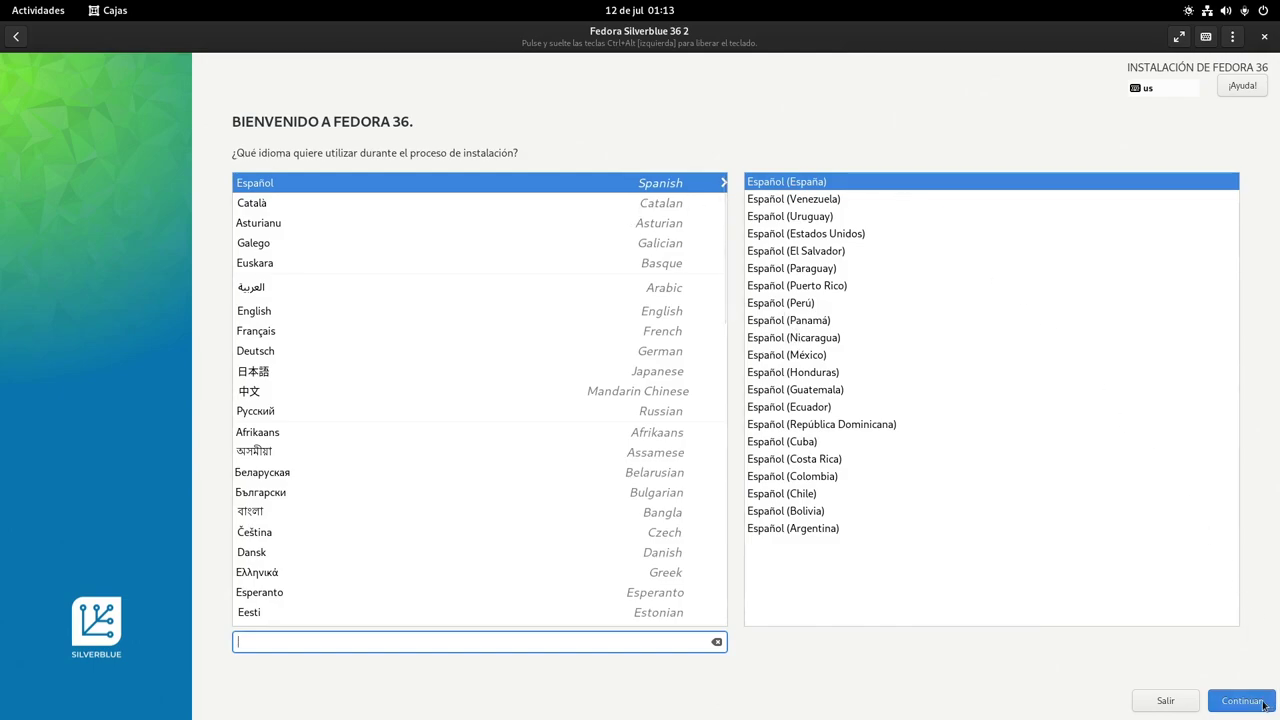
# Continue in Spanish and confirm the Fecha y hora, Soporte de idiomas and Teclado settings unchanged
pyautogui.click(1264, 706)
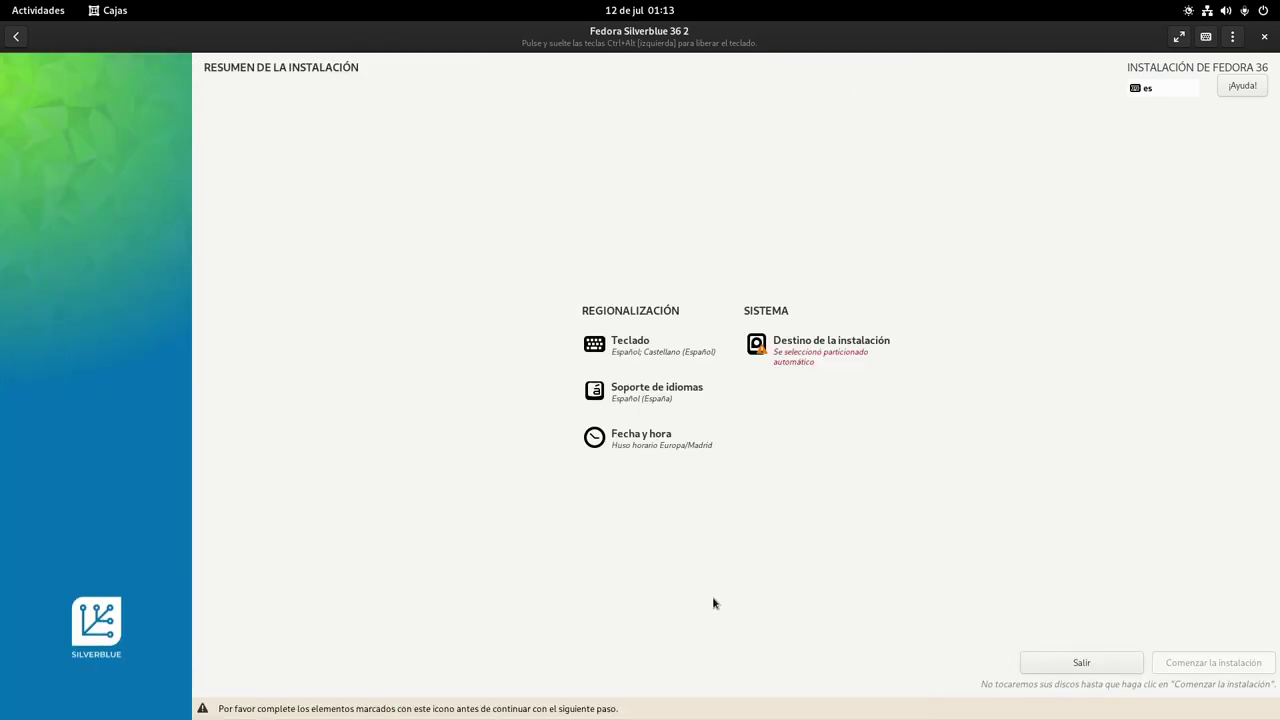
pyautogui.click(676, 456)
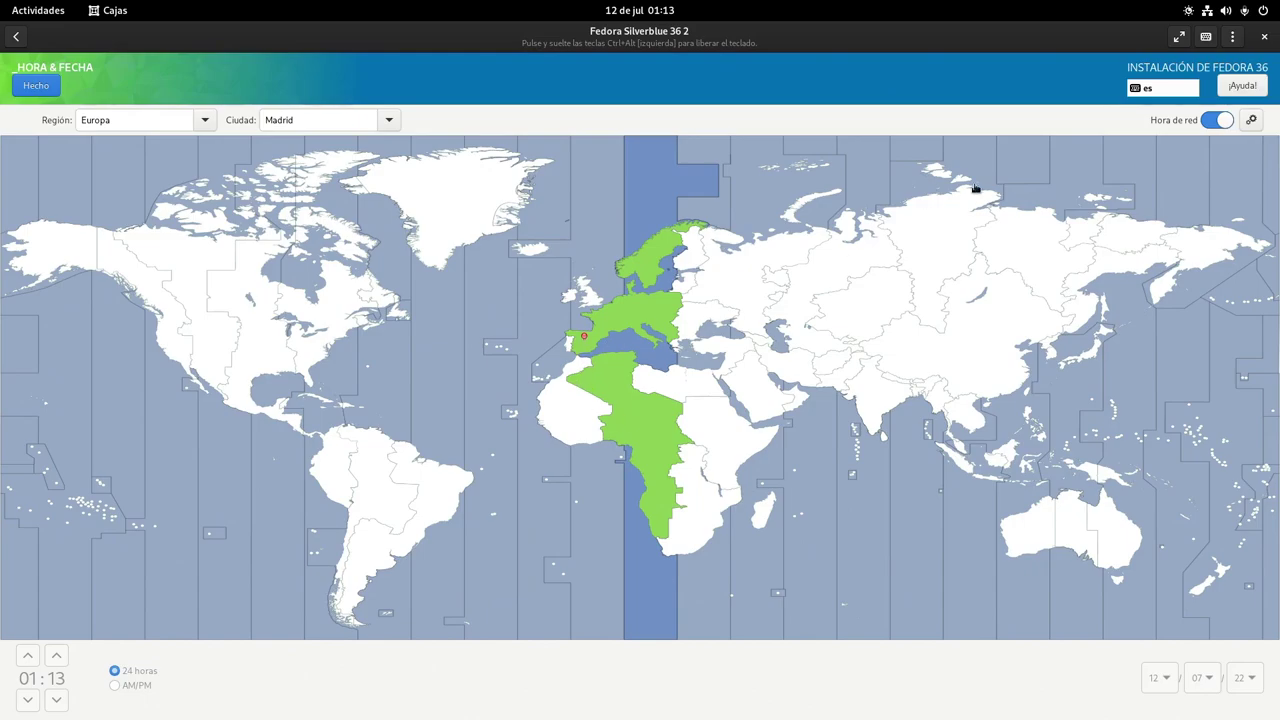
pyautogui.click(36, 87)
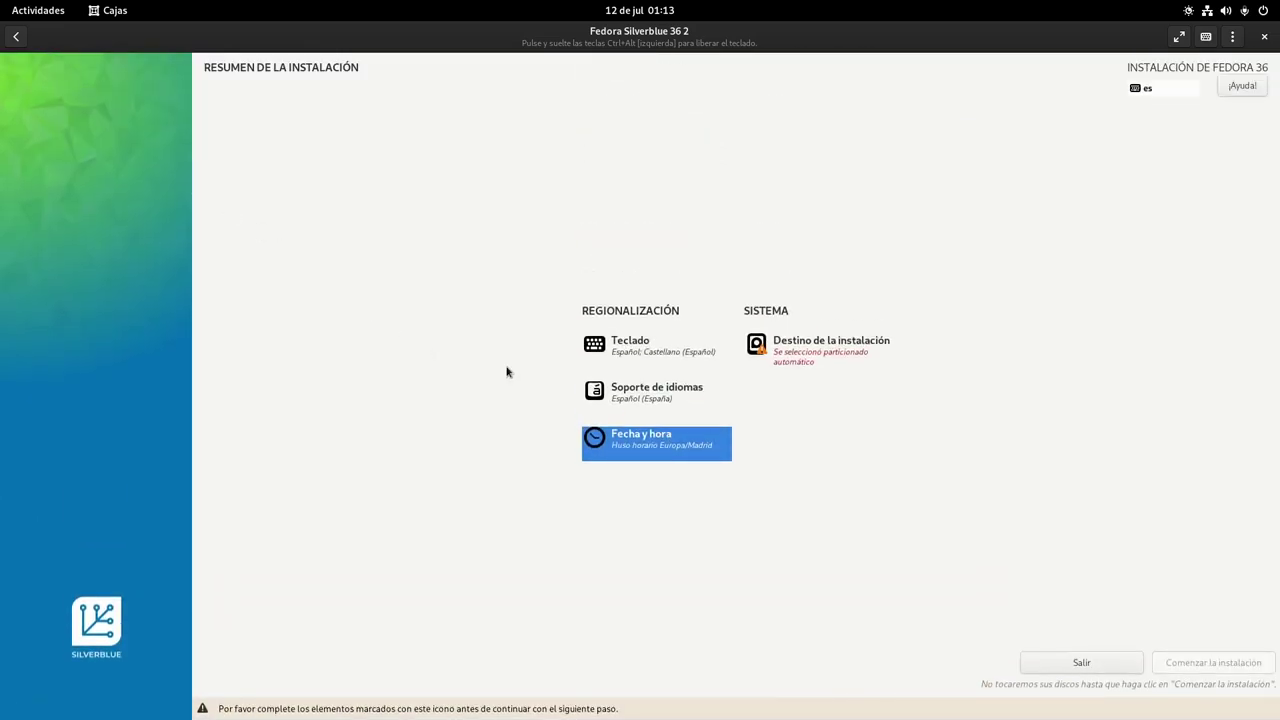
pyautogui.click(612, 392)
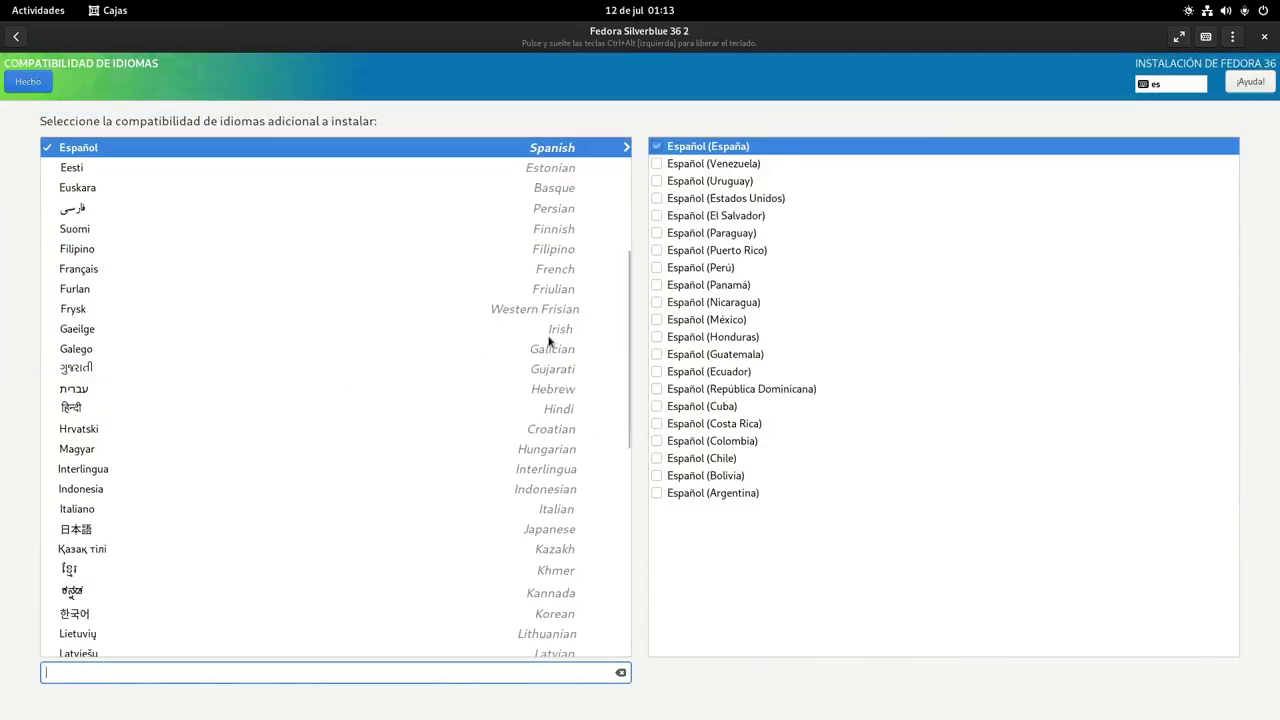
pyautogui.click(41, 86)
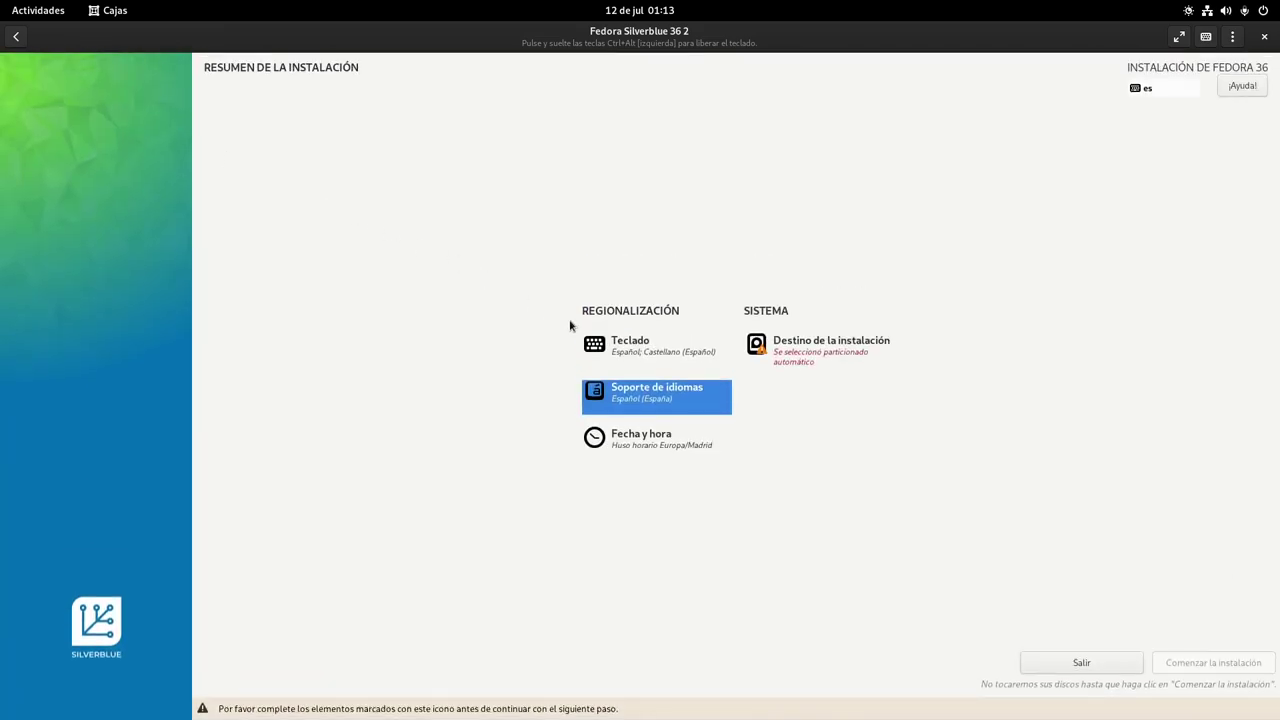
pyautogui.click(620, 347)
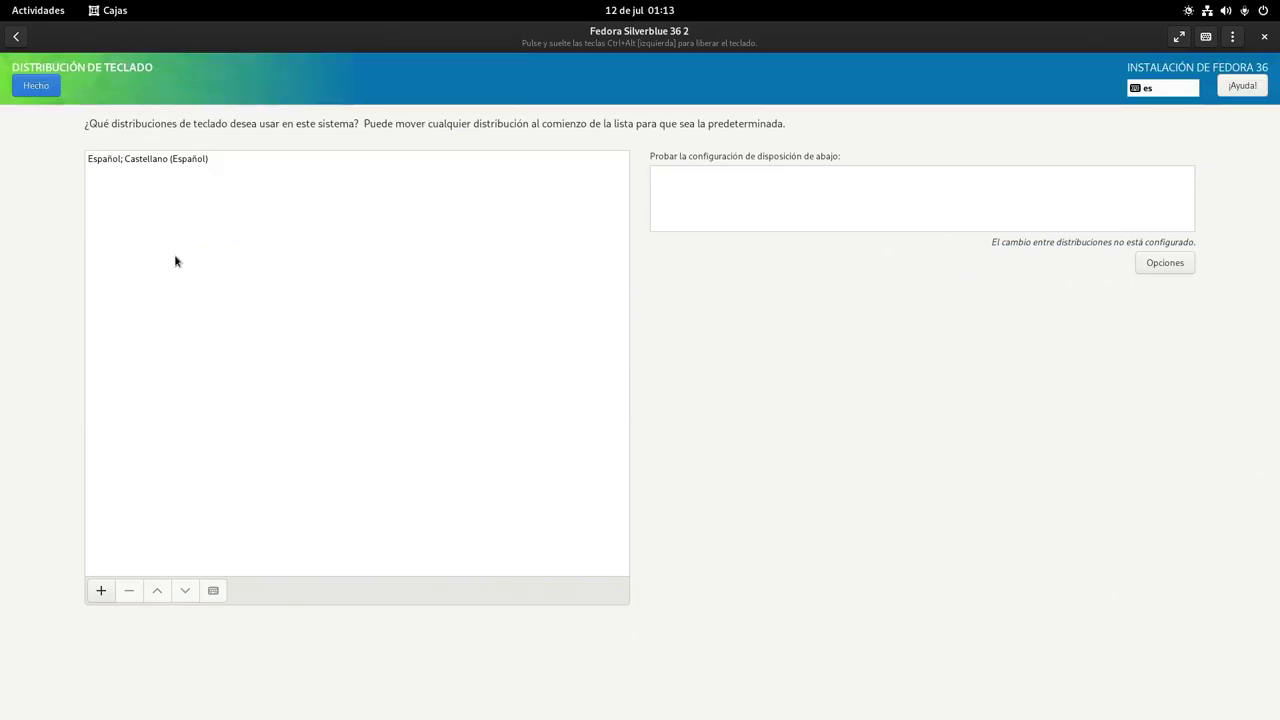
pyautogui.click(36, 86)
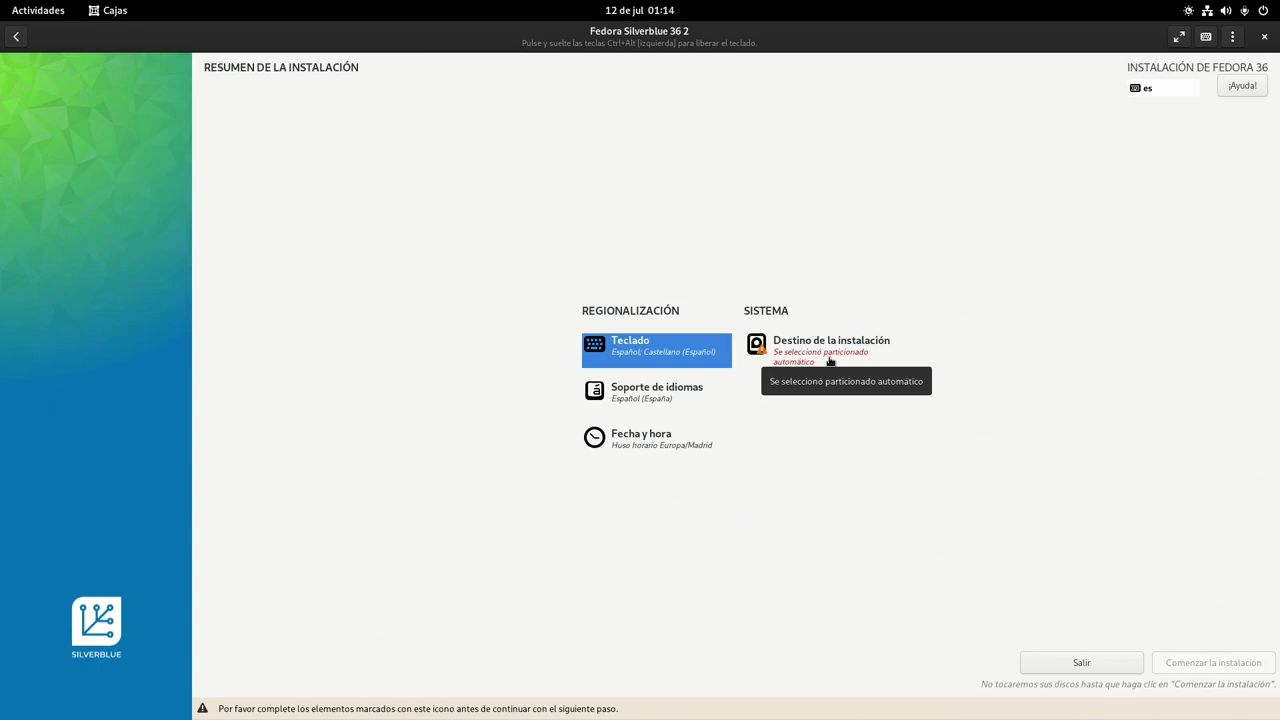
# In Destino de la instalación, switch the 50 GiB vda disk to Personalizada storage configuration
pyautogui.click(829, 361)
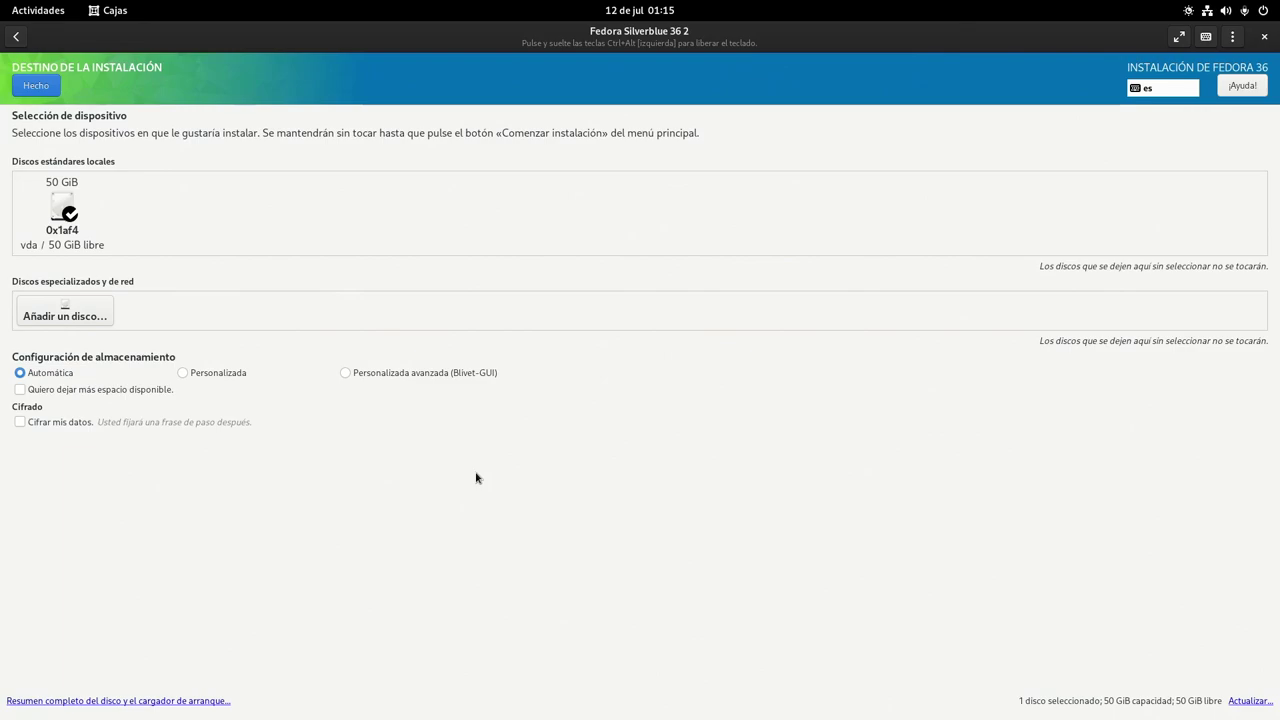
pyautogui.click(226, 375)
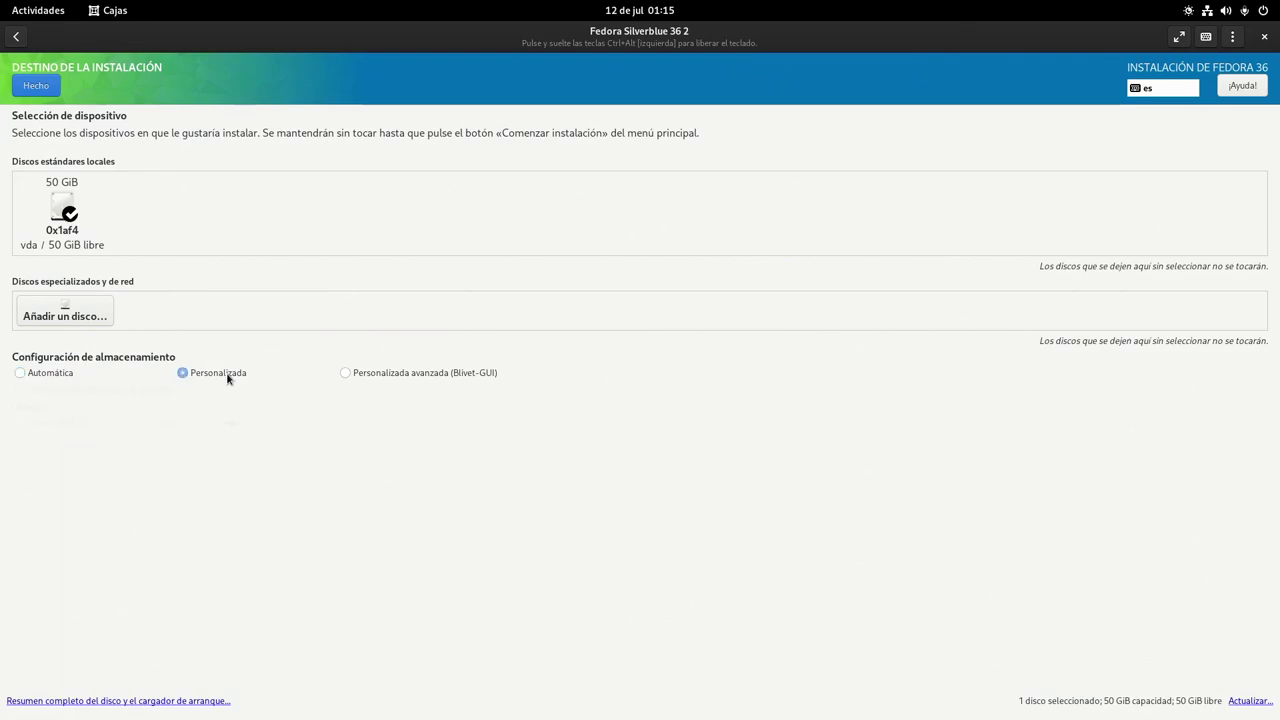
# Enable Encrypt my data and add a 1GiB /boot/efi mount point
pyautogui.click(38, 87)
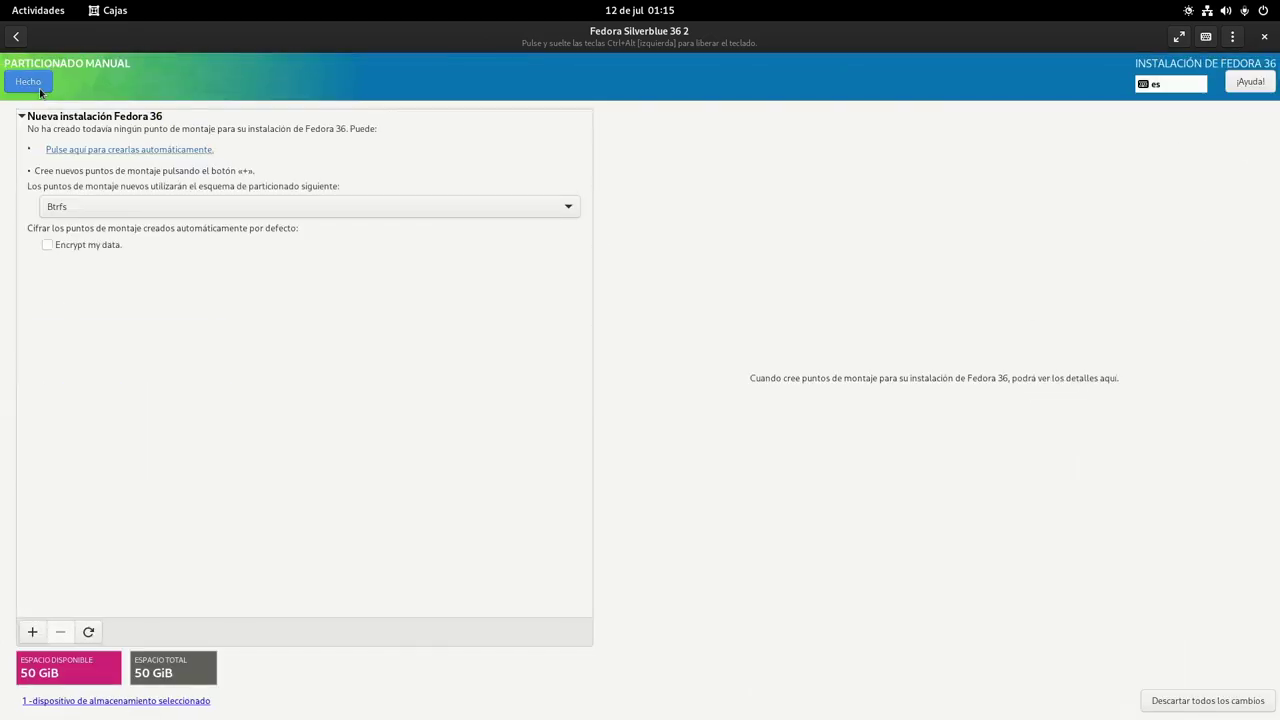
pyautogui.click(46, 245)
pyautogui.click(32, 632)
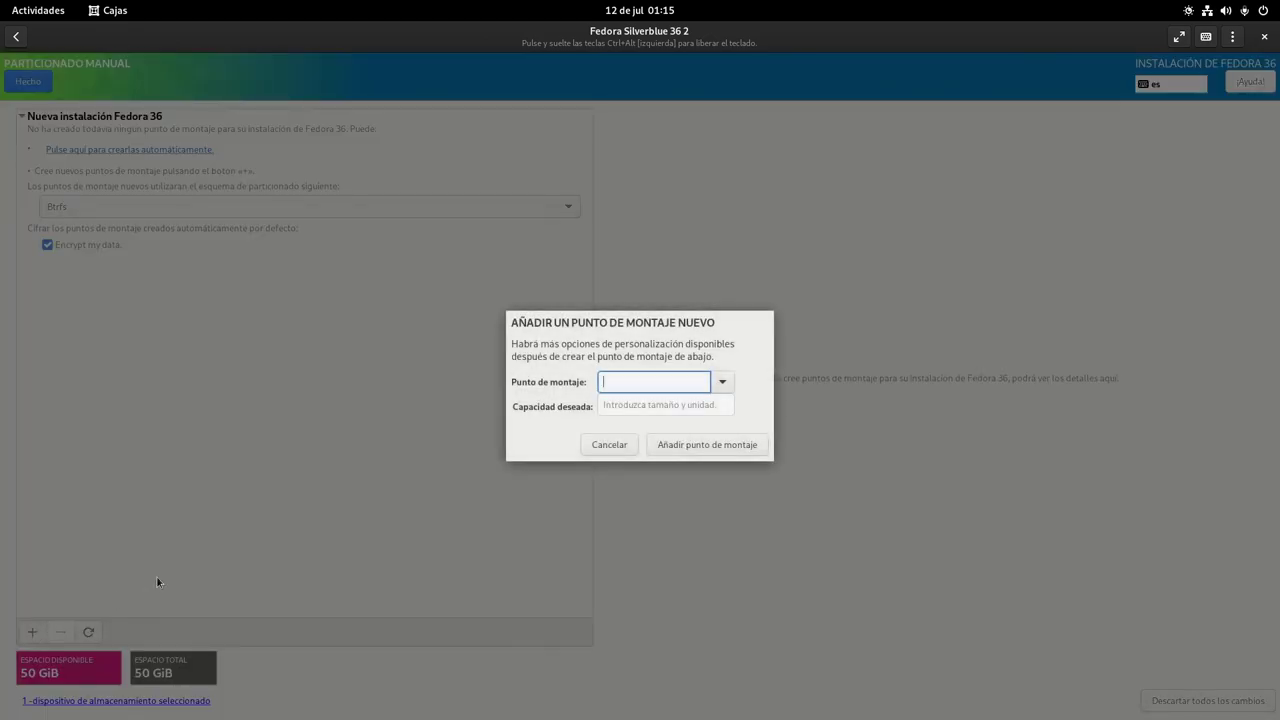
pyautogui.click(722, 381)
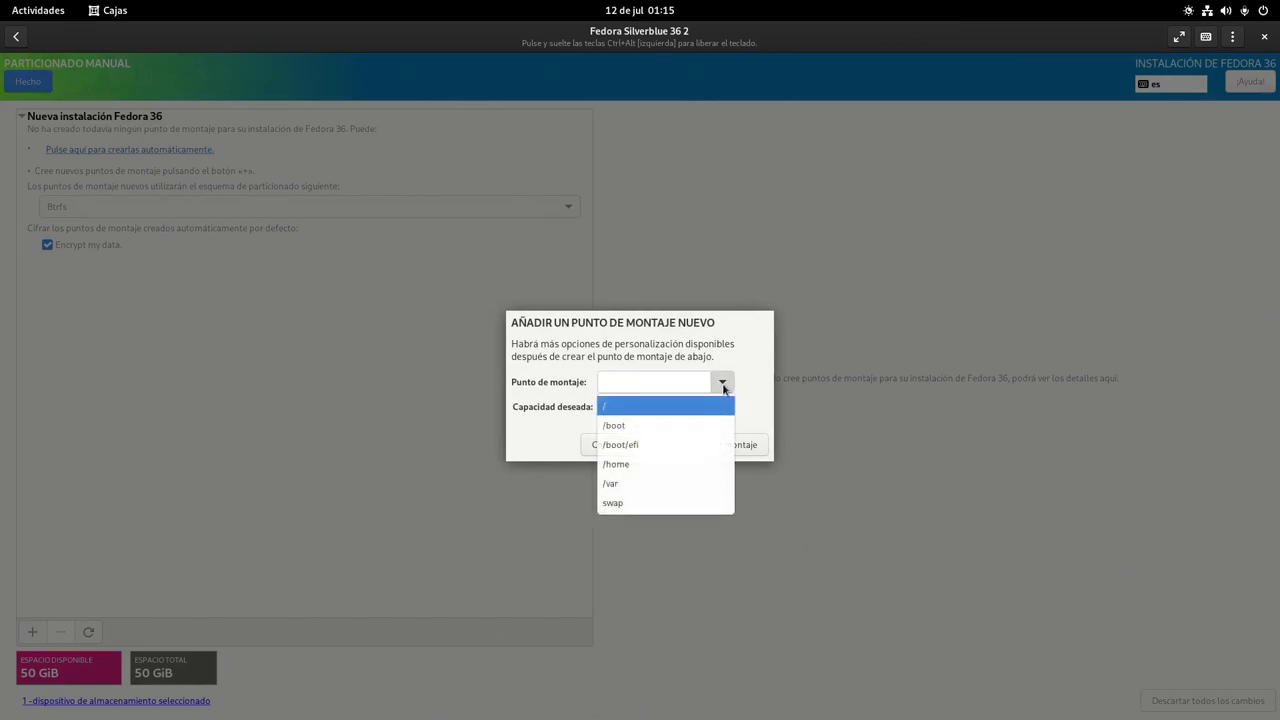
pyautogui.click(656, 443)
pyautogui.click(669, 410)
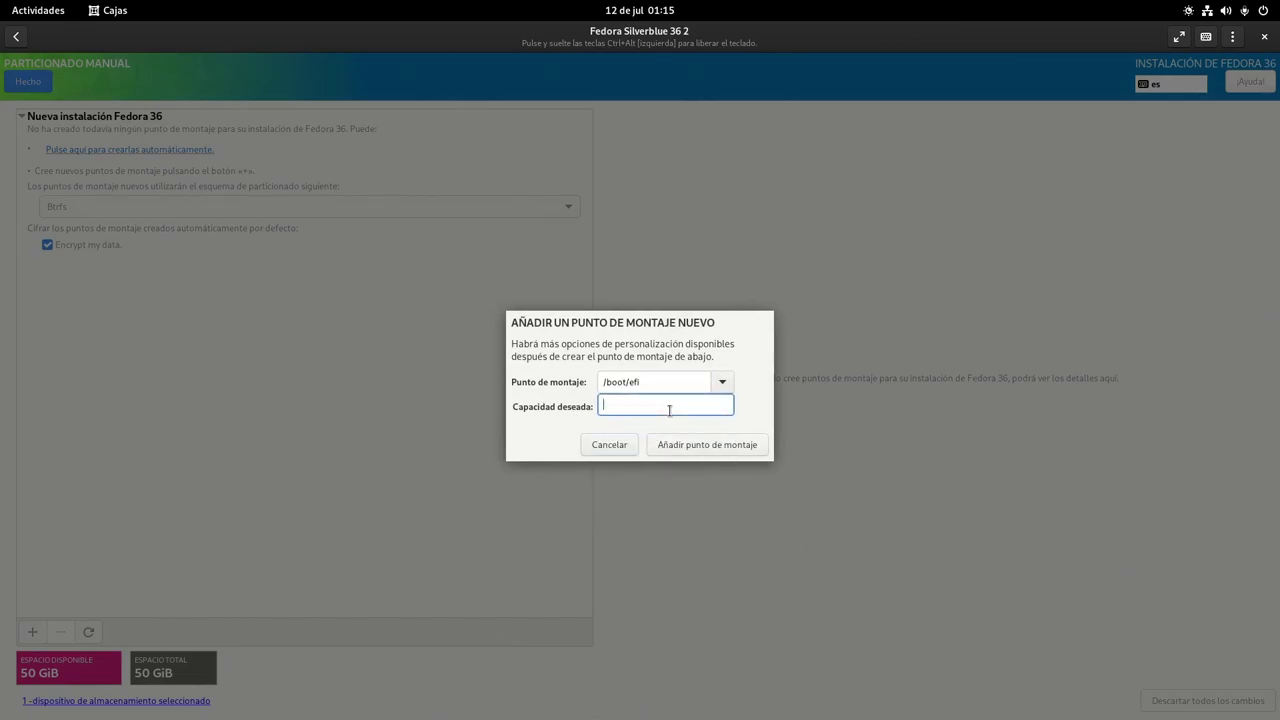
pyautogui.write('1GiB')
pyautogui.click(745, 453)
# Start a new /boot mount point with 1GiB desired capacity
pyautogui.click(30, 632)
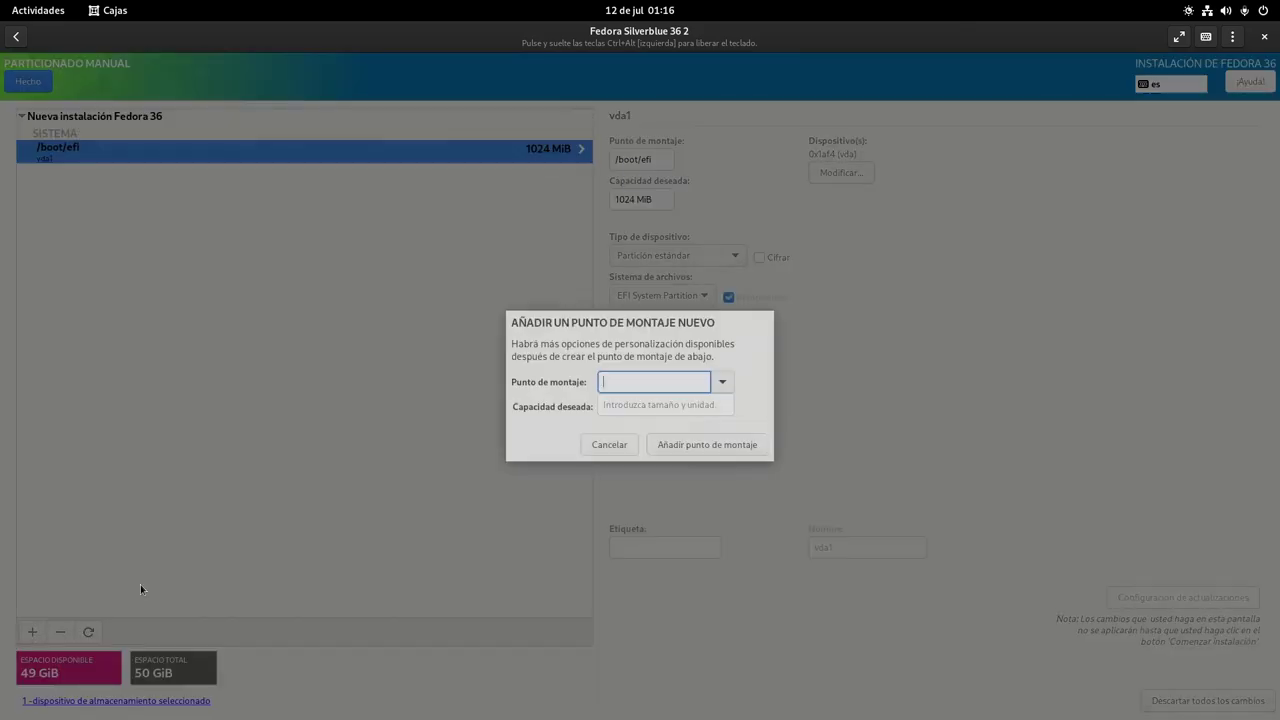
pyautogui.click(722, 381)
pyautogui.click(679, 427)
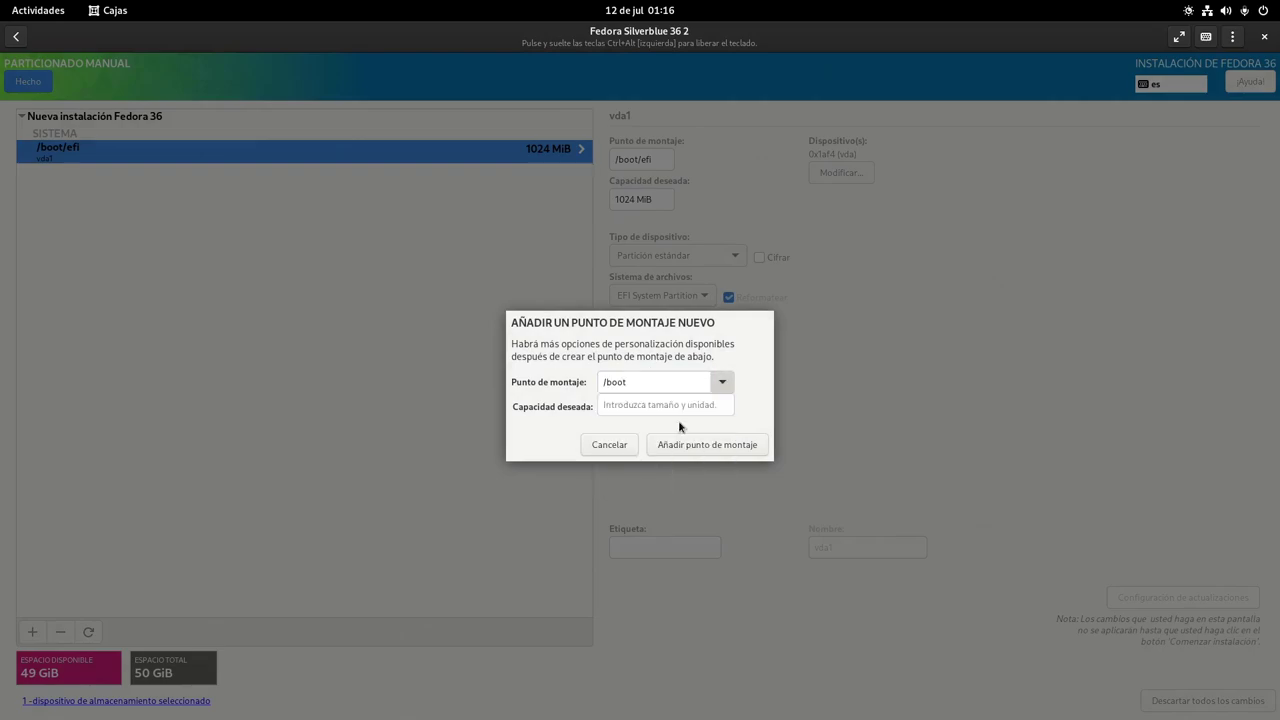
pyautogui.click(685, 407)
pyautogui.write('1GiB')
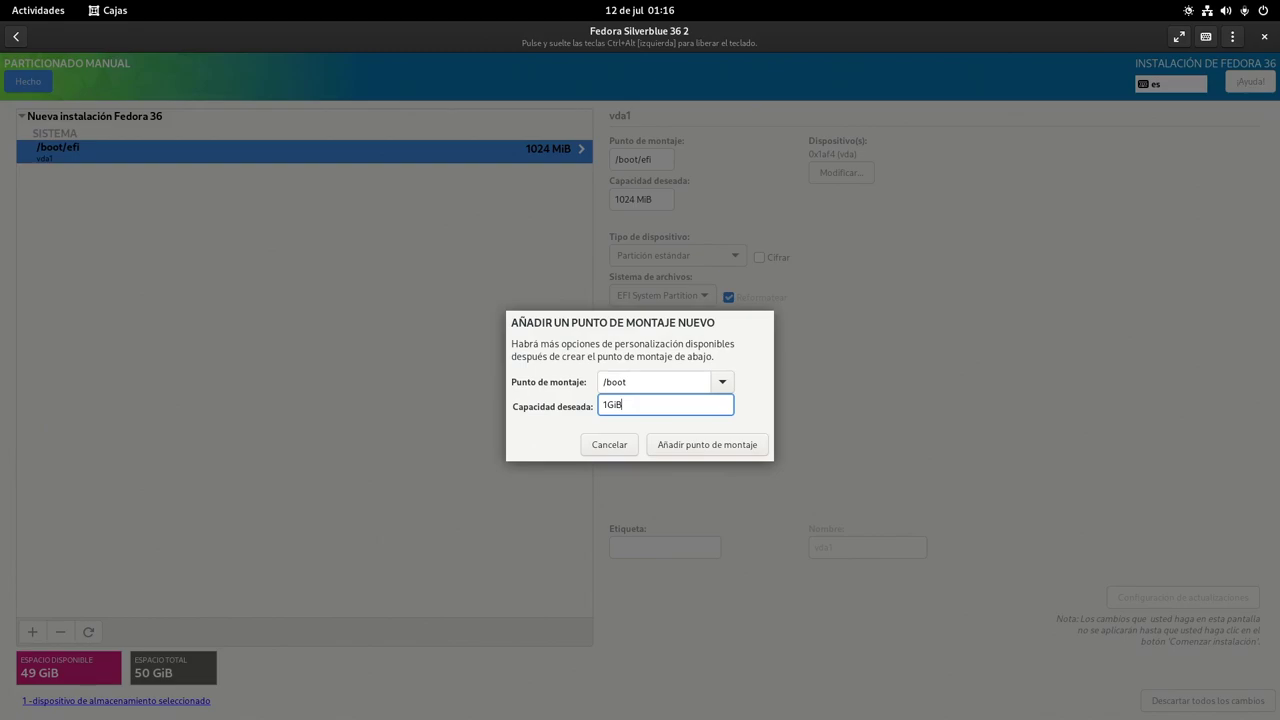
# Add the 1 GiB /boot mount point, then a 20GiB / root mount point
pyautogui.click(713, 449)
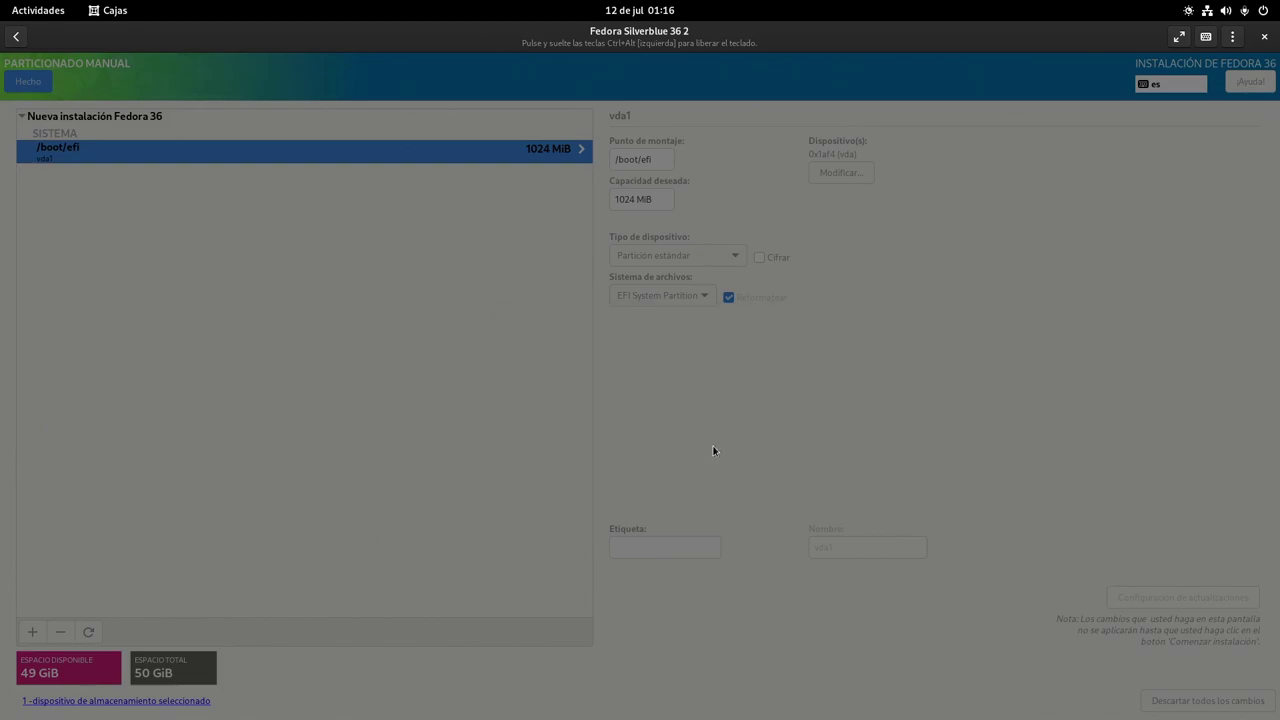
pyautogui.click(32, 634)
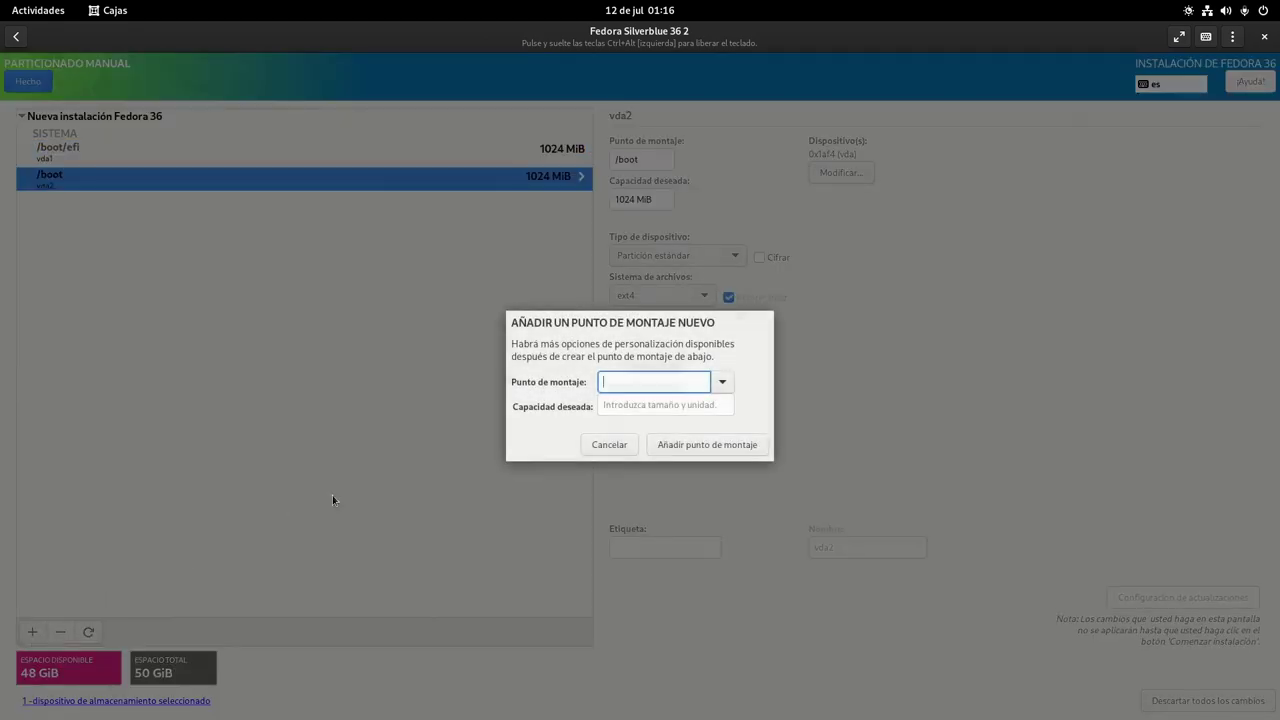
pyautogui.click(719, 384)
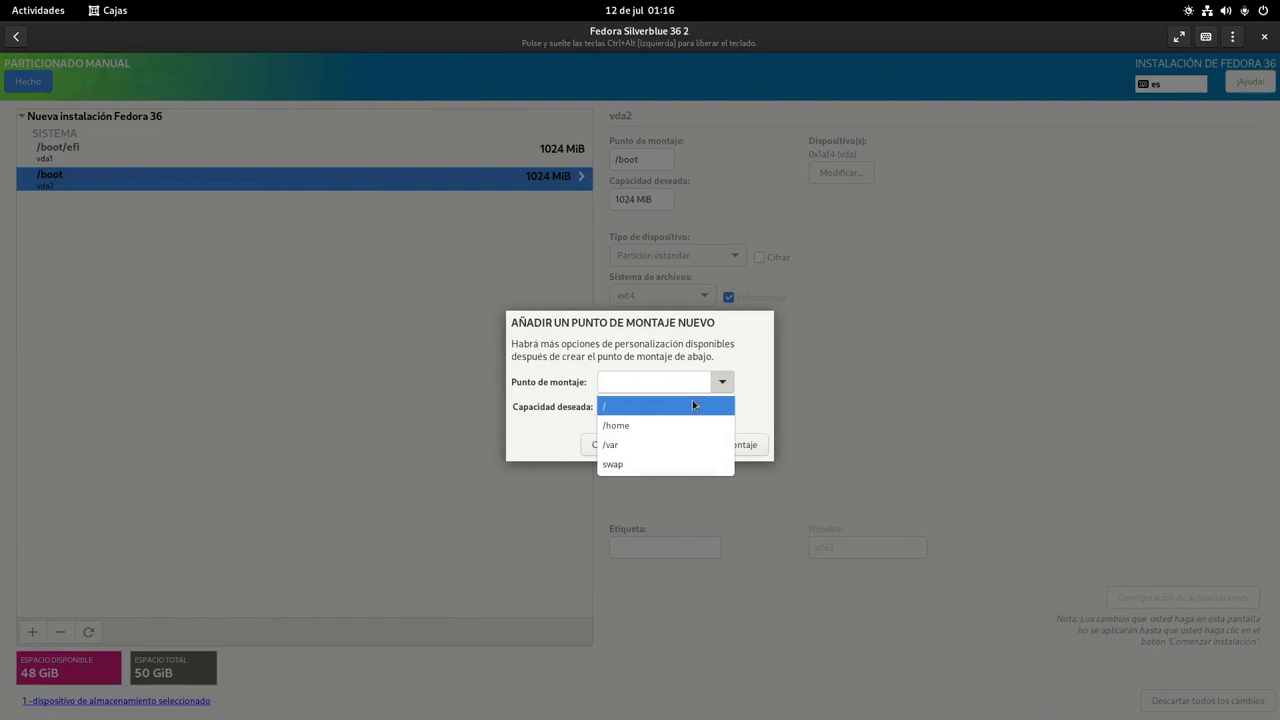
pyautogui.click(692, 405)
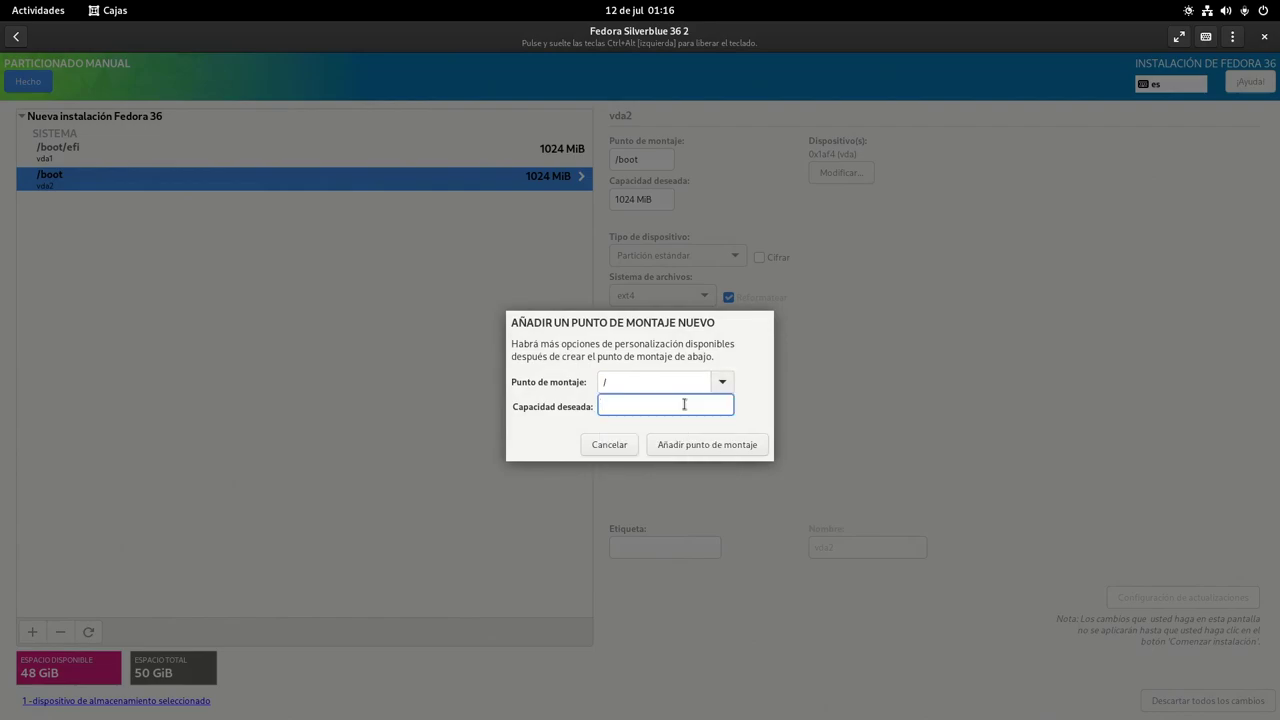
pyautogui.write('20GiB')
pyautogui.click(714, 446)
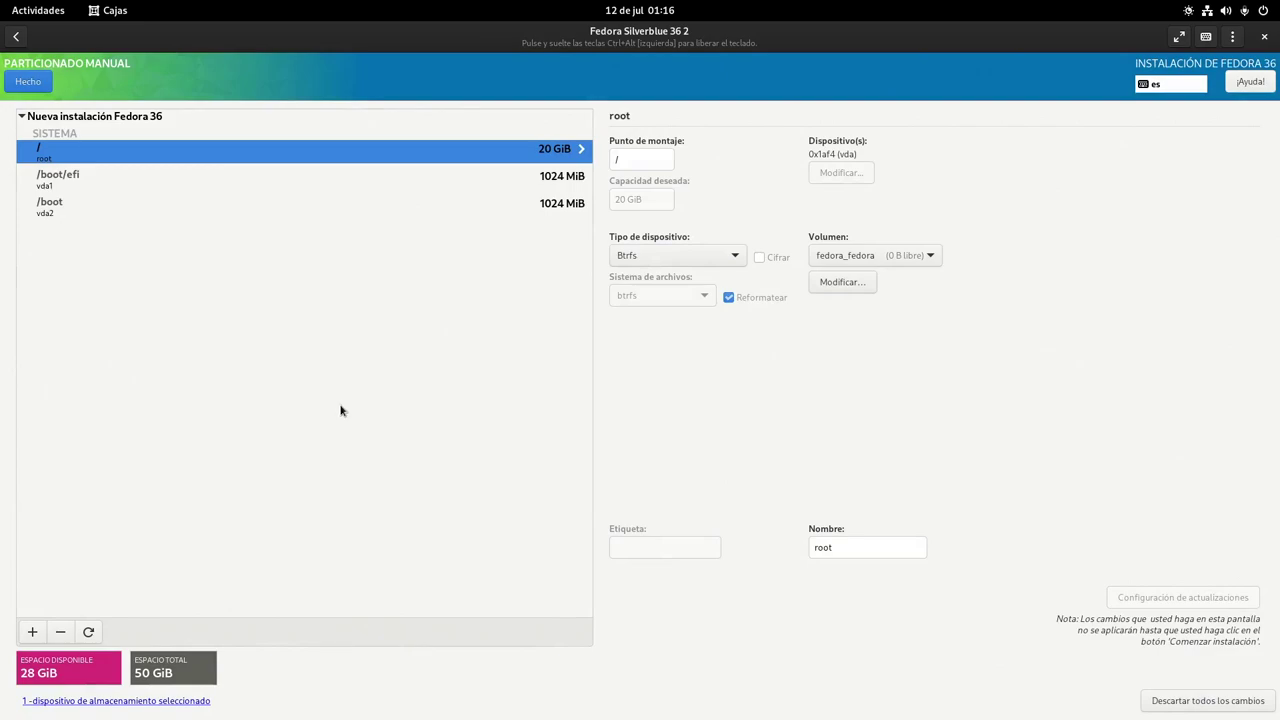
# Add a /var/home mount point with empty capacity so it takes the remaining space
pyautogui.click(33, 631)
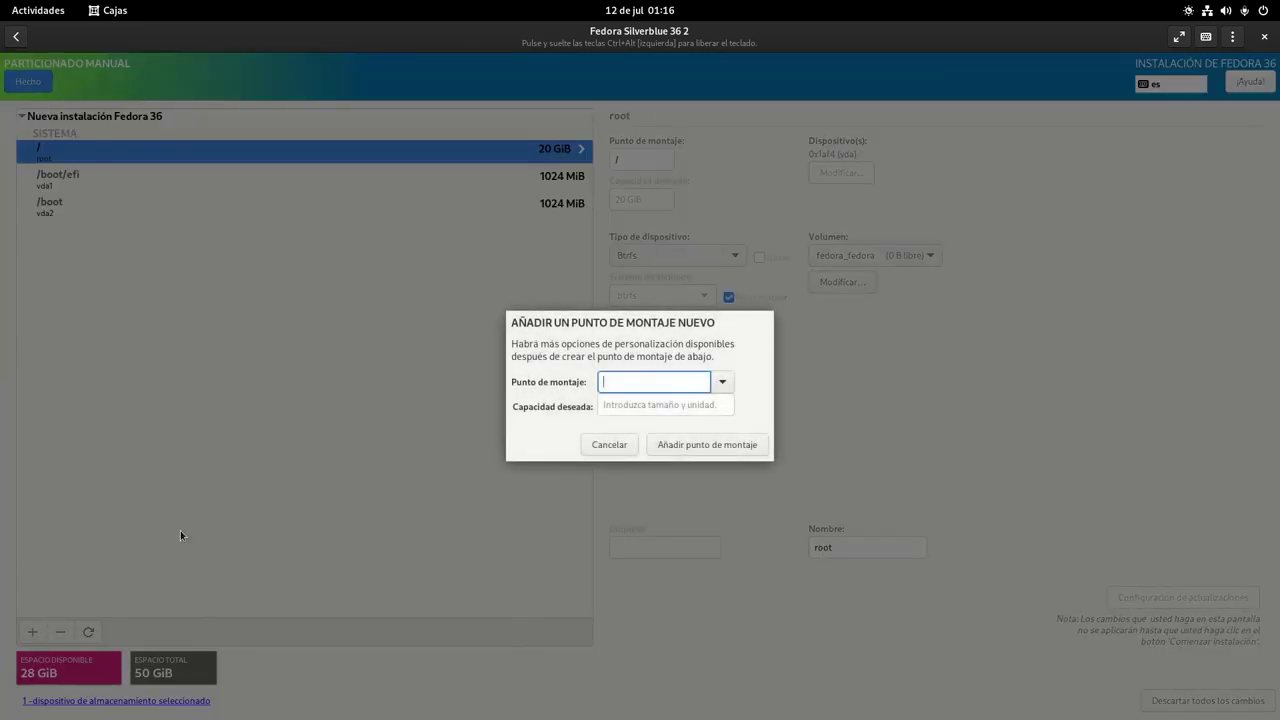
pyautogui.click(722, 387)
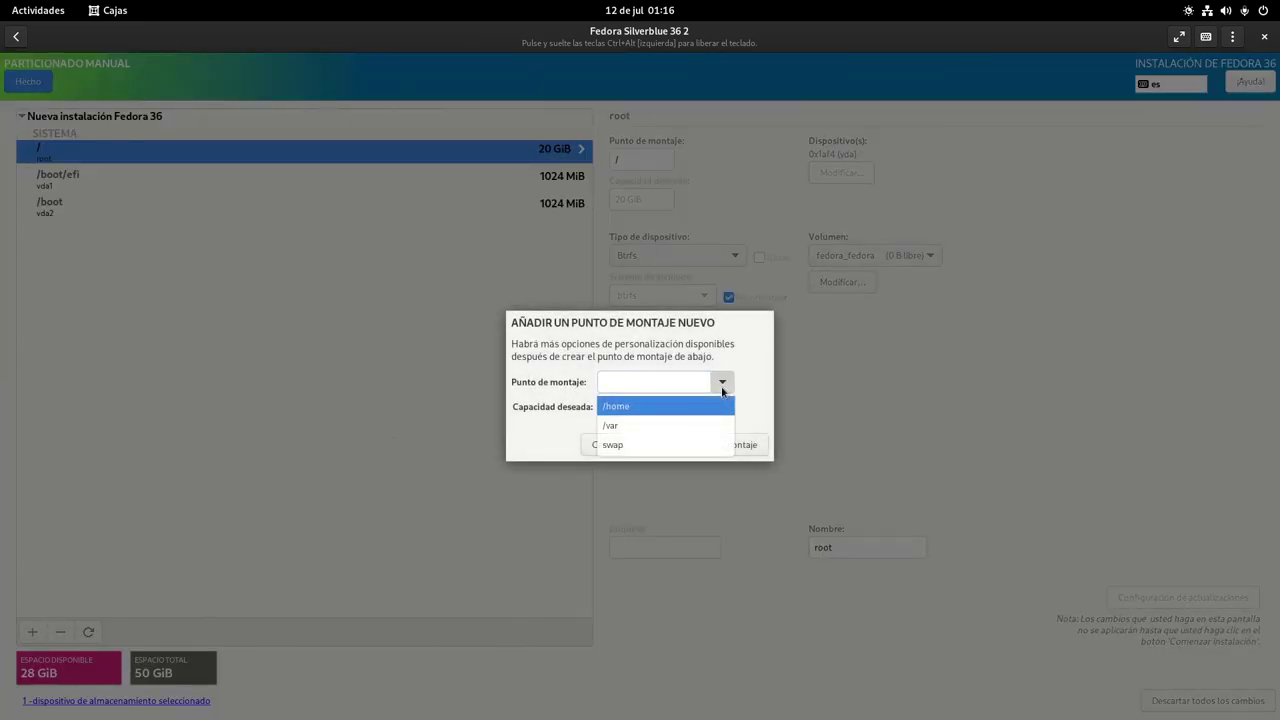
pyautogui.click(700, 407)
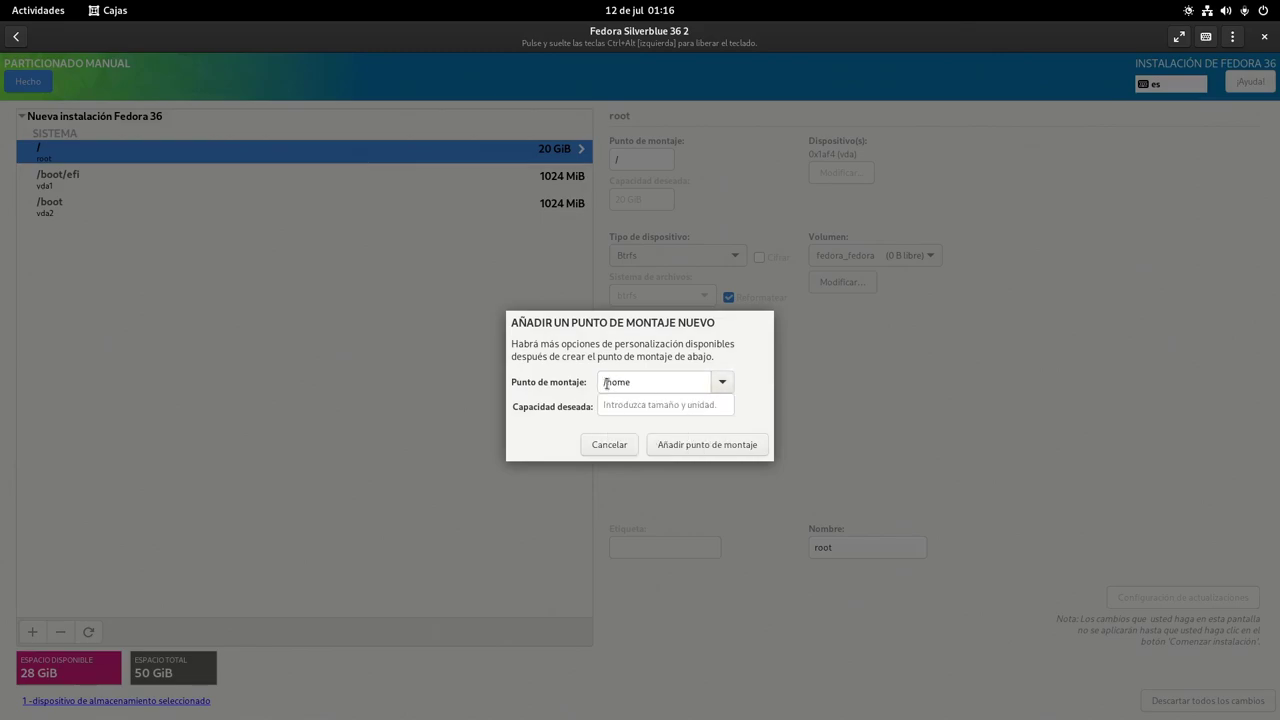
pyautogui.click(604, 384)
pyautogui.write('/var')
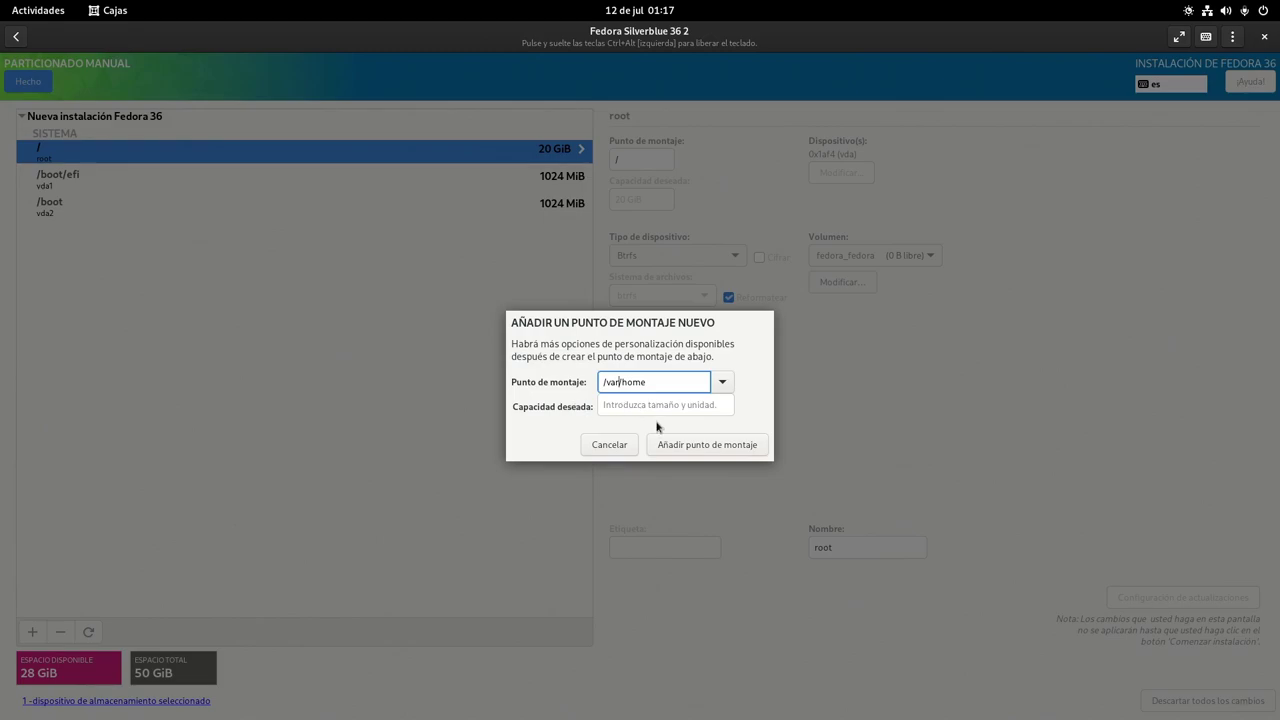
pyautogui.click(671, 447)
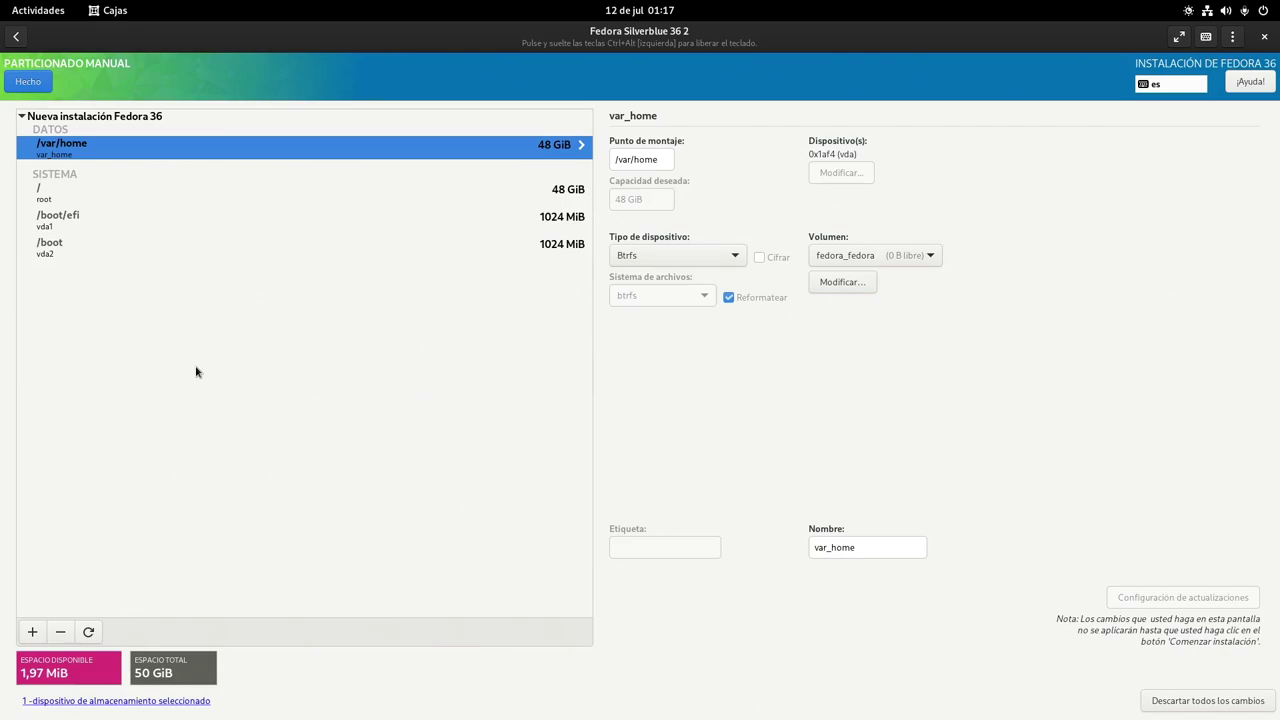
# Make /var/home a standard partition formatted as xfs, then select the root mount point
pyautogui.click(684, 258)
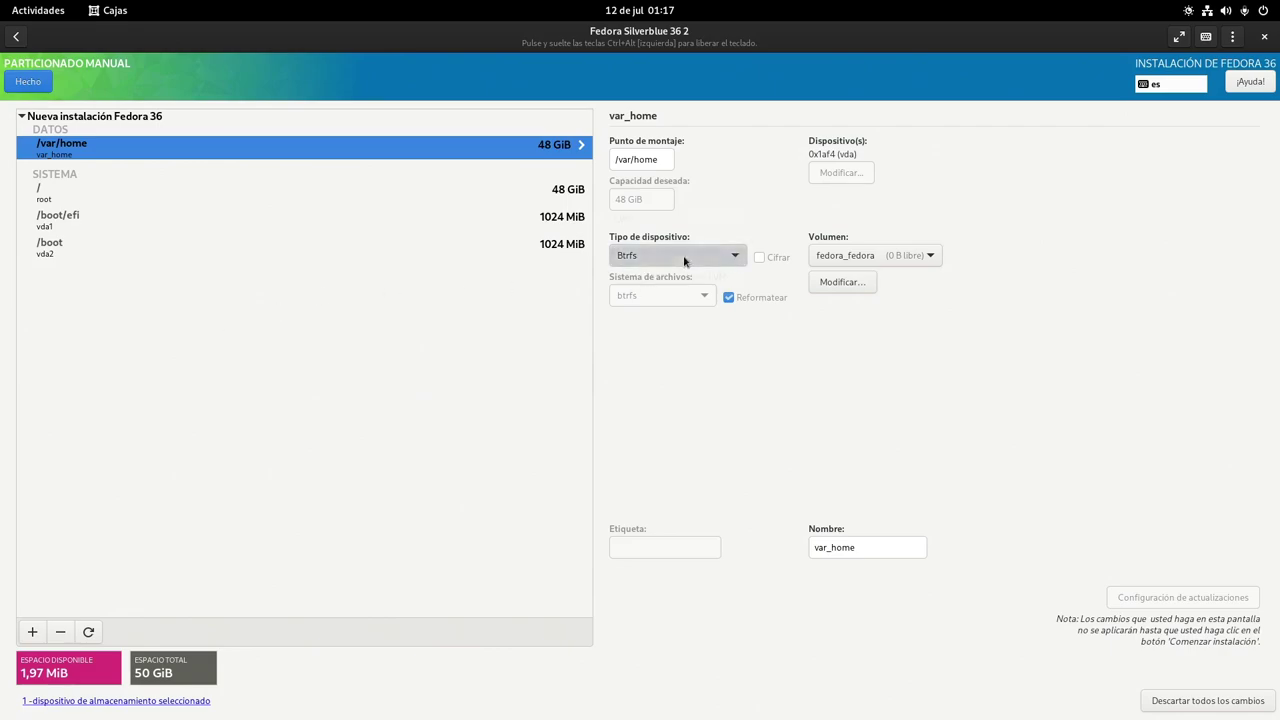
pyautogui.click(684, 238)
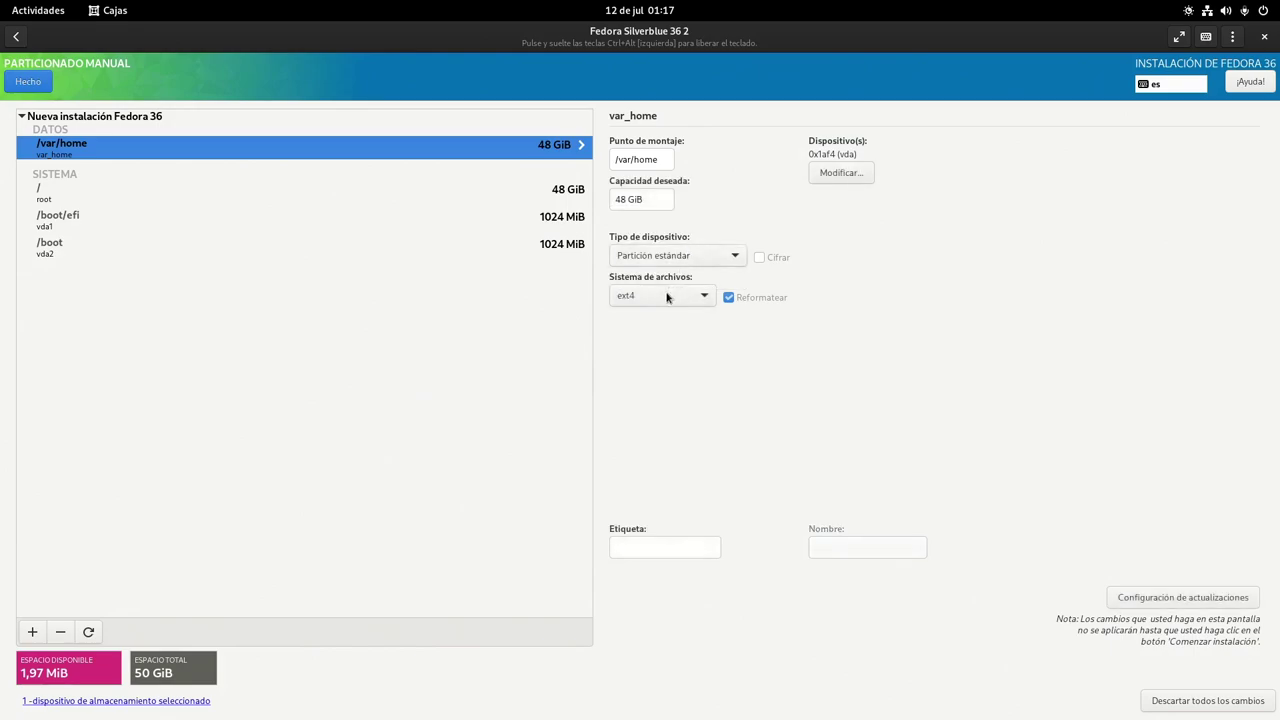
pyautogui.click(667, 297)
pyautogui.click(630, 356)
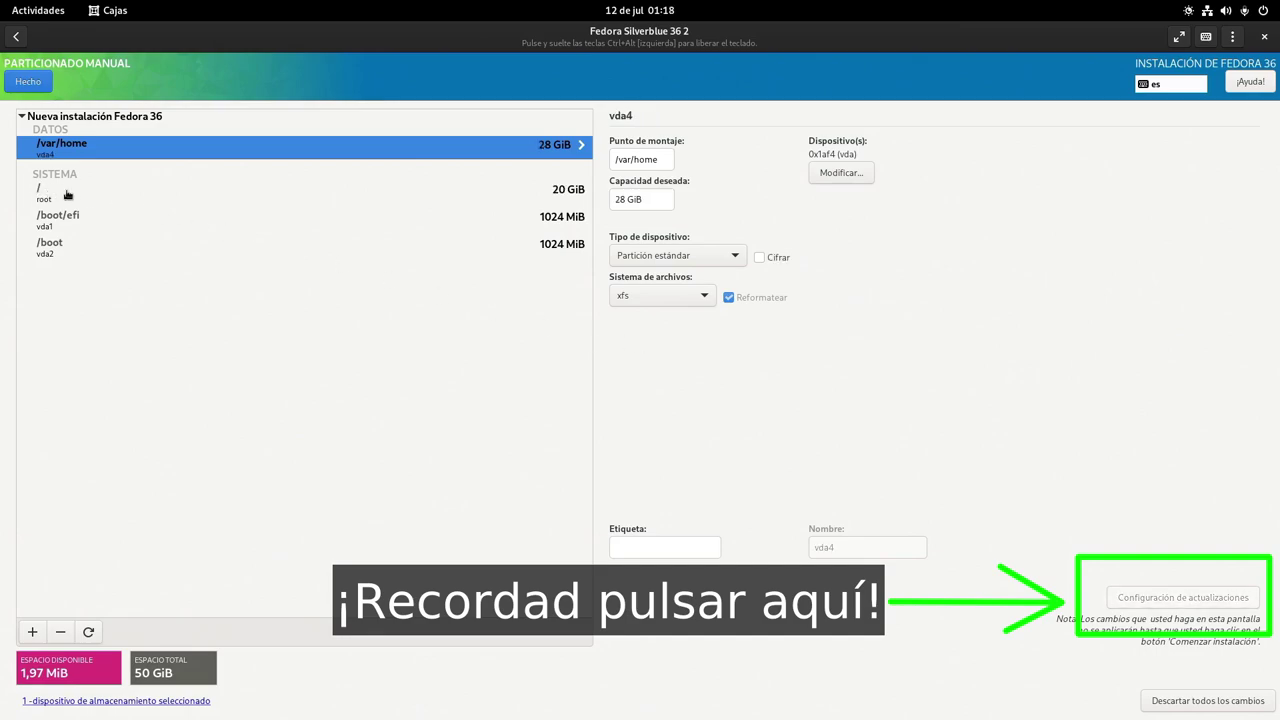
pyautogui.click(66, 193)
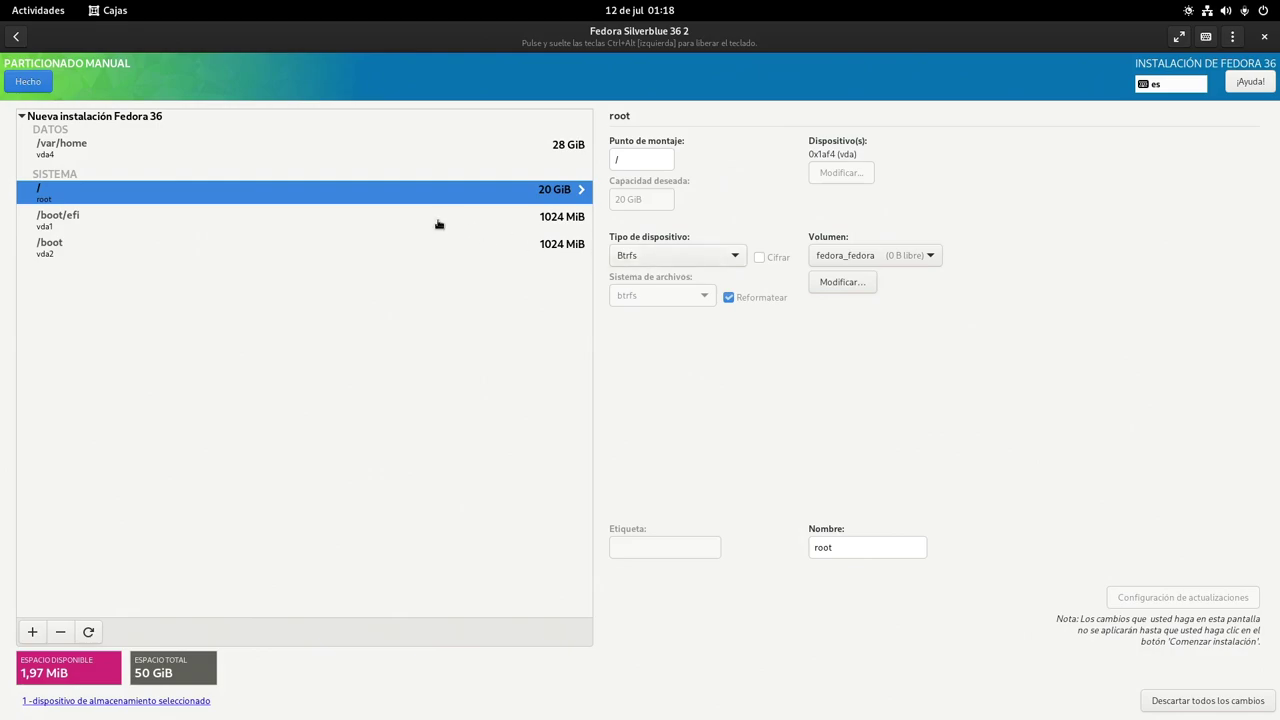
# Select the 28 GiB /var/home entry to show its xfs partition details on vda4
pyautogui.click(106, 144)
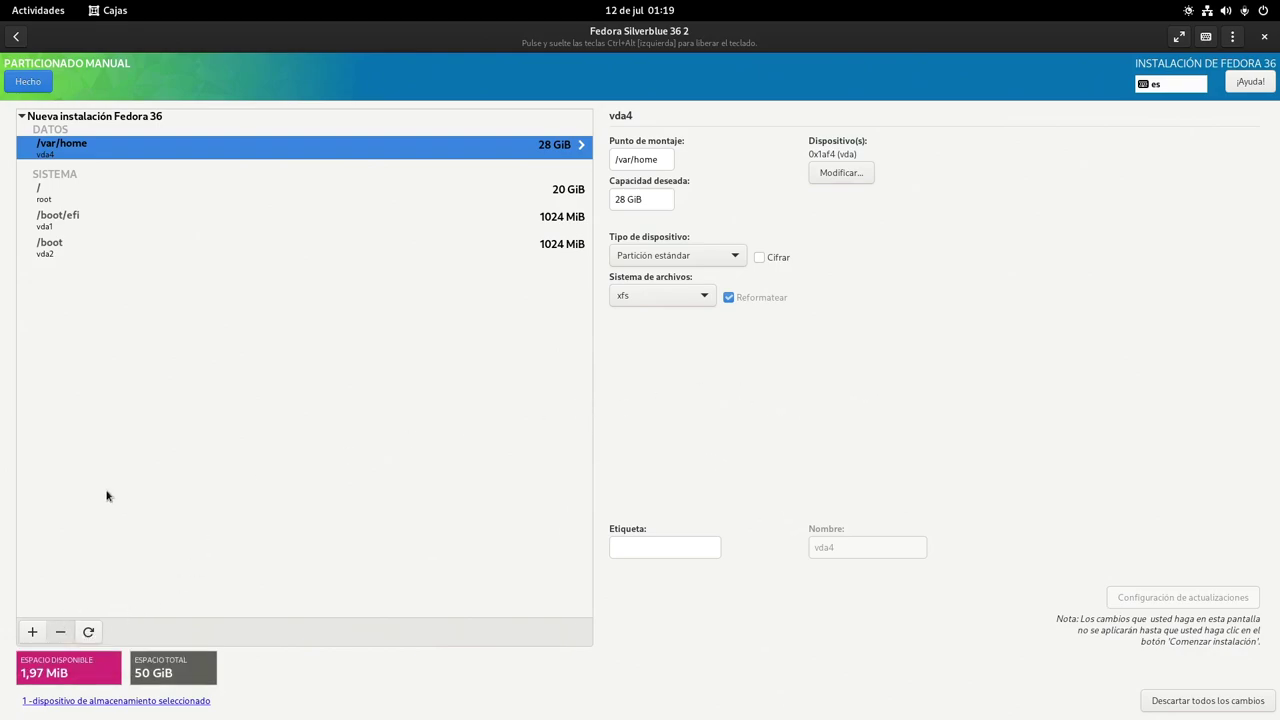
# Delete the standard /var/home partition, re-add /var/home as a Btrfs subvolume, and review the changes
pyautogui.press('Delete')
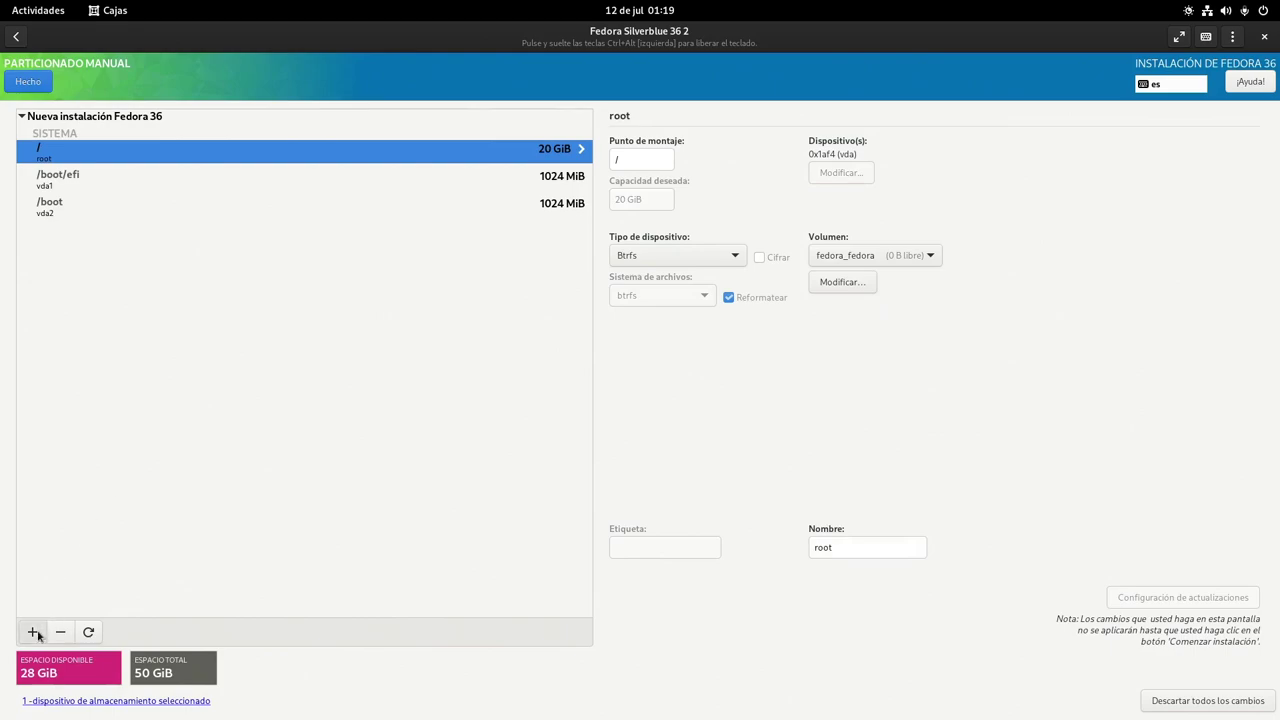
pyautogui.click(32, 631)
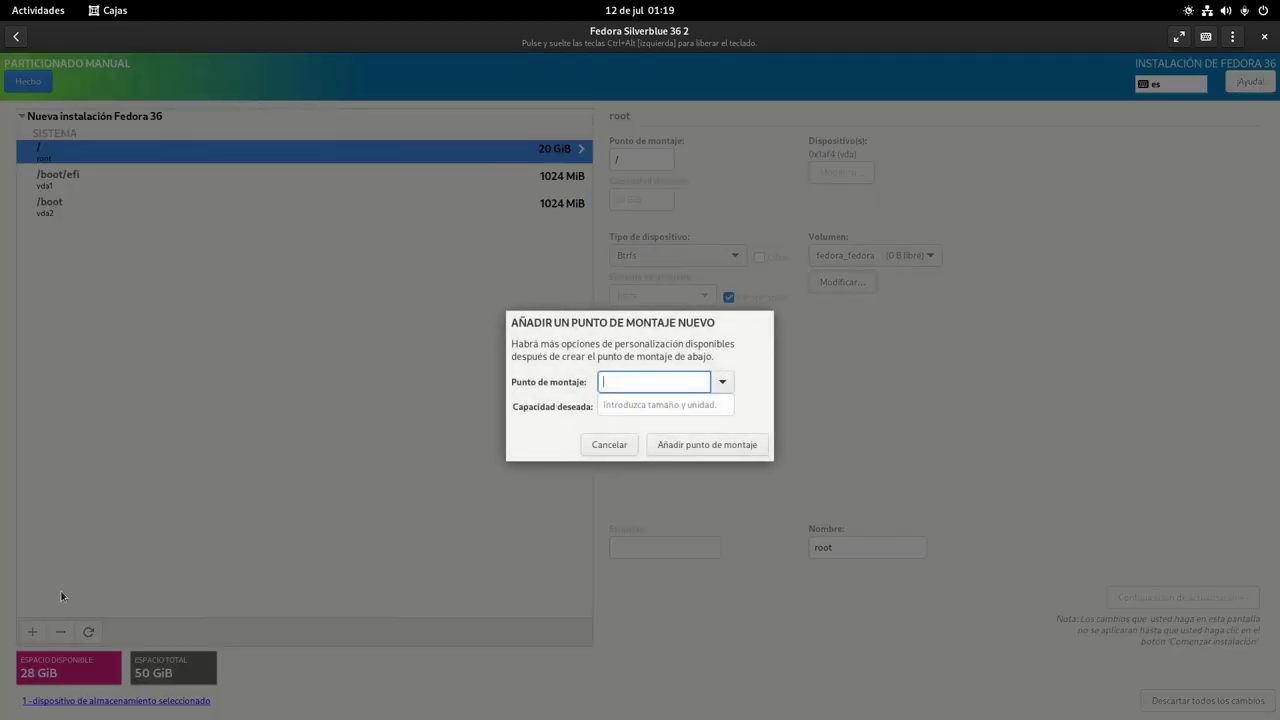
pyautogui.click(723, 385)
pyautogui.click(681, 409)
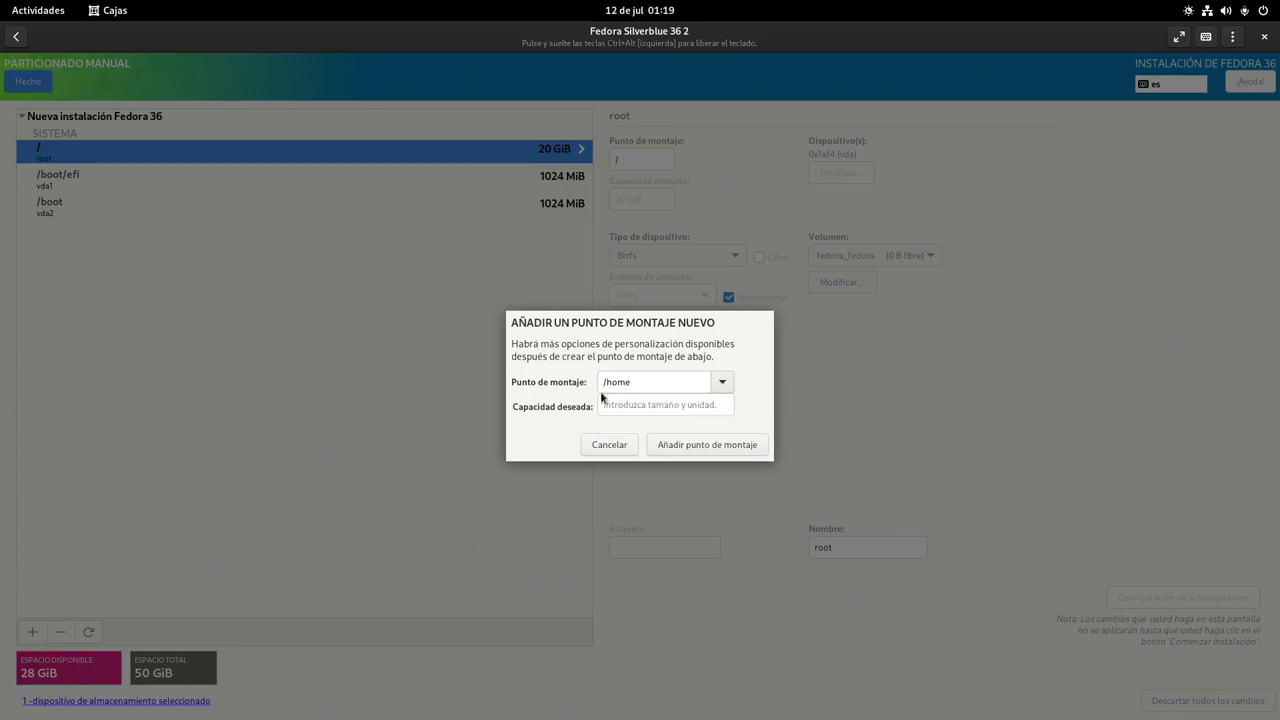
pyautogui.click(606, 382)
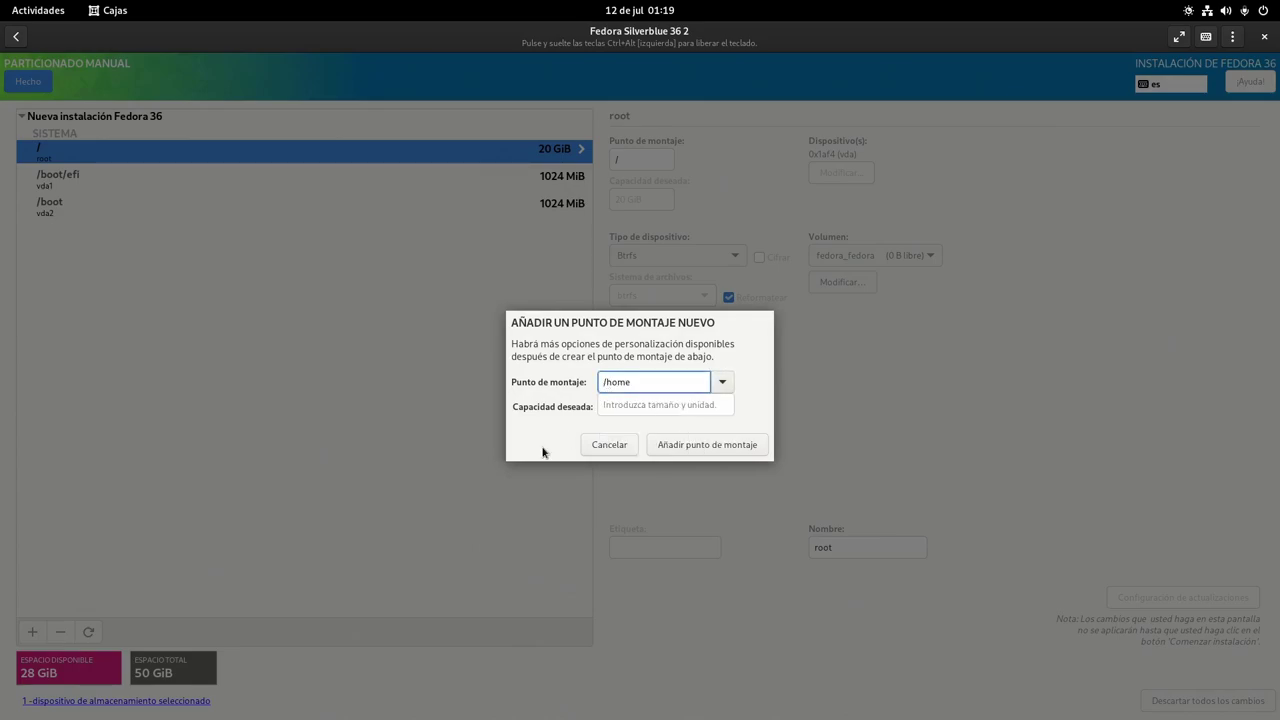
pyautogui.write('/var')
pyautogui.click(702, 446)
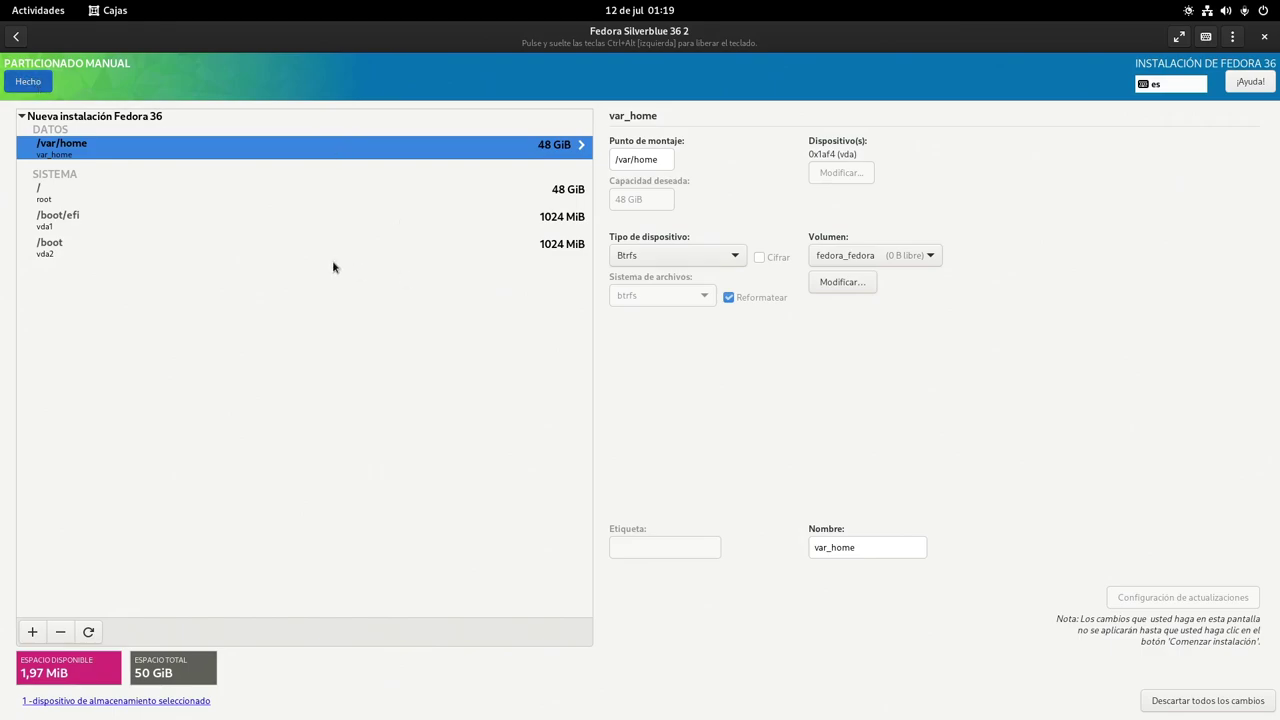
pyautogui.hotkey('alt', 'h')
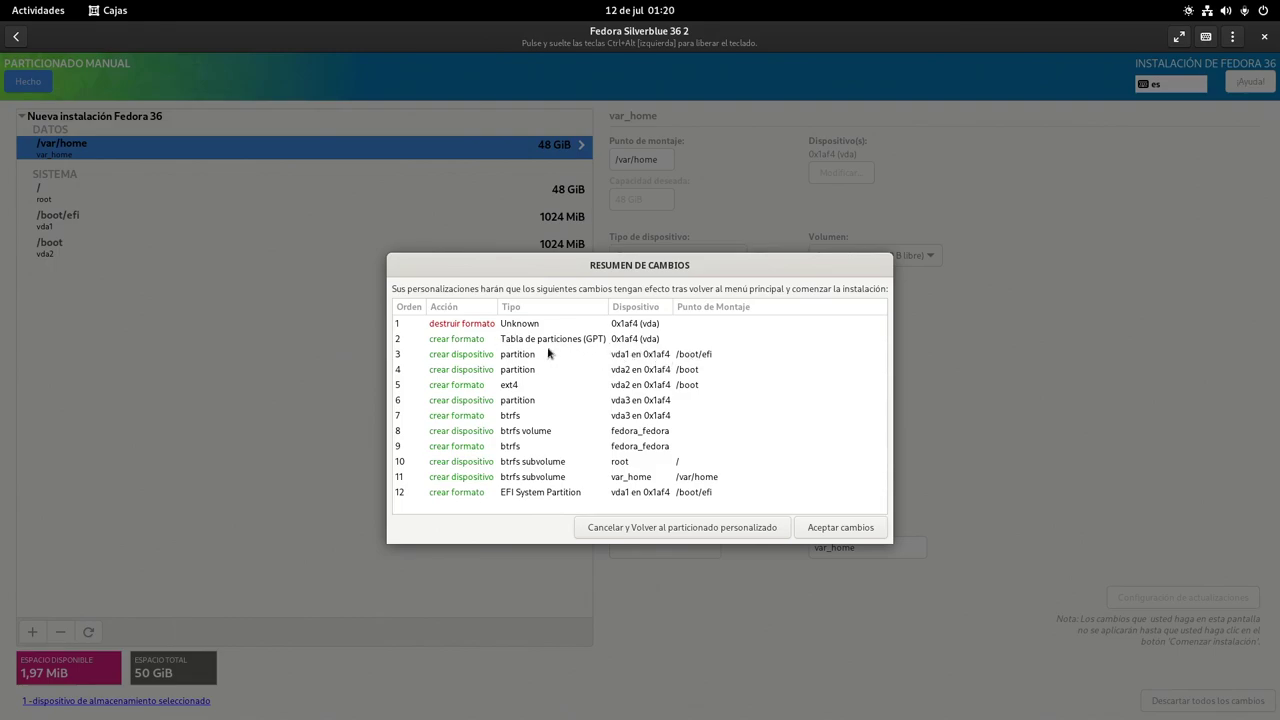
# Accept the partitioning changes, install Fedora Silverblue 36, and restart when installation finishes
pyautogui.click(824, 528)
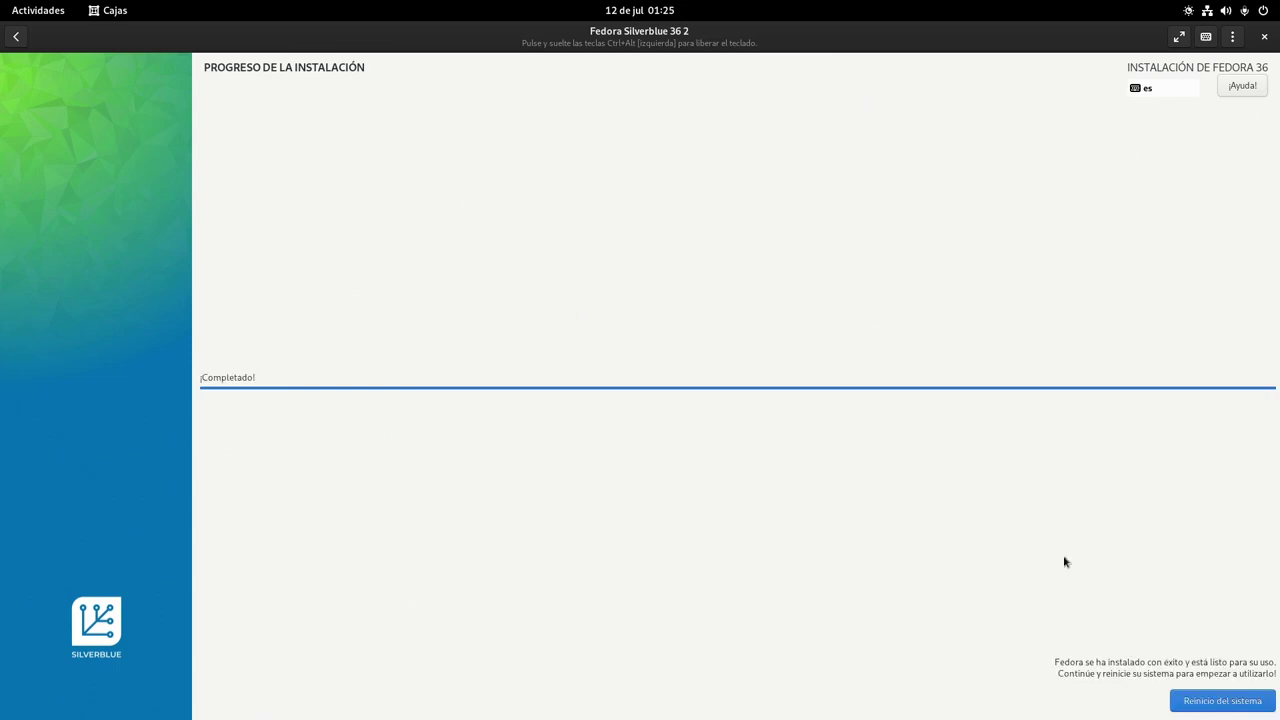
pyautogui.click(1190, 706)
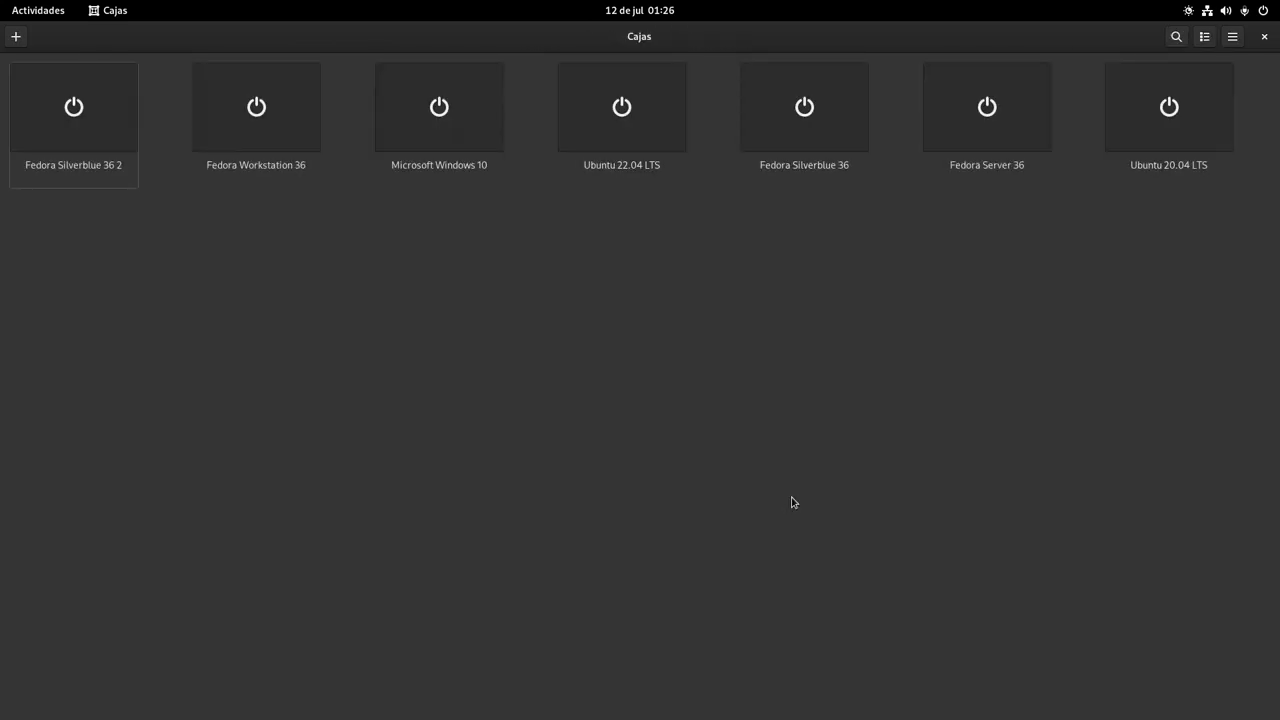
# Start the Fedora Silverblue 36 2 virtual machine from the Boxes grid
pyautogui.click(90, 116)
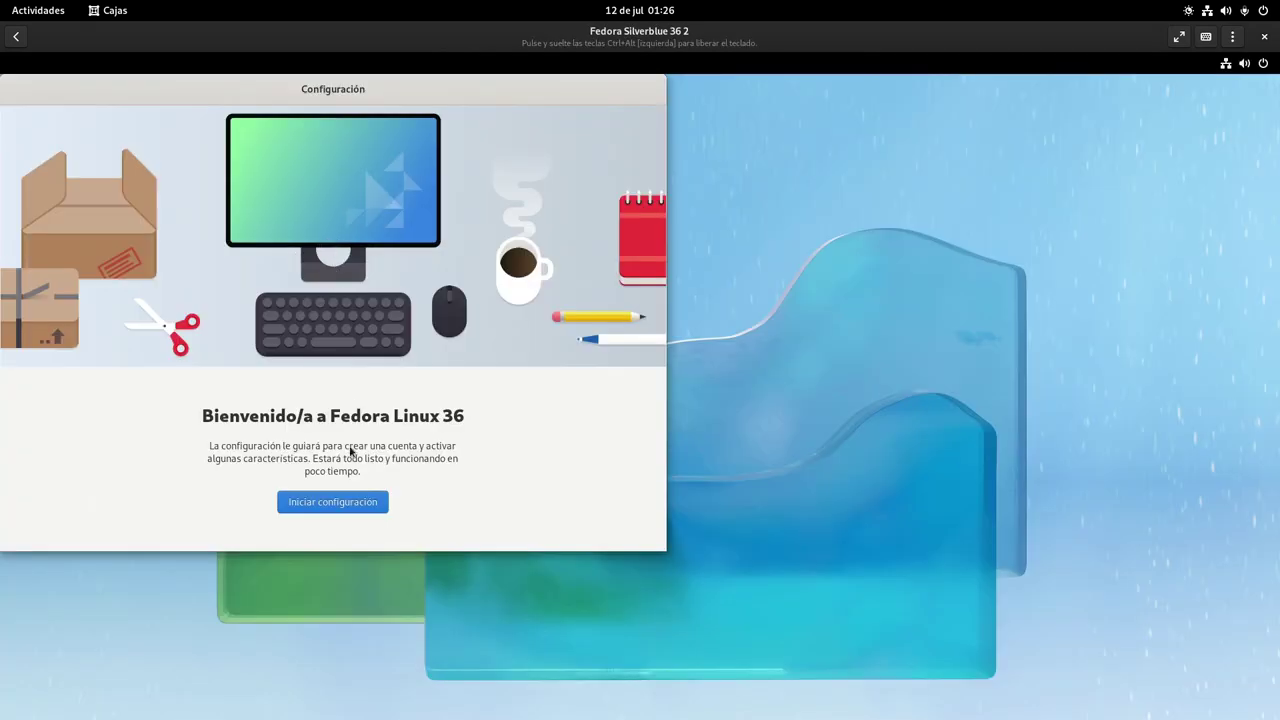
# Start setup, keep the privacy defaults, enable third-party repositories and skip online accounts
pyautogui.click(349, 506)
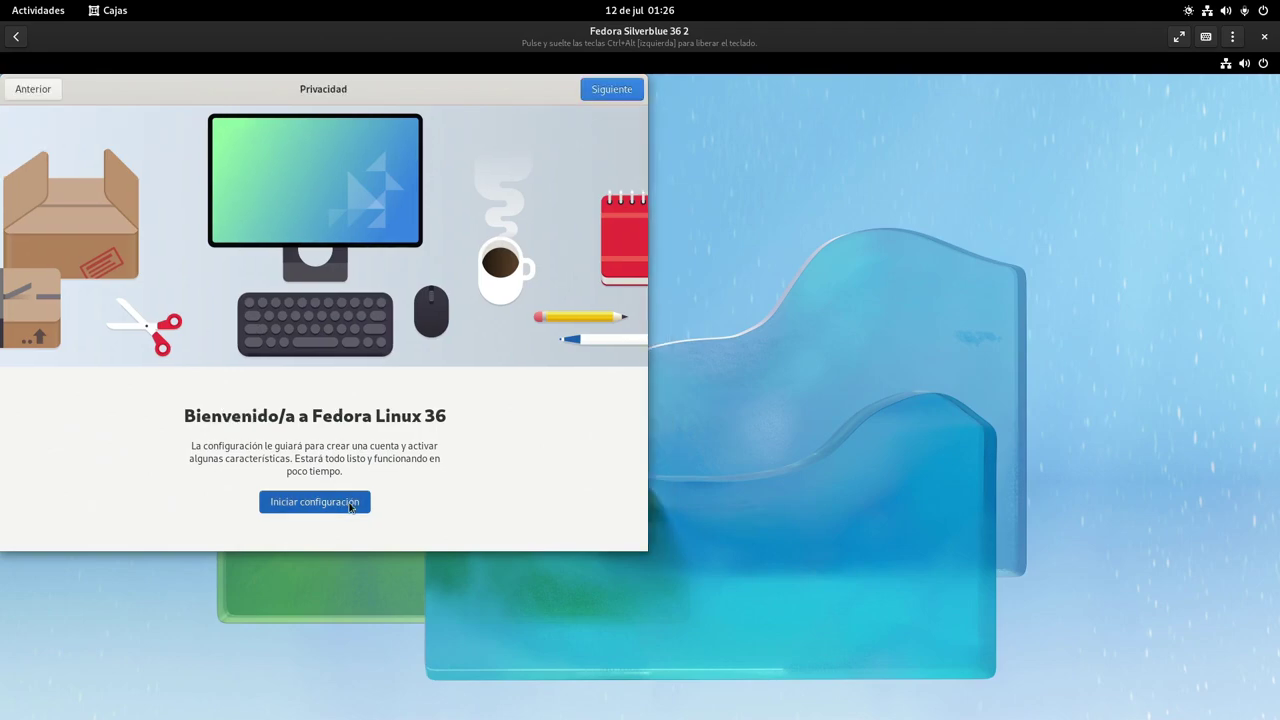
pyautogui.moveTo(376, 103); pyautogui.dragTo(736, 178)
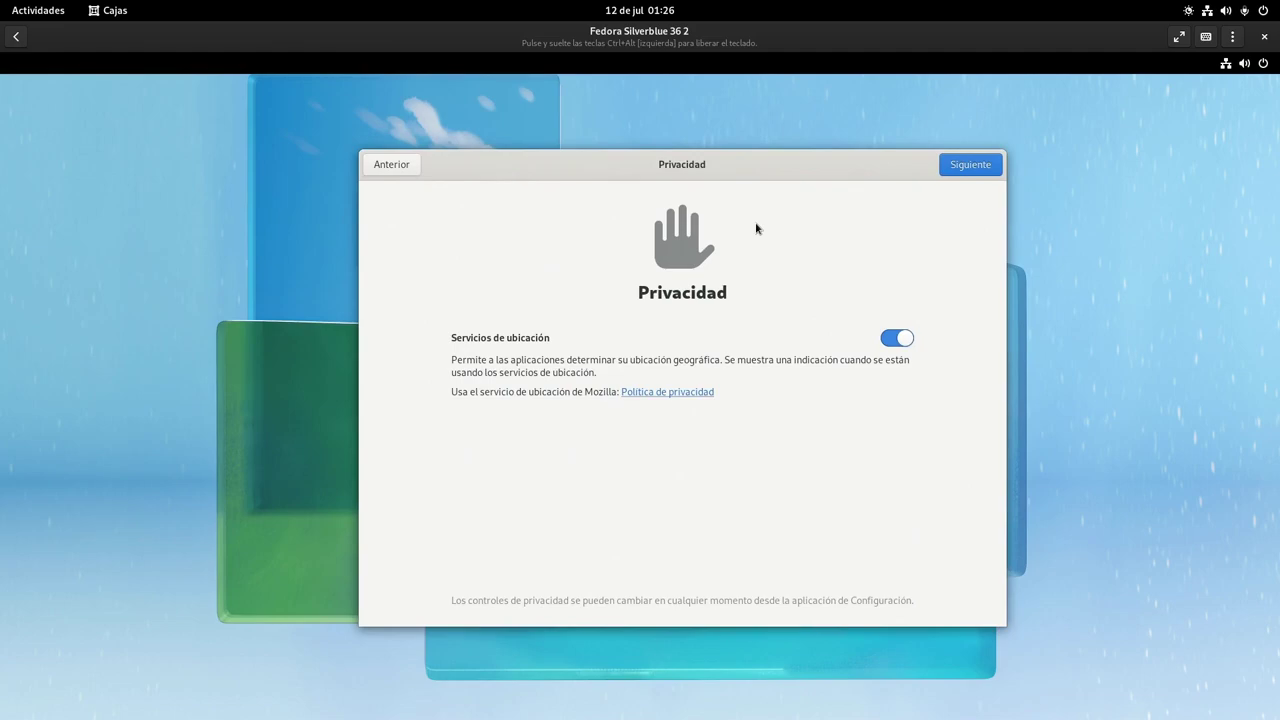
pyautogui.click(963, 168)
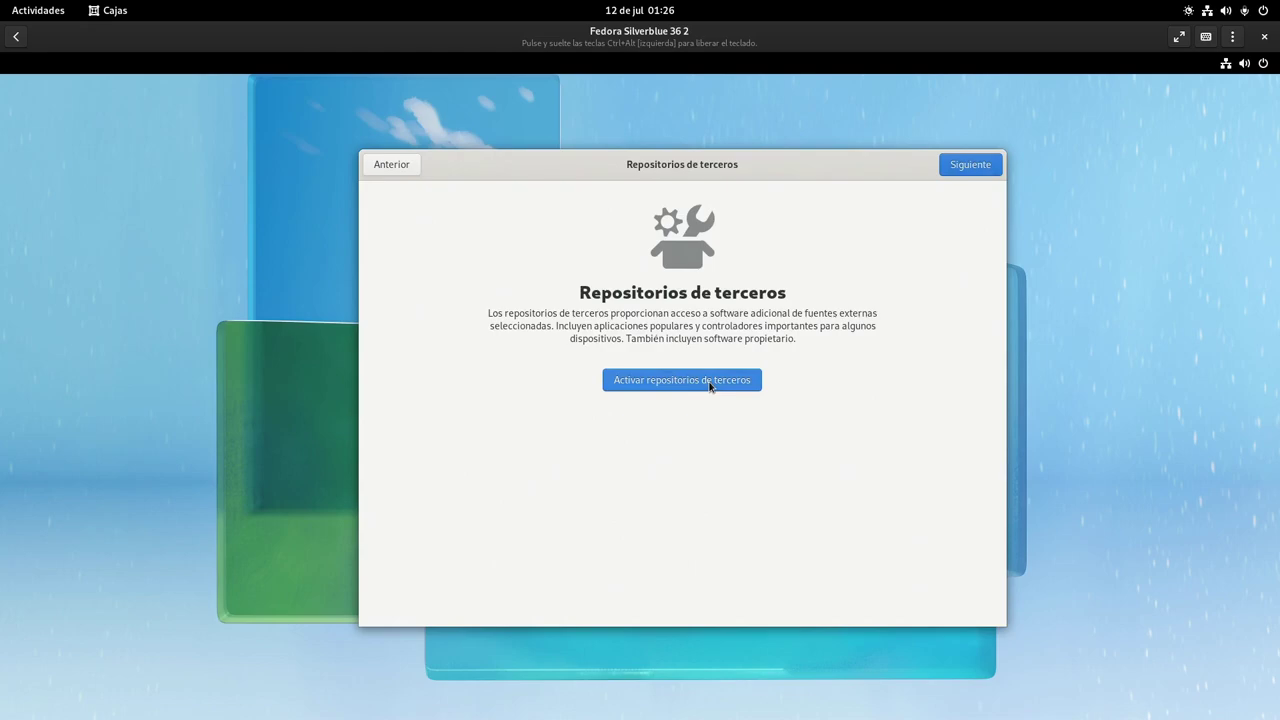
pyautogui.click(711, 386)
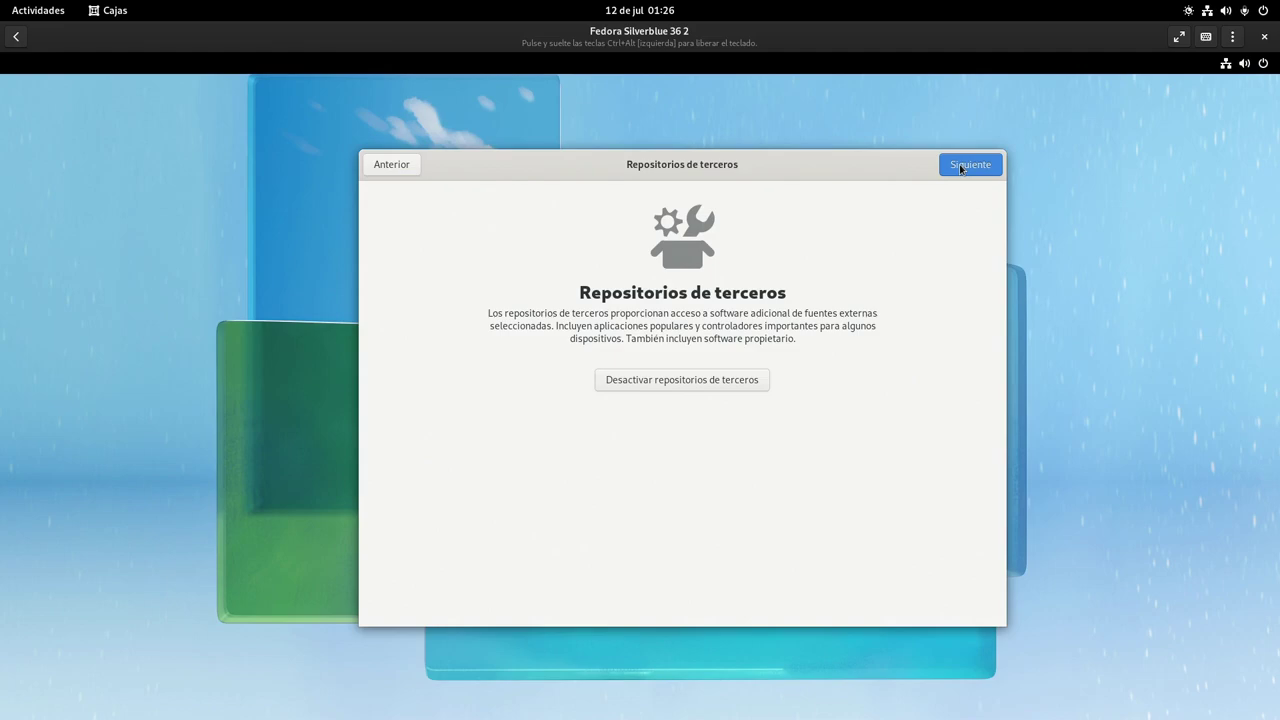
pyautogui.click(960, 168)
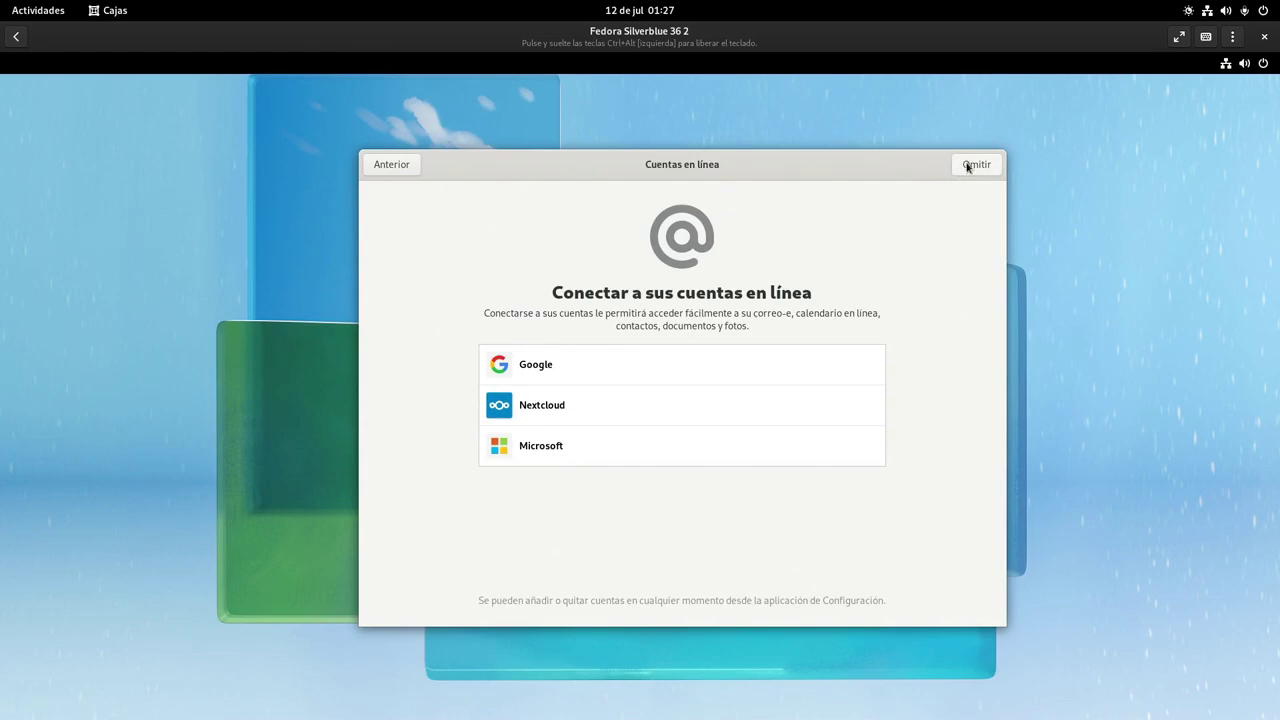
pyautogui.click(968, 165)
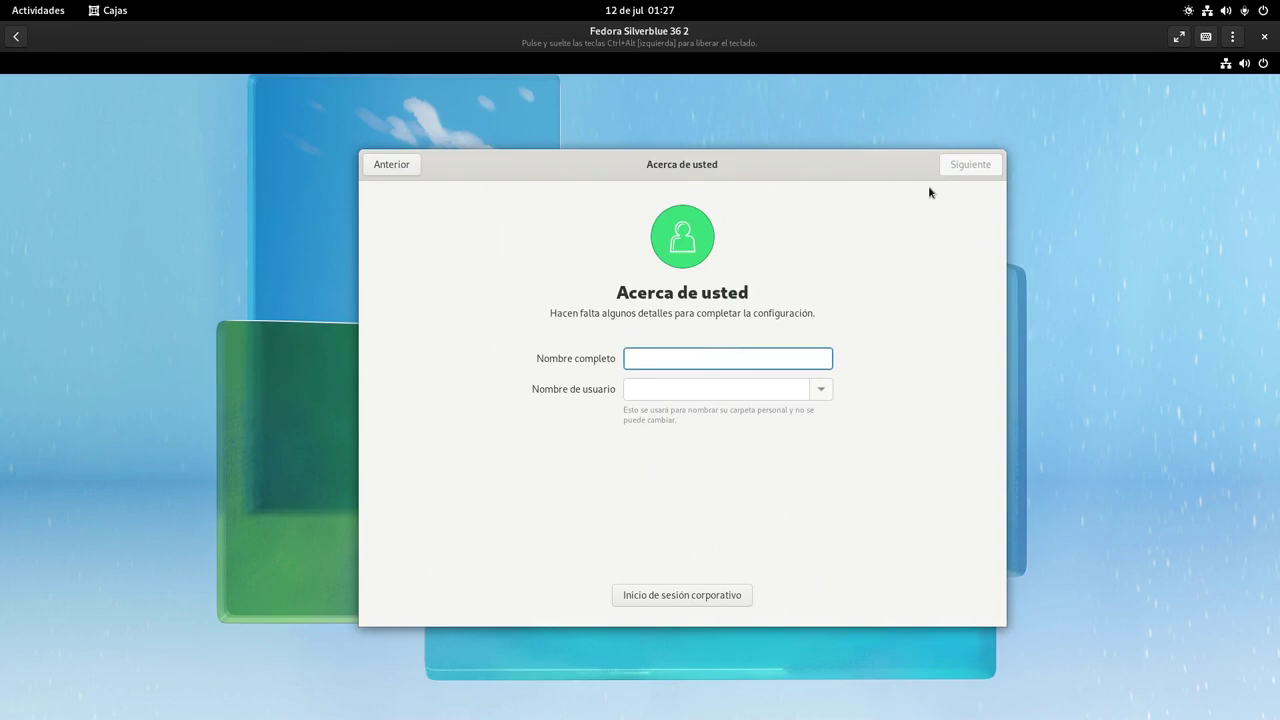
# Enter the user's full name and username for the new account
pyautogui.write('Eduardo Medina')
pyautogui.press('Tab')
pyautogui.write('edu')
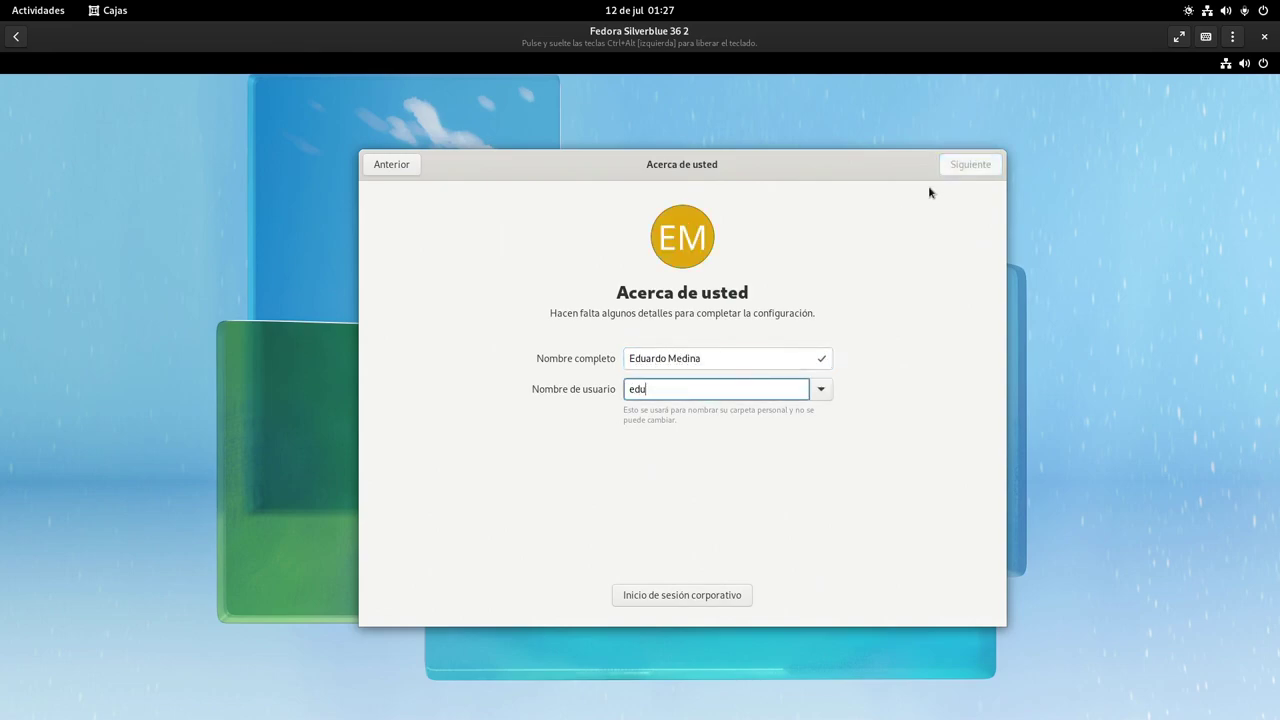
pyautogui.click(945, 170)
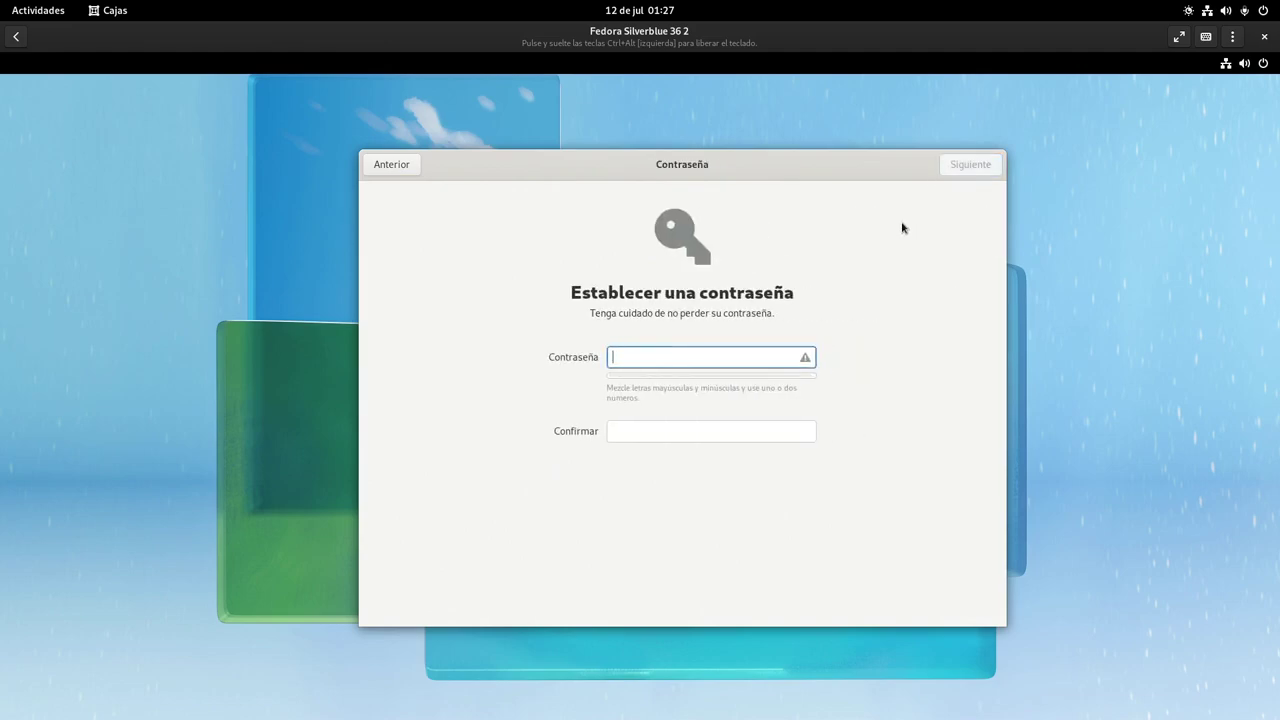
# Set and confirm the account password, then finish with Empezar a usar
pyautogui.write('123456')
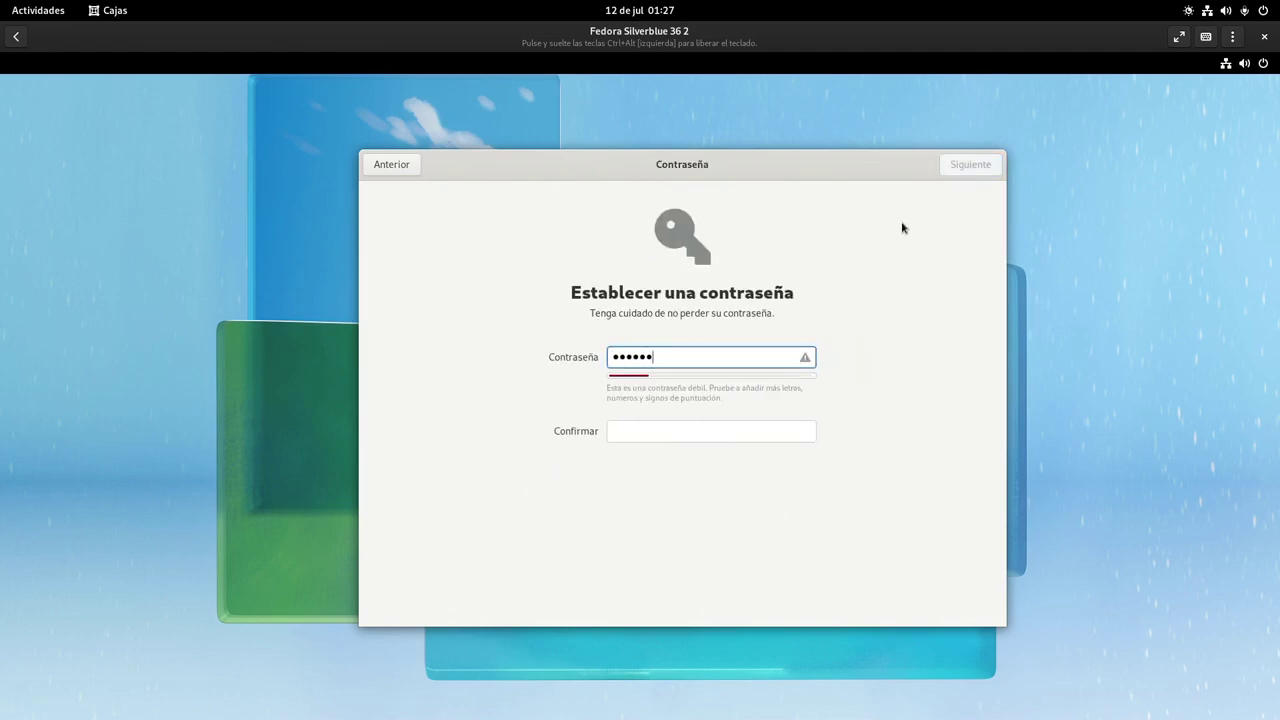
pyautogui.press('Tab')
pyautogui.write('123456')
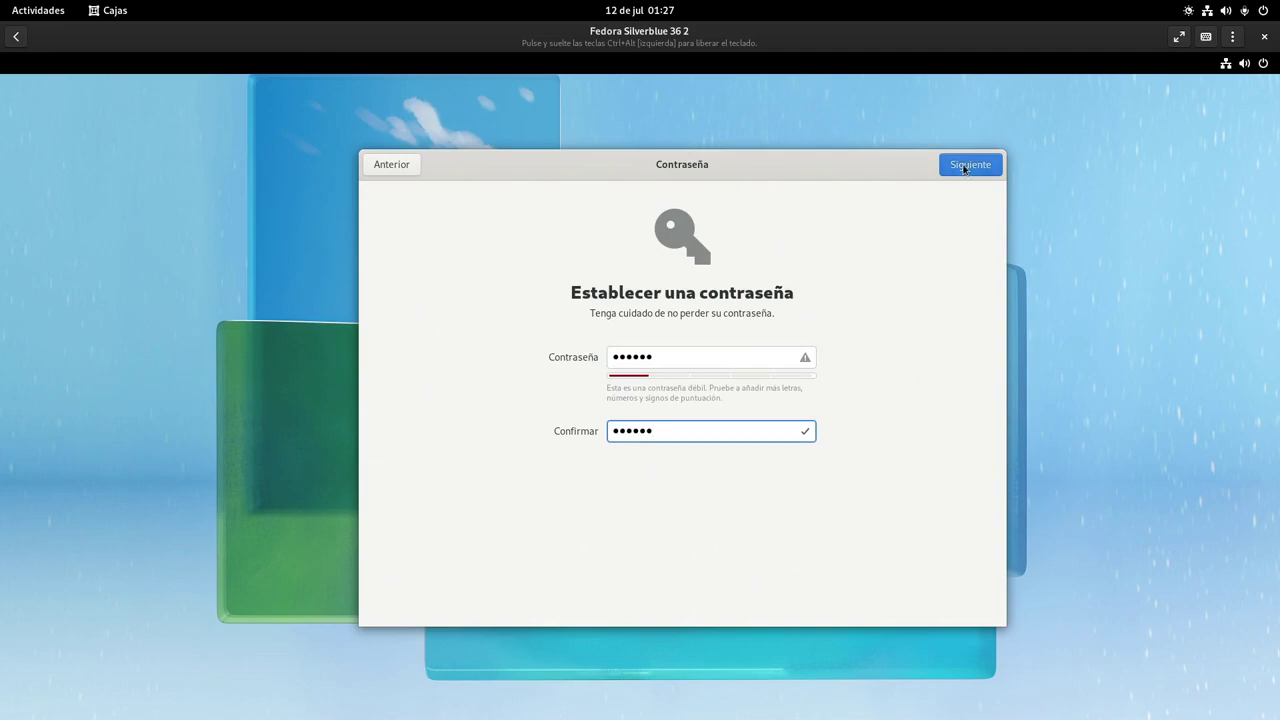
pyautogui.click(964, 169)
pyautogui.click(661, 482)
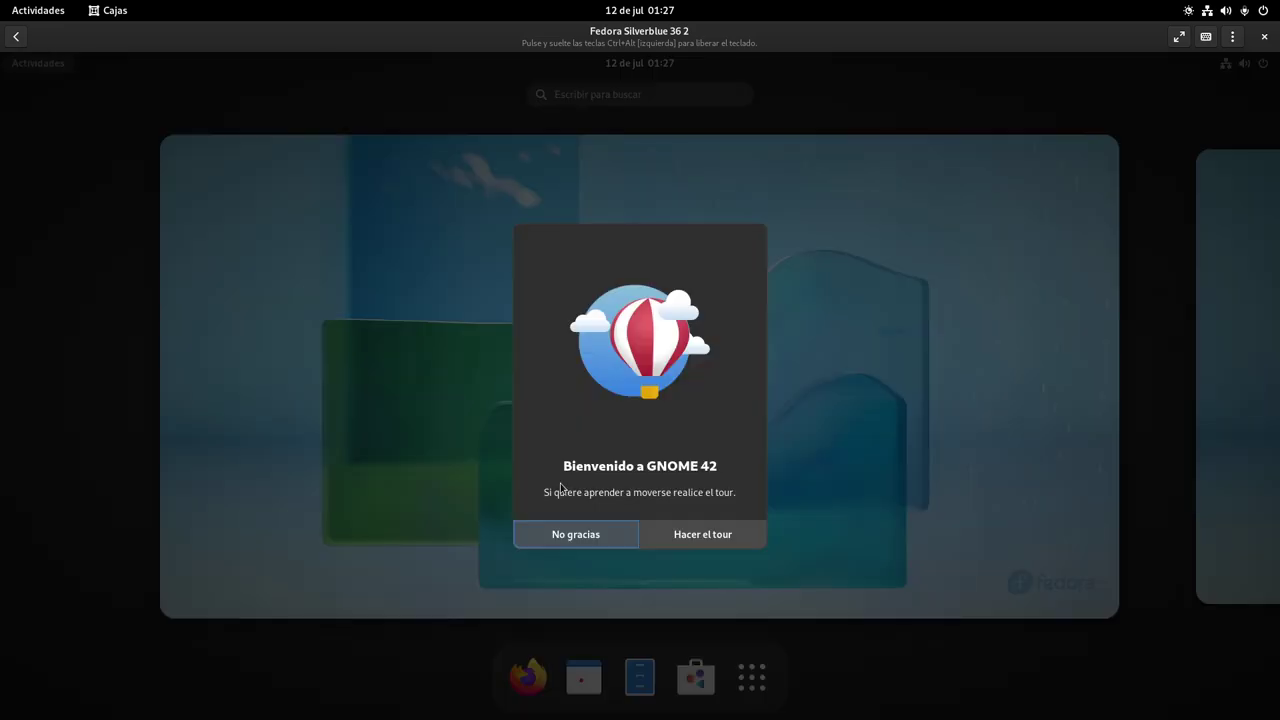
# Decline the GNOME tour, open Software, dismiss its install error and view Actualizaciones
pyautogui.click(562, 533)
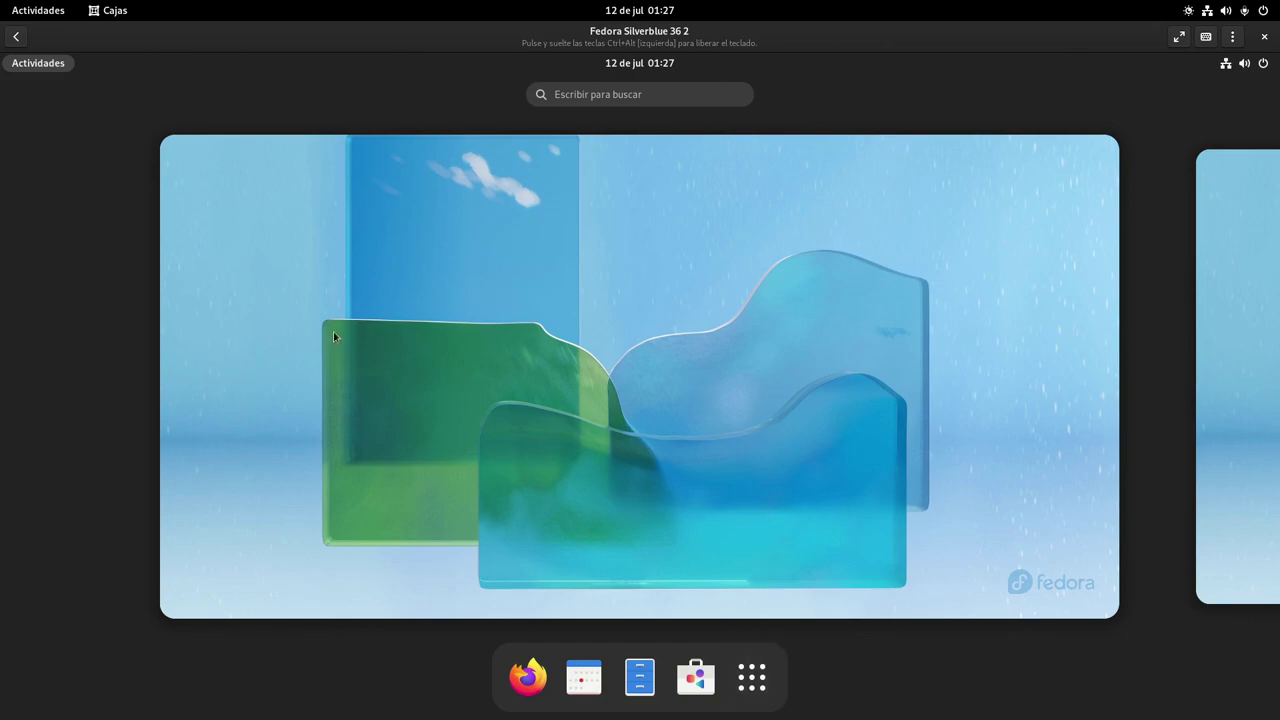
pyautogui.click(694, 686)
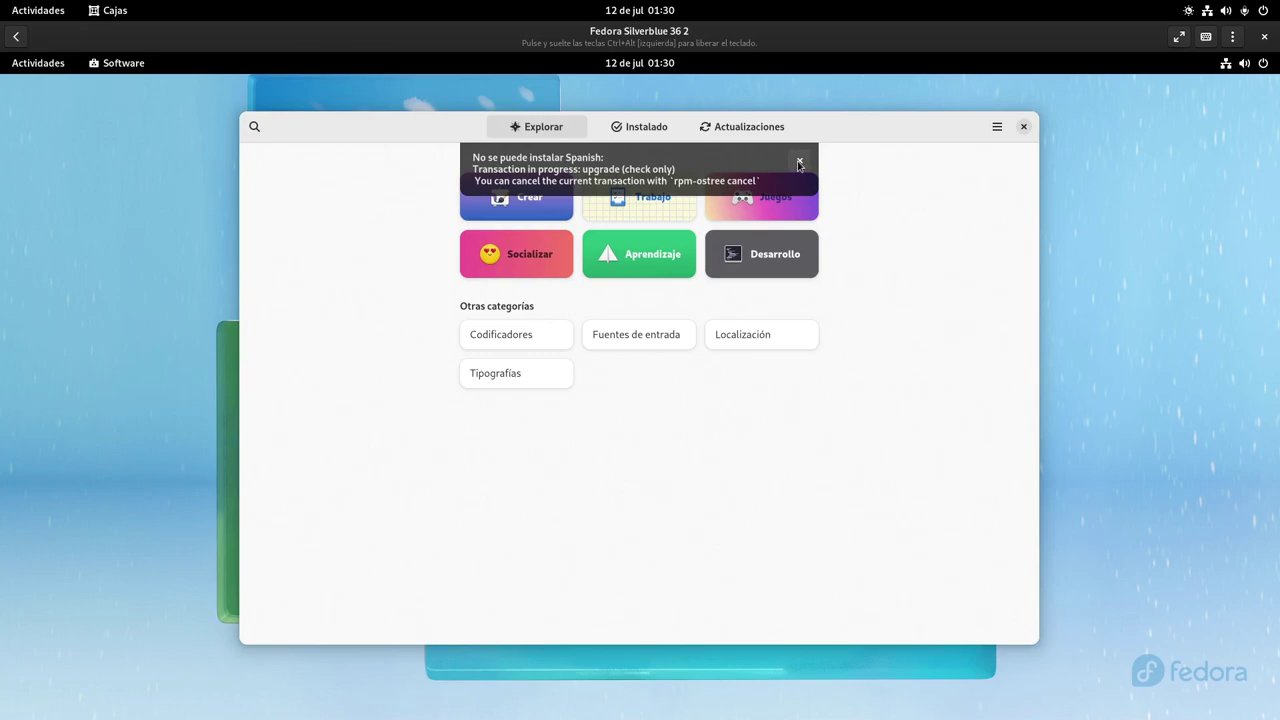
pyautogui.click(799, 163)
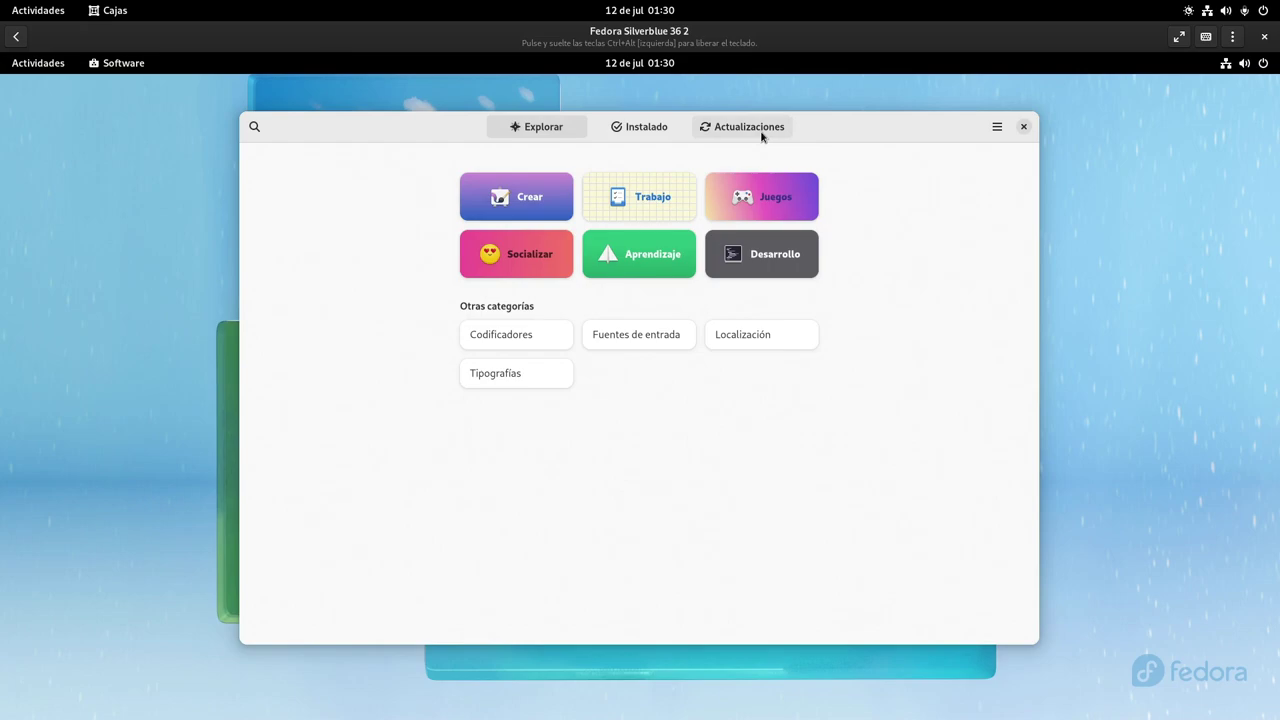
pyautogui.click(760, 130)
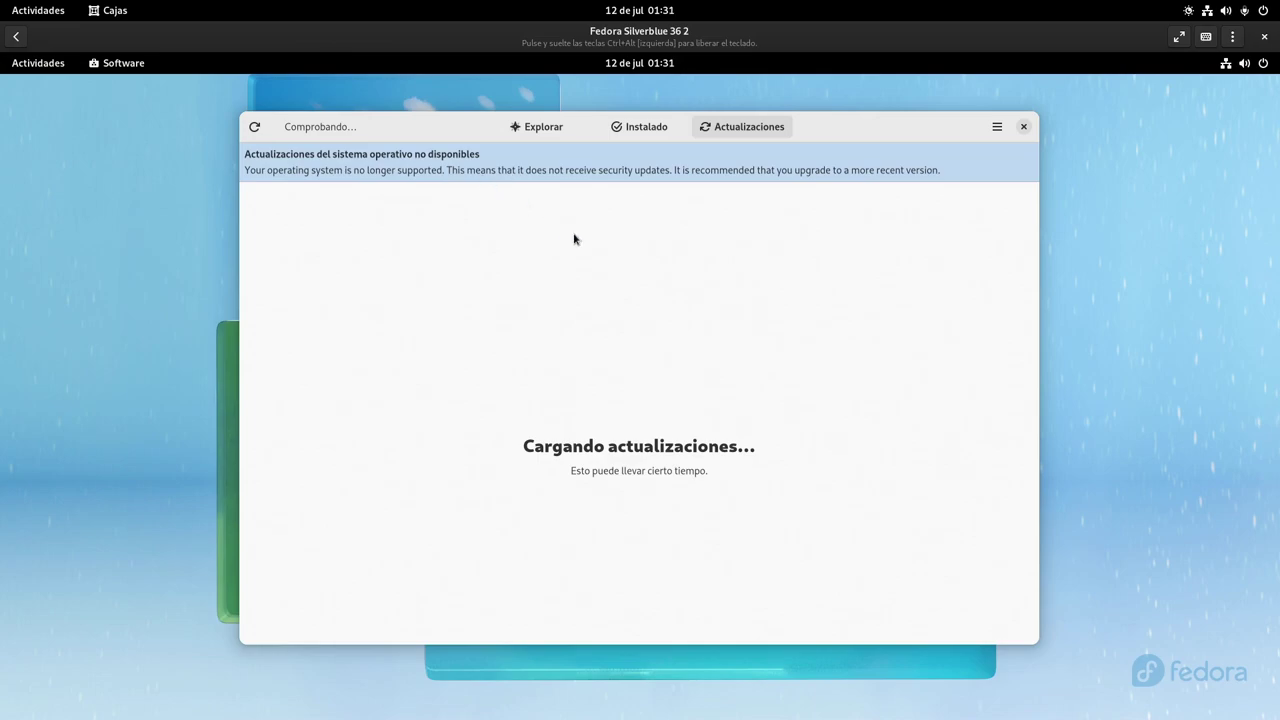
# Close Software and open a maximized Terminal with its text enlarged twice
pyautogui.click(1023, 126)
pyautogui.click(44, 68)
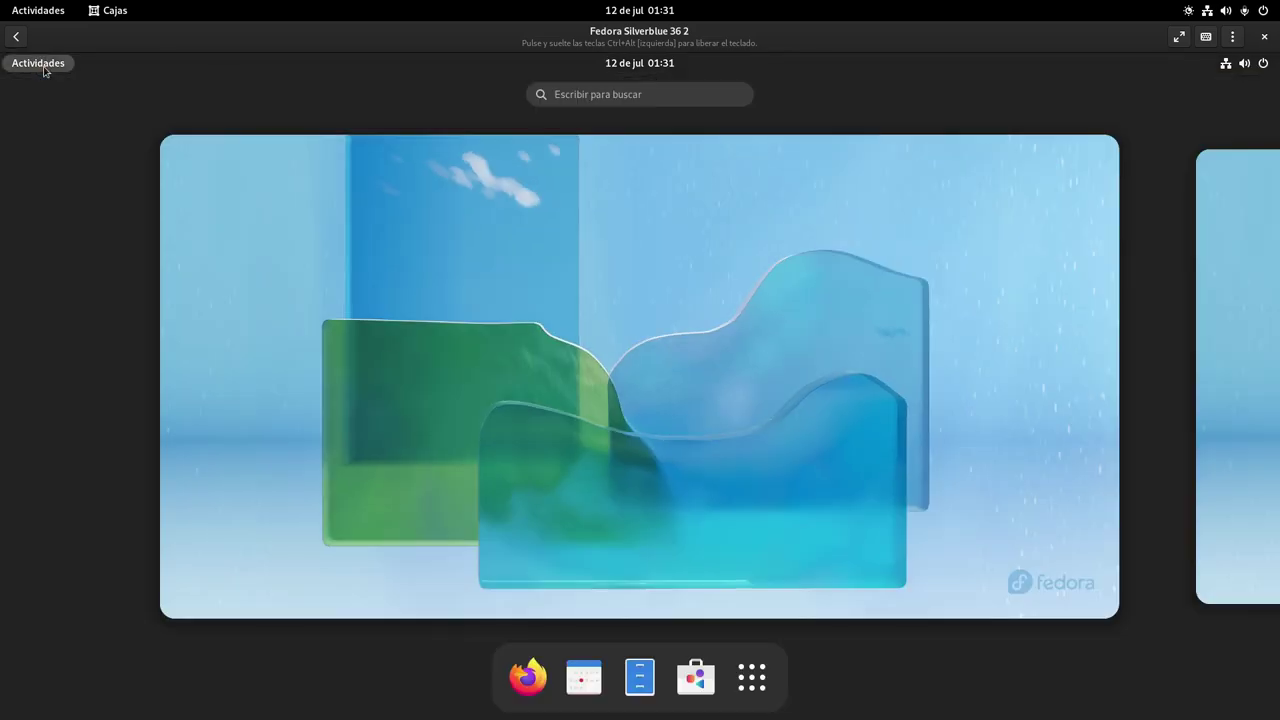
pyautogui.click(752, 677)
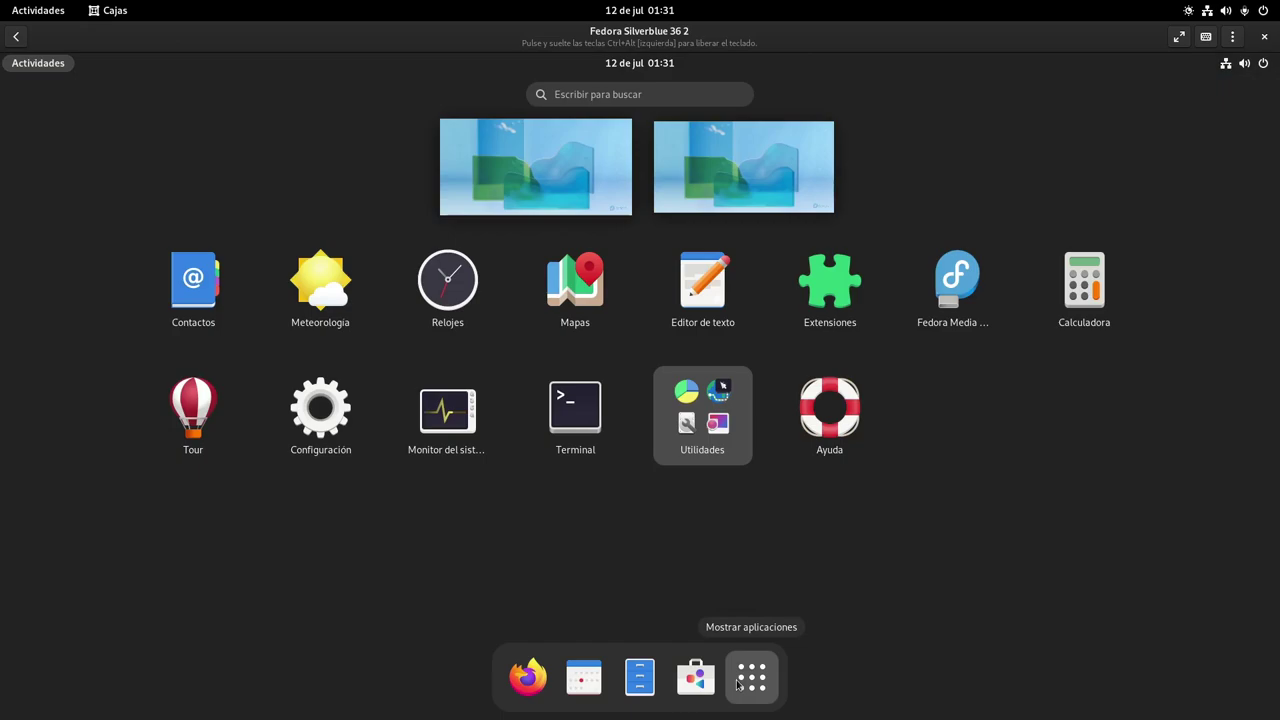
pyautogui.click(570, 428)
pyautogui.doubleClick(445, 91)
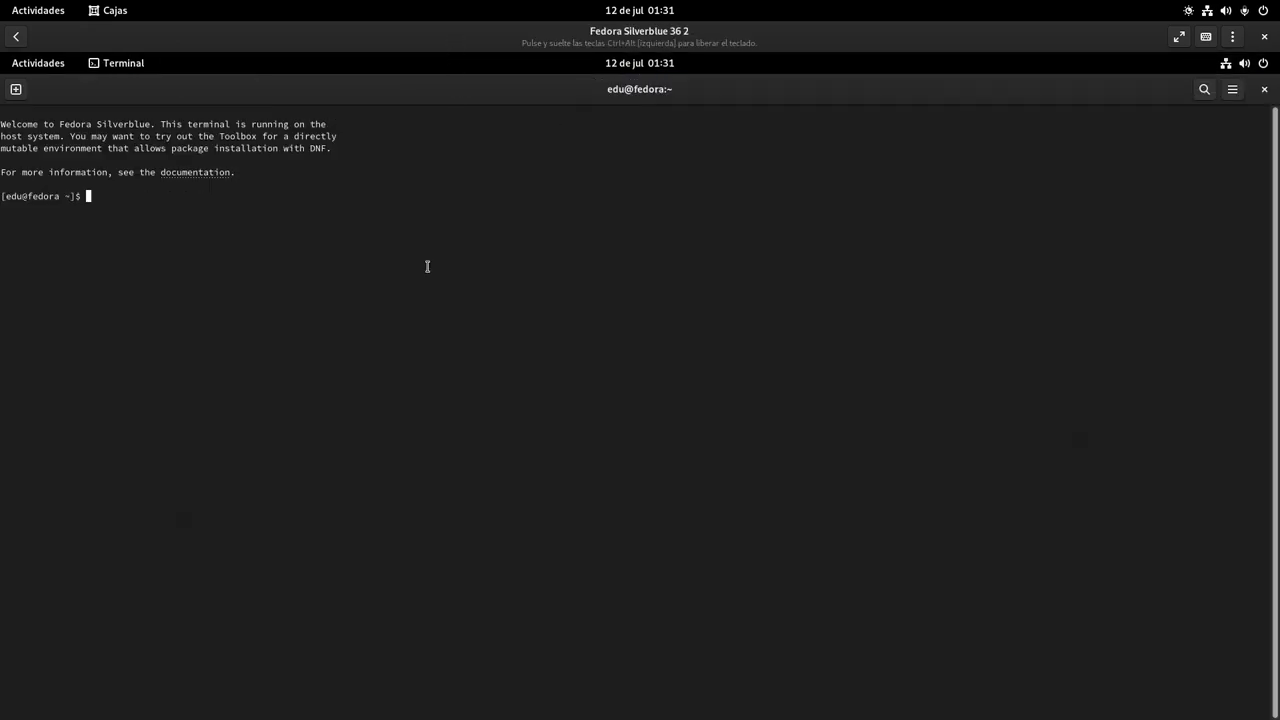
pyautogui.hotkey('ctrl', '+')
pyautogui.hotkey('ctrl', '+')
pyautogui.hotkey('ctrl', '+')
pyautogui.hotkey('ctrl', '+')
pyautogui.hotkey('ctrl', '+')
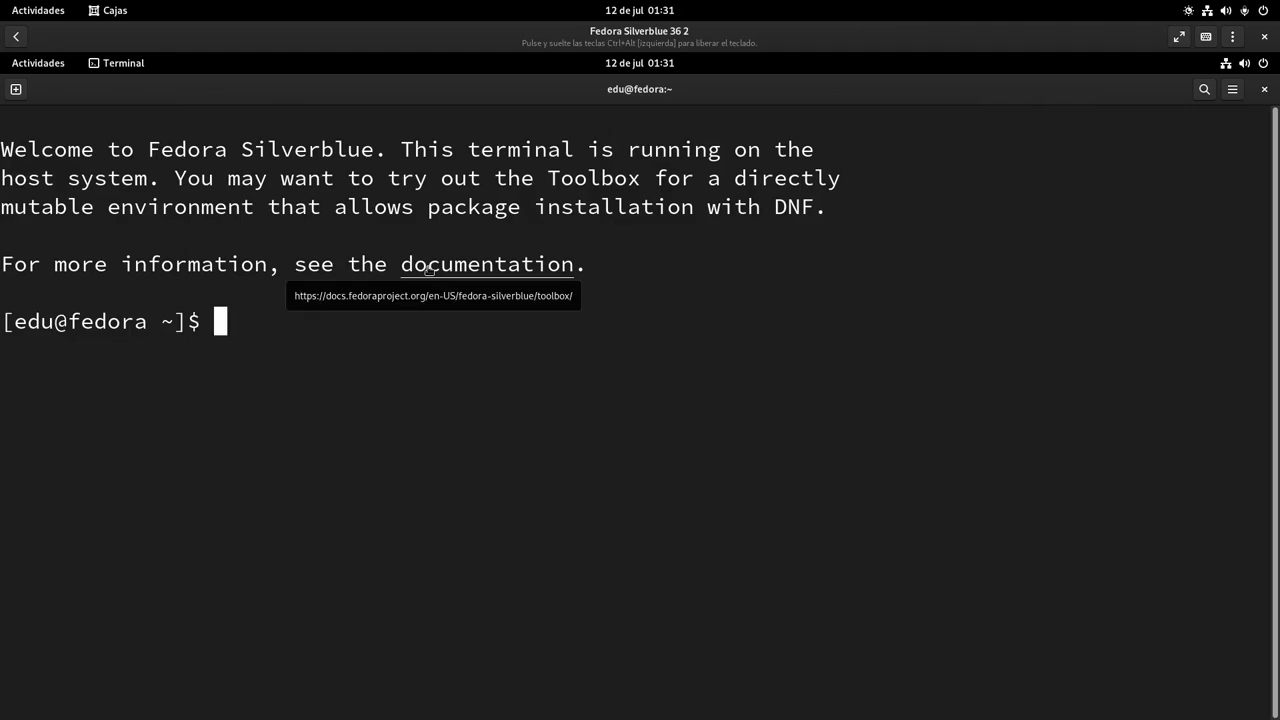
pyautogui.hotkey('ctrl', '+')
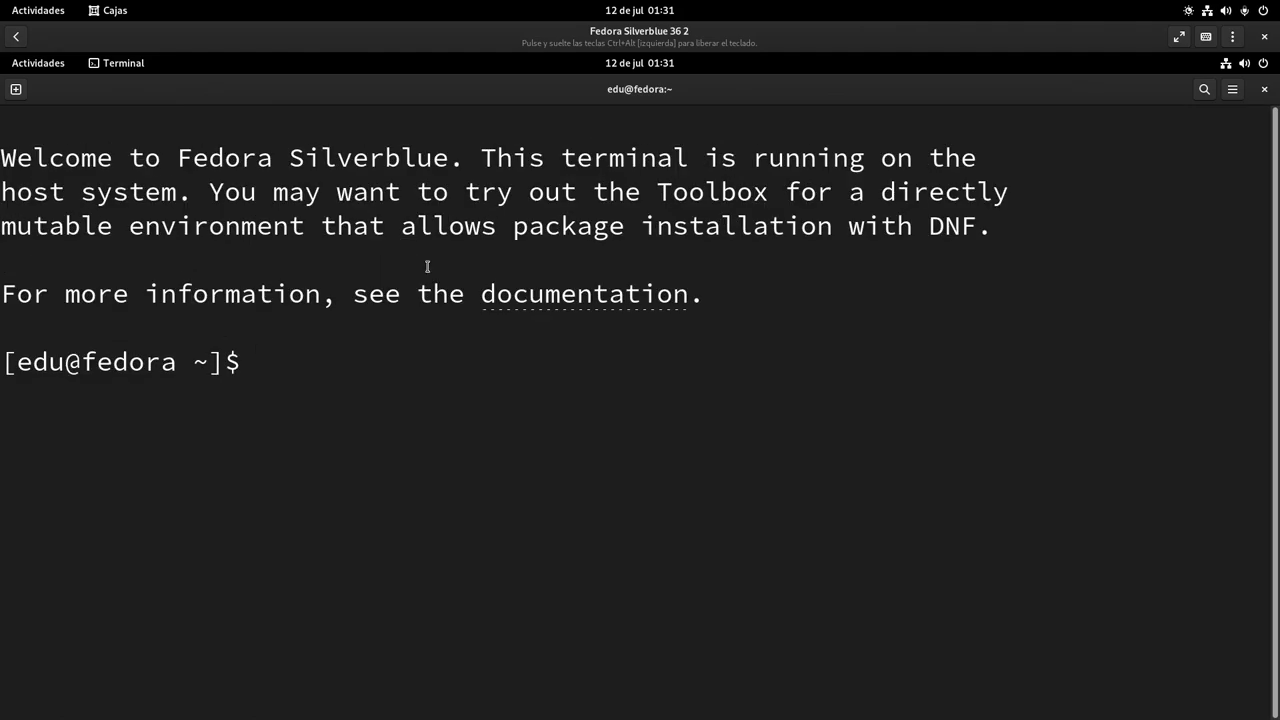
# Run 'rpm-ostree update', then reboot the VM with 'systemctl reboot'
pyautogui.write('rpm-ost')
pyautogui.write('ree update')
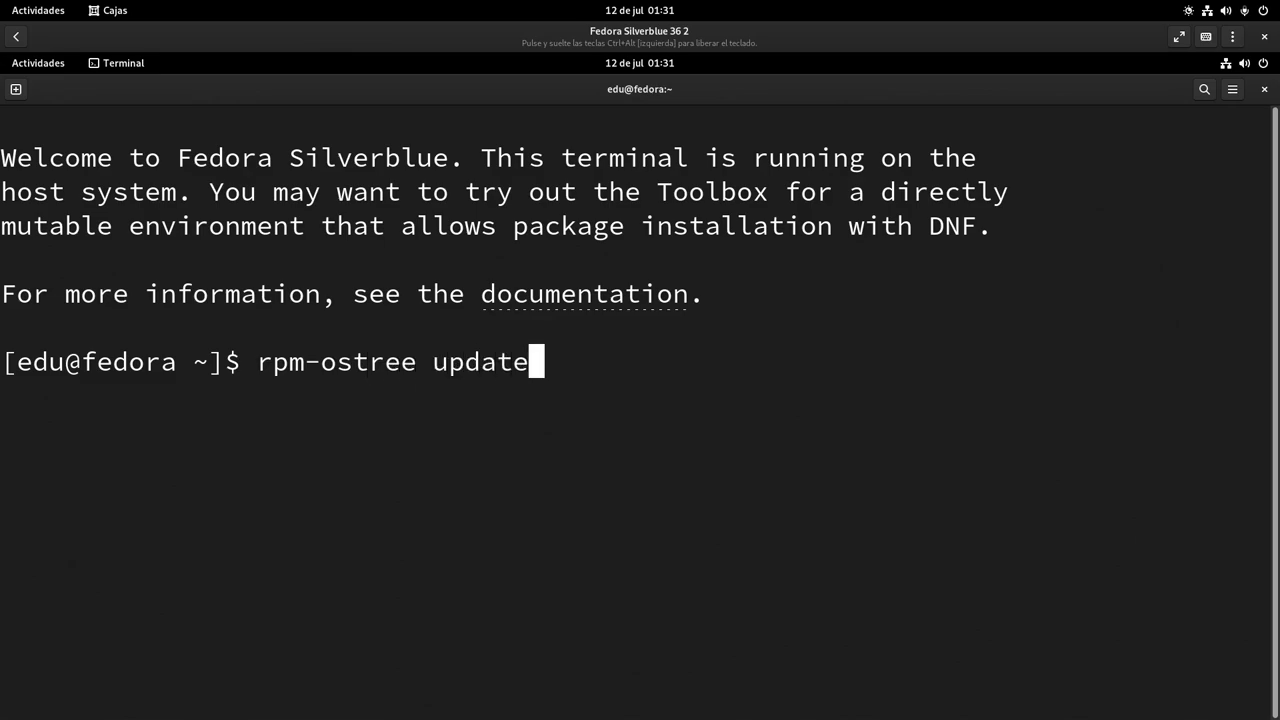
pyautogui.press('Return')
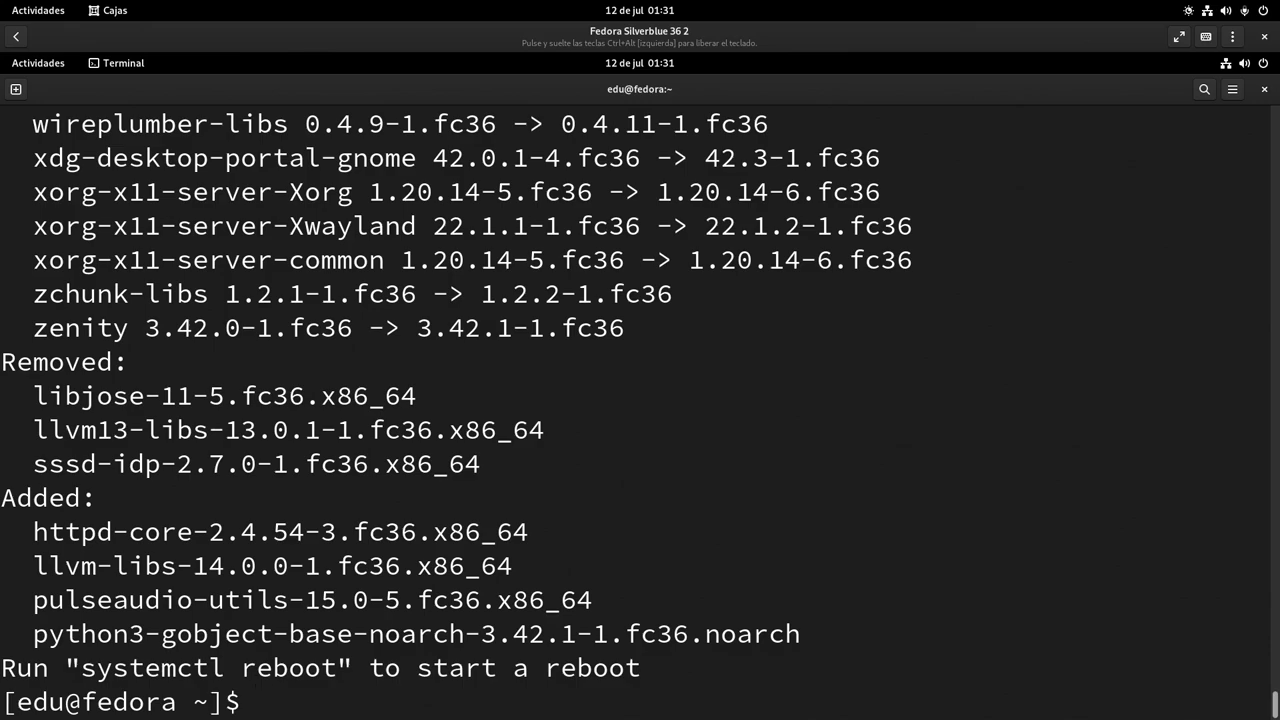
pyautogui.write('systemct')
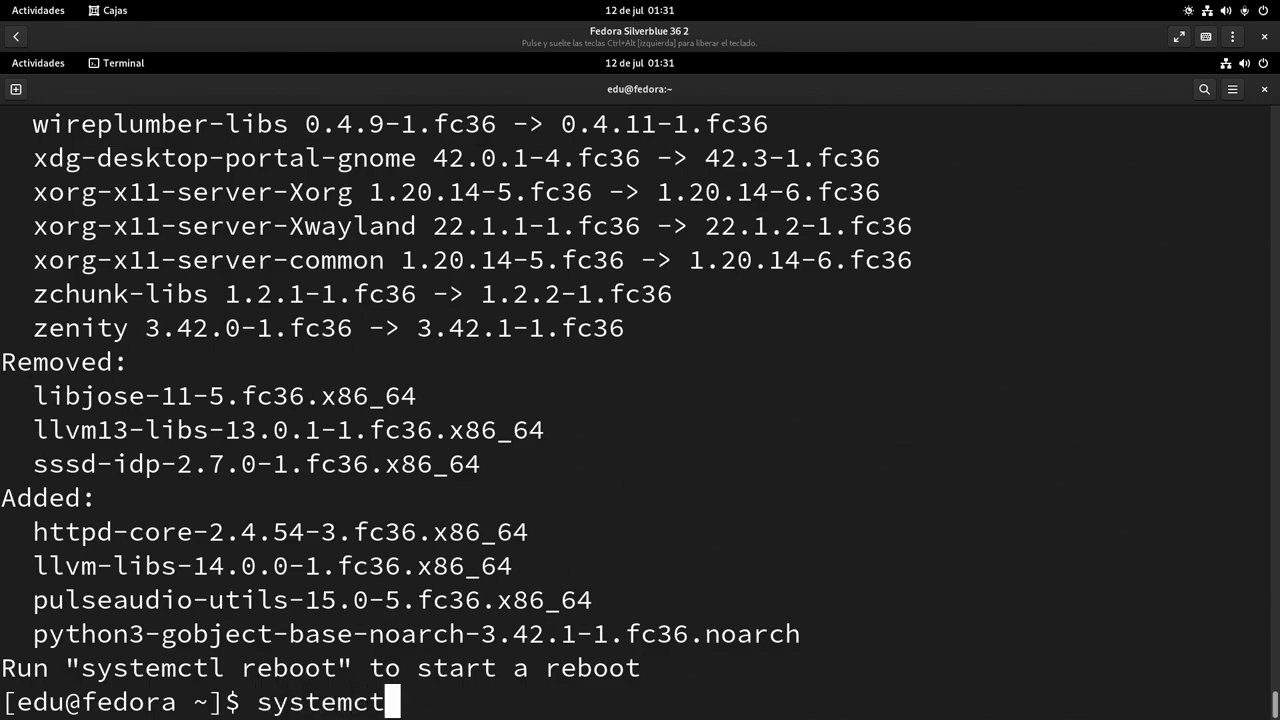
pyautogui.write('l reboot')
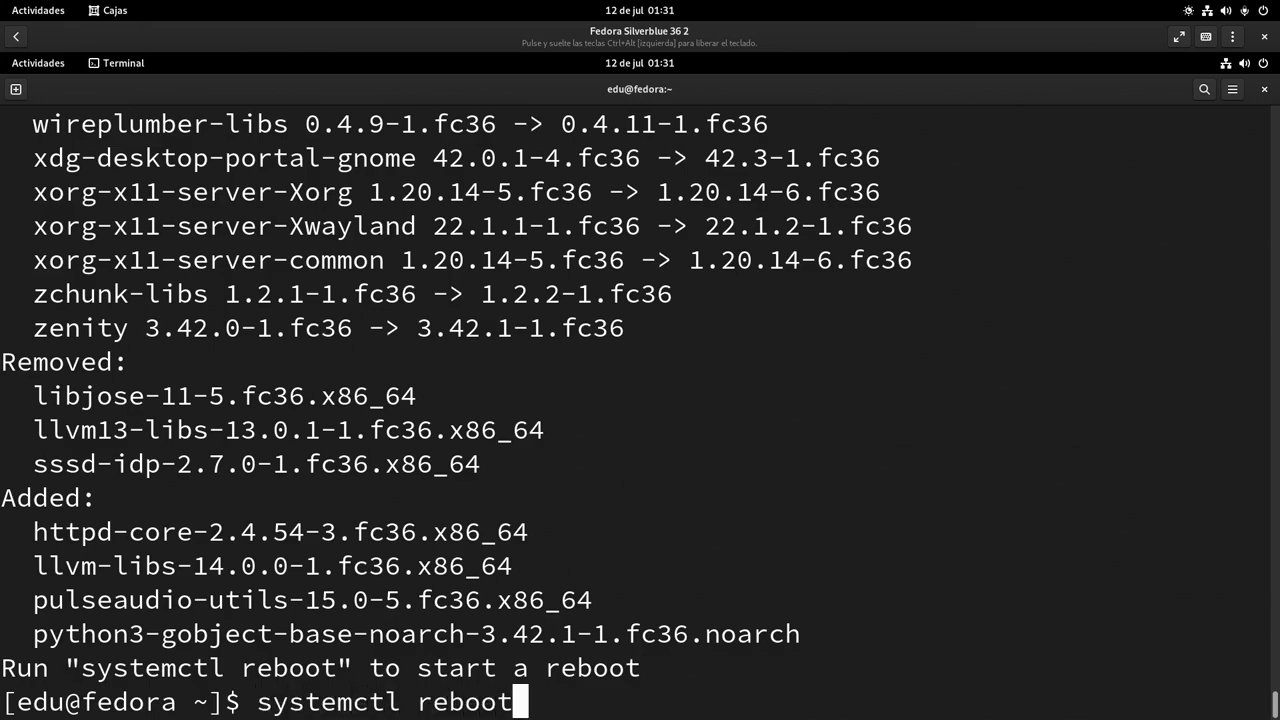
pyautogui.press('Return')
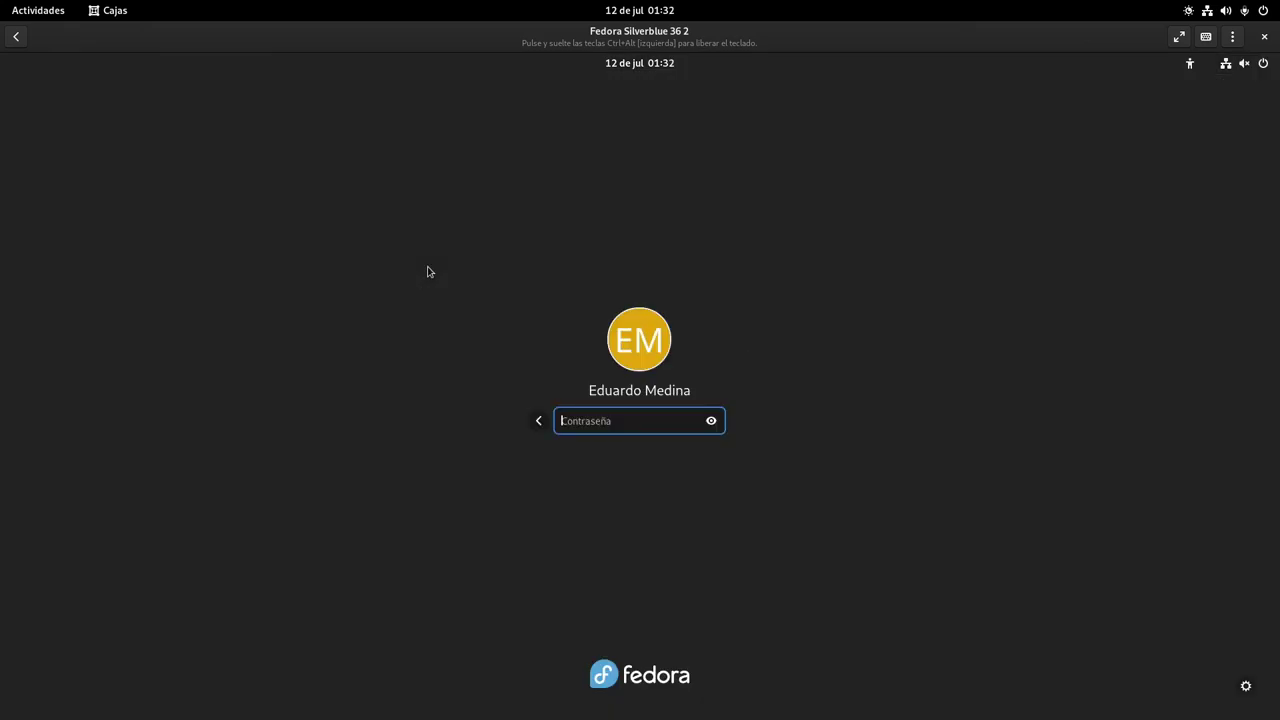
# Log in with the user's password and launch Software from the dock
pyautogui.write('••')
pyautogui.press('BackSpace')
pyautogui.press('BackSpace')
pyautogui.write('•••••••')
pyautogui.press('Return')
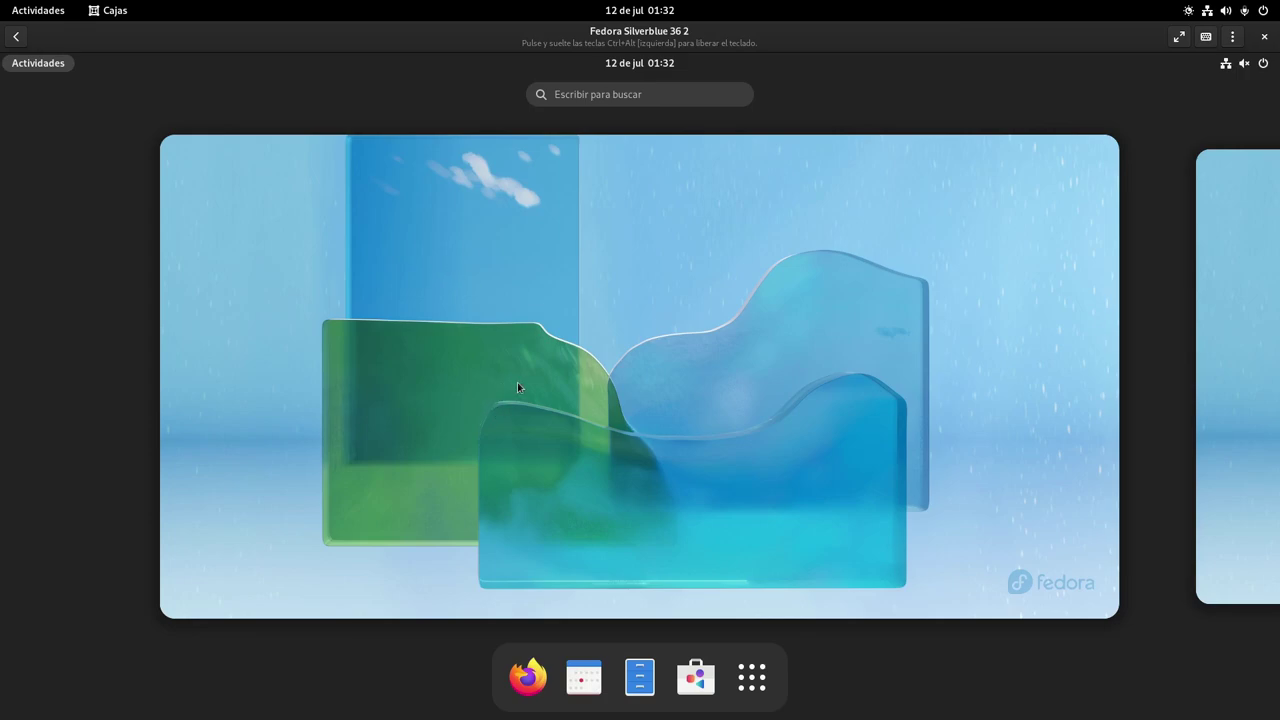
pyautogui.click(700, 677)
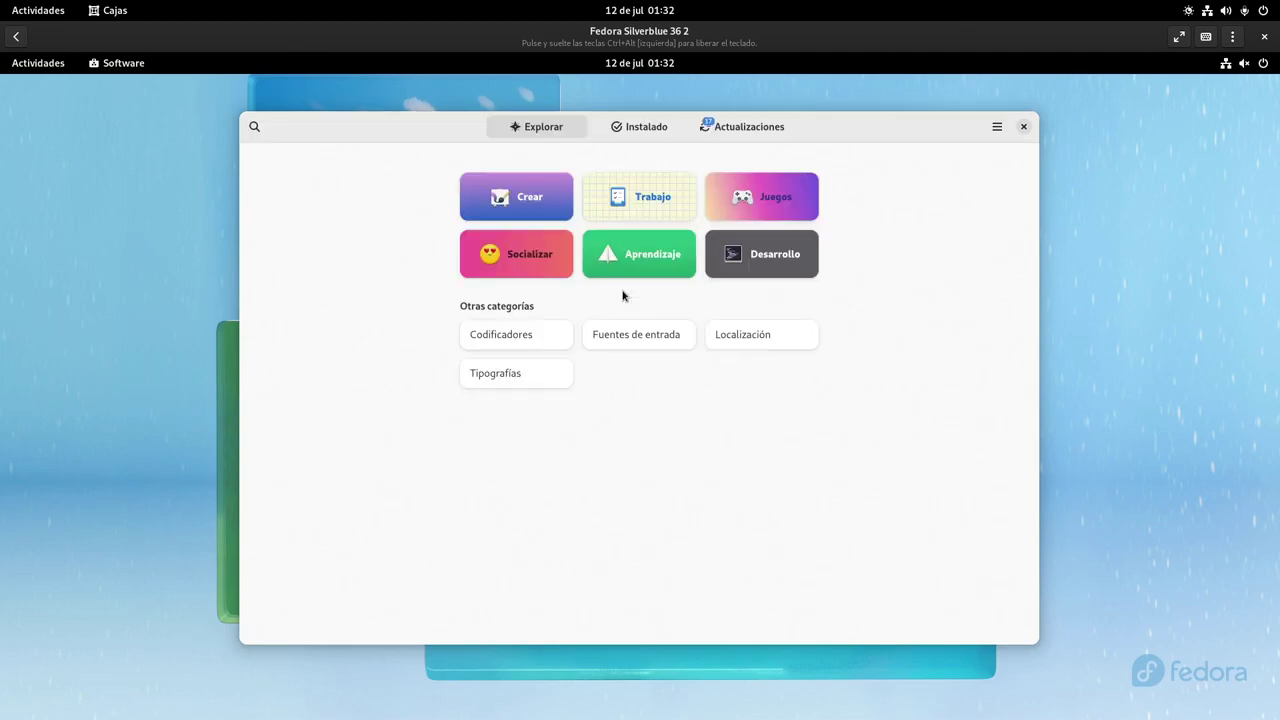
# Review the Actualizaciones list and start Actualizar todo for all app updates
pyautogui.click(742, 130)
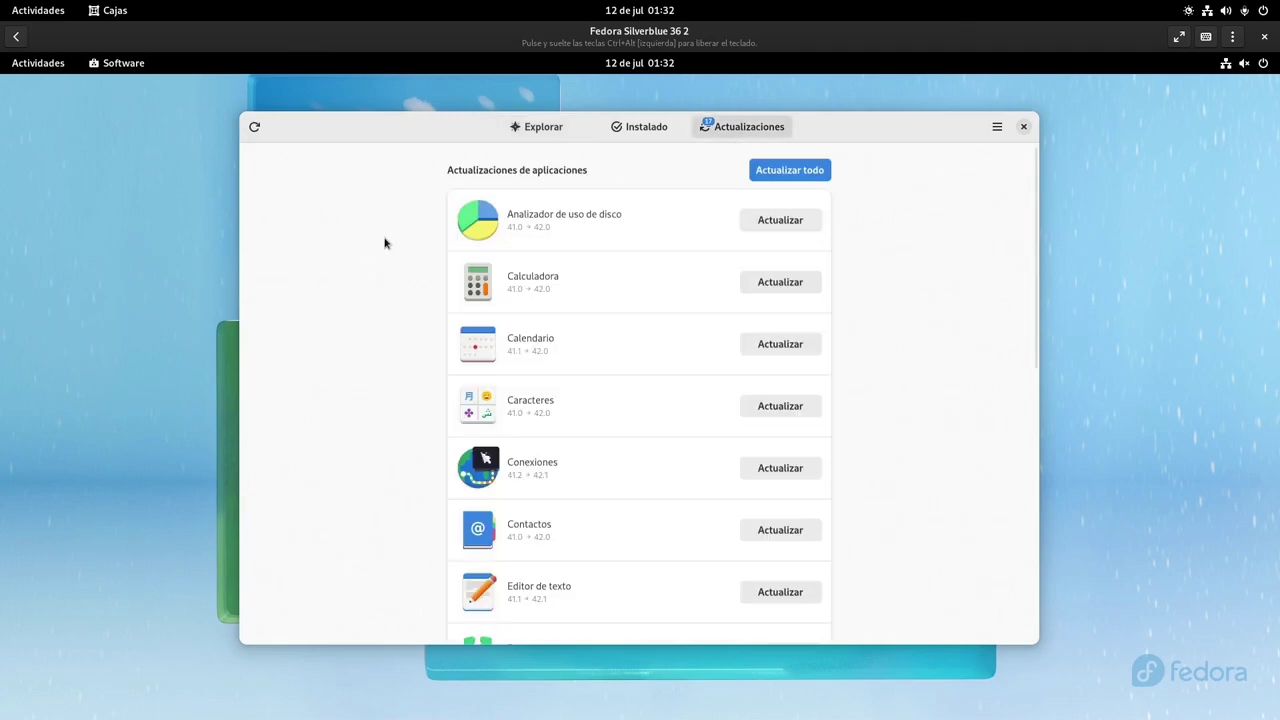
pyautogui.scroll(-10, 385, 243)
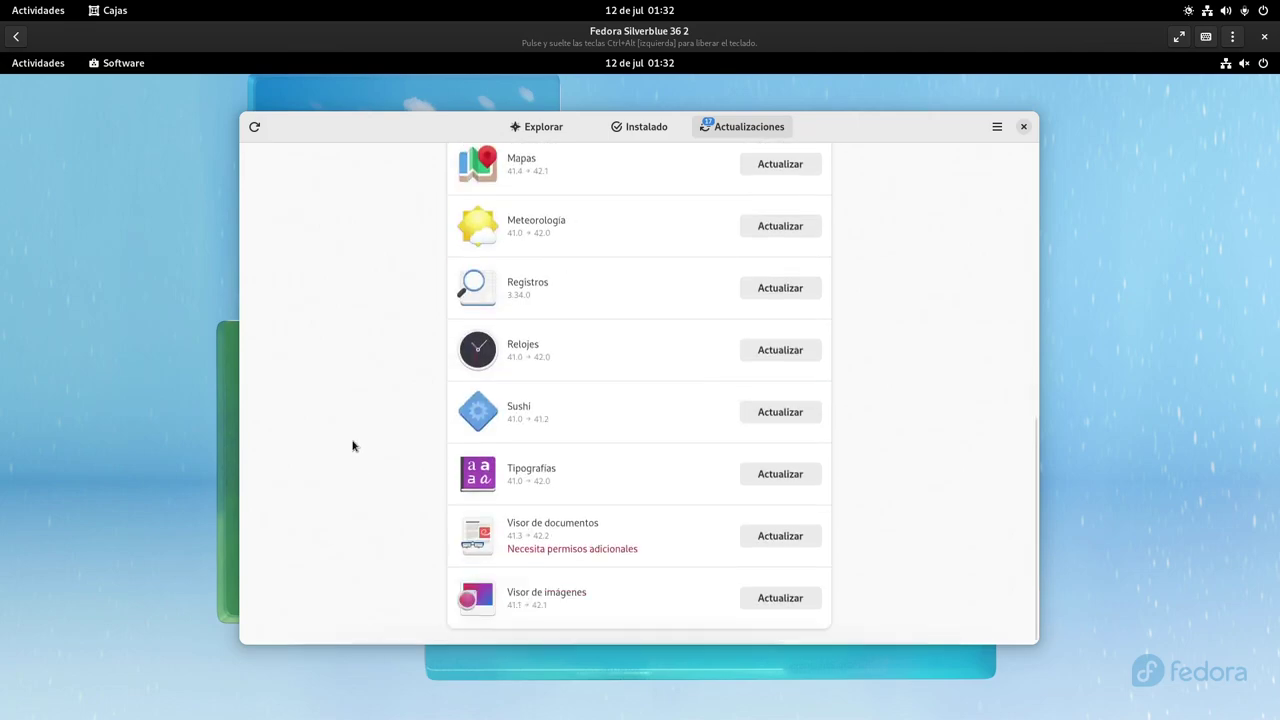
pyautogui.scroll(10, 374, 377)
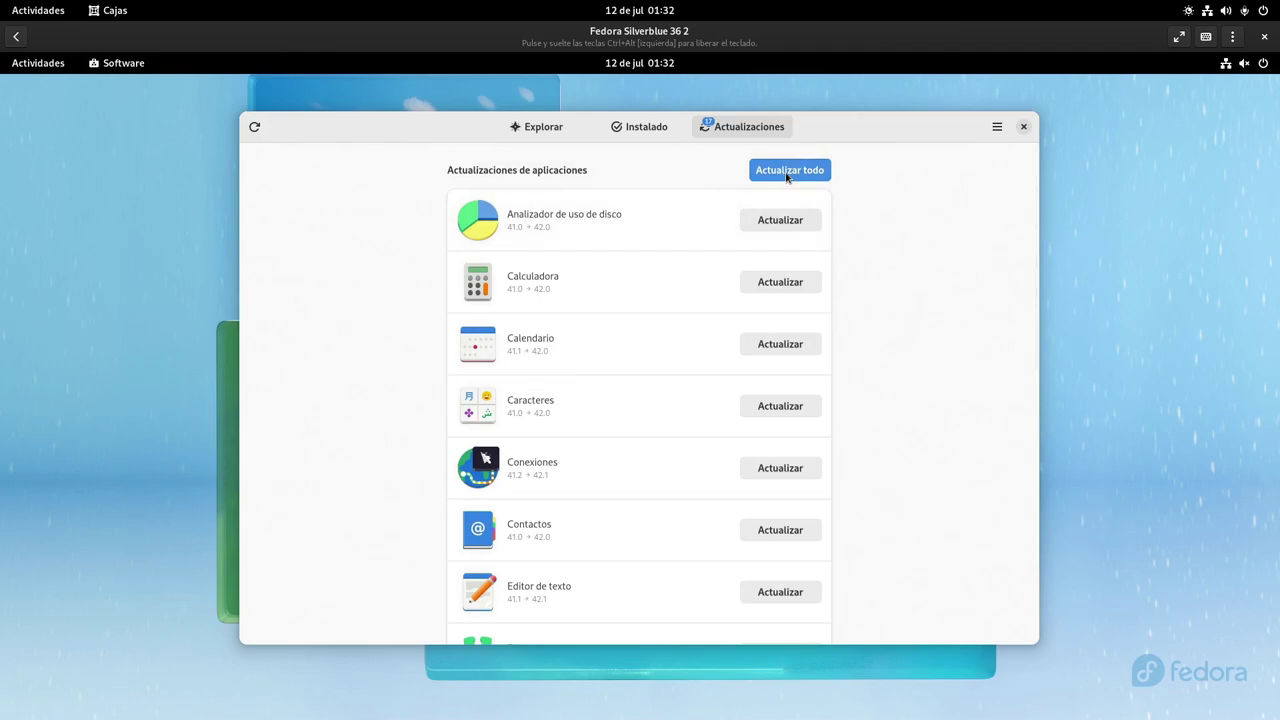
pyautogui.click(788, 172)
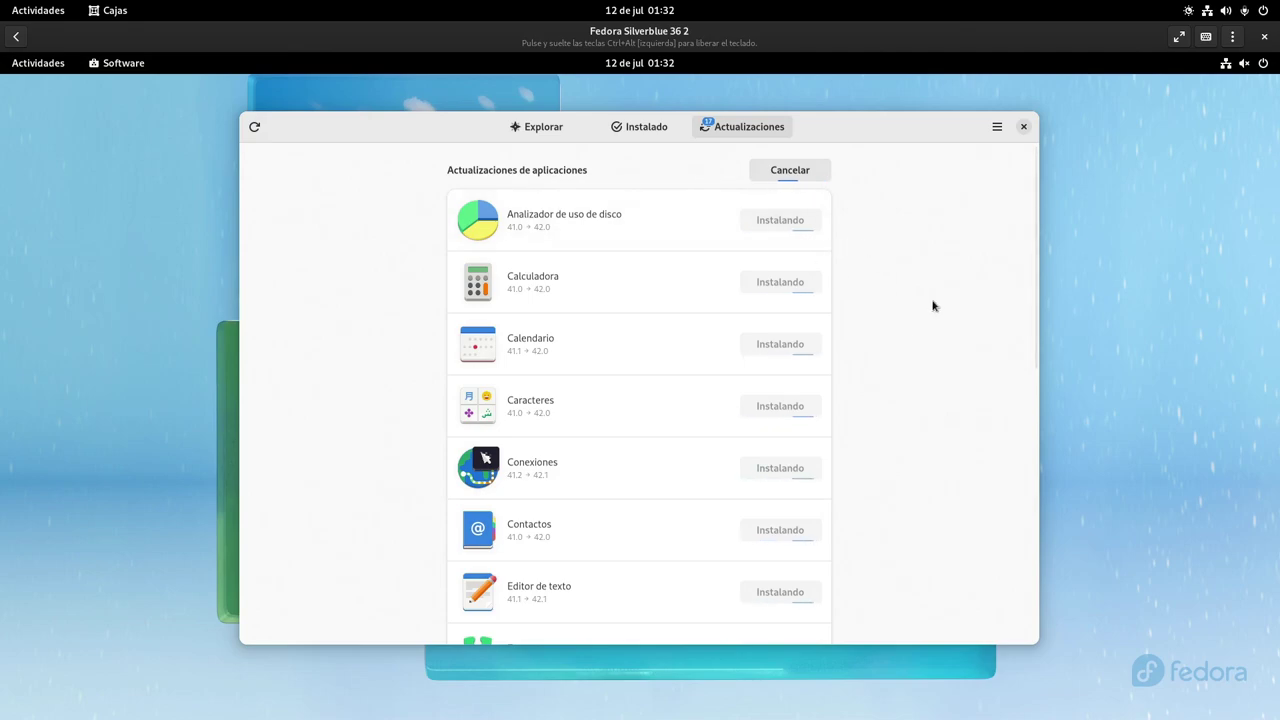
pyautogui.scroll(-10, 932, 306)
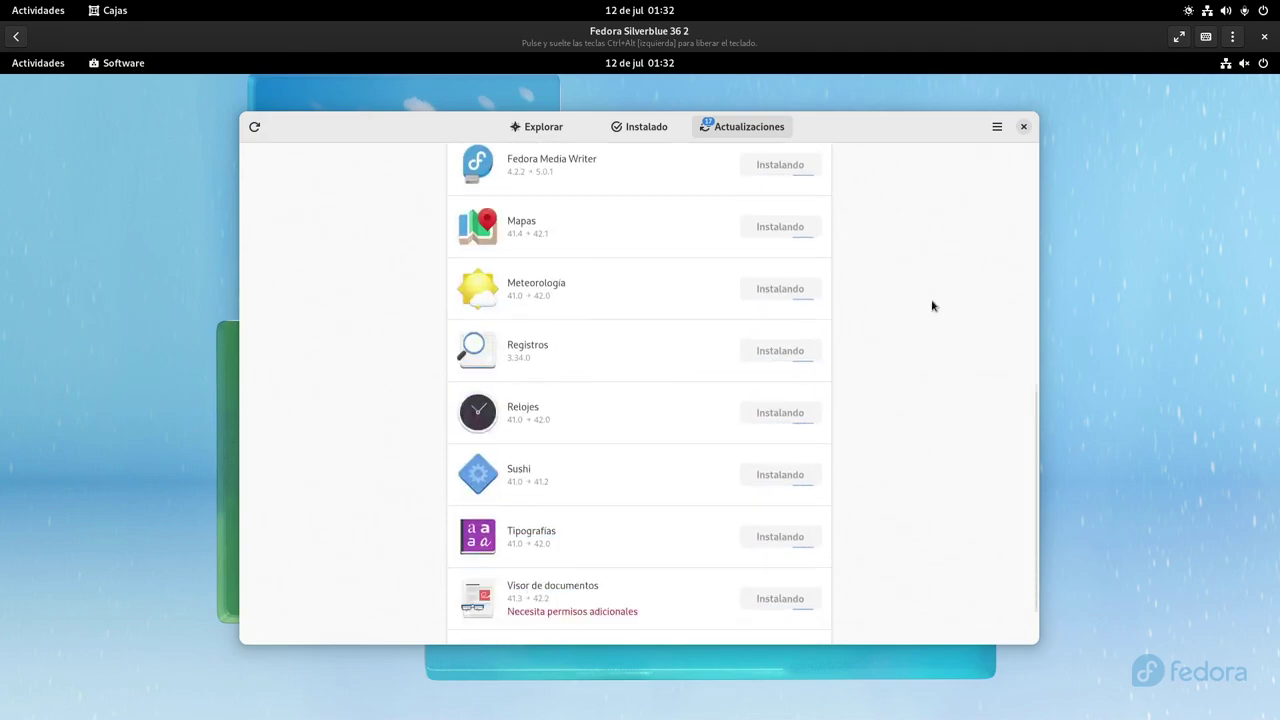
pyautogui.scroll(5, 932, 306)
pyautogui.scroll(5, 932, 306)
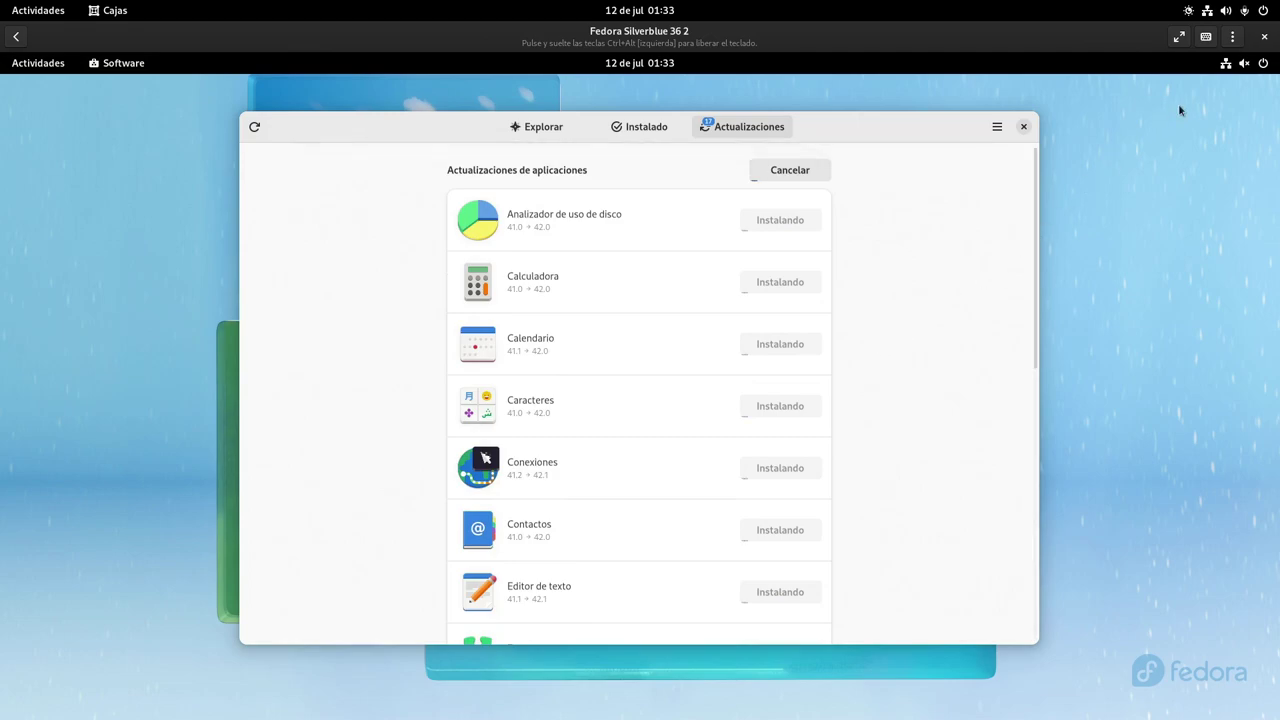
# Briefly check the power mode options in the system menu, then dismiss it
pyautogui.click(1244, 63)
pyautogui.click(1201, 153)
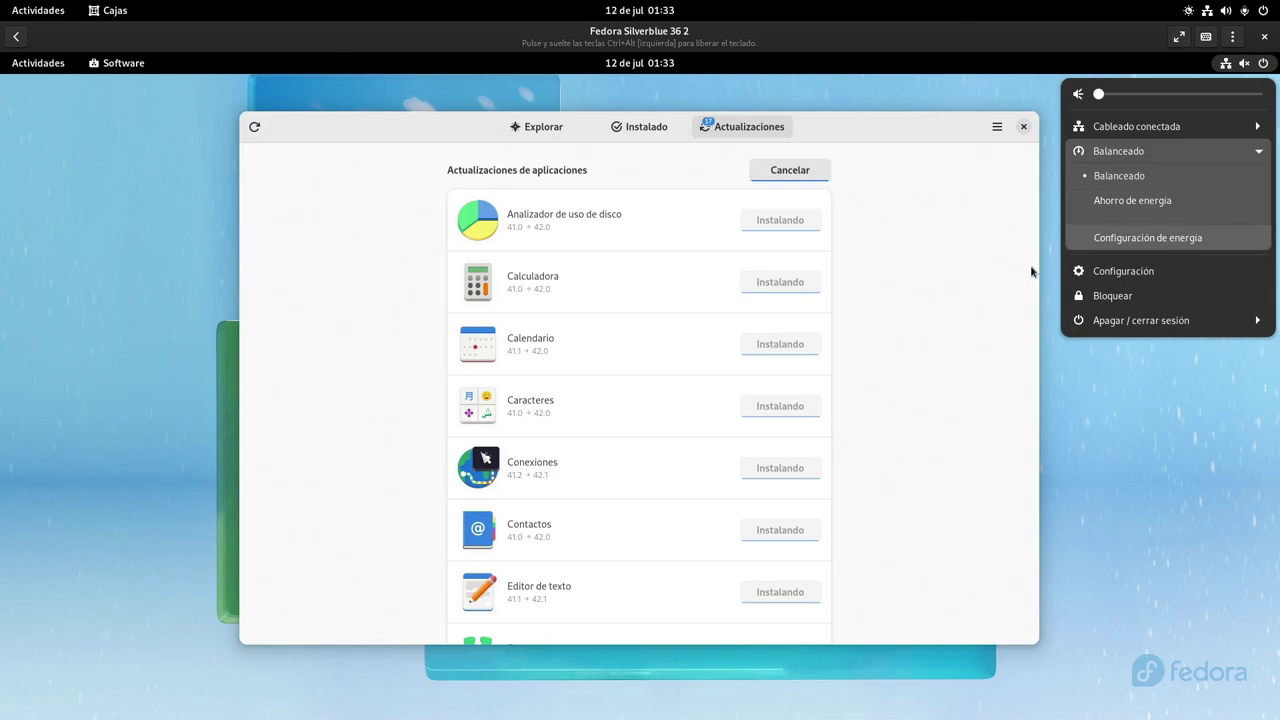
pyautogui.click(979, 266)
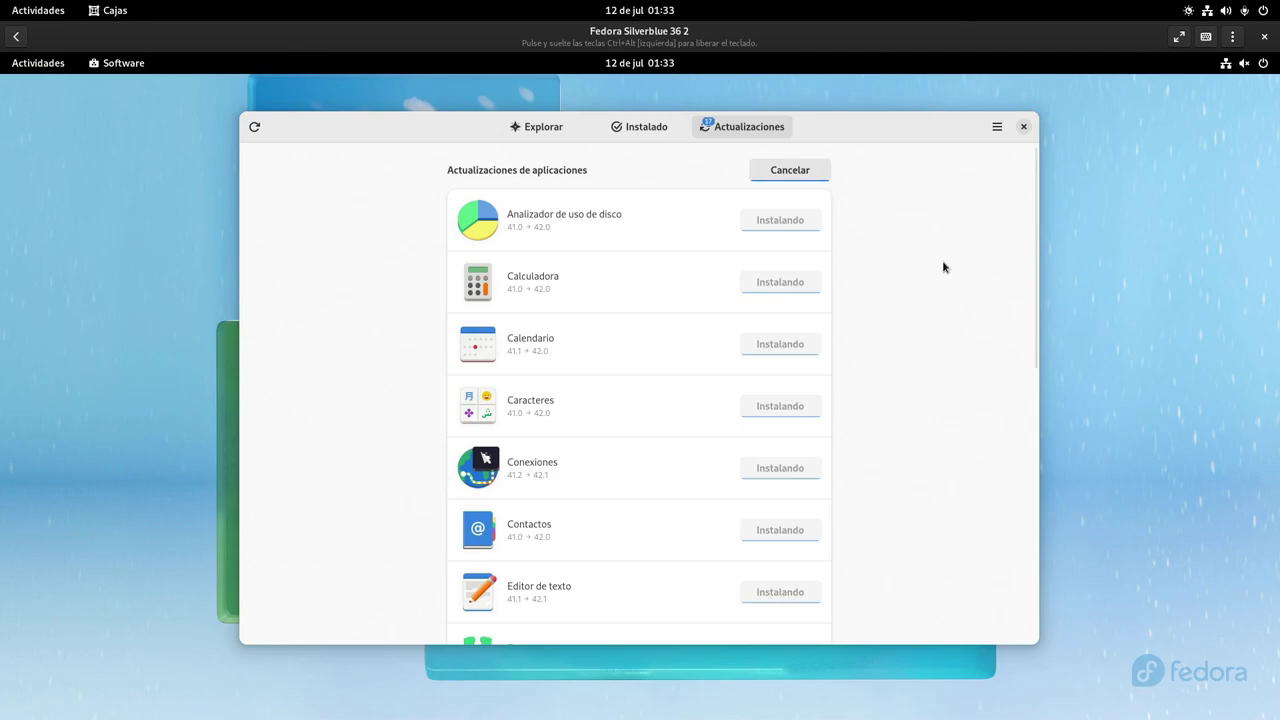
pyautogui.scroll(-3, 942, 261)
pyautogui.scroll(3, 942, 261)
# Check Repositorios de software for enabled RPM Fusion Steam and NVIDIA repos, then close Software
pyautogui.click(997, 127)
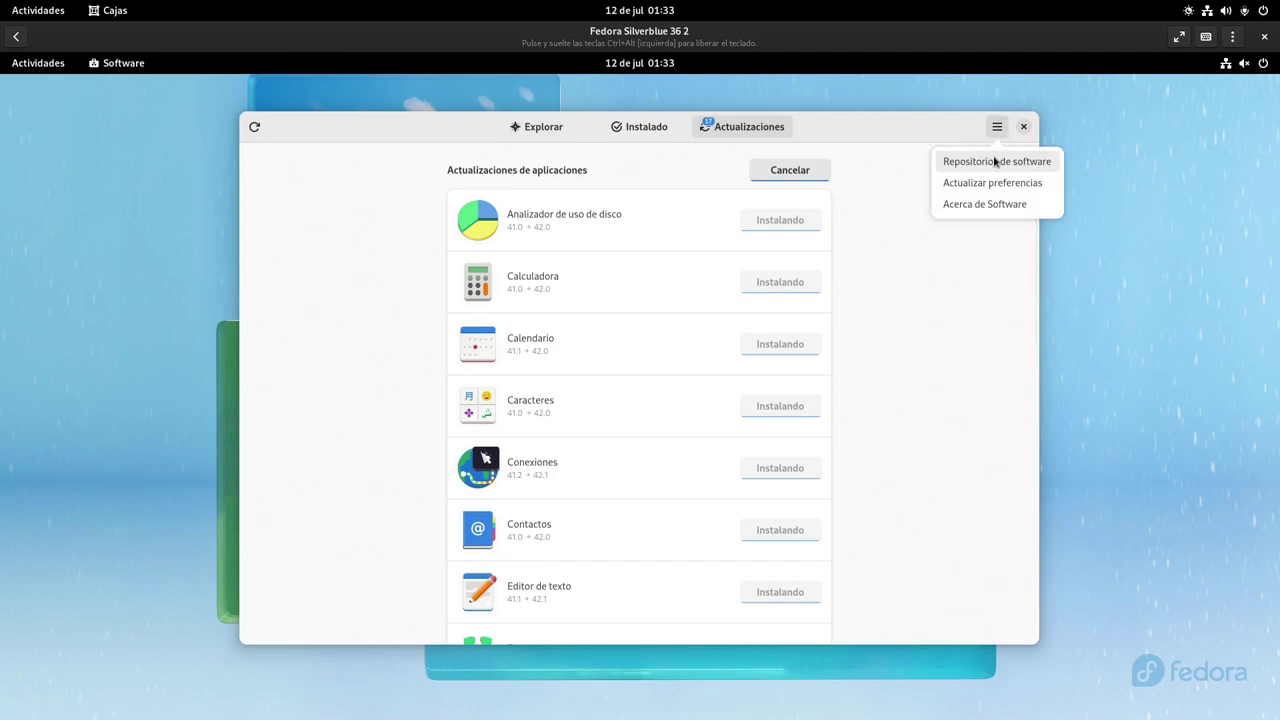
pyautogui.click(994, 162)
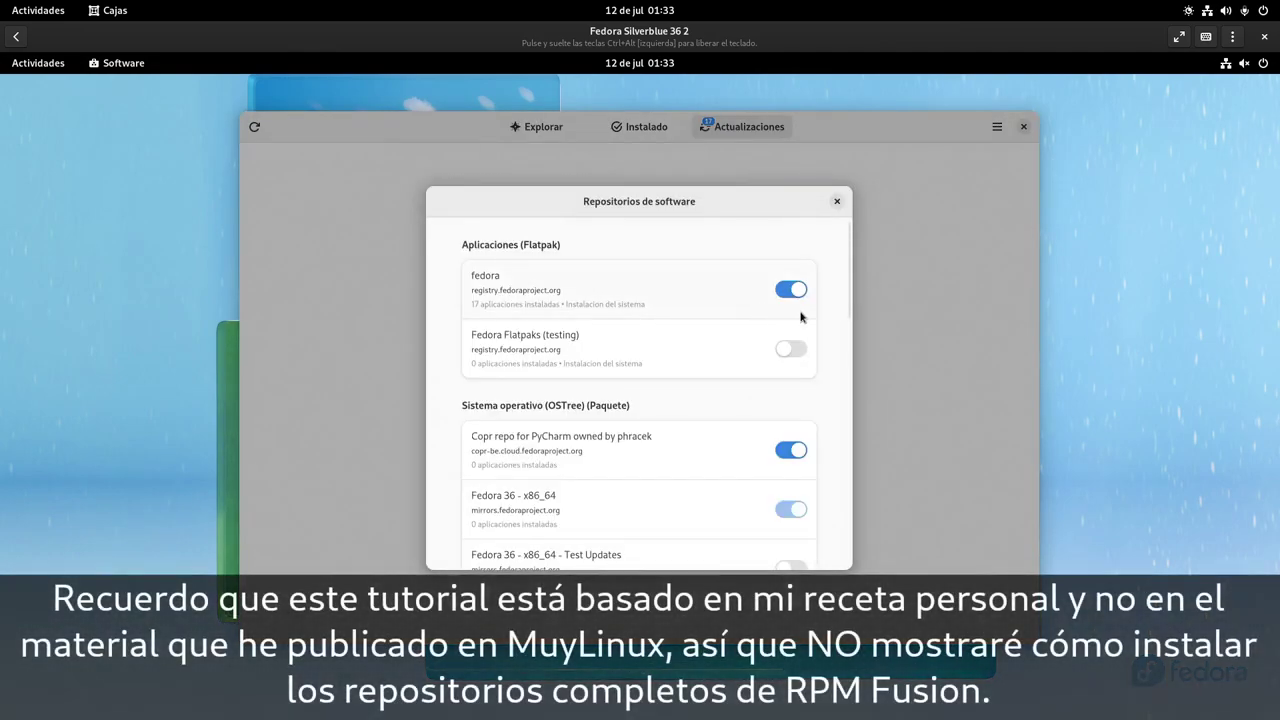
pyautogui.scroll(-10, 831, 306)
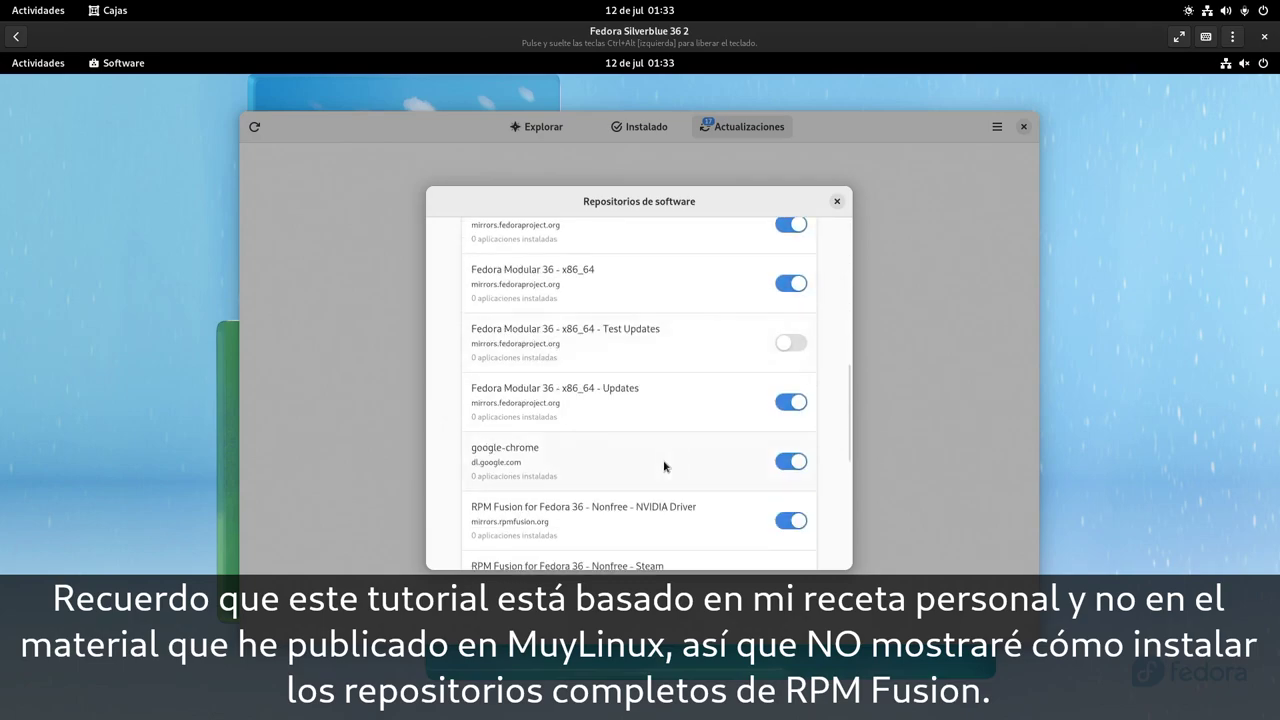
pyautogui.scroll(-2, 623, 467)
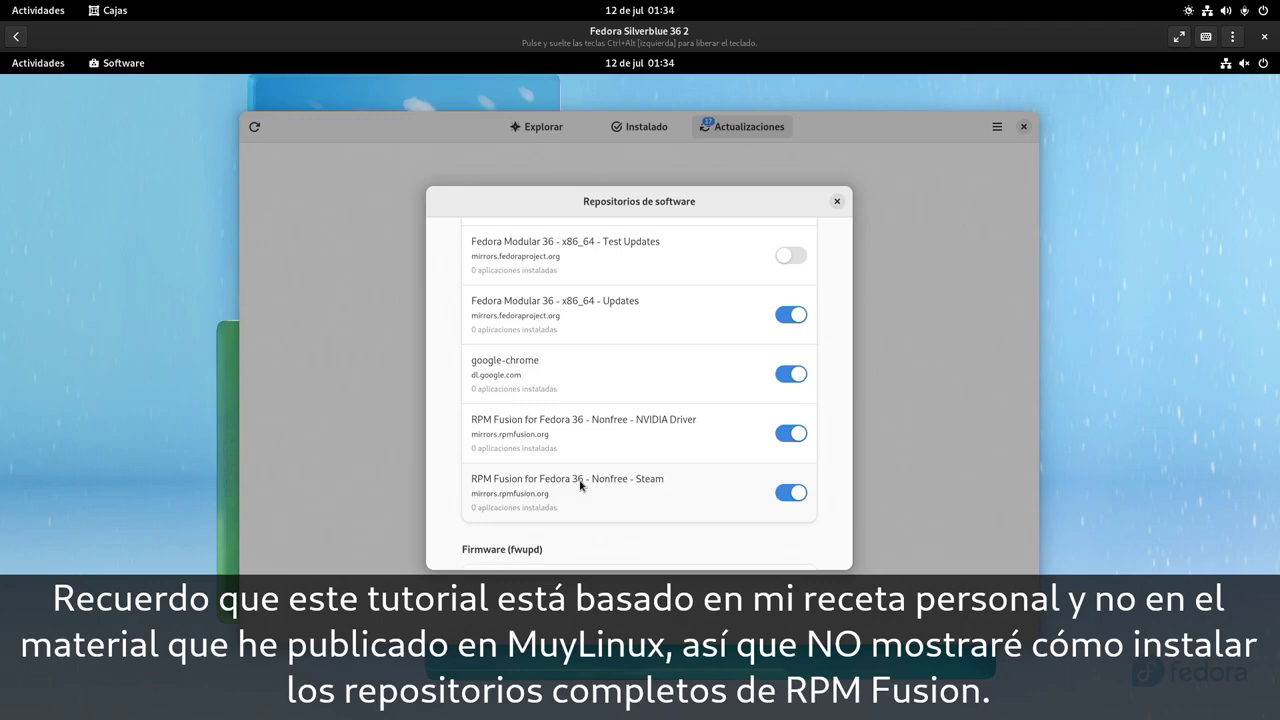
pyautogui.scroll(3, 603, 336)
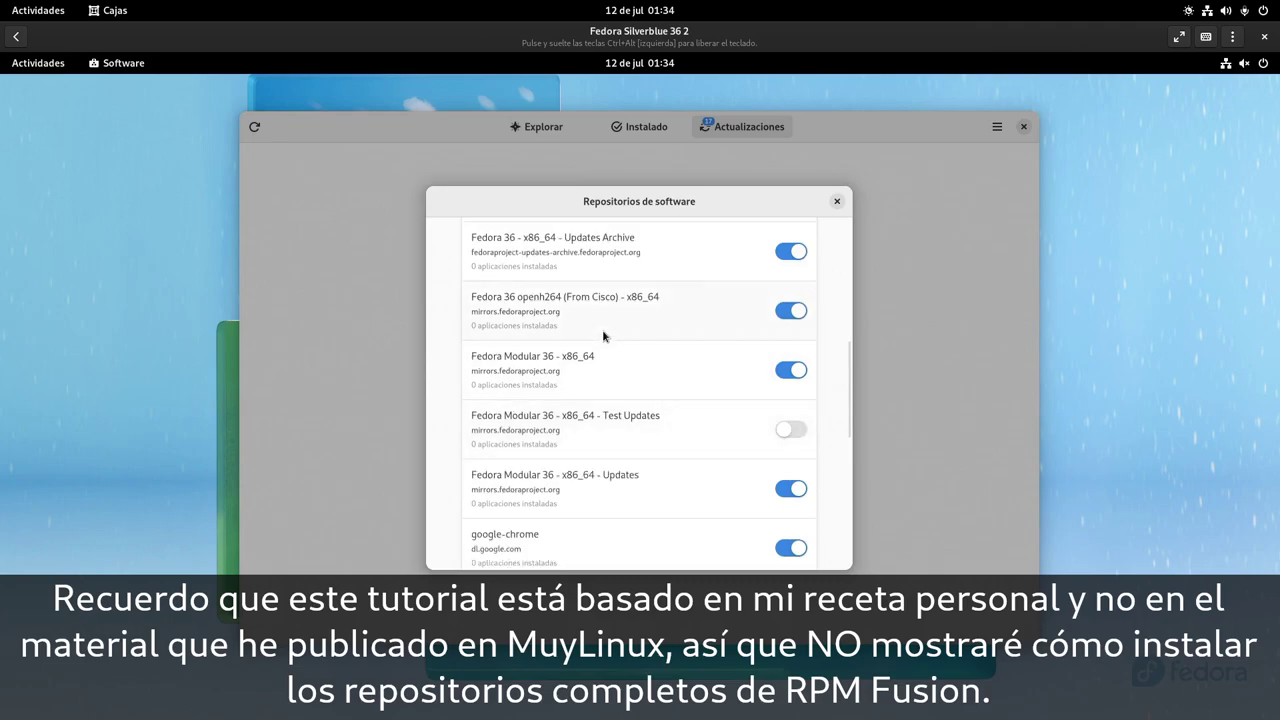
pyautogui.scroll(5, 603, 336)
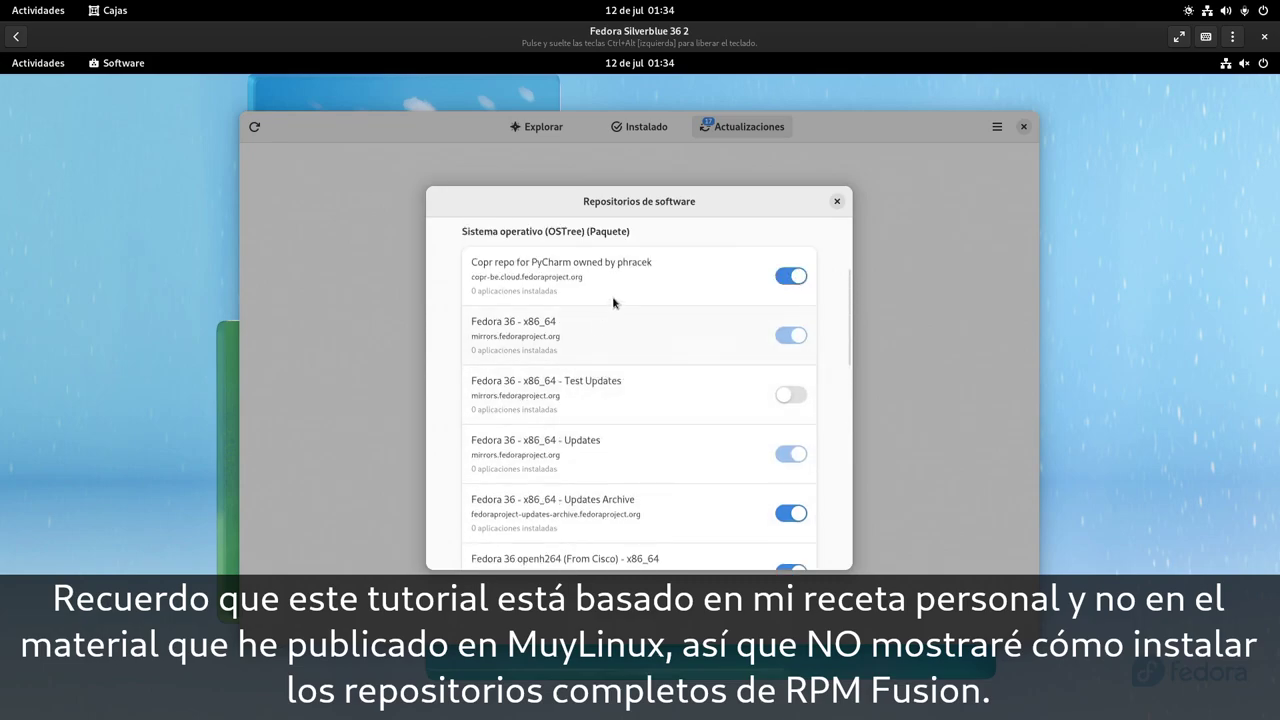
pyautogui.scroll(-4, 626, 385)
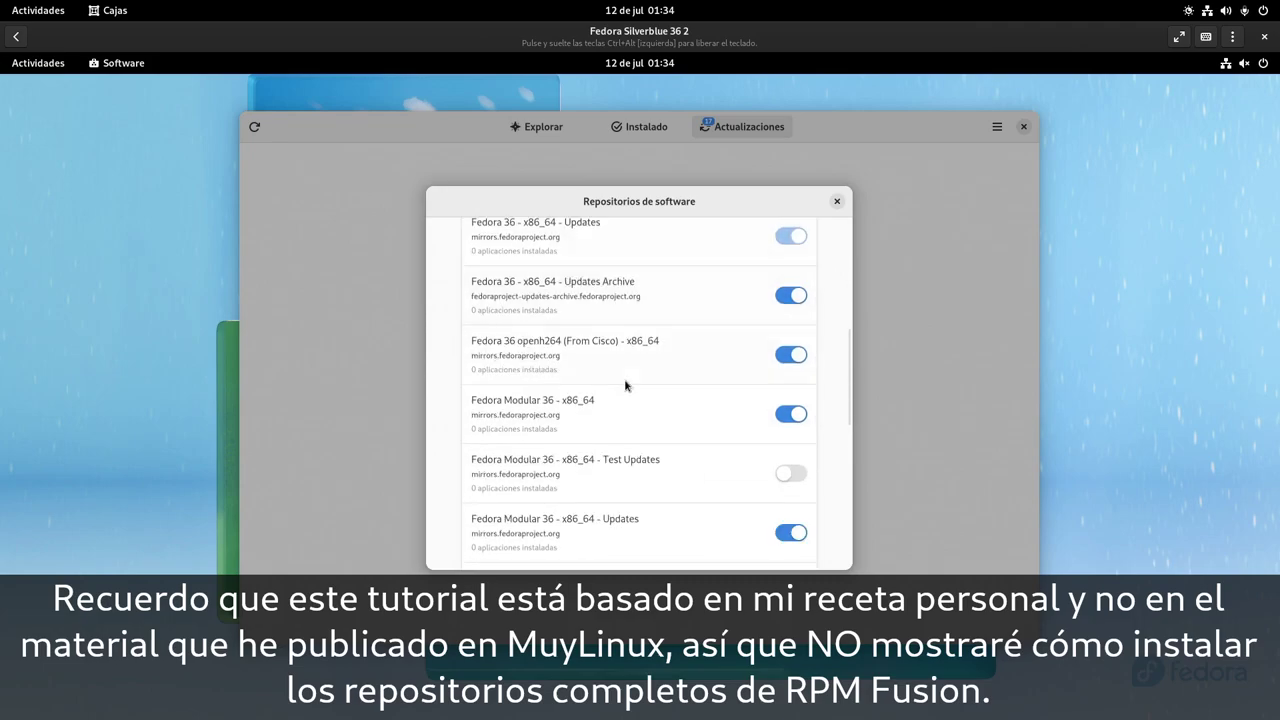
pyautogui.scroll(-2, 626, 385)
pyautogui.scroll(-1, 626, 385)
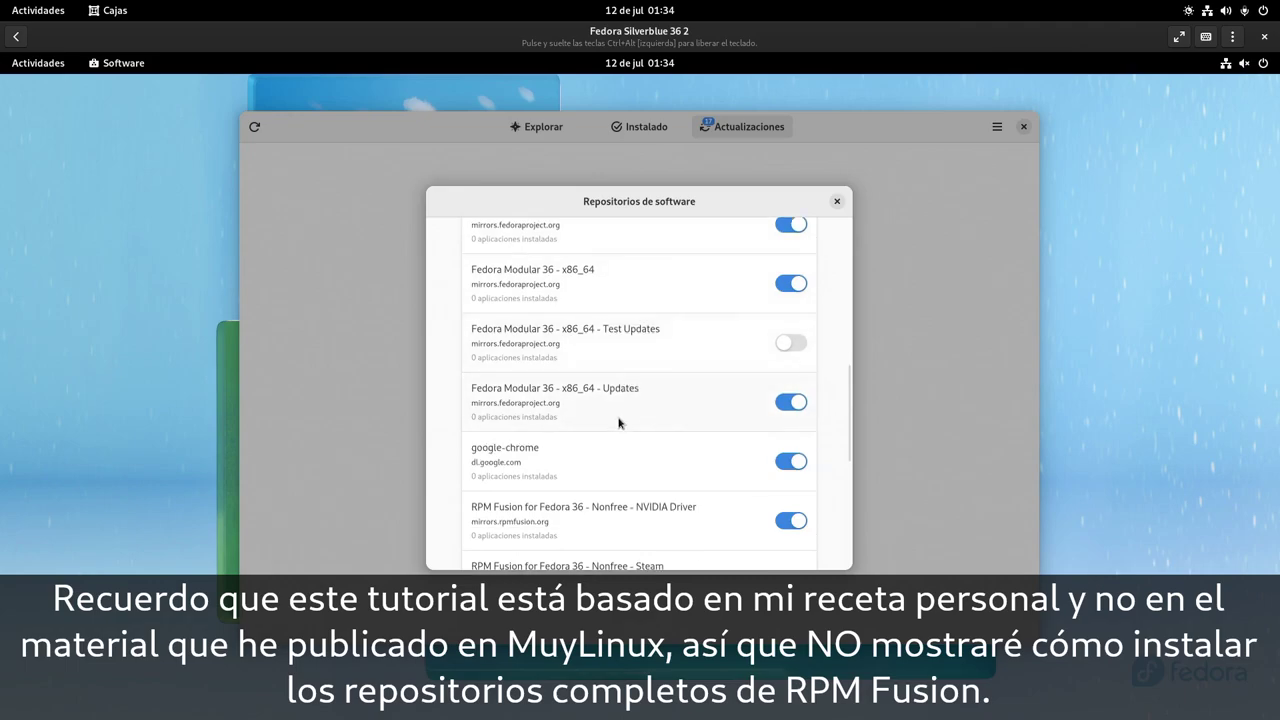
pyautogui.scroll(-1, 618, 422)
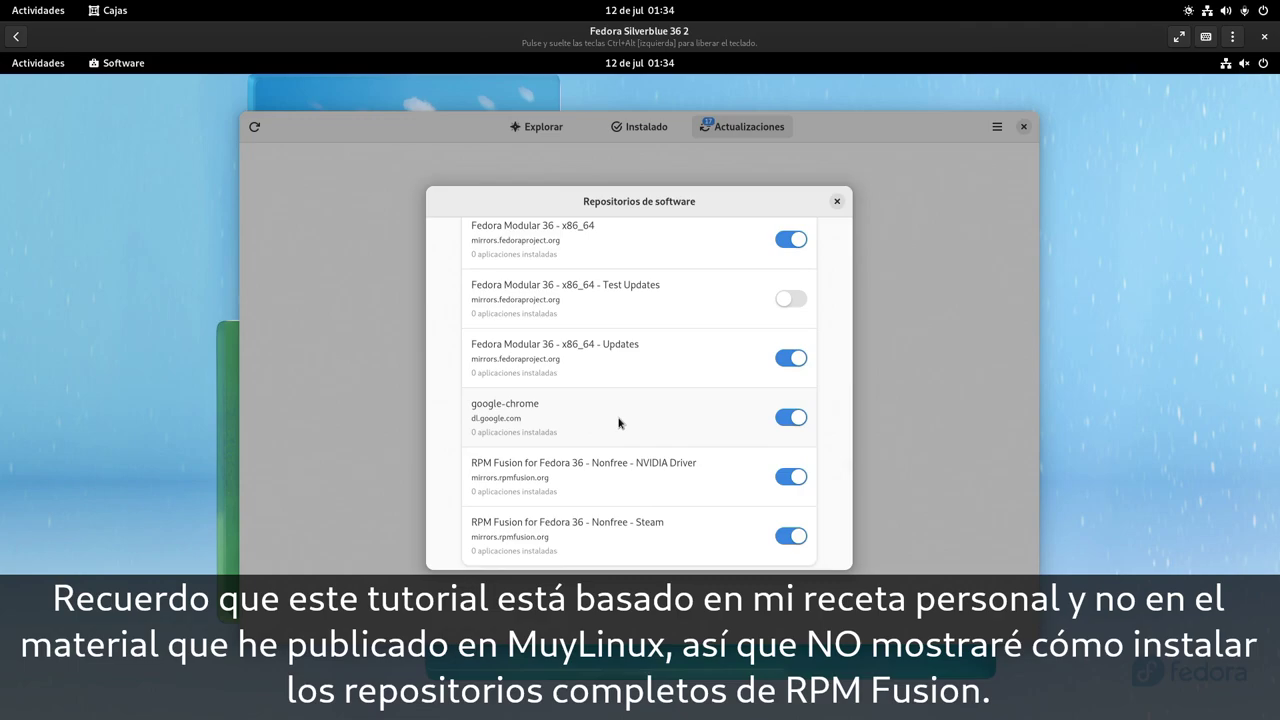
pyautogui.scroll(-1, 618, 422)
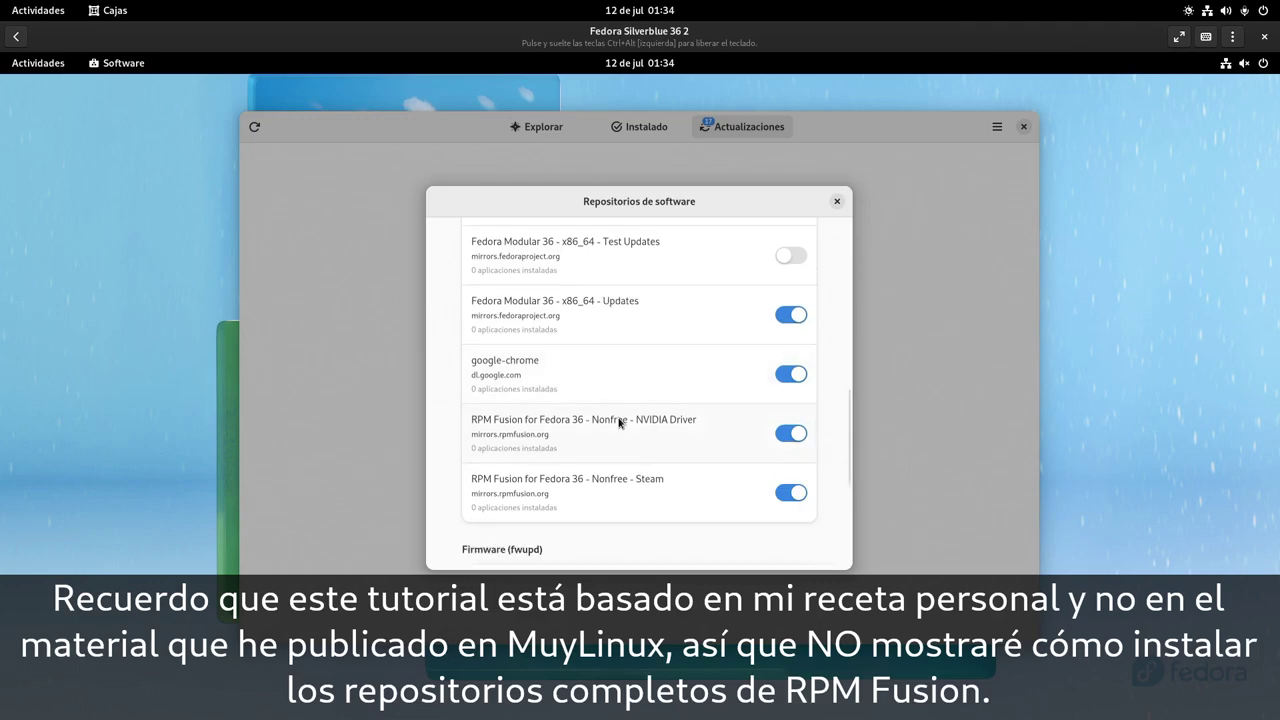
pyautogui.scroll(2, 619, 422)
pyautogui.scroll(-2, 619, 422)
pyautogui.click(838, 201)
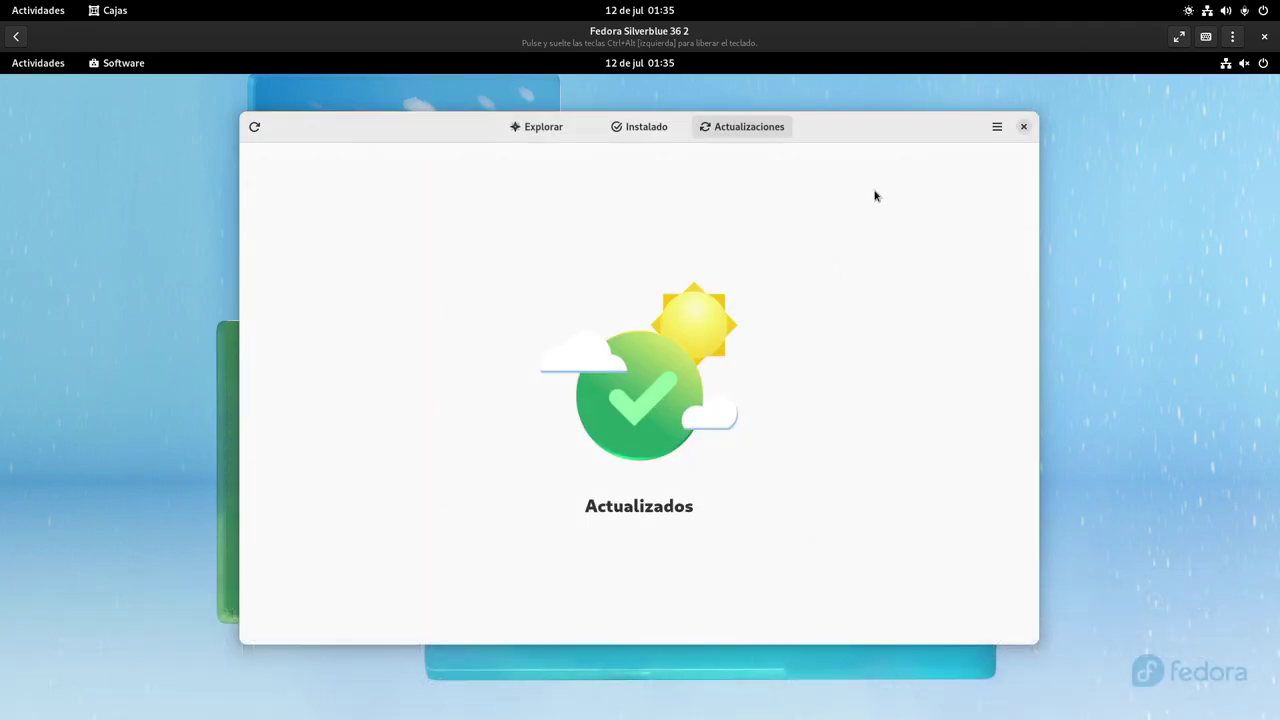
pyautogui.click(1023, 126)
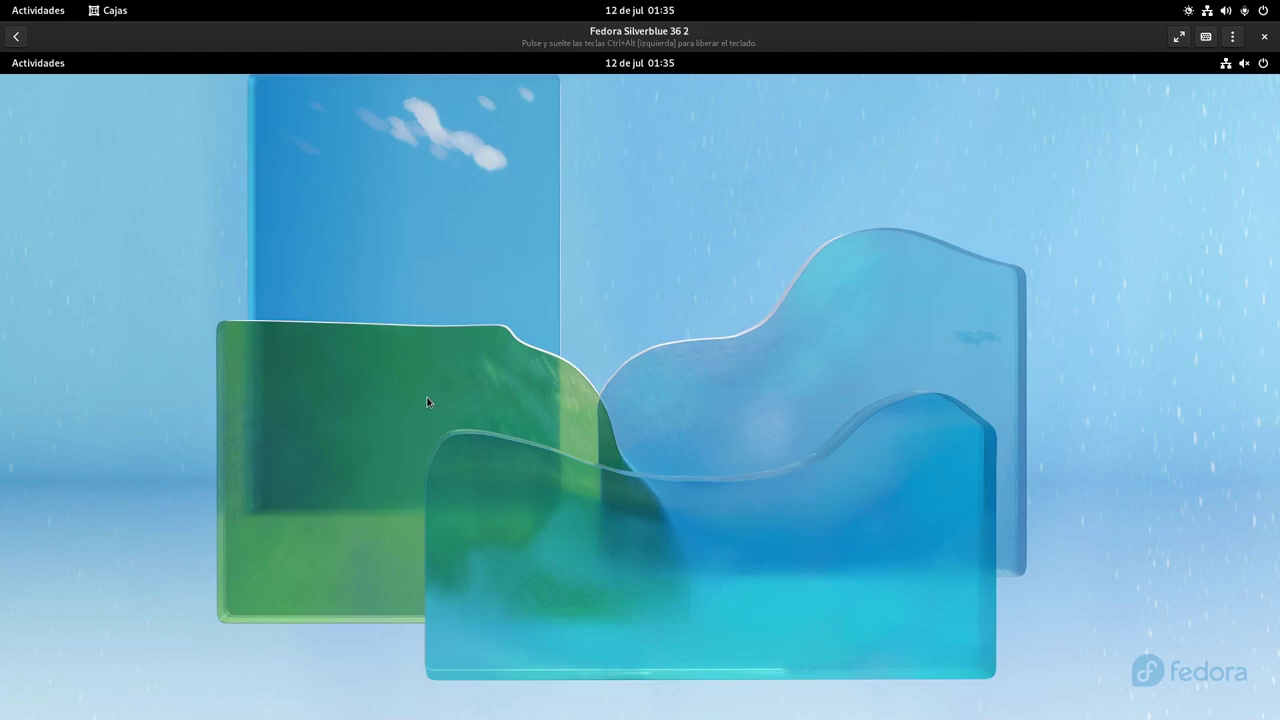
pyautogui.click(23, 66)
pyautogui.click(530, 677)
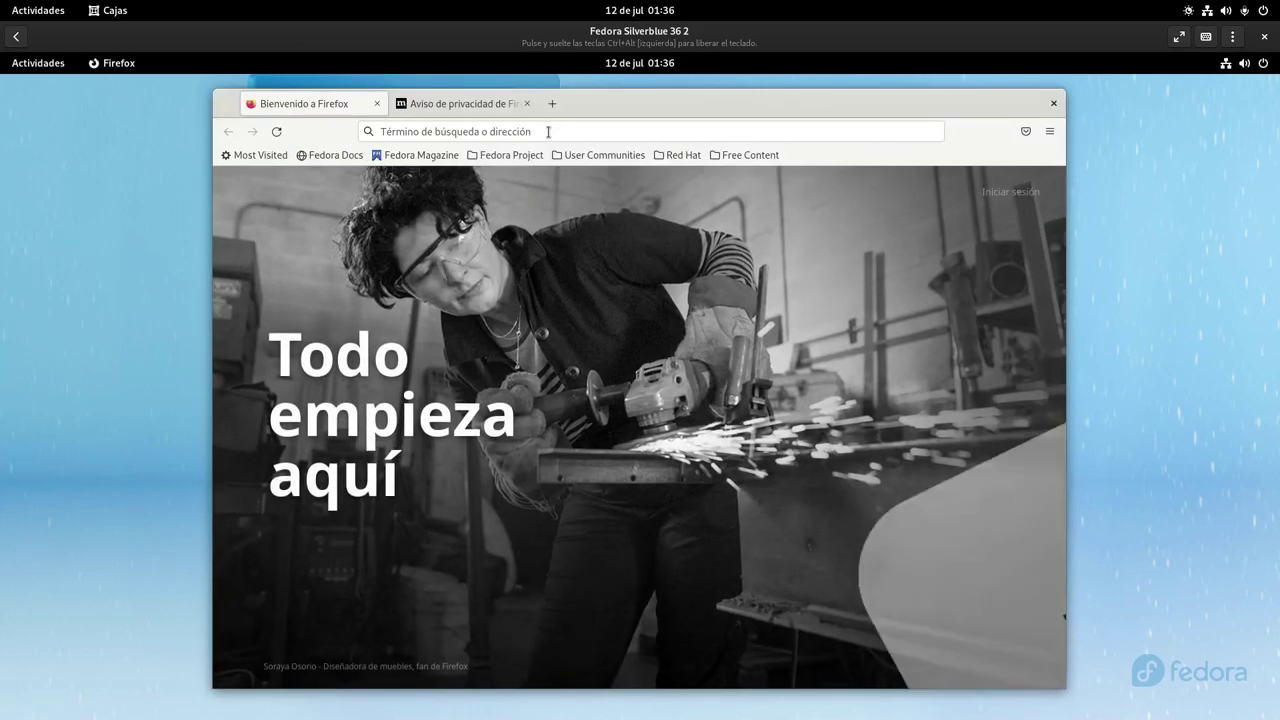
pyautogui.click(548, 131)
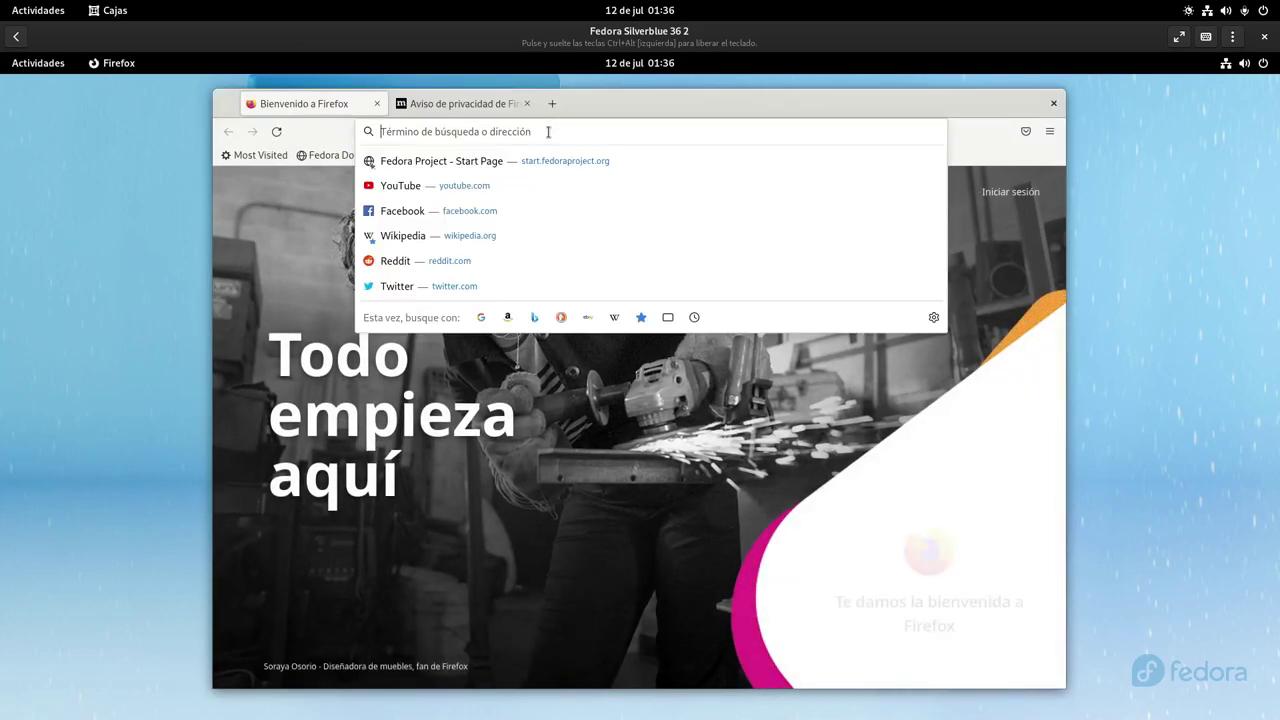
pyautogui.write('www.')
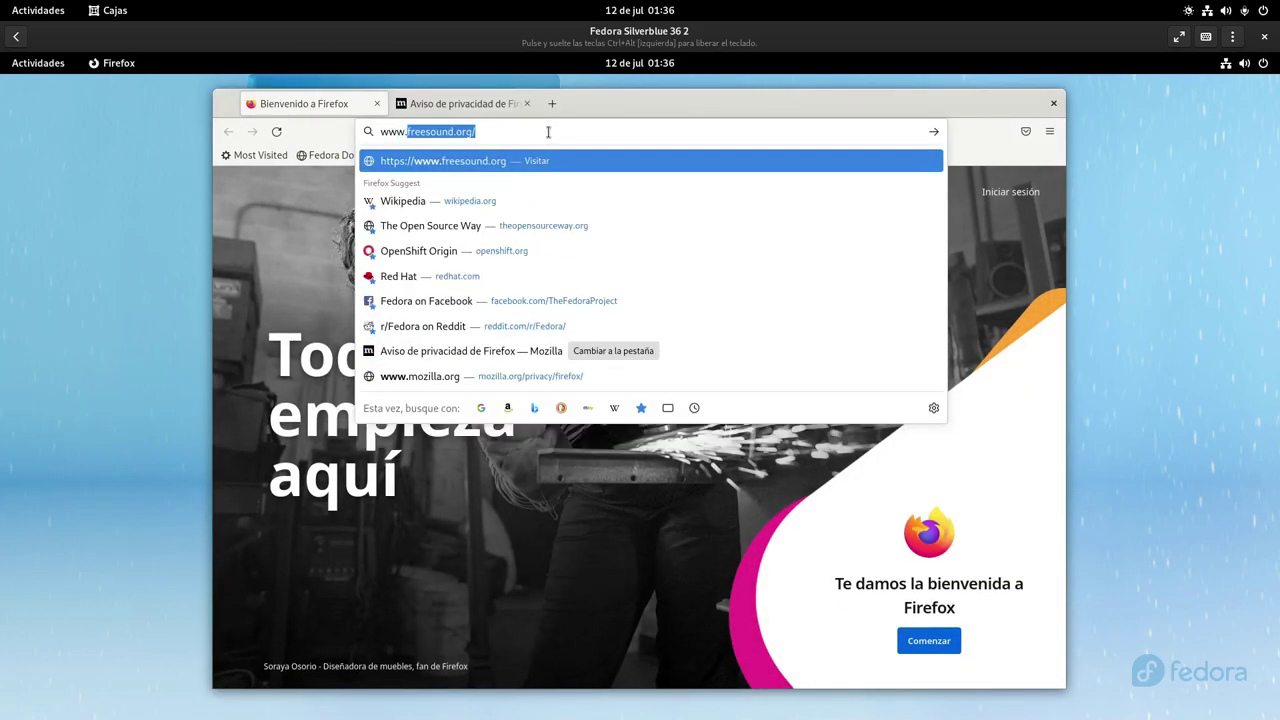
pyautogui.write('flat')
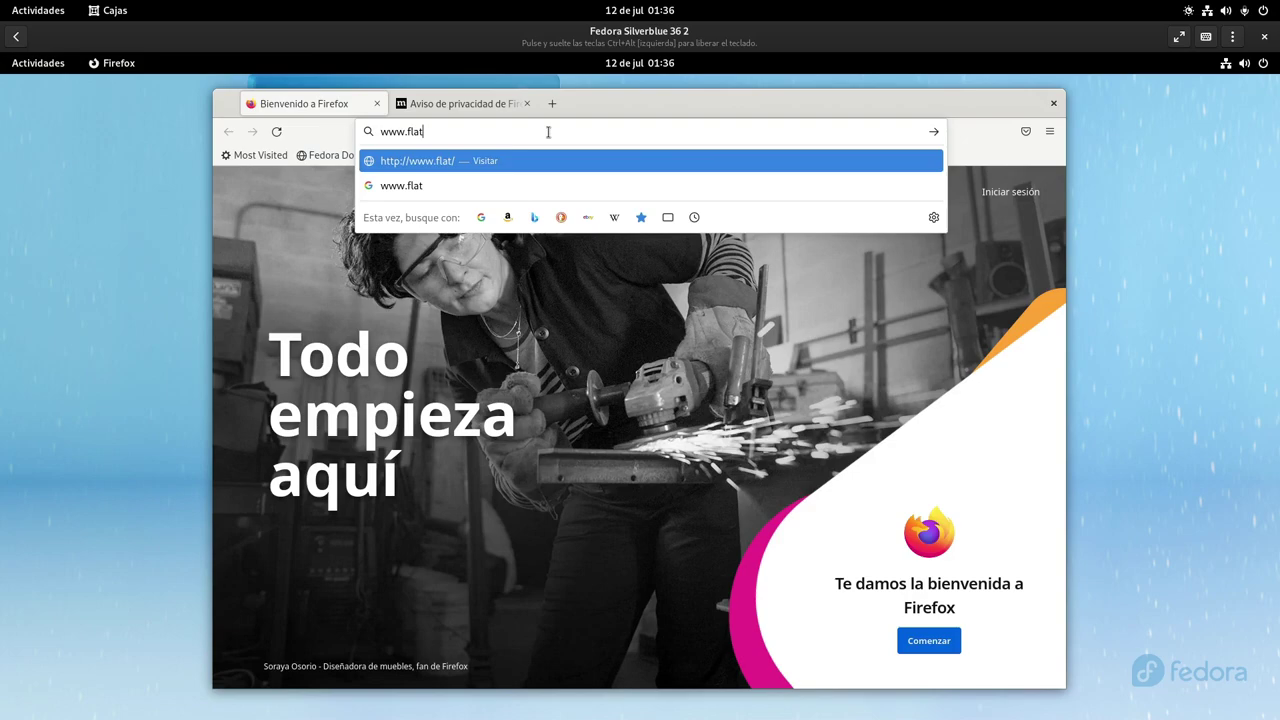
pyautogui.write('hub.org')
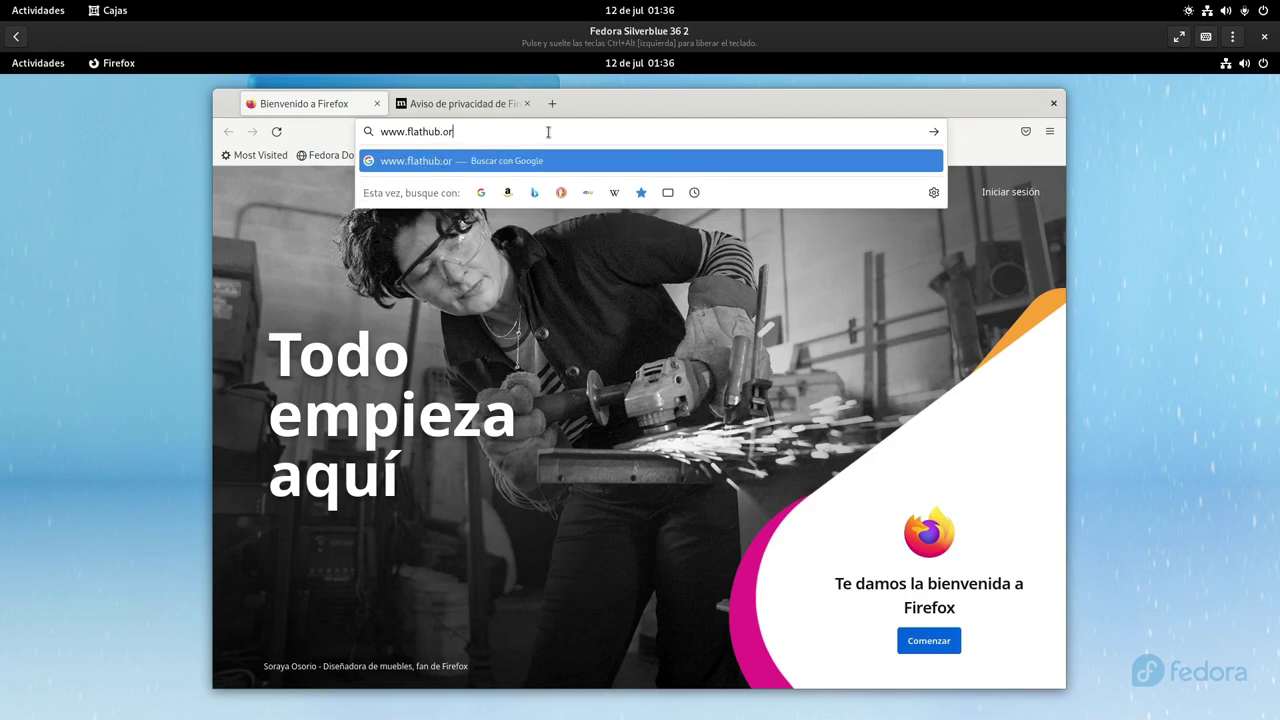
pyautogui.press('Return')
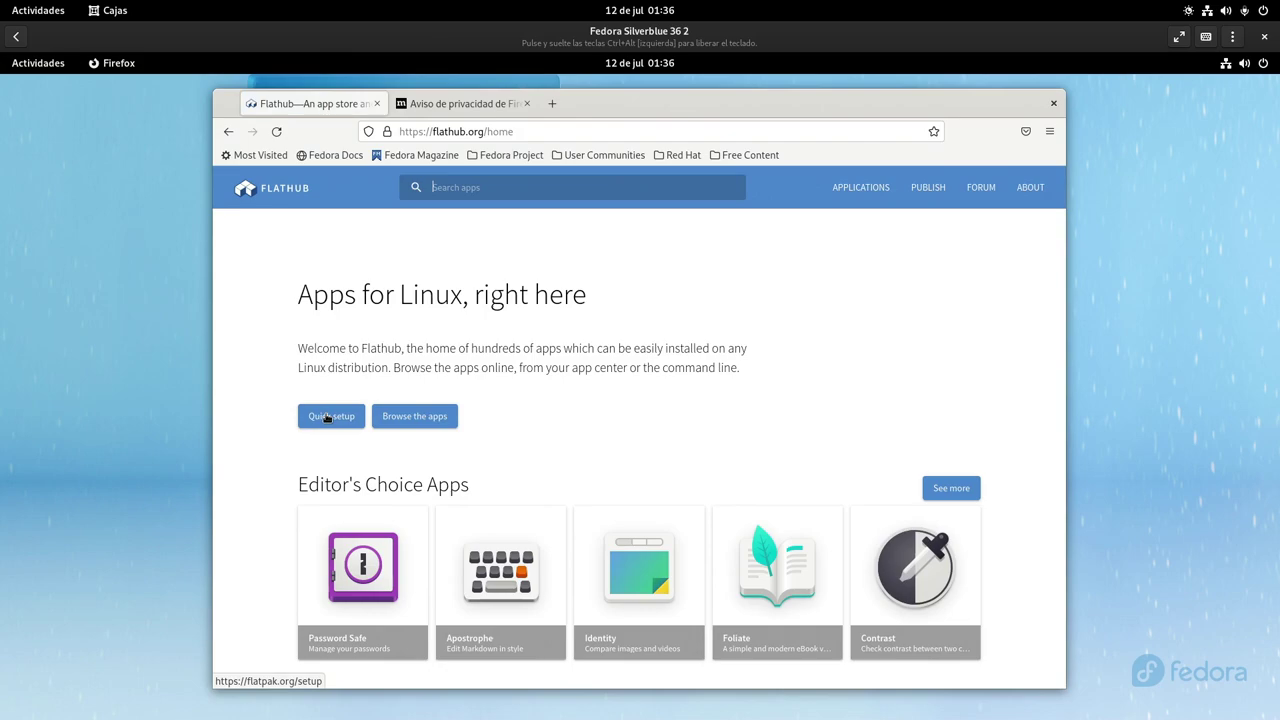
# Download the Flathub repository file from the Fedora Quick setup page and show it in Descargas
pyautogui.click(327, 417)
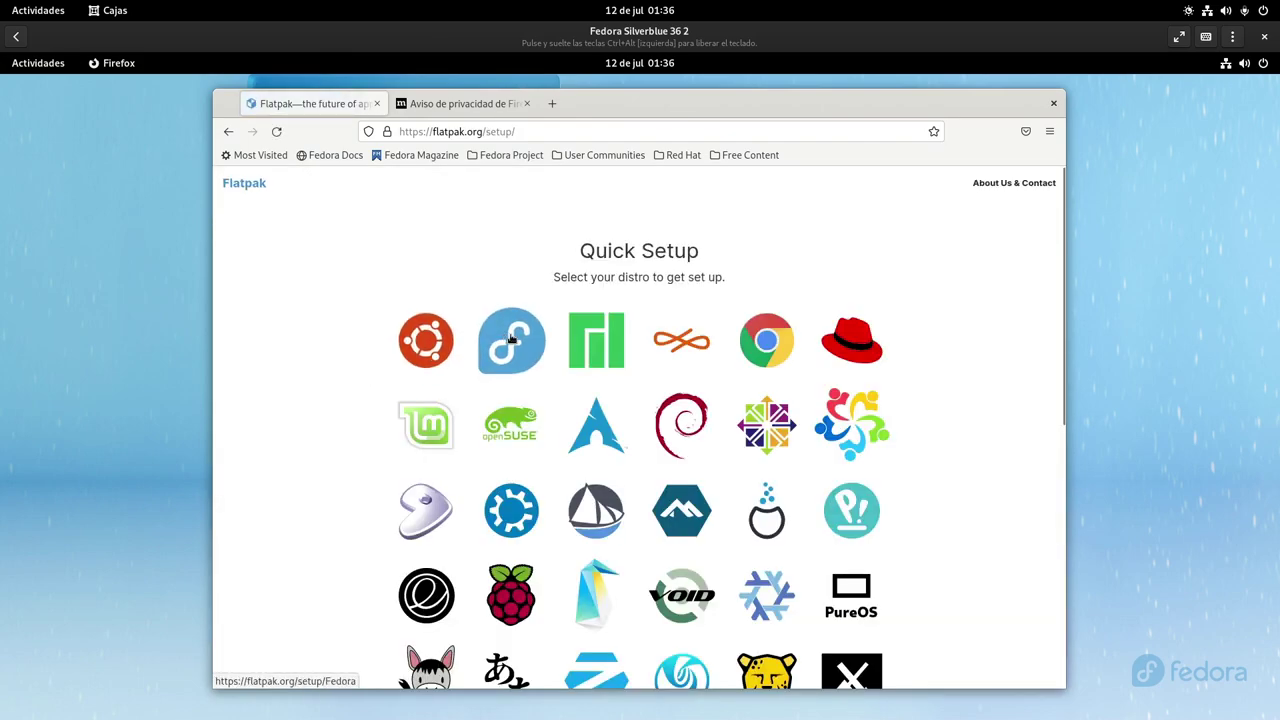
pyautogui.click(511, 340)
pyautogui.click(740, 390)
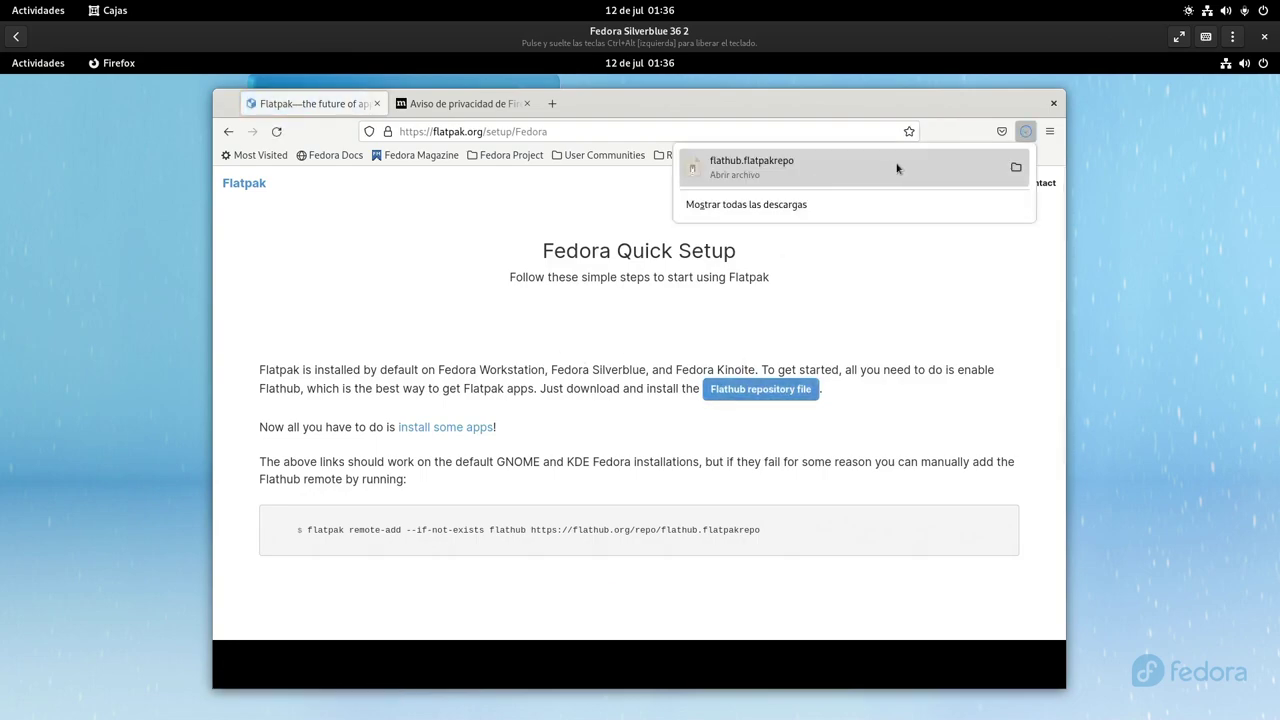
pyautogui.click(1016, 167)
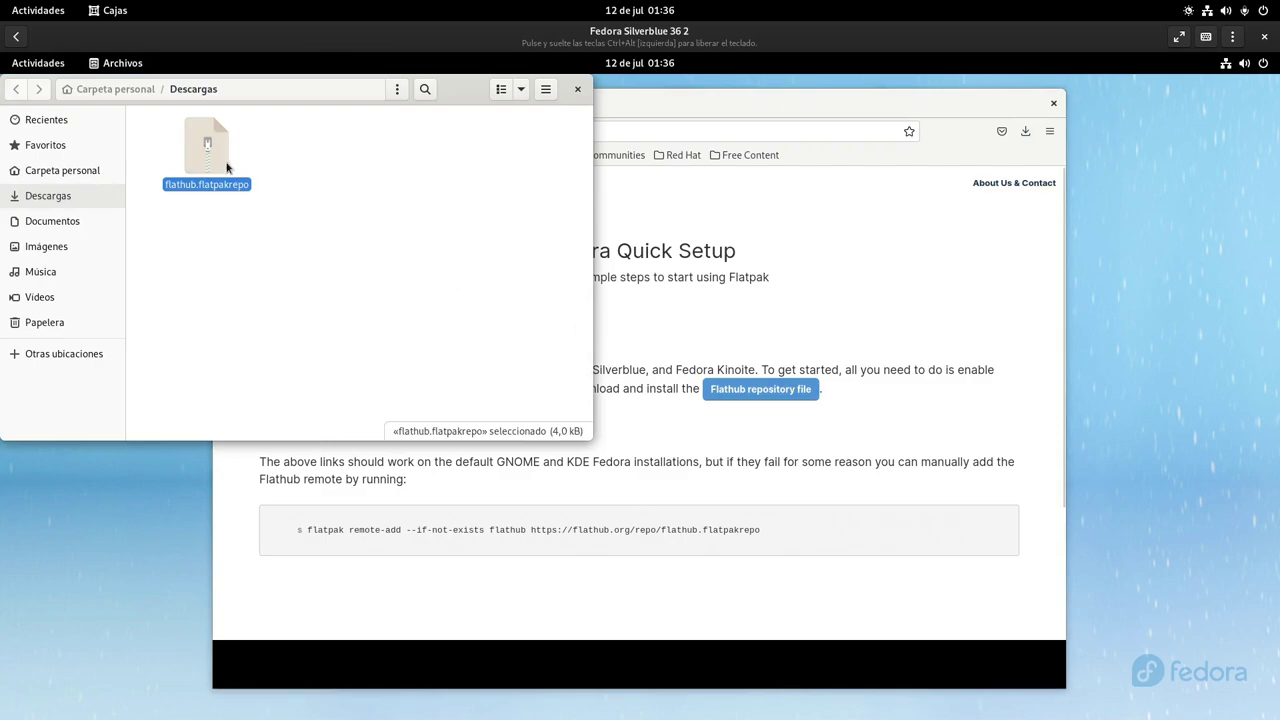
# Install flathub.flatpakrepo via Instalar software, authenticating with the user's password
pyautogui.rightClick(218, 162)
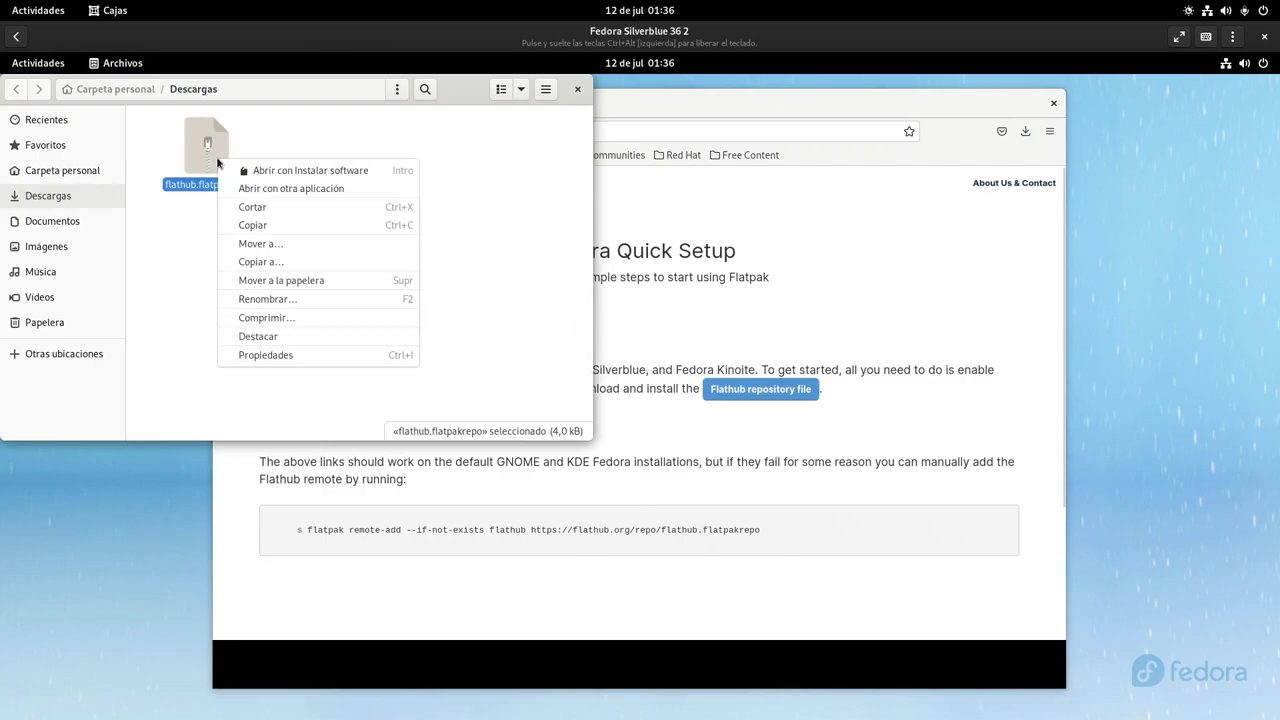
pyautogui.click(389, 173)
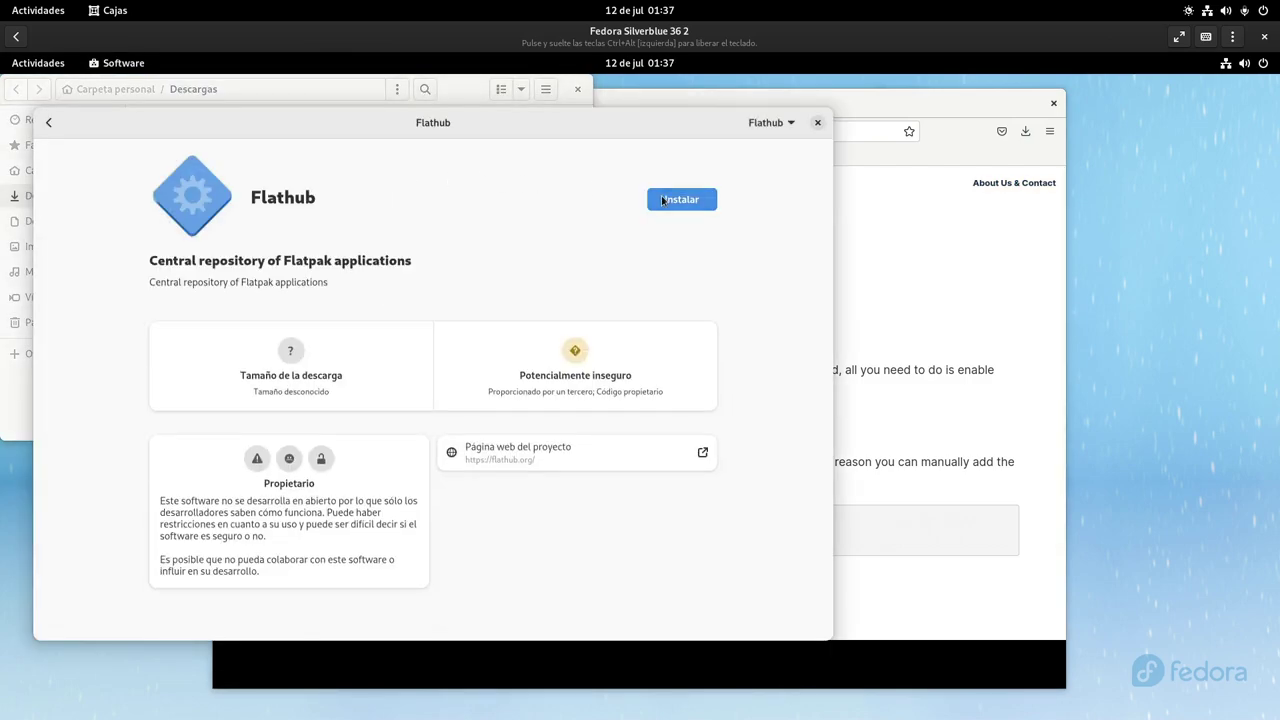
pyautogui.click(662, 200)
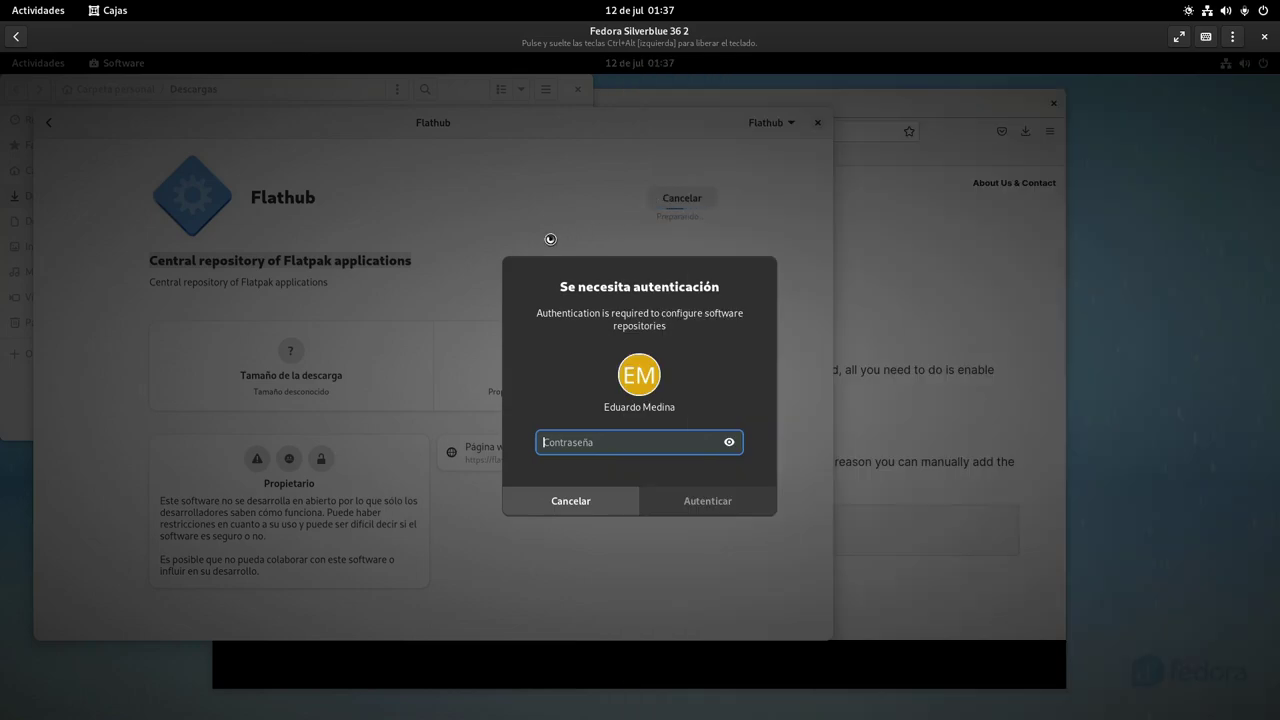
pyautogui.write('********')
pyautogui.press('Return')
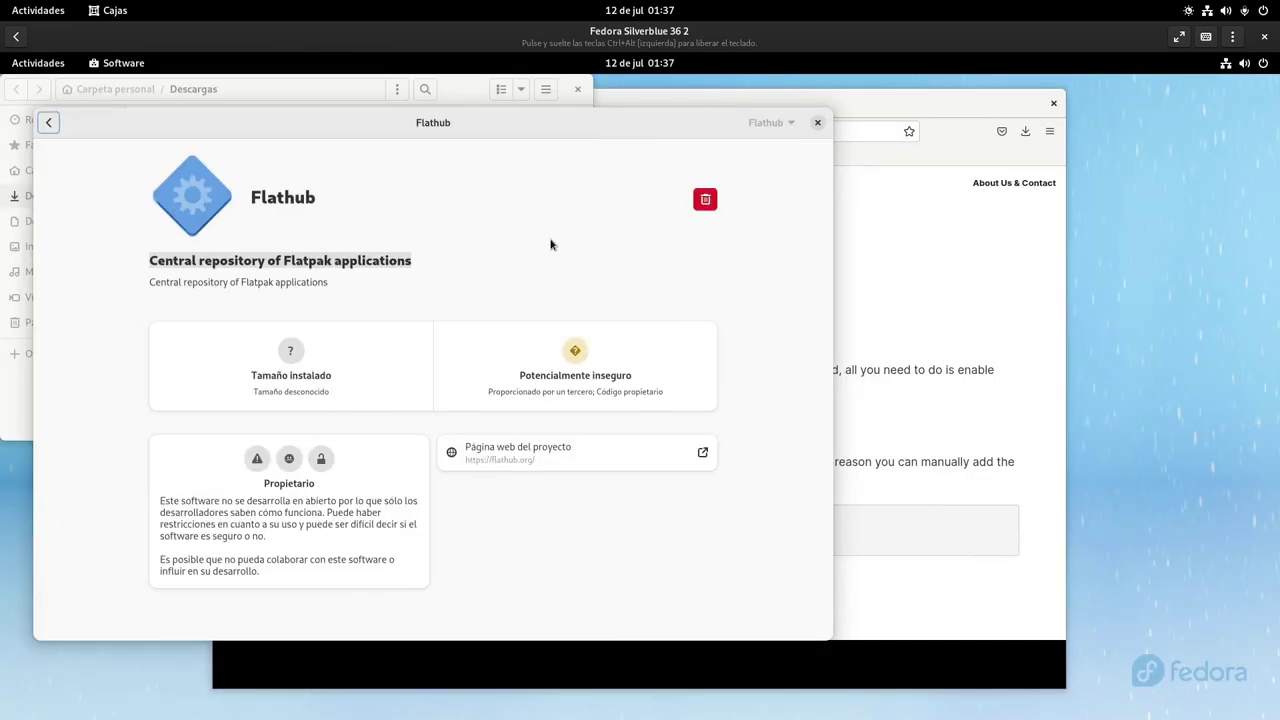
# Close the Software, Files and Firefox windows
pyautogui.click(817, 122)
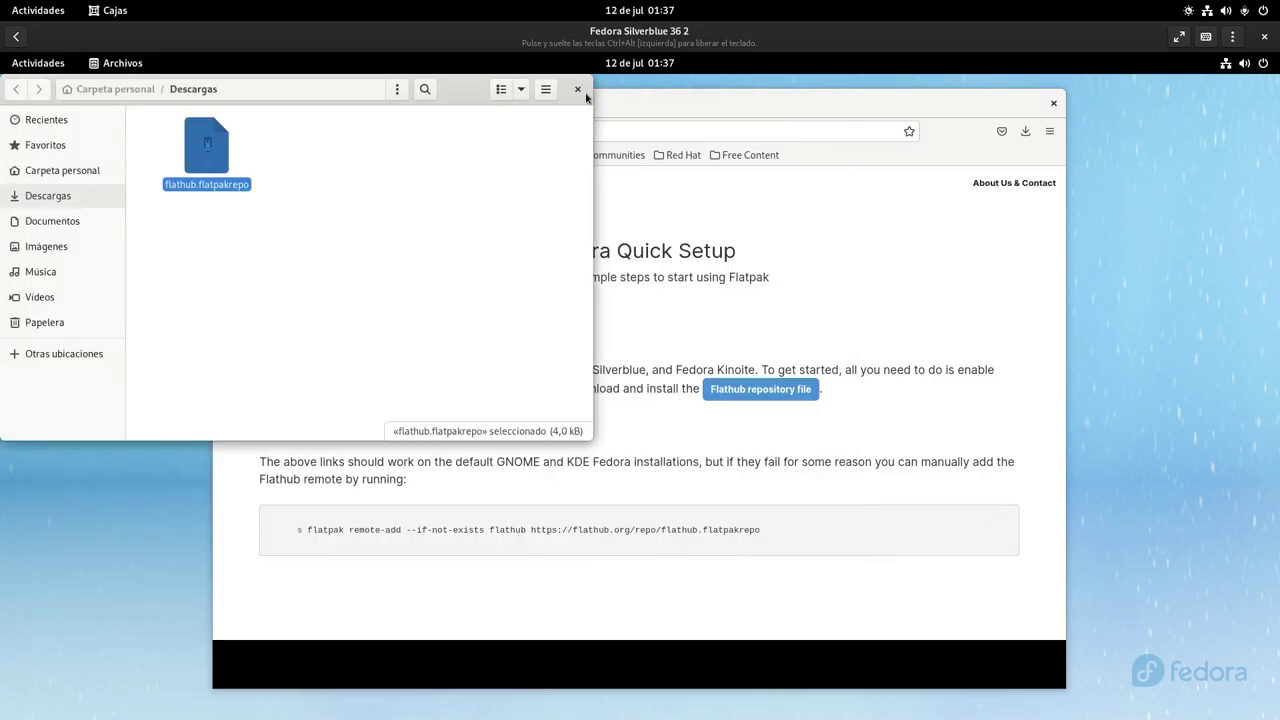
pyautogui.click(577, 89)
pyautogui.click(1053, 103)
# Log out via the system menu's Cerrar la sesión and sign back in with the password
pyautogui.click(1262, 63)
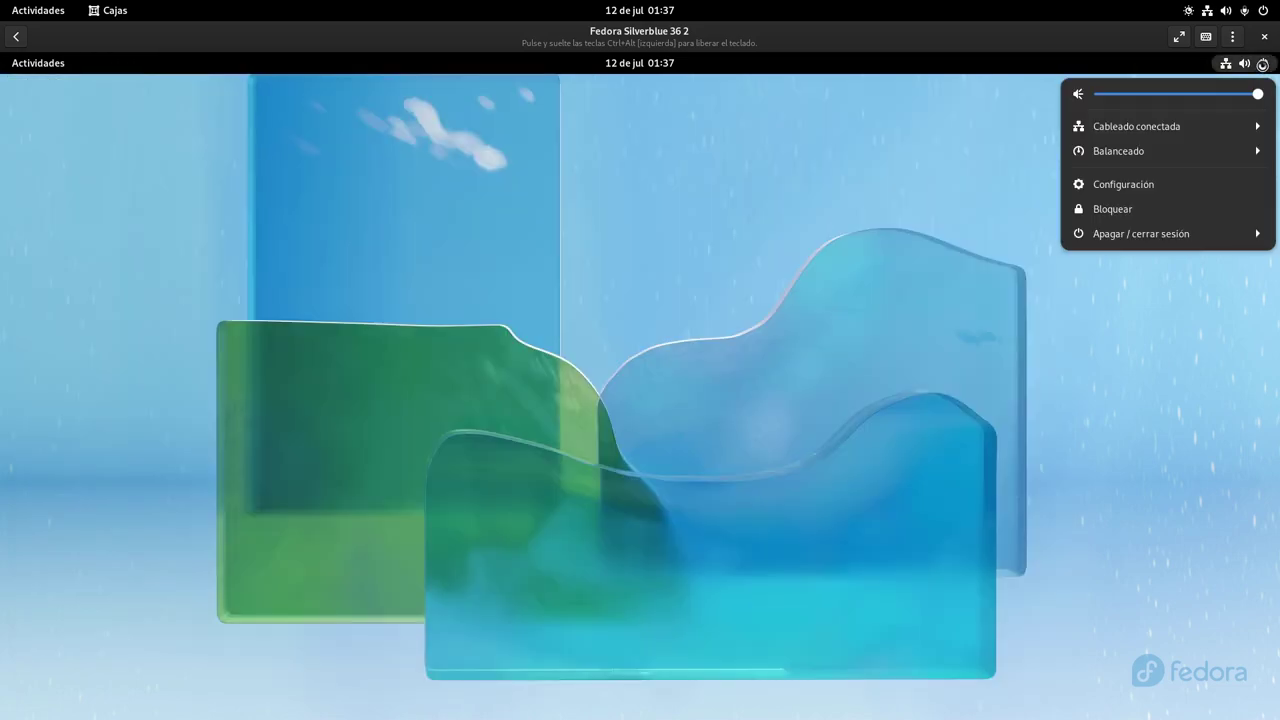
pyautogui.click(1197, 232)
pyautogui.click(1158, 346)
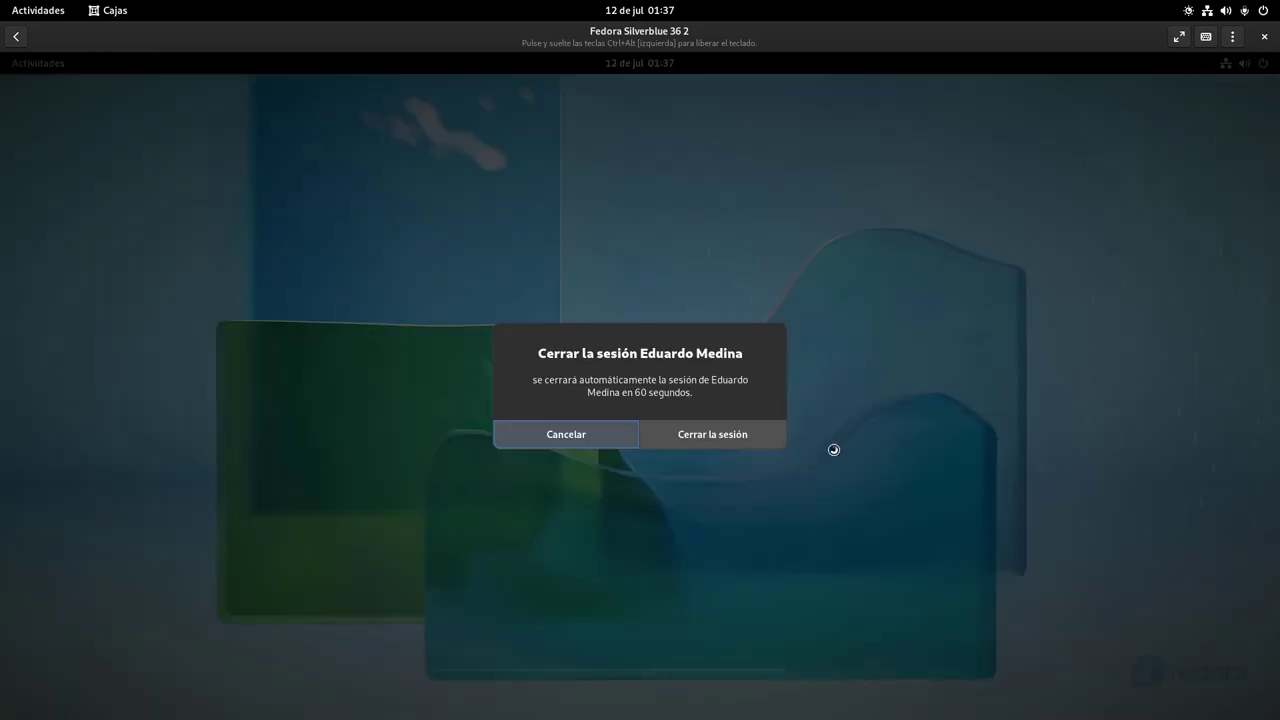
pyautogui.click(731, 434)
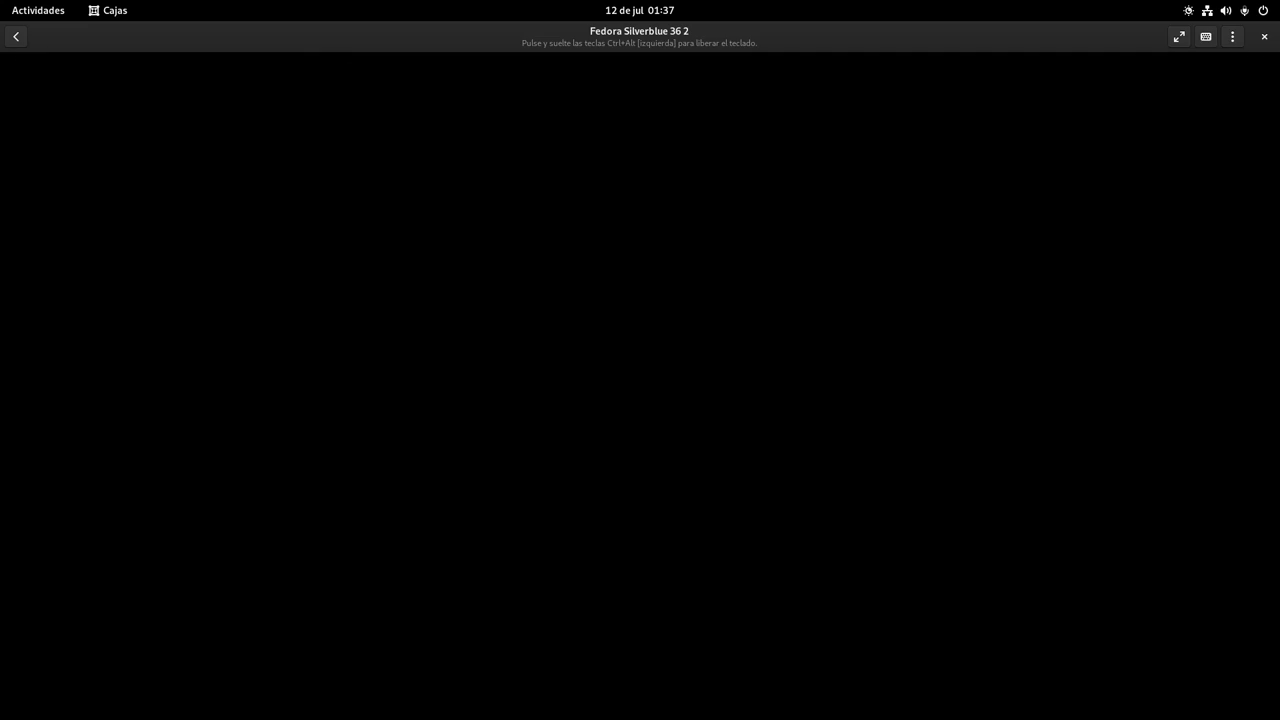
pyautogui.press('Return')
pyautogui.write('******')
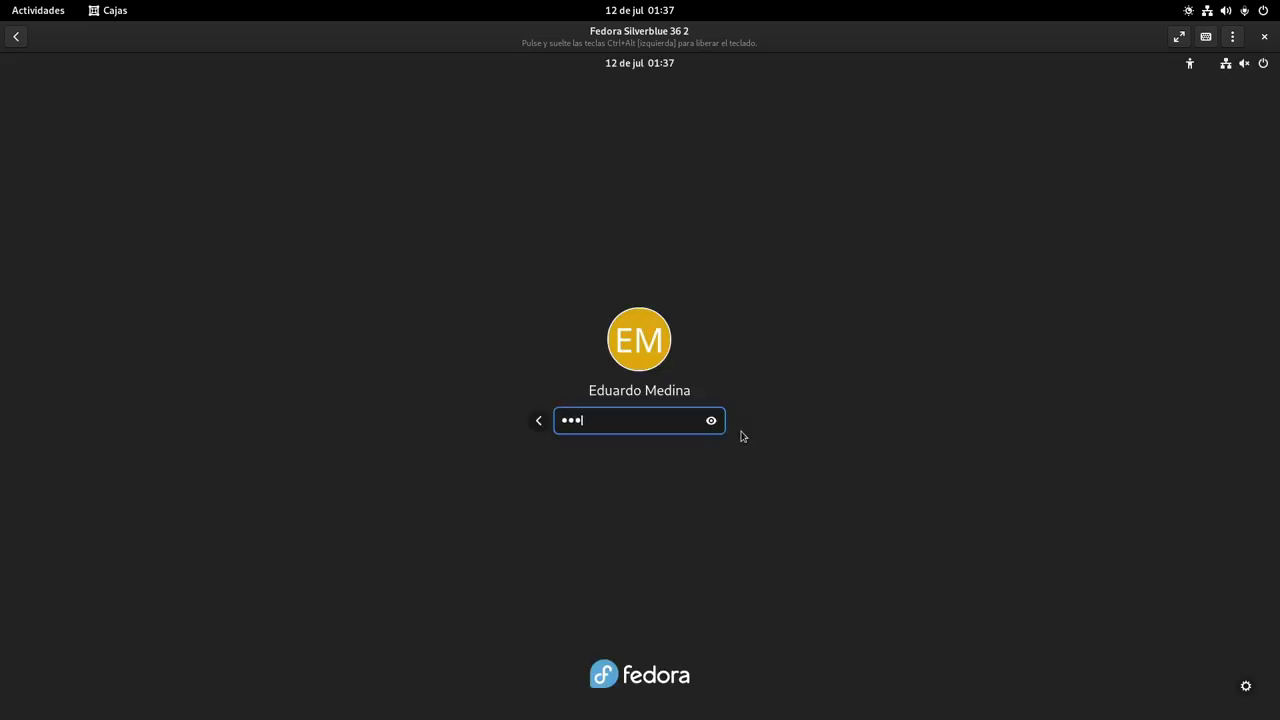
pyautogui.press('Return')
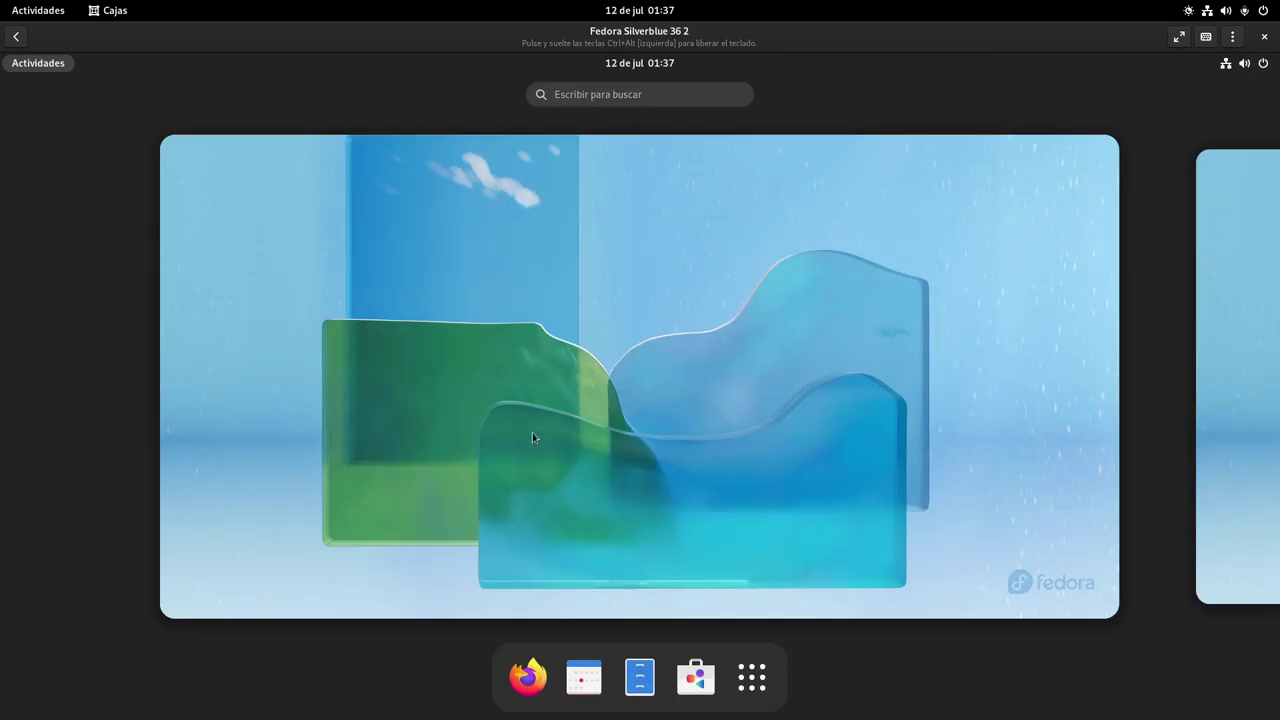
# Search Software for 'evolution' and open the Evolution details page
pyautogui.click(692, 677)
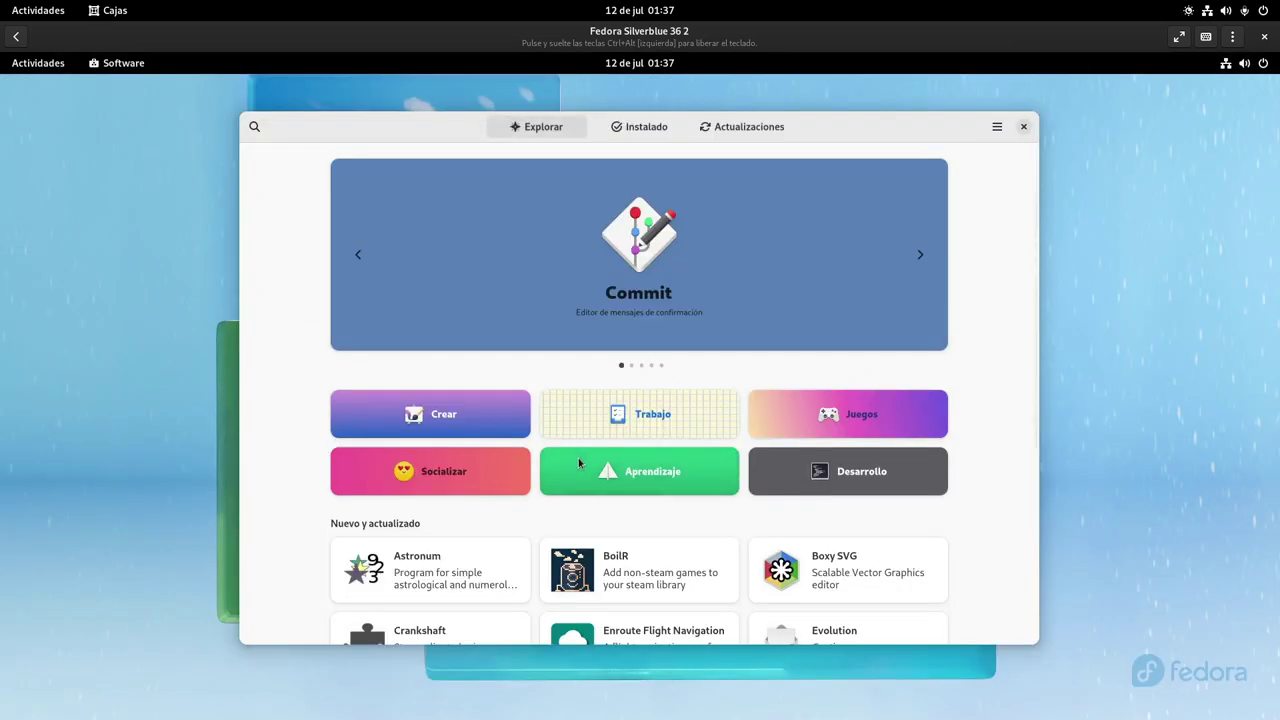
pyautogui.click(254, 127)
pyautogui.write('evo')
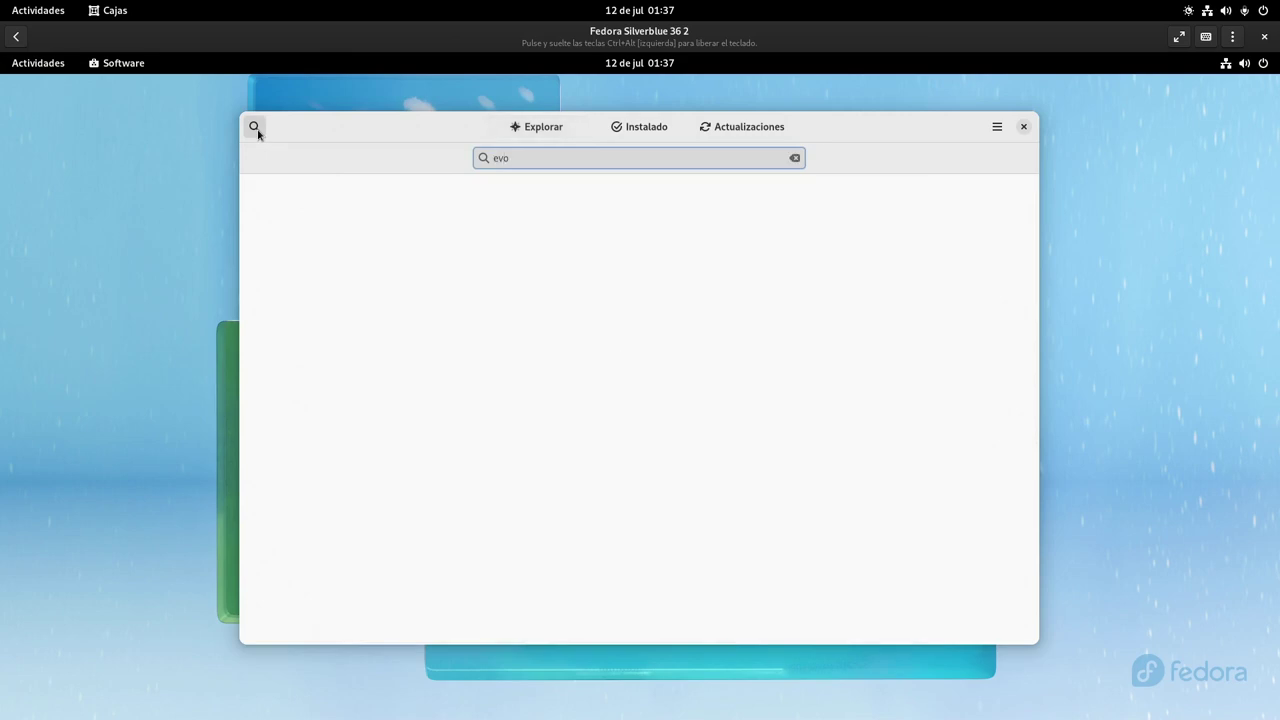
pyautogui.write('lution')
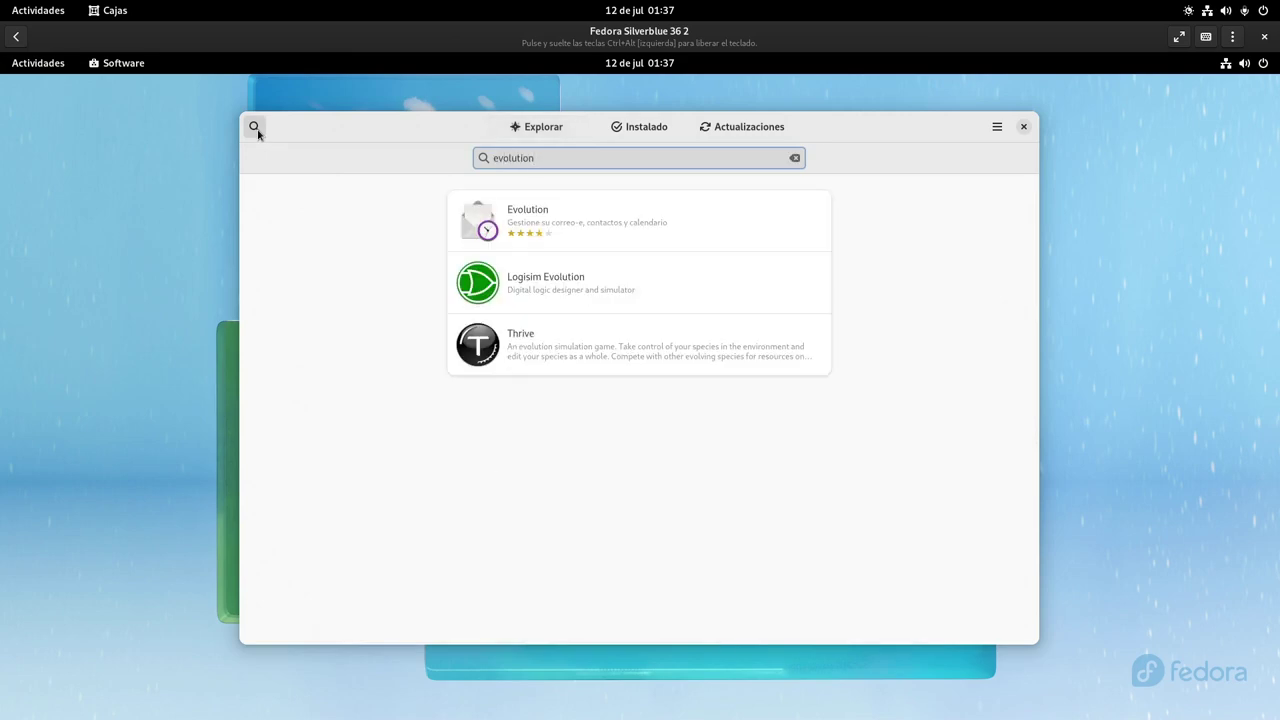
pyautogui.click(580, 216)
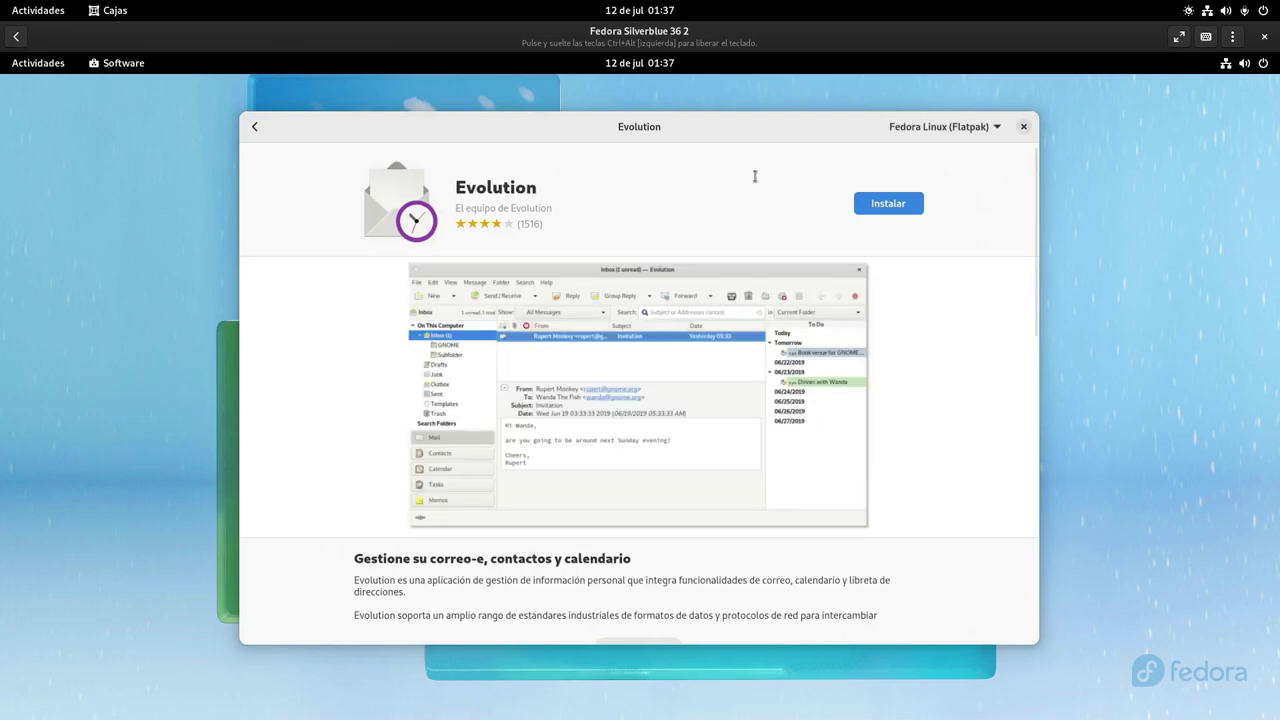
# Switch Evolution's source between Flathub and Fedora Linux, ending on Flathub, then return to results
pyautogui.click(989, 129)
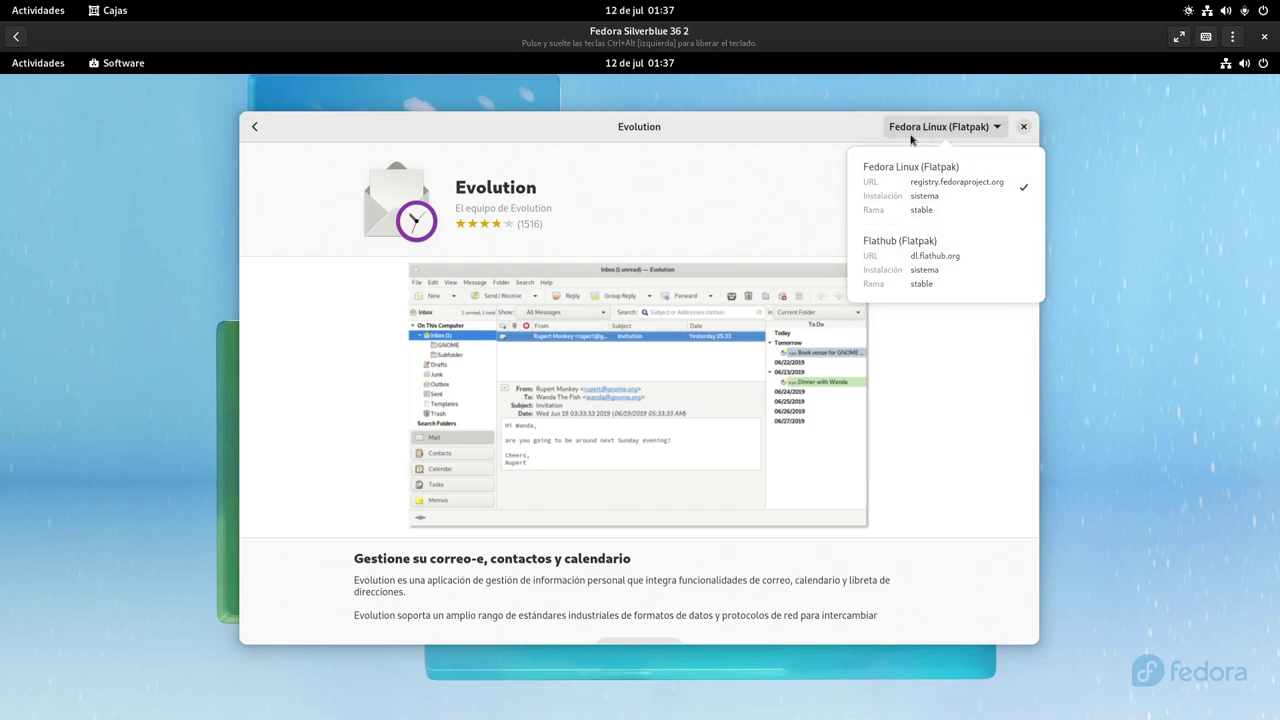
pyautogui.click(968, 266)
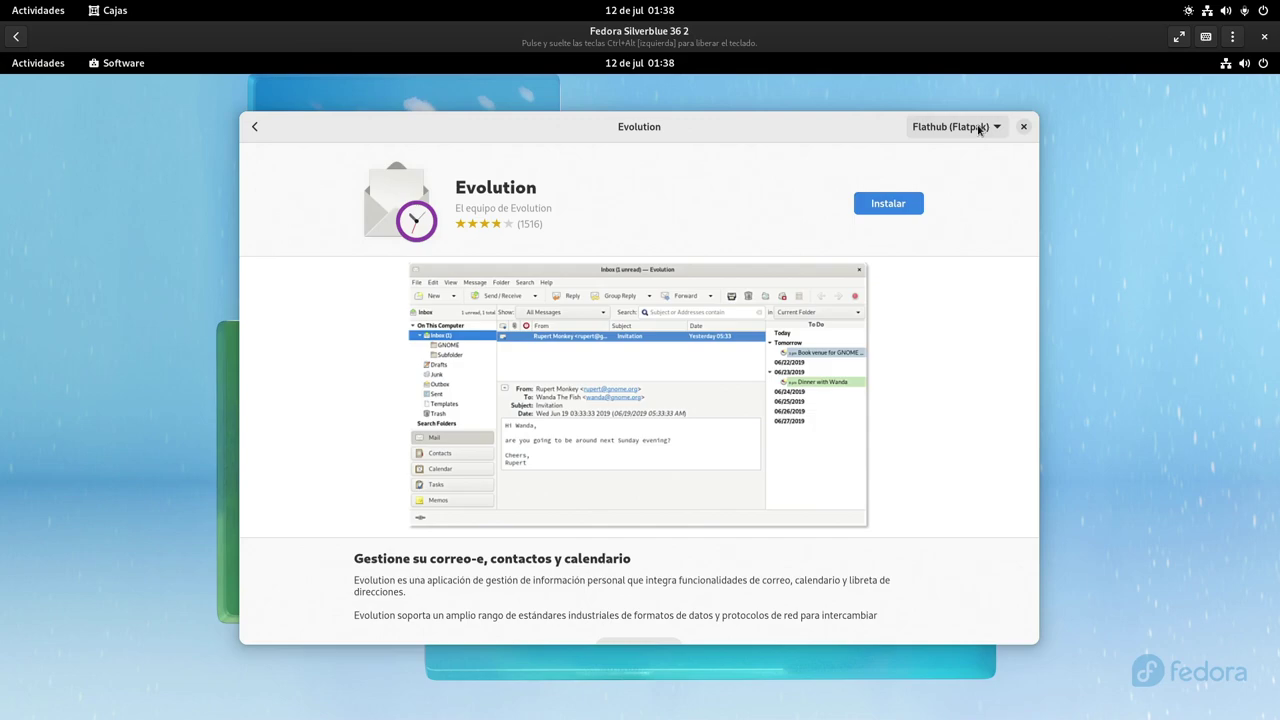
pyautogui.click(979, 130)
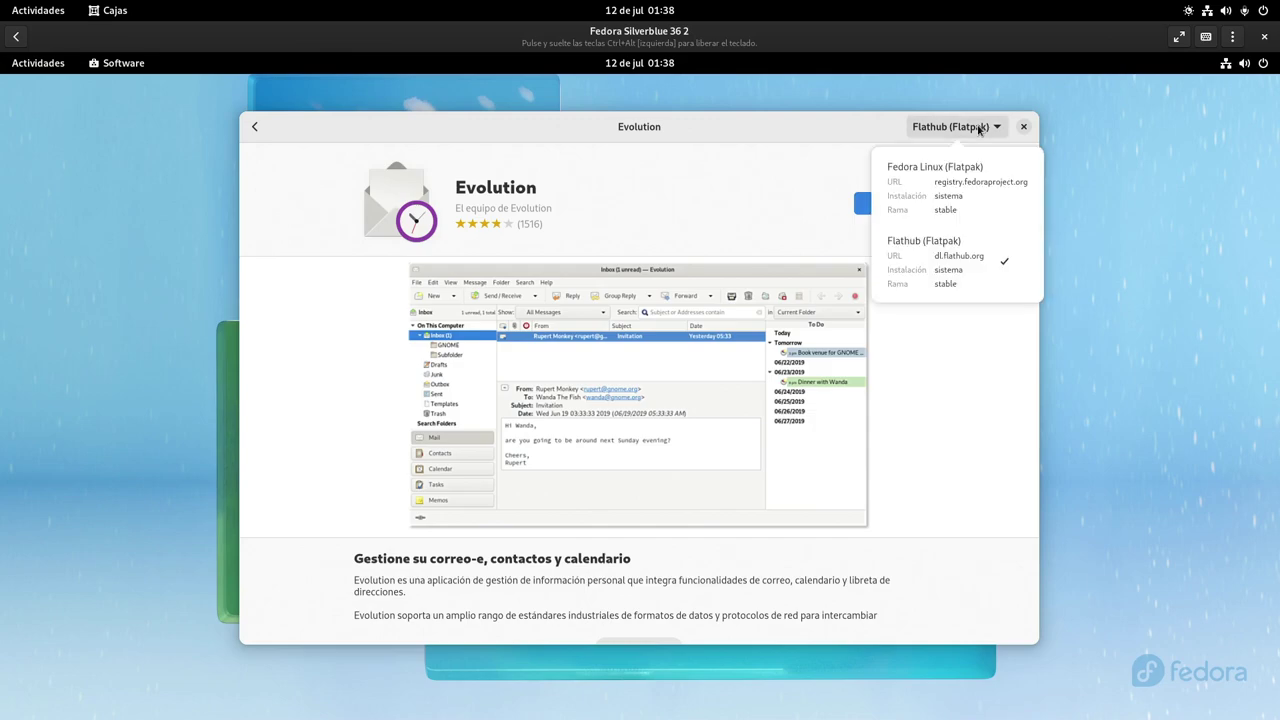
pyautogui.click(971, 174)
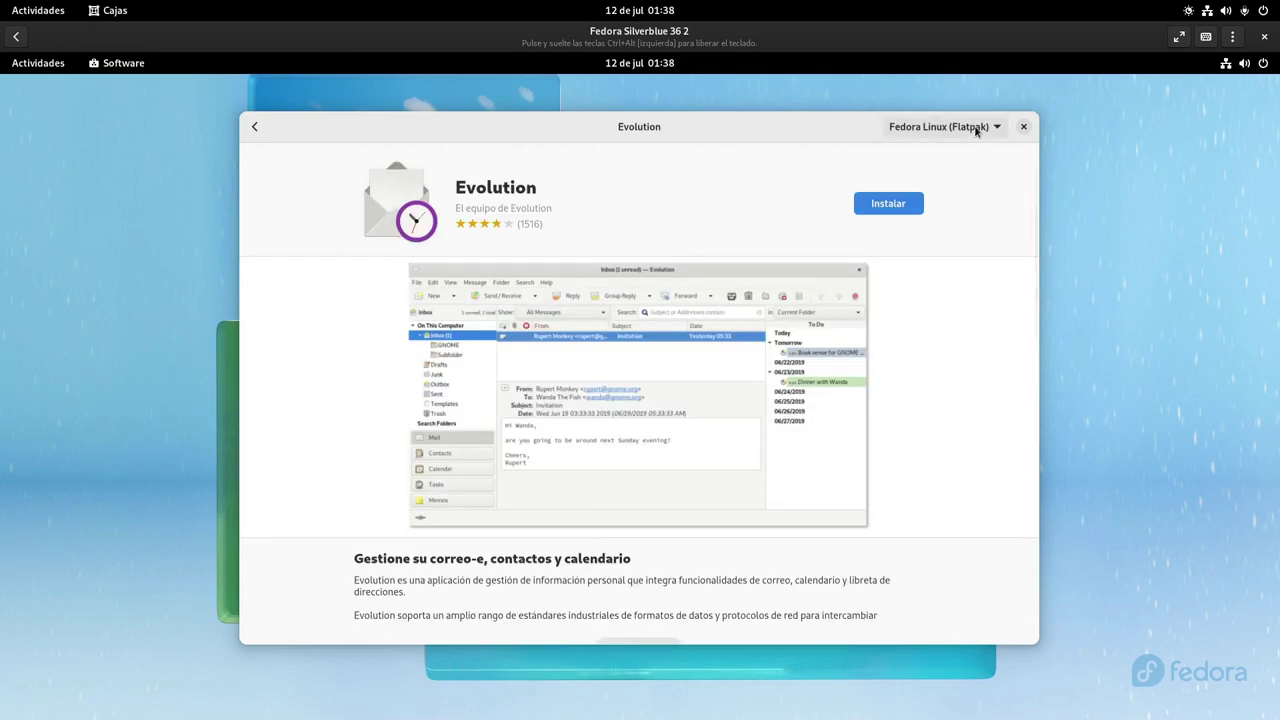
pyautogui.click(977, 131)
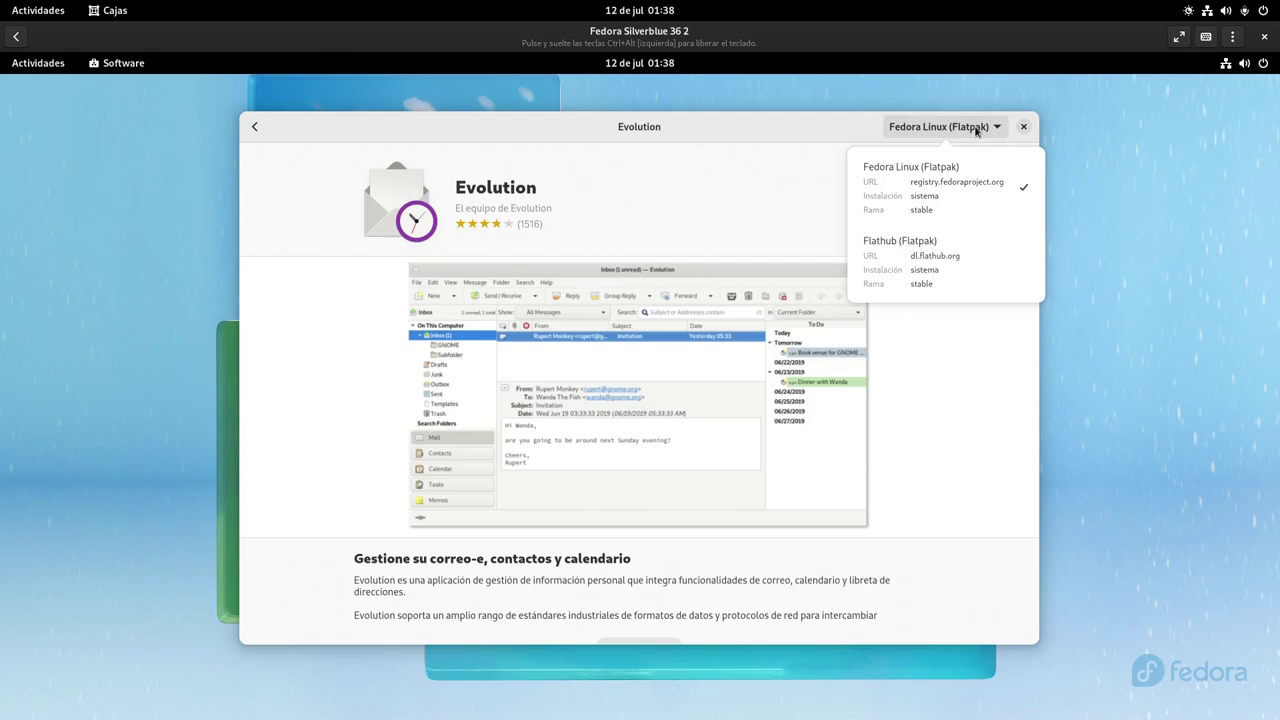
pyautogui.click(963, 266)
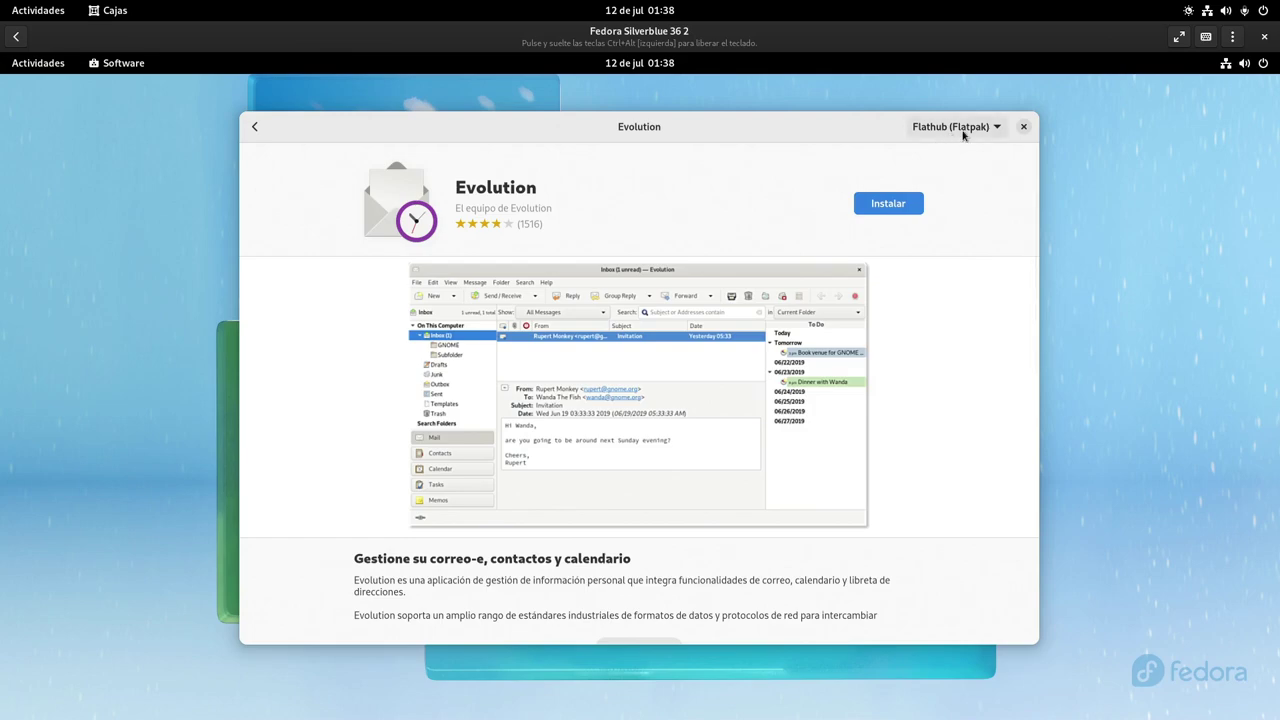
pyautogui.click(252, 127)
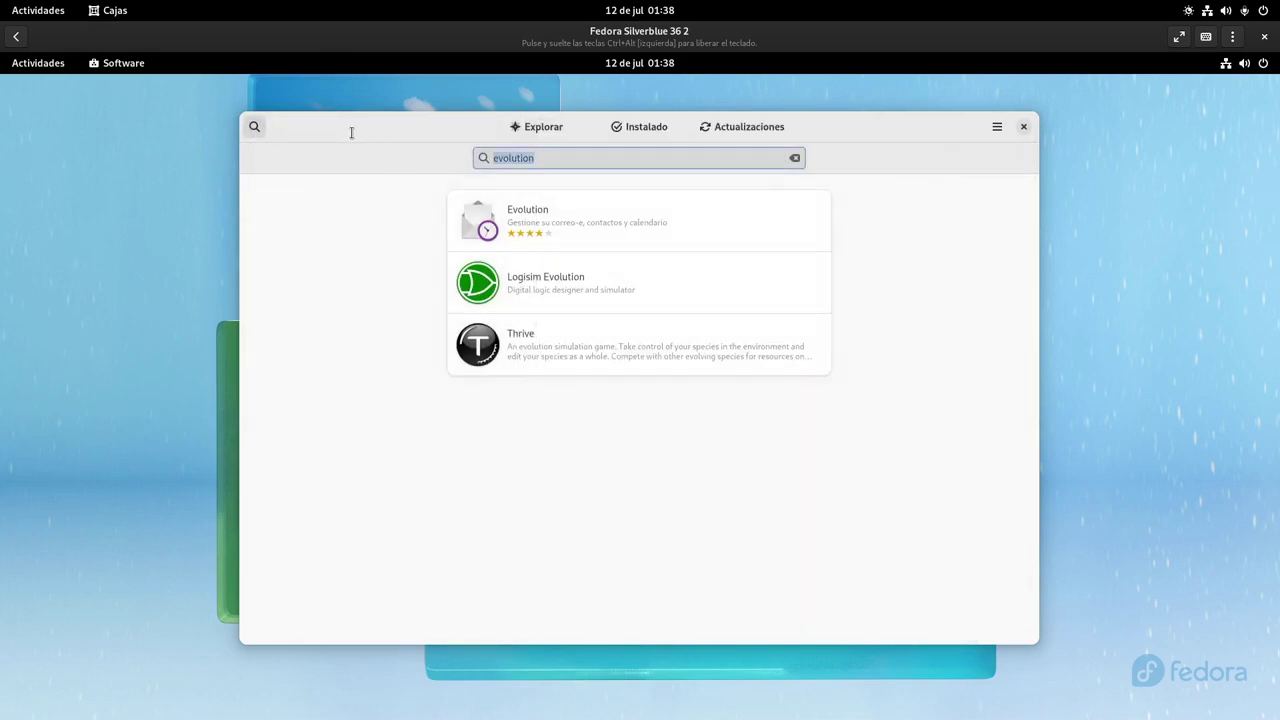
# Search 'firefox' and install the Flathub (Flatpak) edition of Firefox
pyautogui.write('firefox')
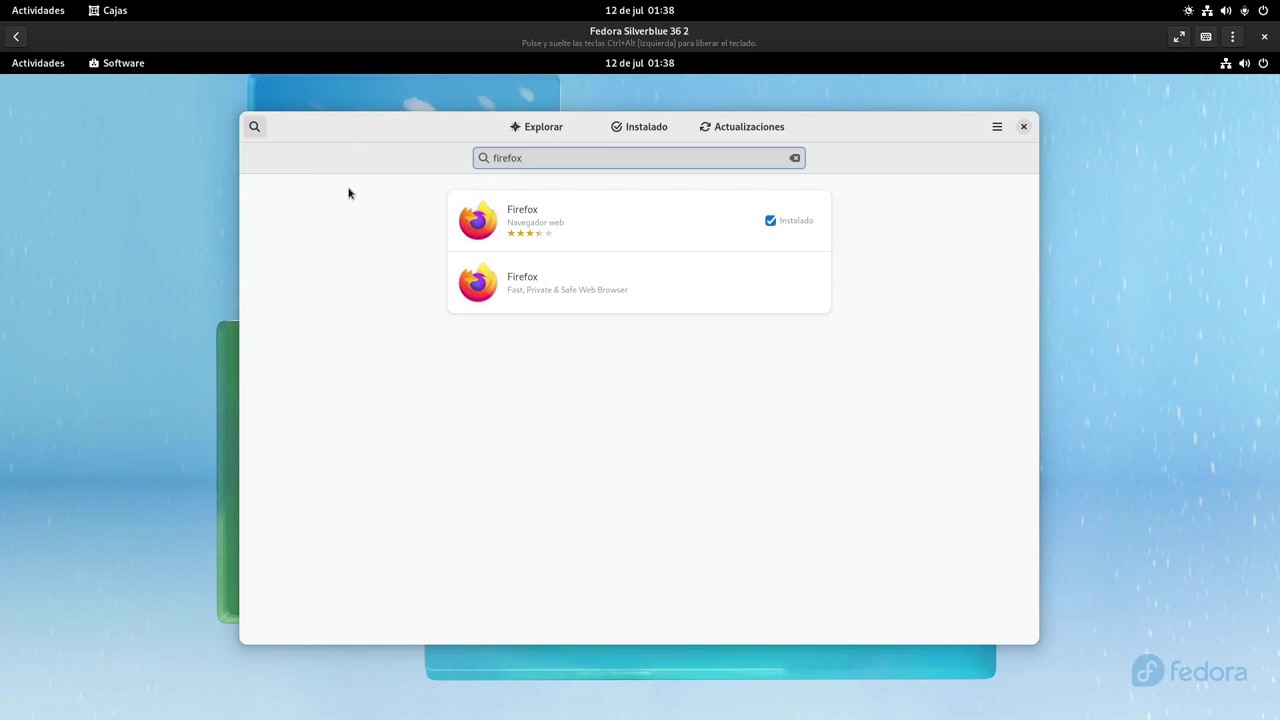
pyautogui.click(544, 301)
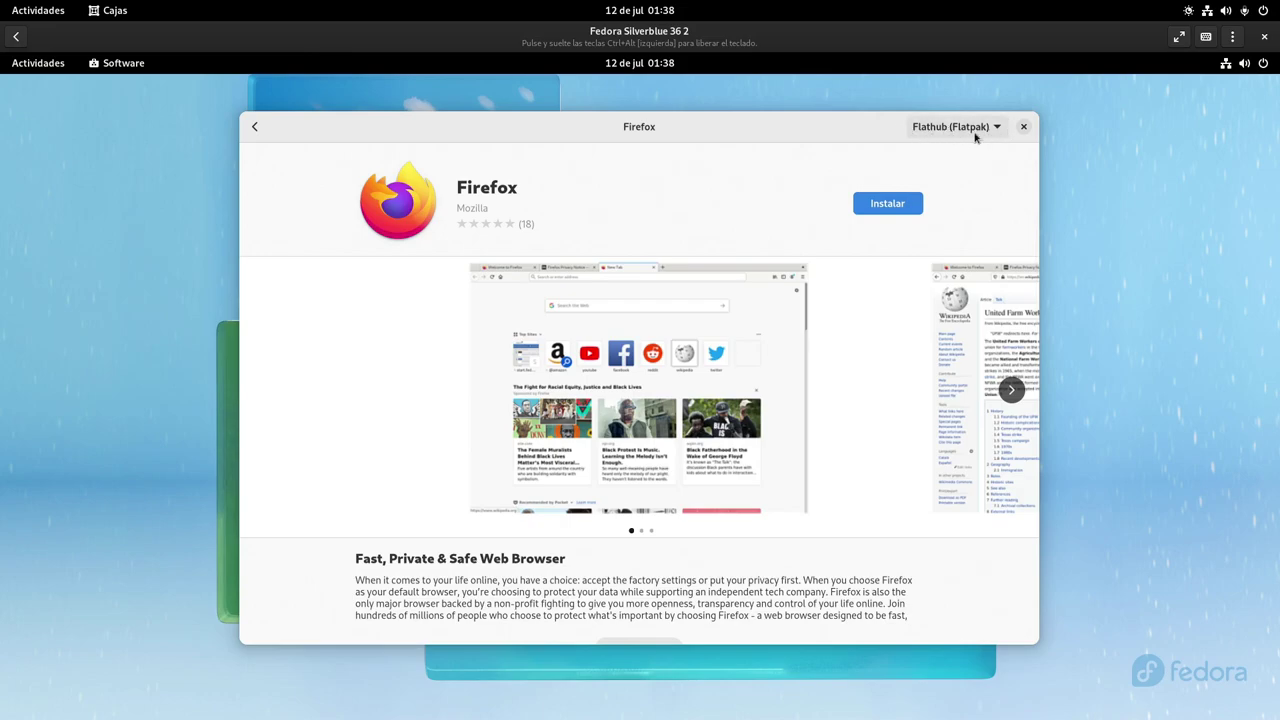
pyautogui.click(908, 205)
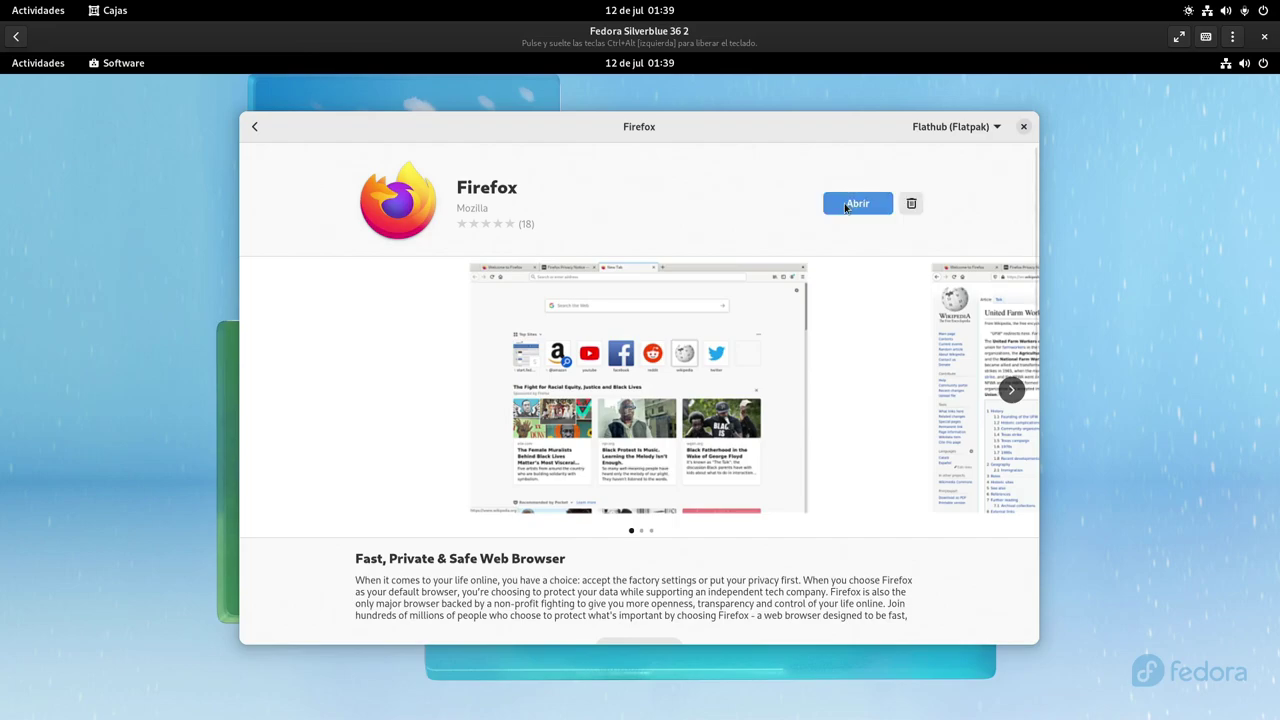
# Launch the Flatpak Firefox, confirm version 102.0.1 in About Firefox, then close it
pyautogui.click(845, 205)
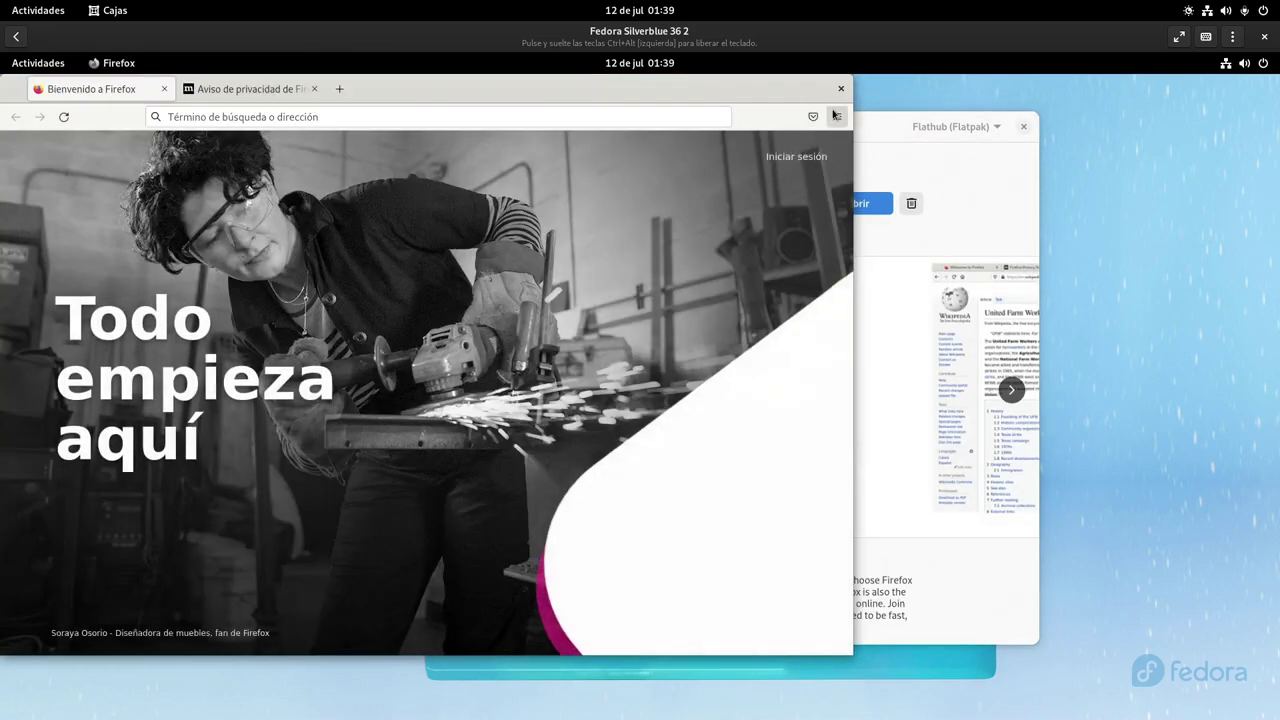
pyautogui.click(835, 116)
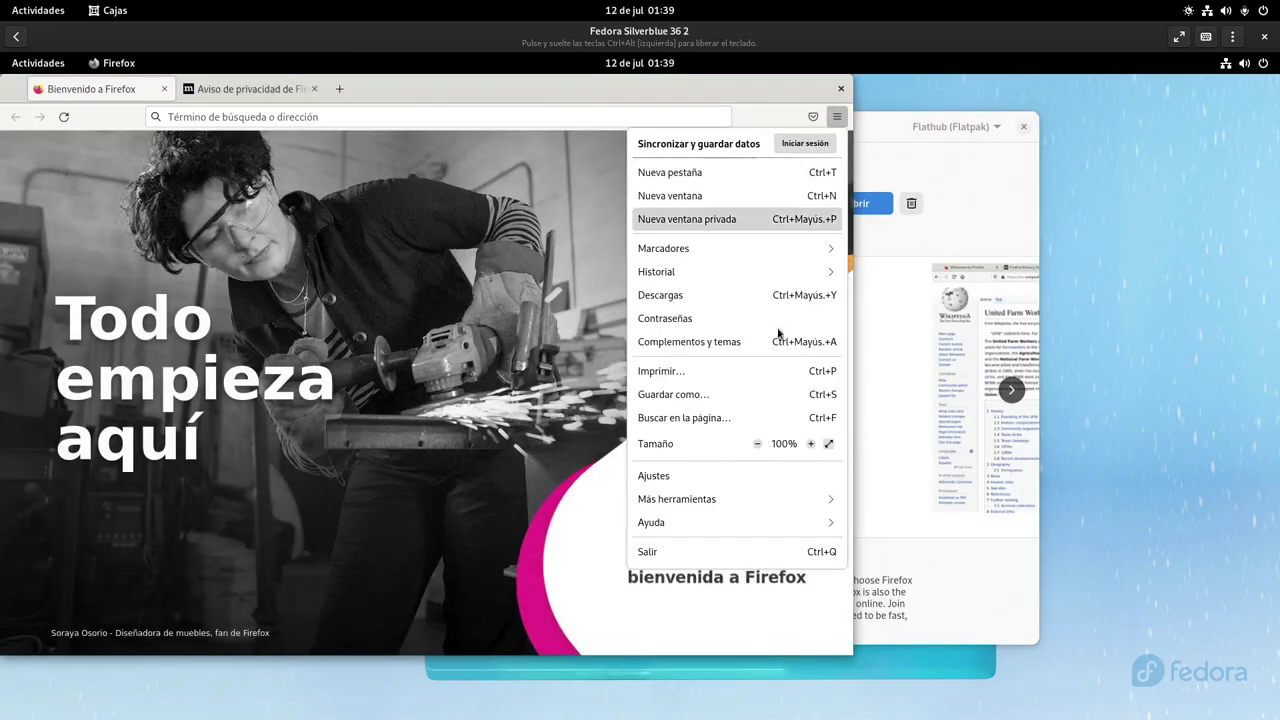
pyautogui.click(681, 526)
pyautogui.click(676, 292)
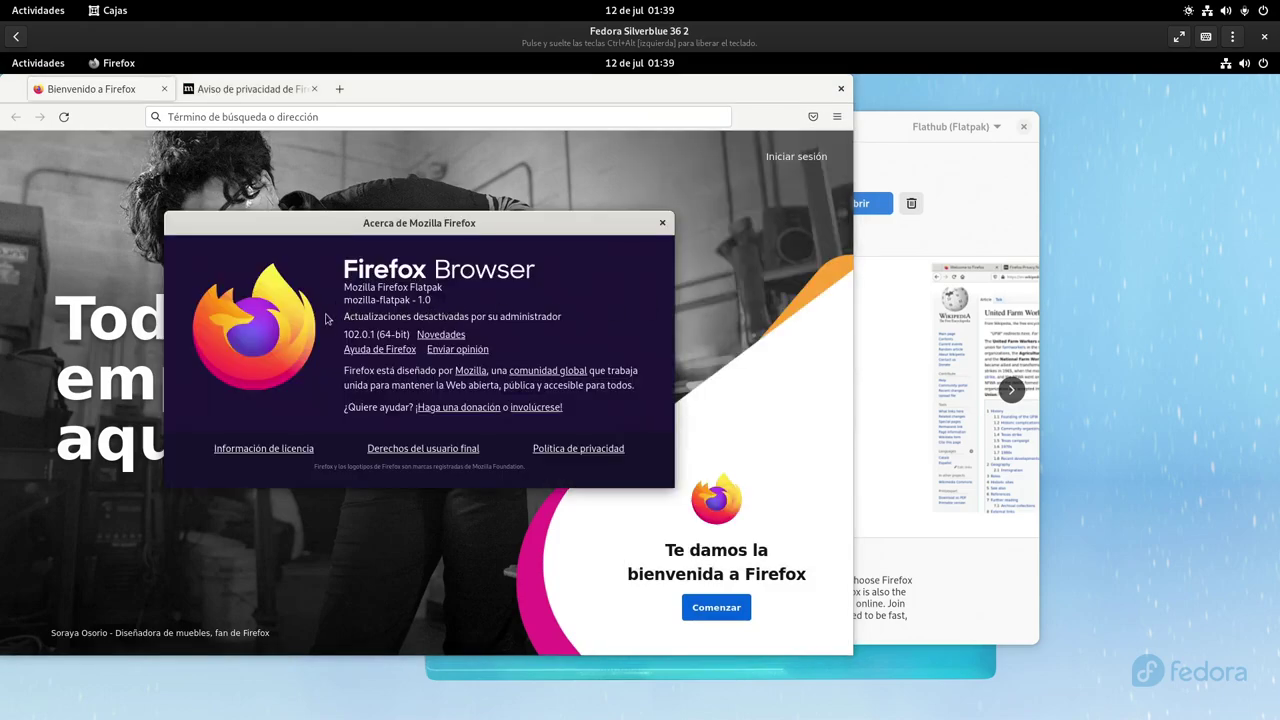
pyautogui.click(662, 222)
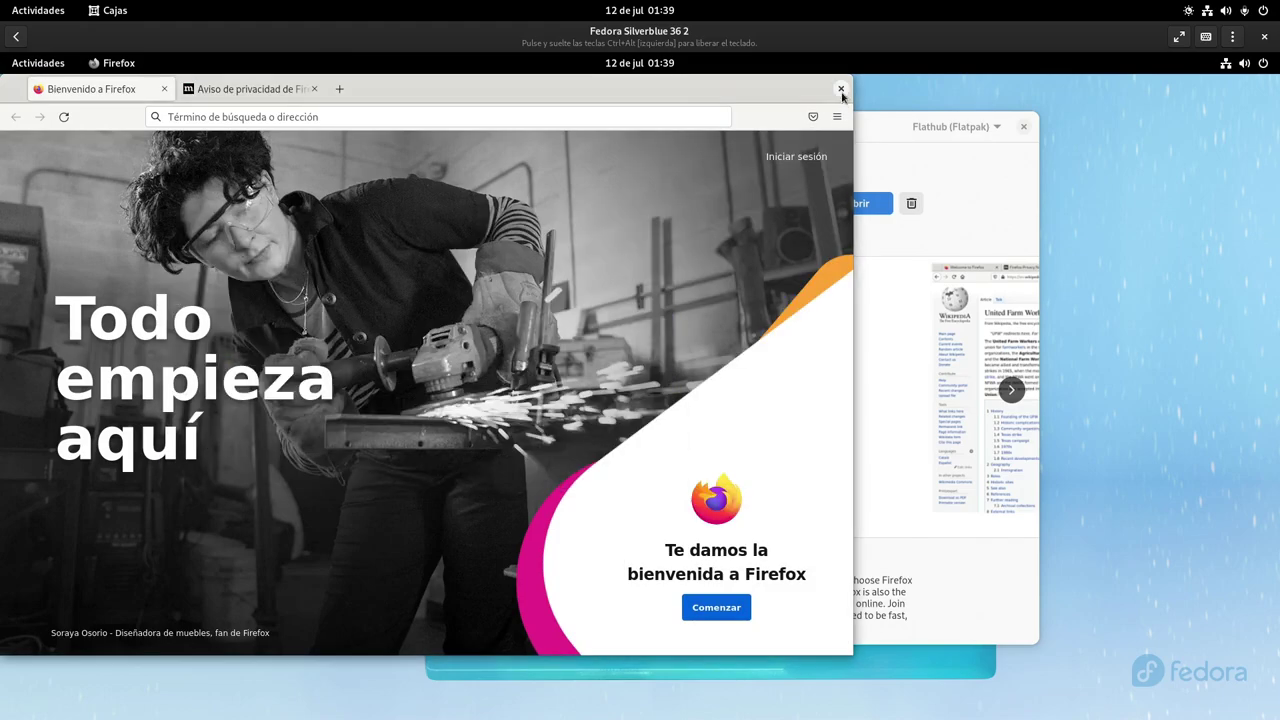
pyautogui.click(840, 89)
# Close Software, launch the Fedora-packaged Firefox, confirm version 102.0, and close it
pyautogui.click(1023, 127)
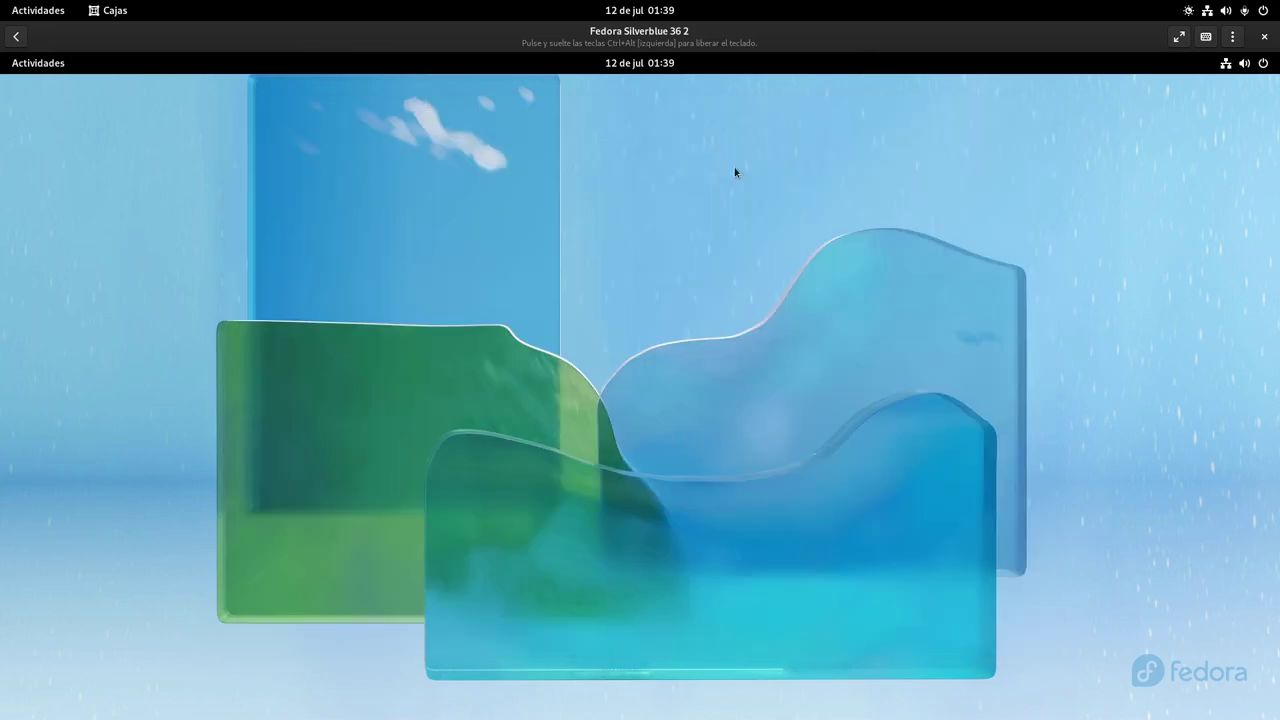
pyautogui.click(40, 68)
pyautogui.click(528, 677)
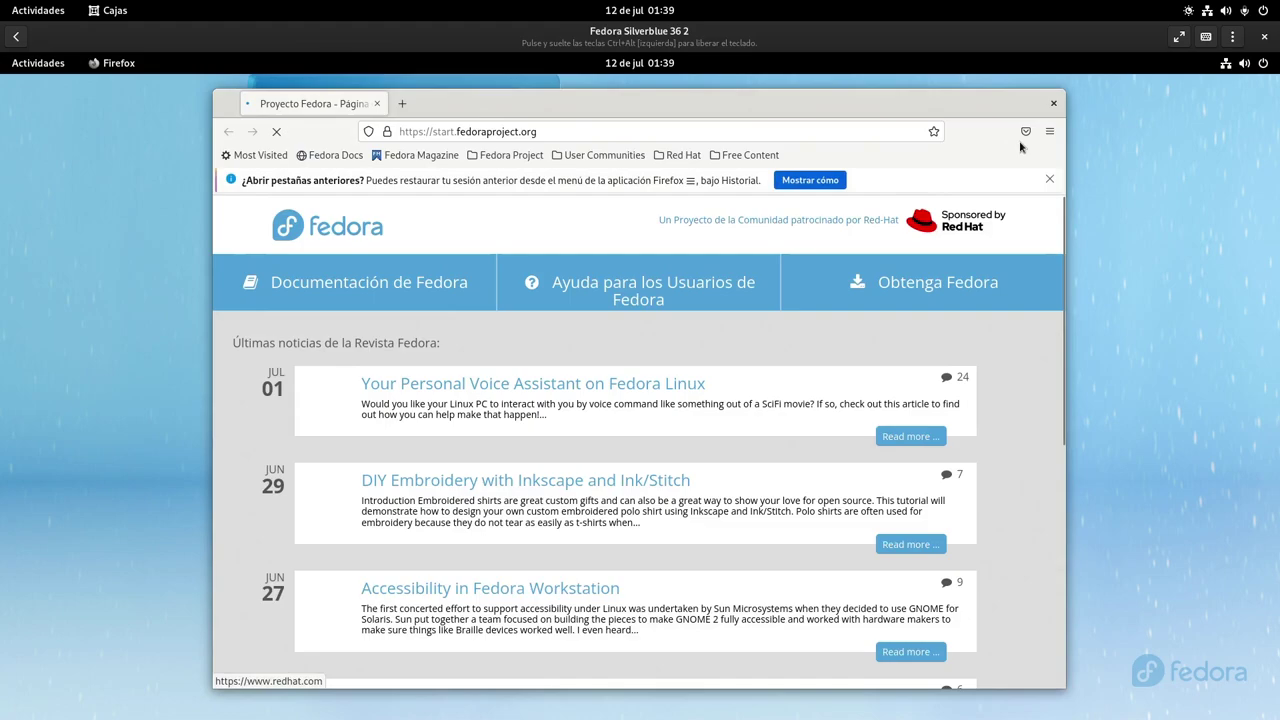
pyautogui.click(1049, 131)
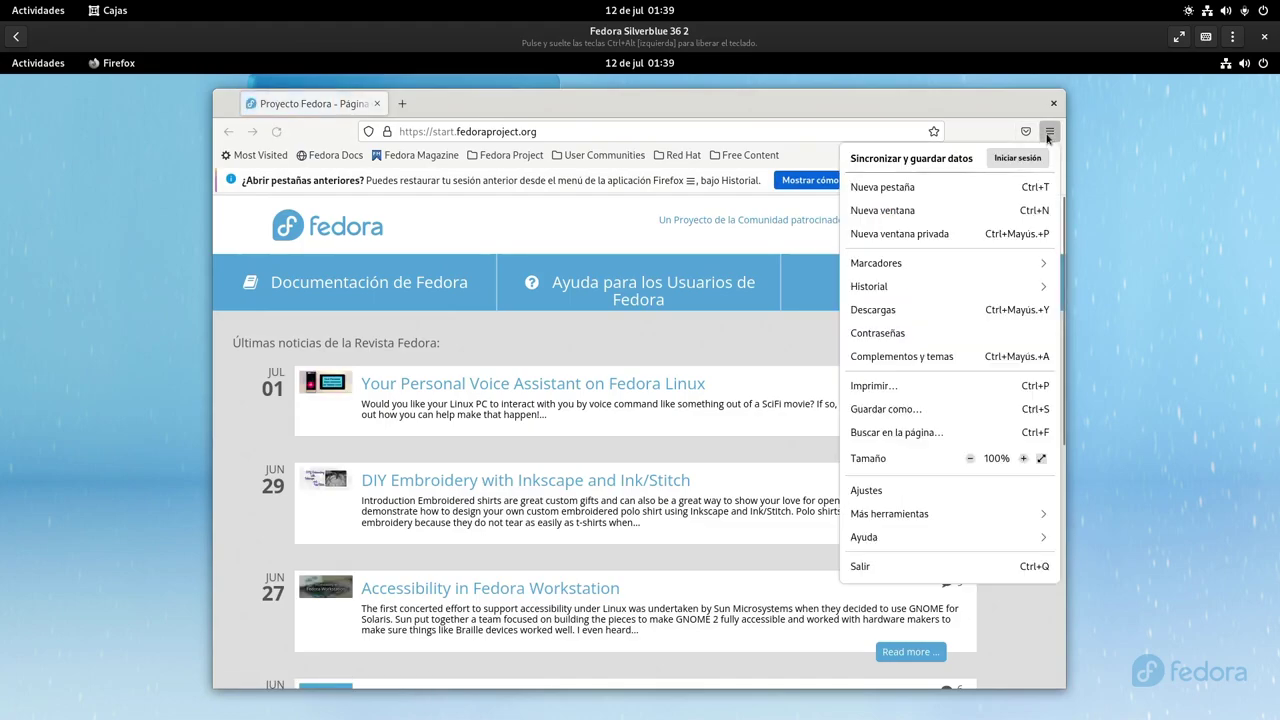
pyautogui.click(904, 538)
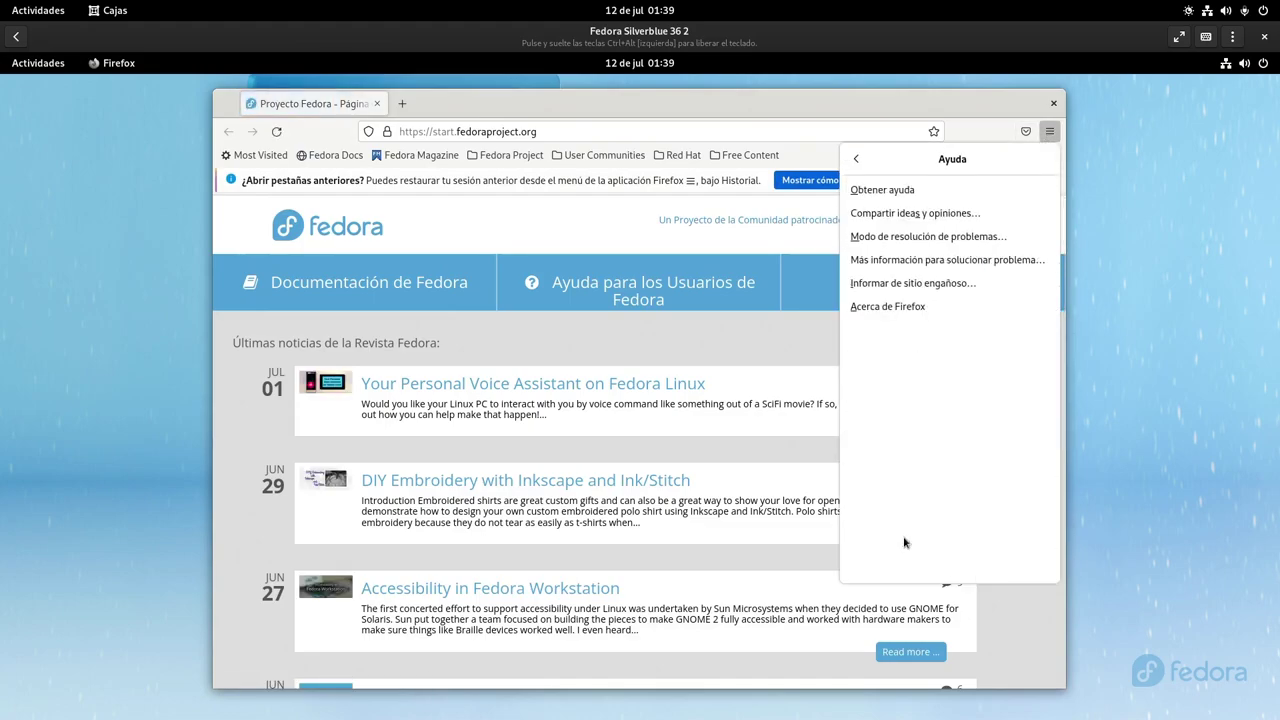
pyautogui.click(897, 306)
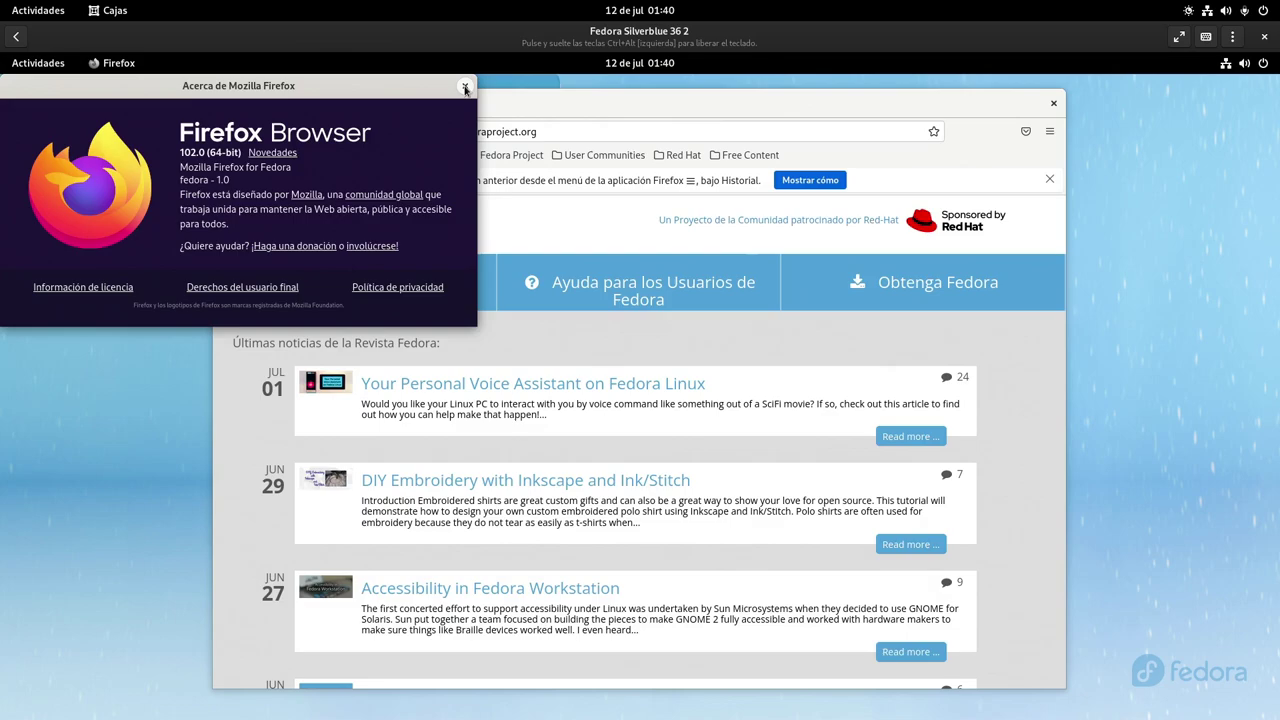
pyautogui.click(465, 88)
pyautogui.click(1052, 103)
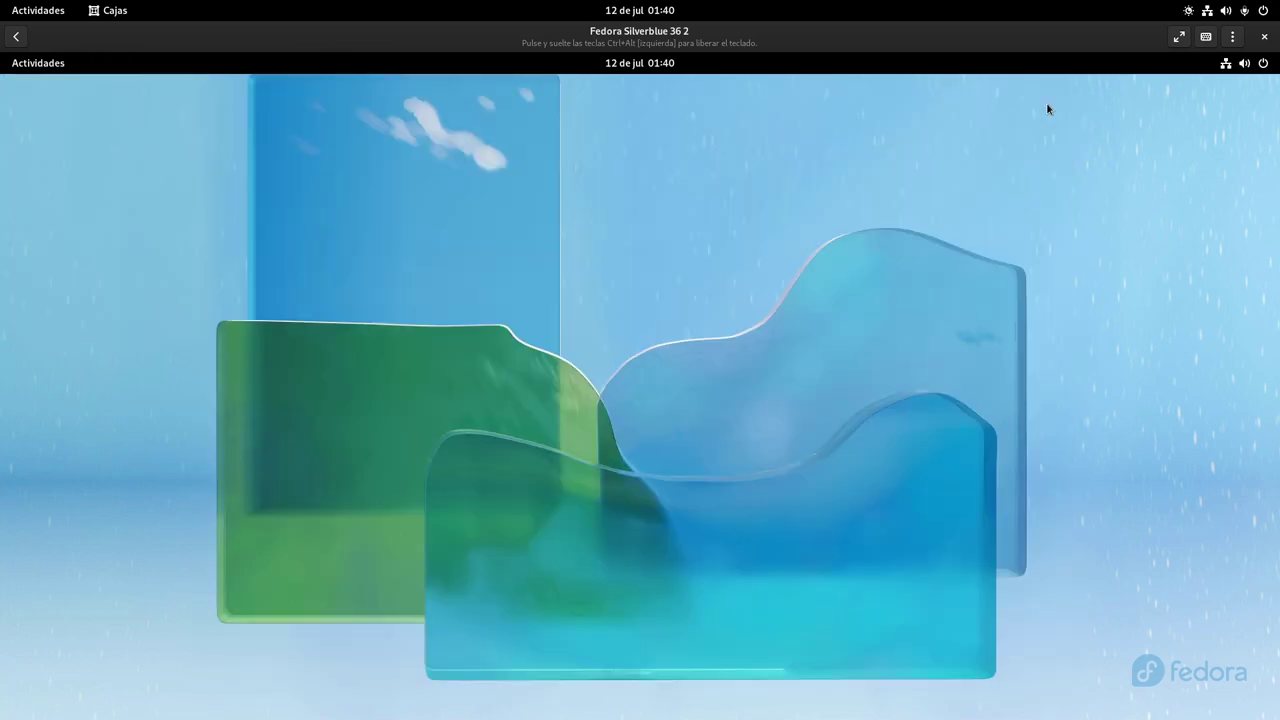
pyautogui.click(31, 64)
# Open a maximized Terminal with enlarged text and paste 'rpm-ostree override remove firefox' at the prompt
pyautogui.click(752, 678)
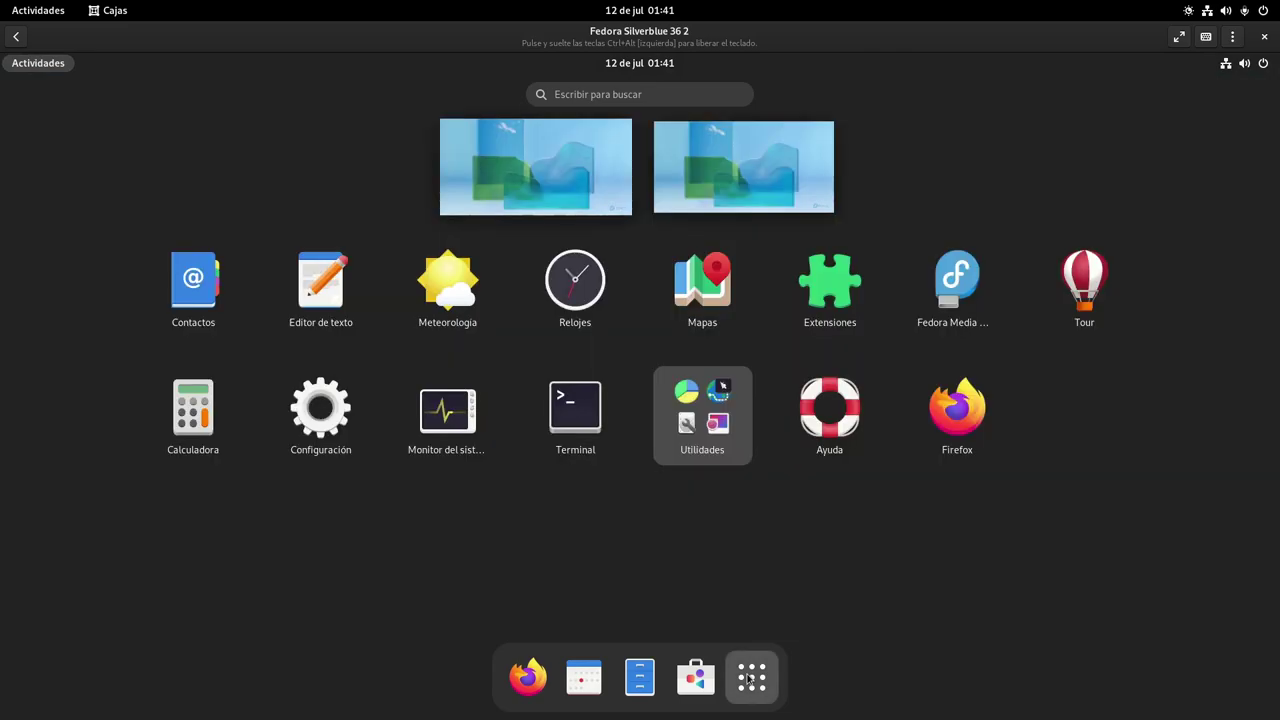
pyautogui.click(534, 417)
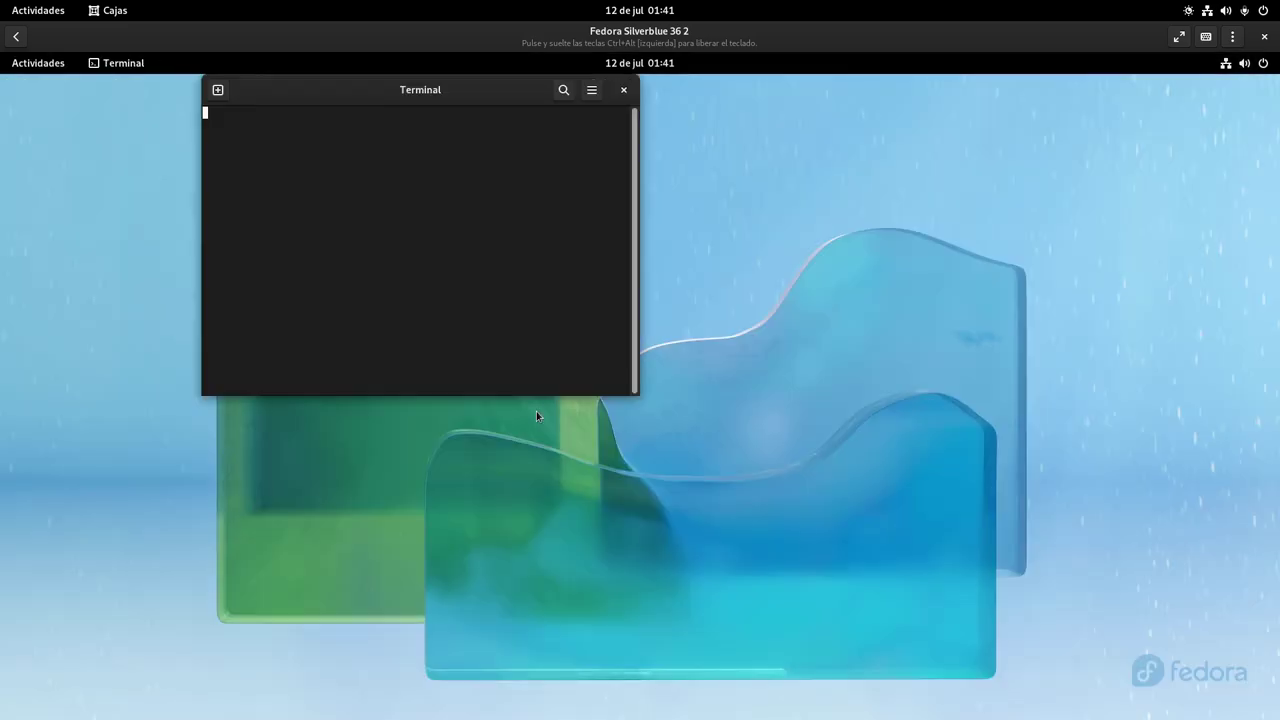
pyautogui.doubleClick(381, 80)
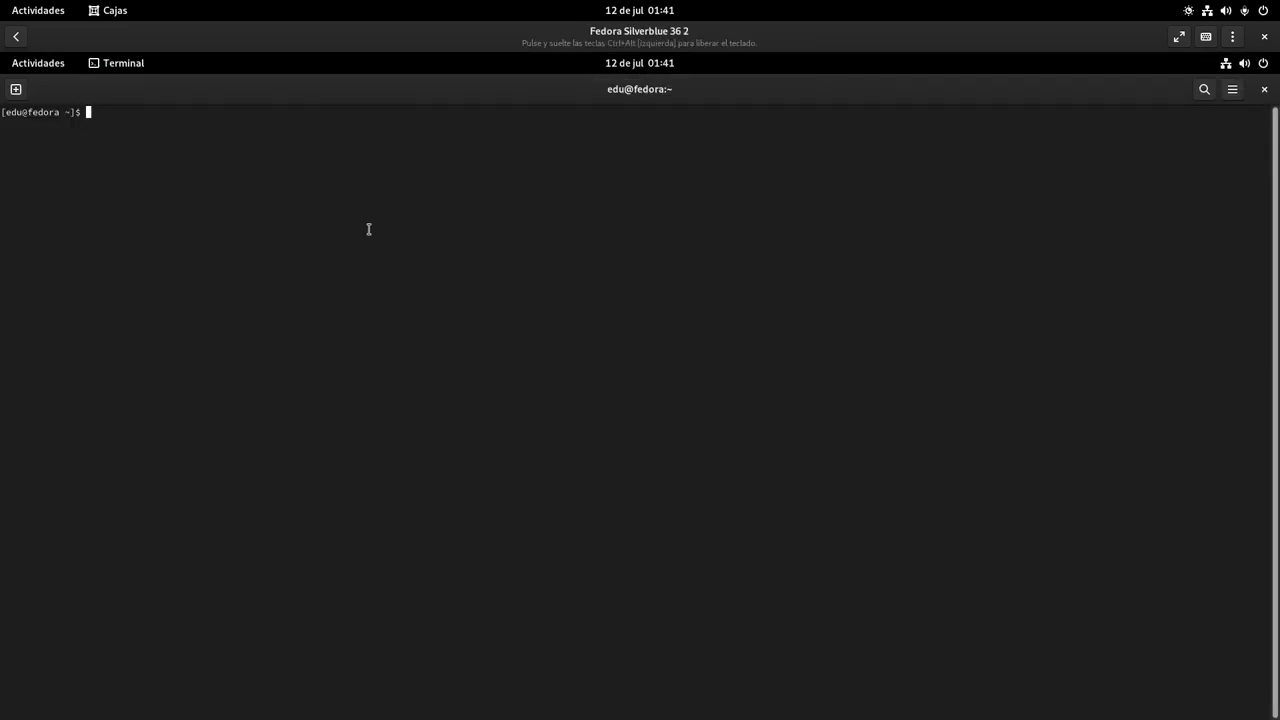
pyautogui.hotkey('ctrl', '+')
pyautogui.hotkey('ctrl', '+')
pyautogui.hotkey('ctrl', '+')
pyautogui.hotkey('ctrl', '+')
pyautogui.hotkey('ctrl', '+')
pyautogui.hotkey('ctrl', '+')
pyautogui.hotkey('ctrl', '+')
pyautogui.hotkey('ctrl', '+')
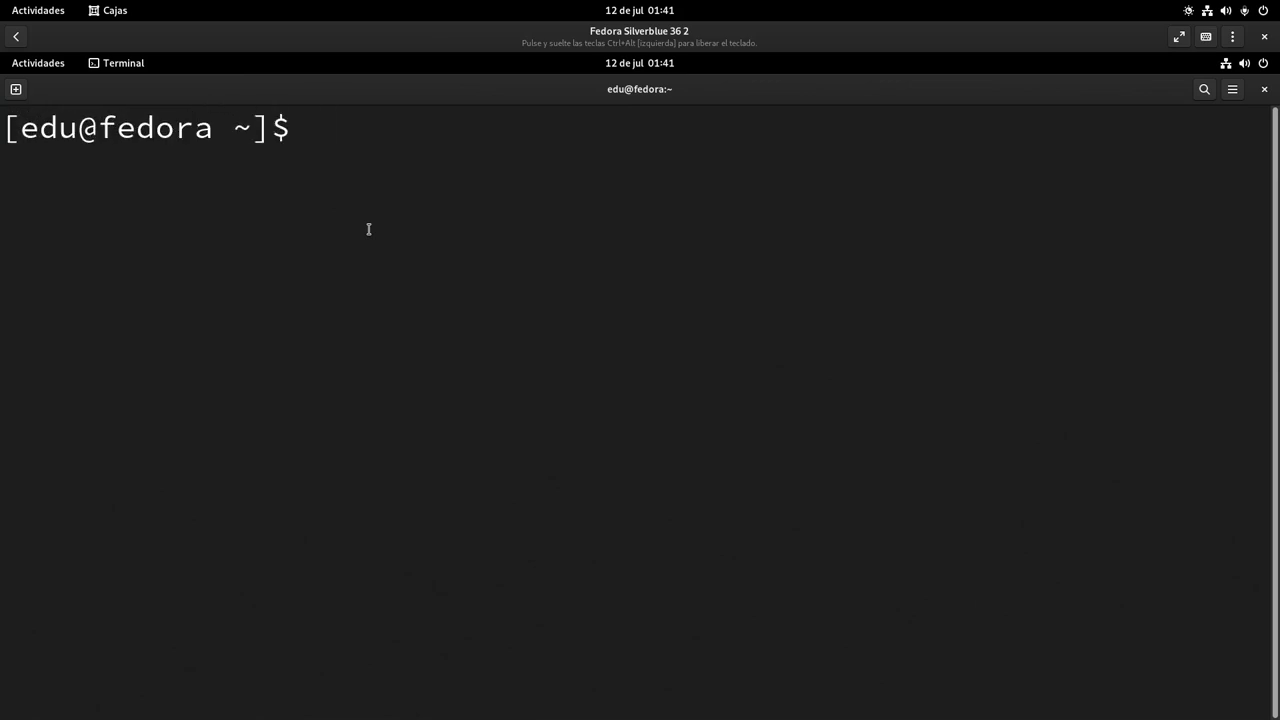
pyautogui.rightClick(369, 229)
pyautogui.press('Down')
pyautogui.press('Return')
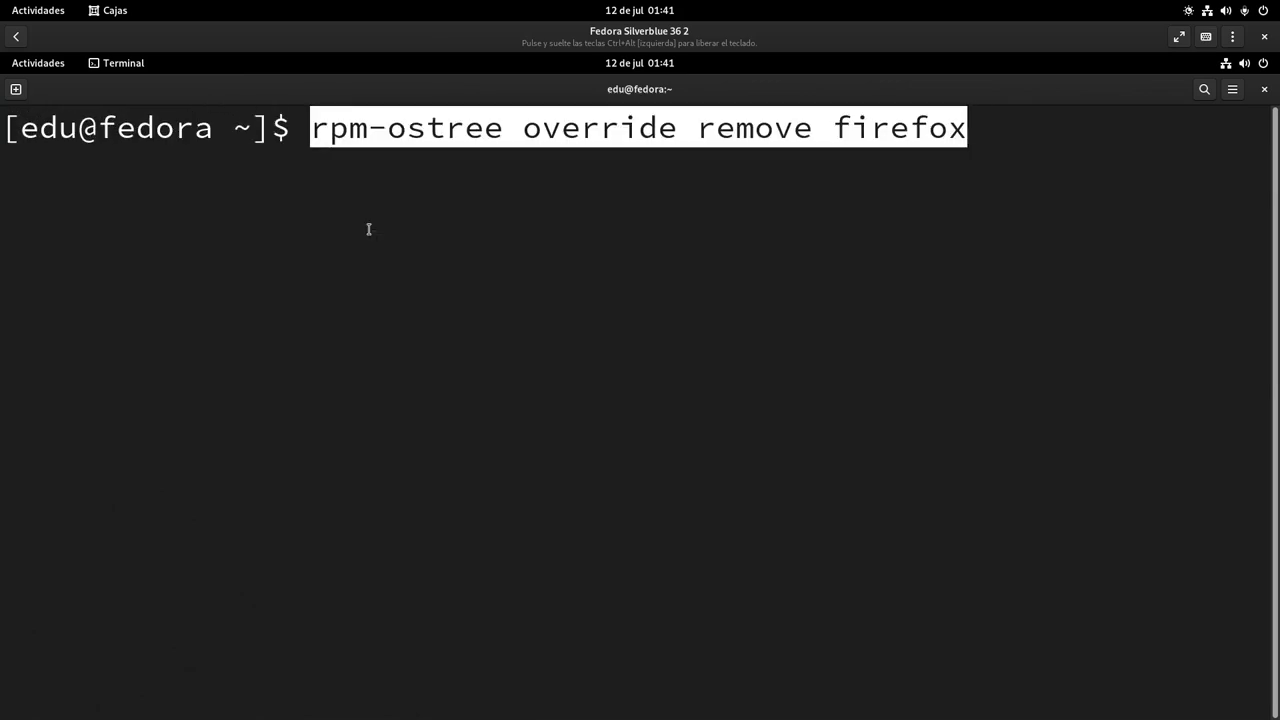
# Move the cursor back and forth through the pasted command to explain its parts
pyautogui.press('Left')
pyautogui.press('Left')
pyautogui.press('Left')
pyautogui.press('Left')
pyautogui.press('Left')
pyautogui.press('Left')
pyautogui.press('Left')
pyautogui.press('Left')
pyautogui.press('Left')
pyautogui.press('Left')
pyautogui.press('Left')
pyautogui.press('Left')
pyautogui.press('Left')
pyautogui.press('Left')
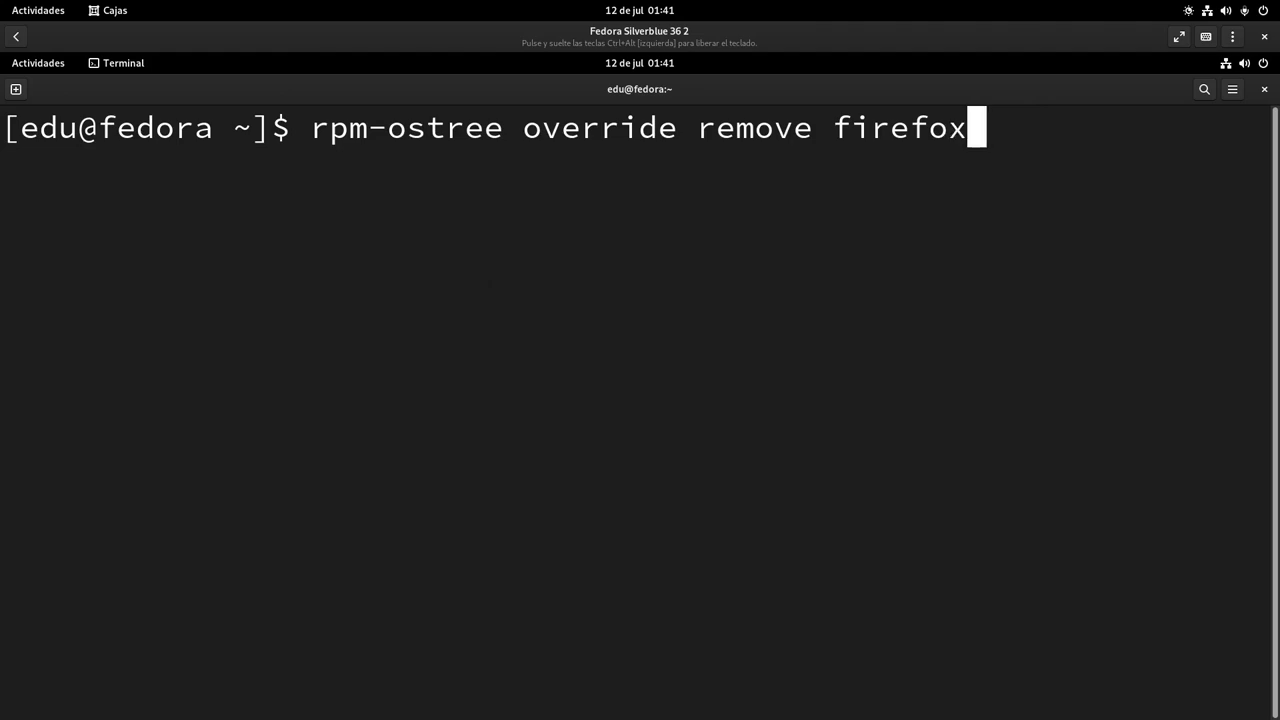
pyautogui.press('Left')
pyautogui.press('Left')
pyautogui.press('Left')
pyautogui.press('Left')
pyautogui.press('Left')
pyautogui.press('Left')
pyautogui.press('Left')
pyautogui.press('Left')
pyautogui.press('Left')
pyautogui.press('Left')
pyautogui.press('Left')
pyautogui.press('Left')
pyautogui.press('Left')
pyautogui.press('Left')
pyautogui.press('Left')
pyautogui.press('Left')
pyautogui.press('Left')
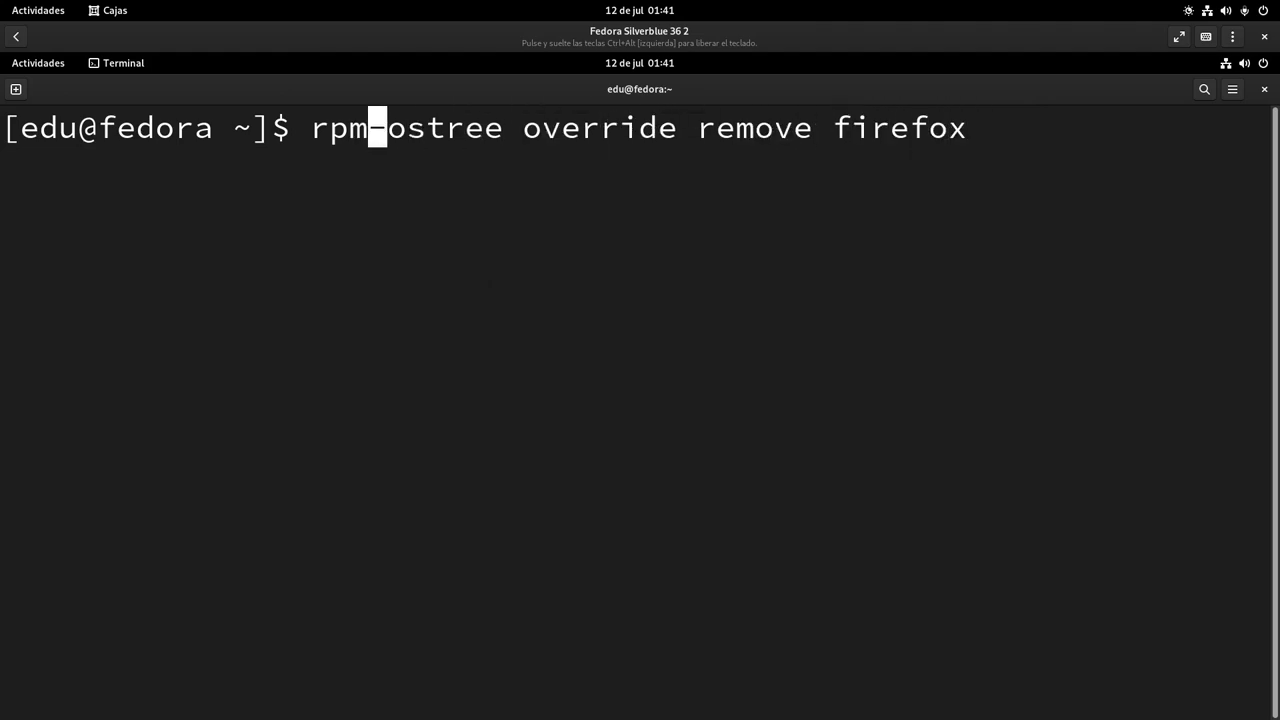
pyautogui.press('Right')
pyautogui.press('Right')
pyautogui.press('Right')
pyautogui.press('Right')
pyautogui.press('Right')
pyautogui.press('Right')
pyautogui.press('Right')
pyautogui.press('Right')
pyautogui.press('Right')
pyautogui.press('Right')
pyautogui.press('Right')
pyautogui.press('Right')
pyautogui.press('Right')
pyautogui.press('Right')
pyautogui.press('Right')
pyautogui.press('Right')
pyautogui.press('Right')
pyautogui.press('Right')
pyautogui.press('Right')
pyautogui.press('Right')
pyautogui.press('Right')
pyautogui.press('Right')
pyautogui.press('Right')
pyautogui.press('Right')
pyautogui.press('Right')
pyautogui.press('Right')
pyautogui.press('Right')
pyautogui.press('Left')
pyautogui.press('Left')
pyautogui.press('Left')
pyautogui.press('Left')
pyautogui.press('Left')
pyautogui.press('Left')
pyautogui.press('Left')
pyautogui.press('Left')
pyautogui.press('Left')
pyautogui.press('Left')
pyautogui.press('Left')
pyautogui.press('Left')
pyautogui.press('Left')
pyautogui.press('Left')
pyautogui.press('Left')
pyautogui.press('Left')
pyautogui.press('Left')
pyautogui.press('Left')
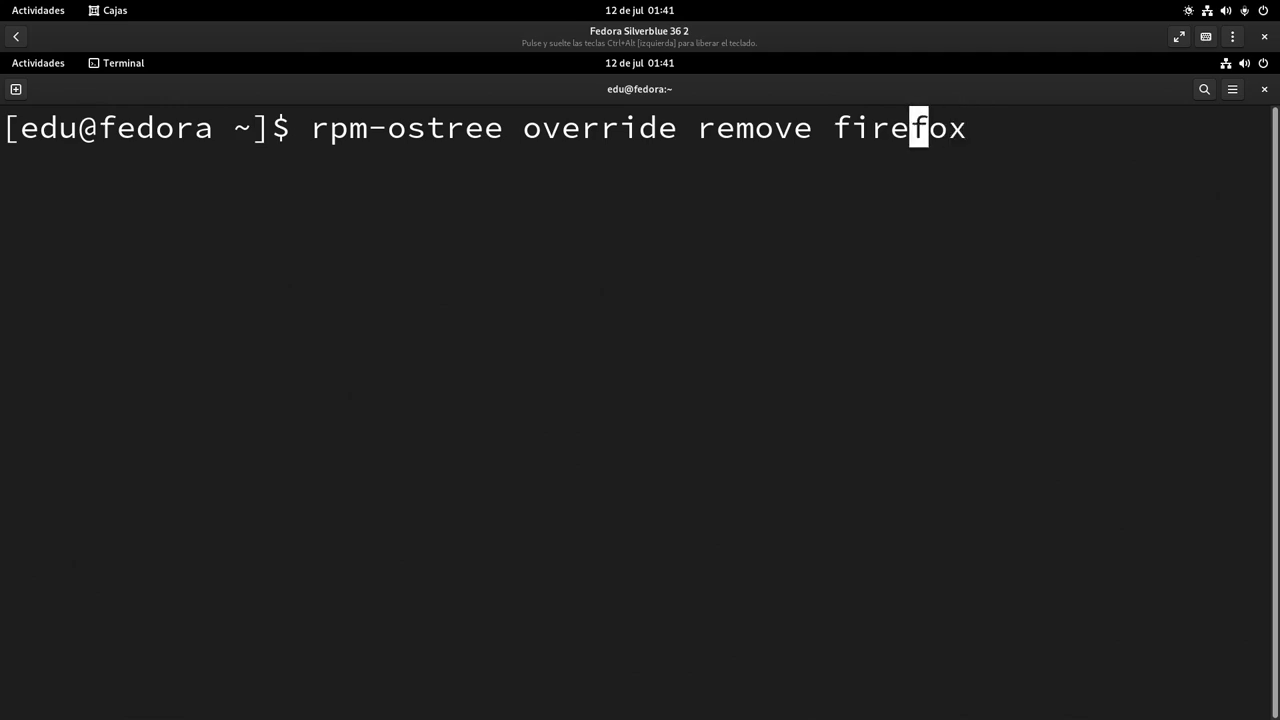
pyautogui.press('Right')
pyautogui.press('Right')
pyautogui.press('Right')
pyautogui.press('Right')
pyautogui.press('Right')
pyautogui.press('Right')
pyautogui.press('Right')
pyautogui.press('Right')
pyautogui.press('Right')
pyautogui.press('Right')
pyautogui.press('Right')
pyautogui.press('Right')
pyautogui.press('Right')
pyautogui.press('Right')
pyautogui.press('Right')
pyautogui.press('Right')
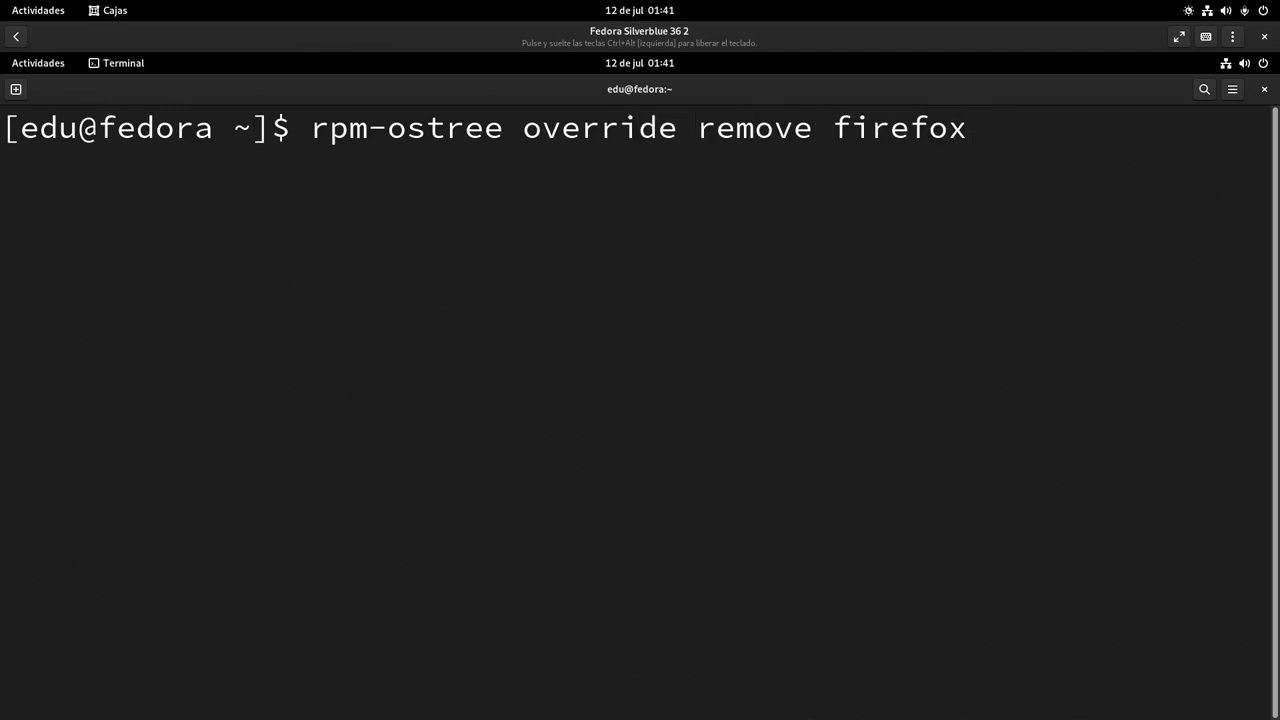
pyautogui.press('Left')
pyautogui.press('Left')
pyautogui.press('Left')
pyautogui.press('Left')
pyautogui.press('Left')
pyautogui.press('Left')
pyautogui.press('Left')
pyautogui.press('Left')
pyautogui.press('Left')
pyautogui.press('Left')
pyautogui.press('Left')
pyautogui.press('Left')
pyautogui.press('Left')
pyautogui.press('Left')
pyautogui.press('Left')
pyautogui.press('Left')
pyautogui.press('Left')
pyautogui.press('Left')
pyautogui.press('Left')
pyautogui.press('Left')
pyautogui.press('Left')
pyautogui.press('Left')
pyautogui.press('Left')
pyautogui.press('Left')
pyautogui.press('Right')
pyautogui.press('Right')
pyautogui.press('Right')
pyautogui.press('Right')
pyautogui.press('Right')
pyautogui.press('Right')
pyautogui.press('Right')
pyautogui.press('Right')
pyautogui.press('Right')
pyautogui.press('Right')
pyautogui.press('Right')
pyautogui.press('Right')
pyautogui.press('Right')
pyautogui.press('Right')
pyautogui.press('Right')
pyautogui.press('Right')
pyautogui.press('Right')
pyautogui.press('Right')
pyautogui.press('Right')
pyautogui.press('Right')
pyautogui.press('Right')
pyautogui.press('Right')
pyautogui.press('Right')
pyautogui.press('Right')
pyautogui.press('Right')
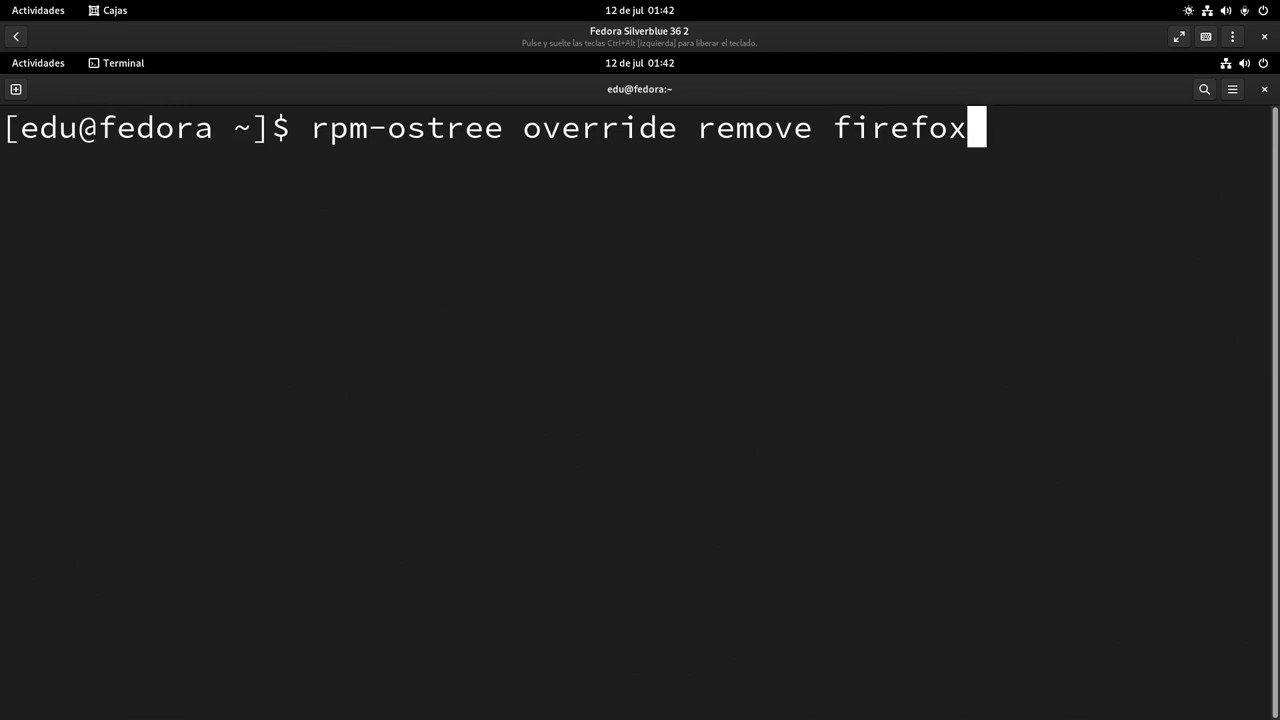
# Run the override removing firefox-102.0-1.fc36, then restart the VM with 'systemctl reboot'
pyautogui.press('Return')
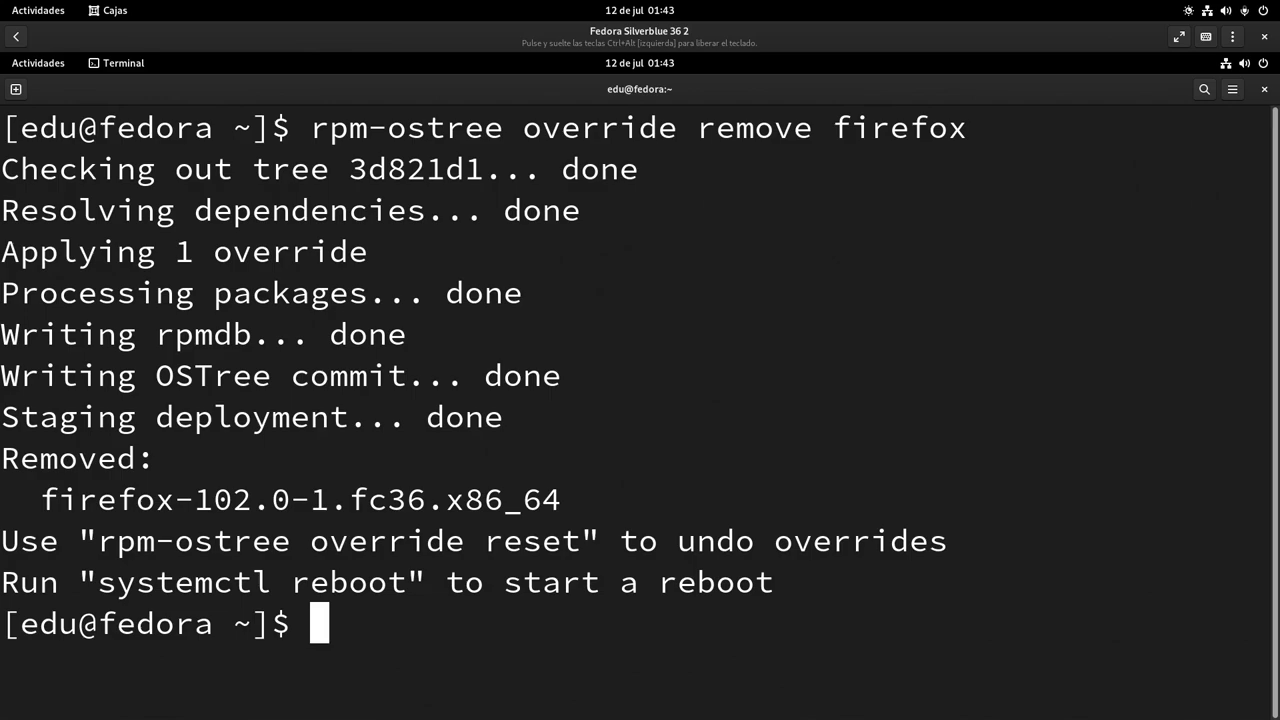
pyautogui.write('systemd')
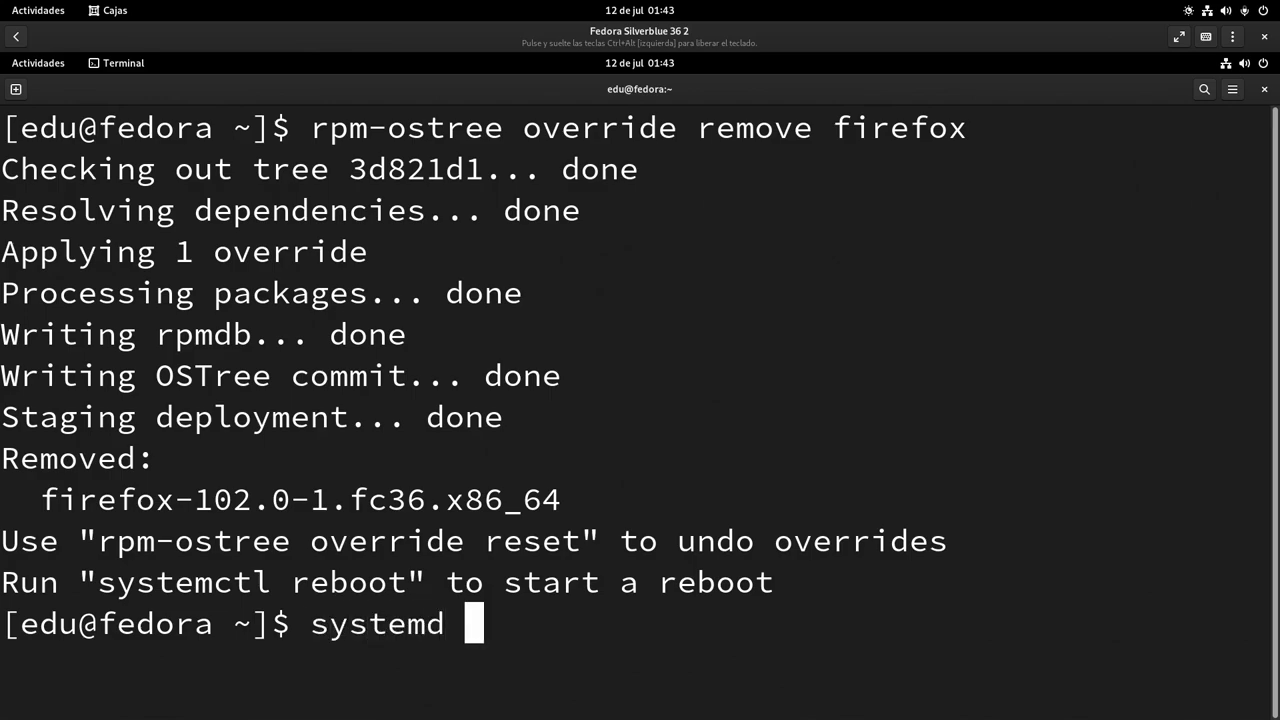
pyautogui.press('BackSpace')
pyautogui.press('BackSpace')
pyautogui.press('BackSpace')
pyautogui.write('mctl')
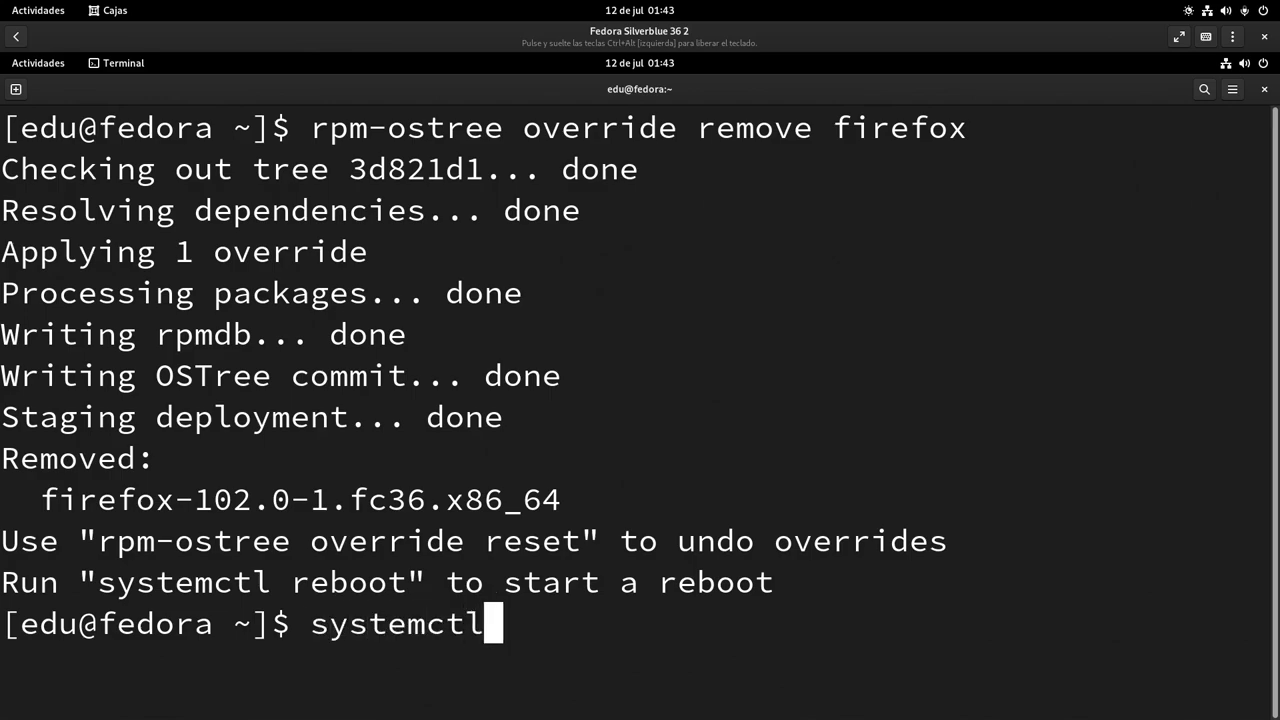
pyautogui.write(' resboo')
pyautogui.press('BackSpace')
pyautogui.press('BackSpace')
pyautogui.press('BackSpace')
pyautogui.press('BackSpace')
pyautogui.write('b')
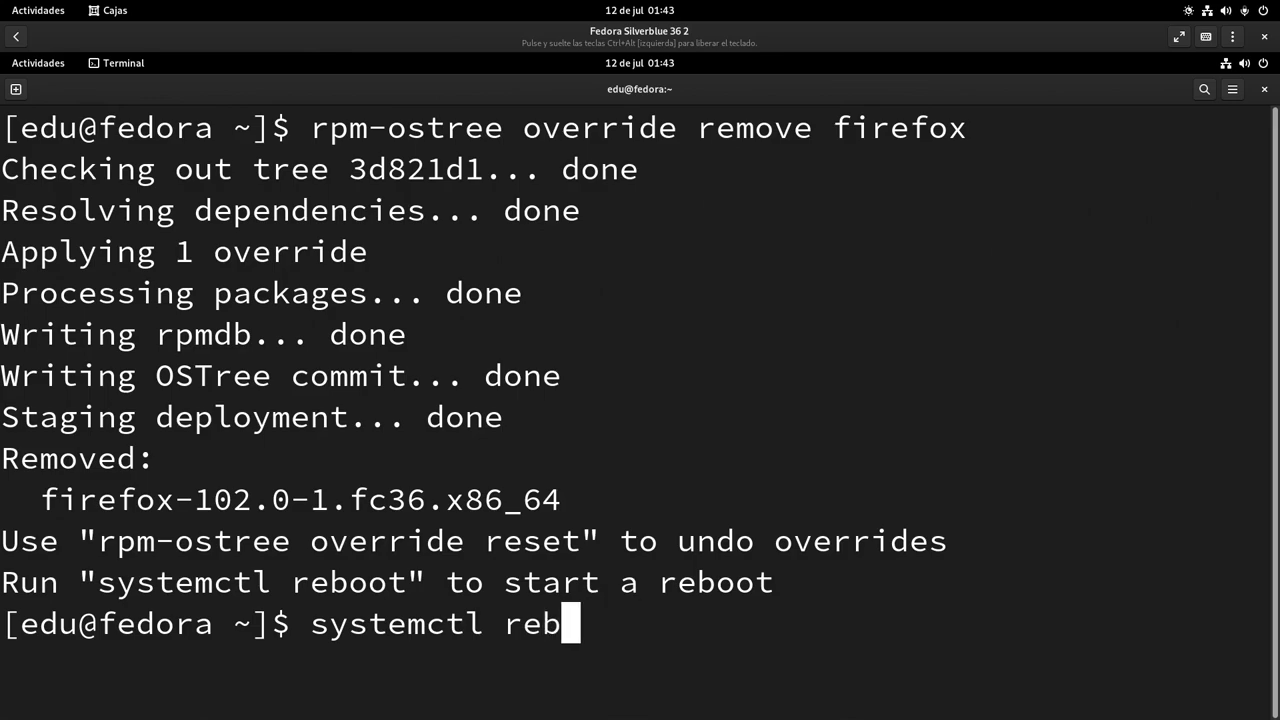
pyautogui.write('oot')
pyautogui.press('Return')
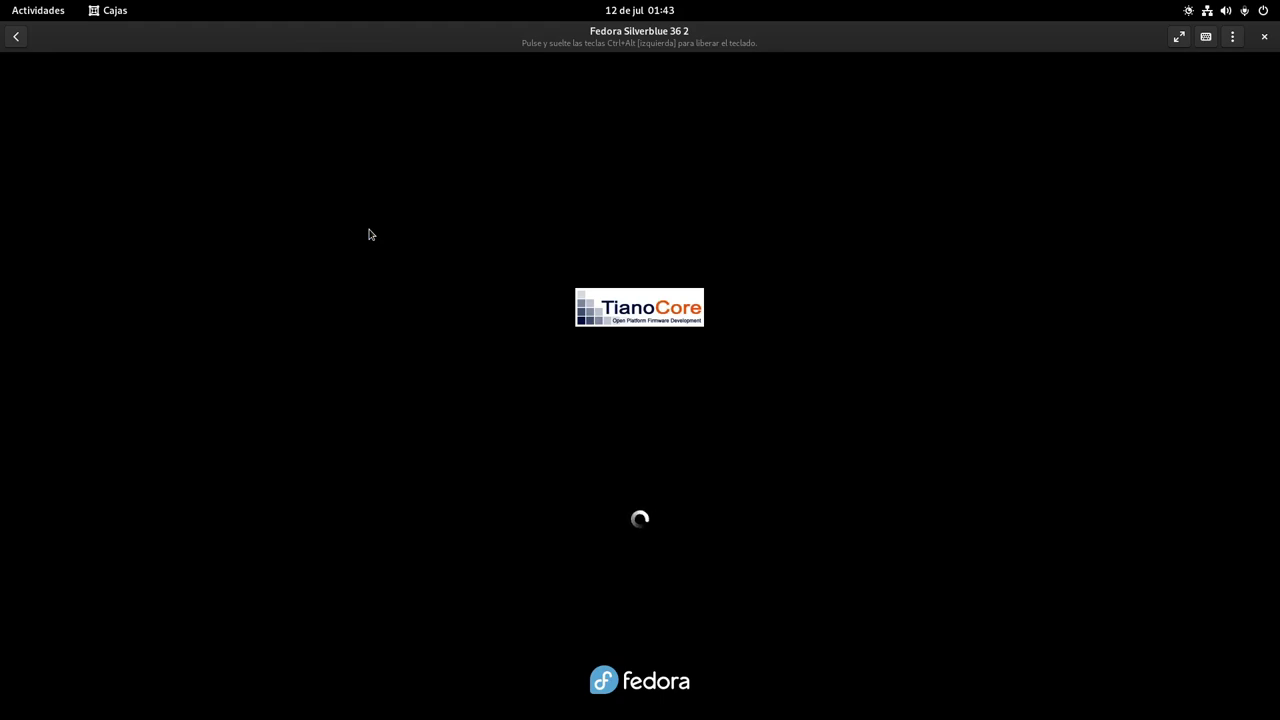
# Log back in with the account password and pin Firefox from the app grid to the dash
pyautogui.write('*******')
pyautogui.press('Return')
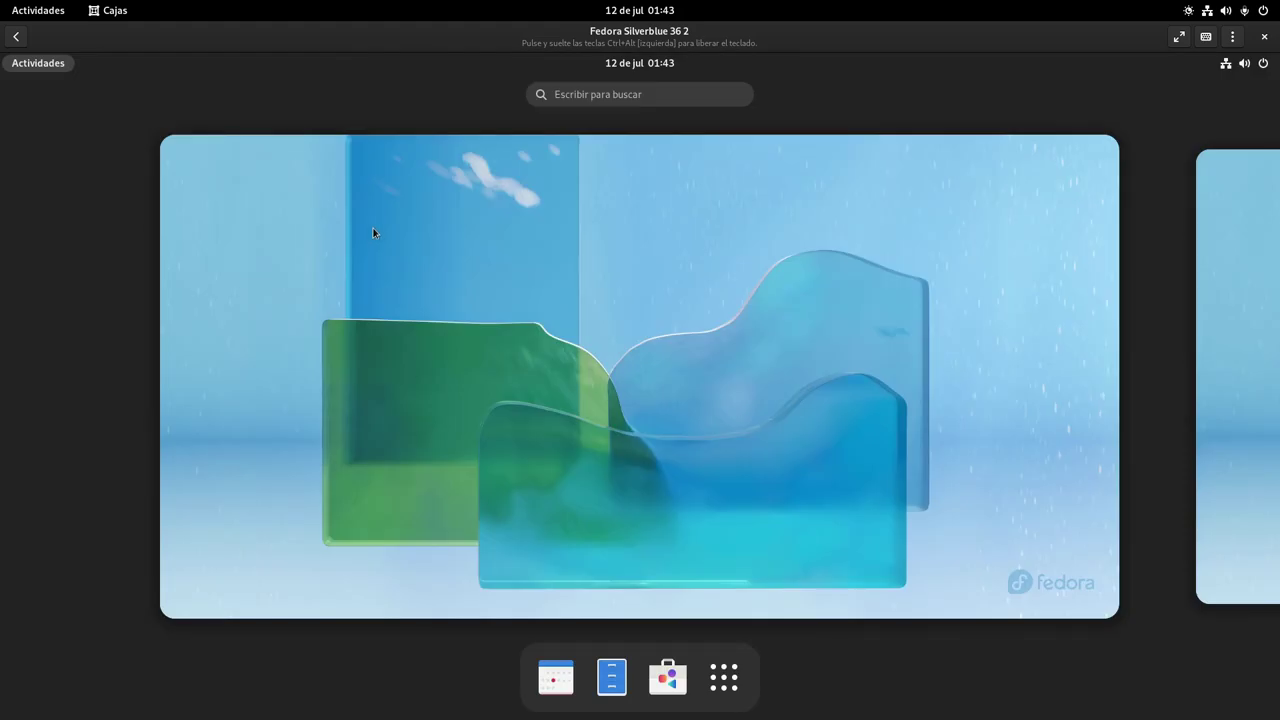
pyautogui.click(724, 678)
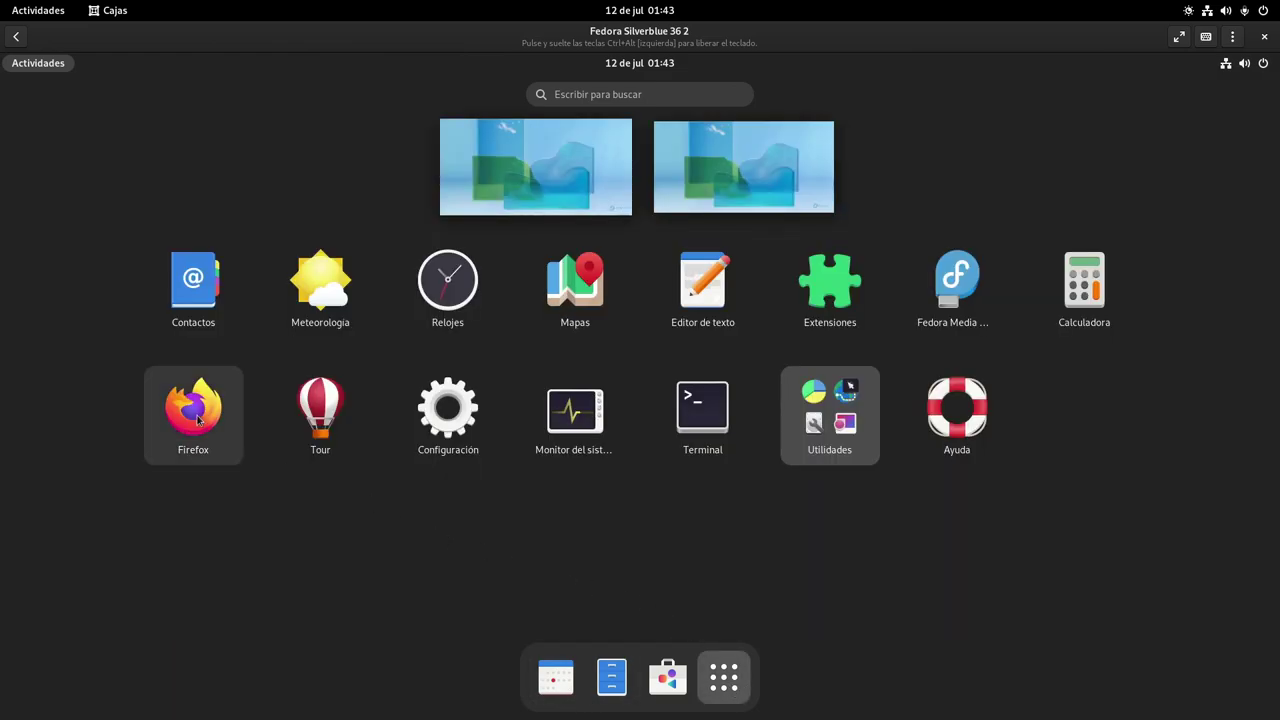
pyautogui.moveTo(193, 410); pyautogui.dragTo(544, 695)
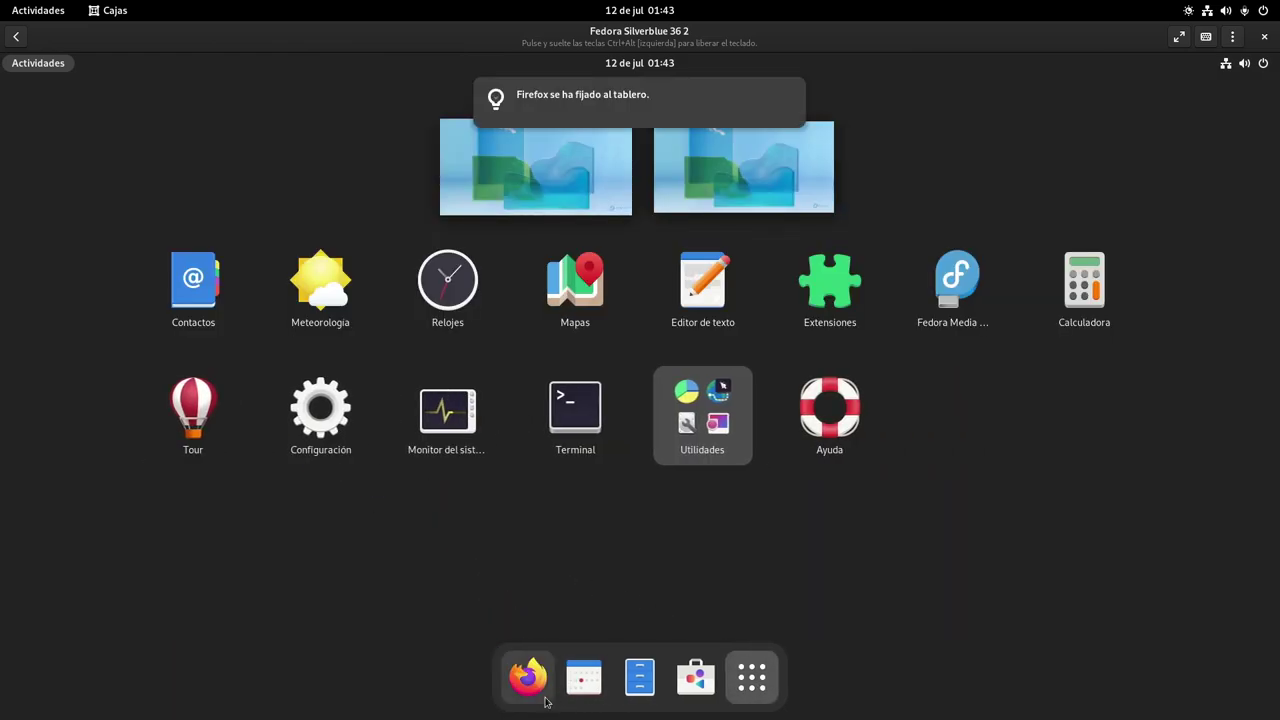
# Launch Firefox from the dash and show its About Firefox version information
pyautogui.click(528, 676)
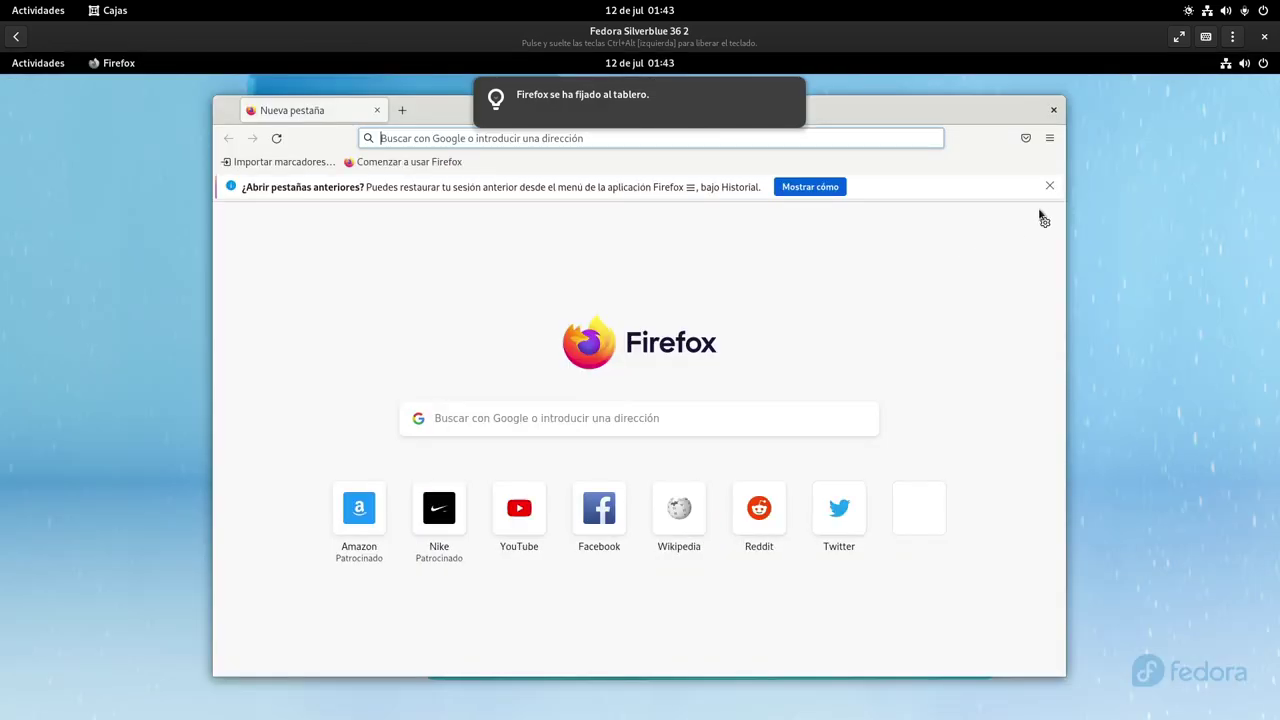
pyautogui.click(1049, 138)
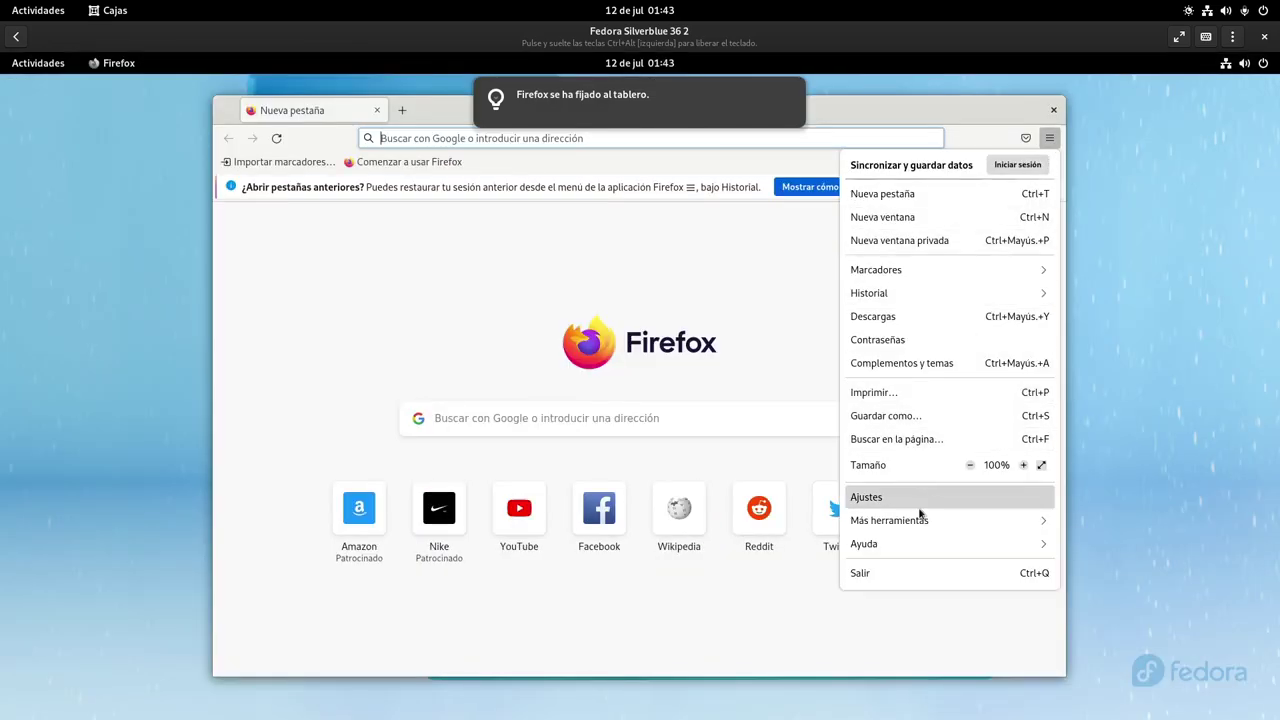
pyautogui.click(905, 543)
pyautogui.click(889, 313)
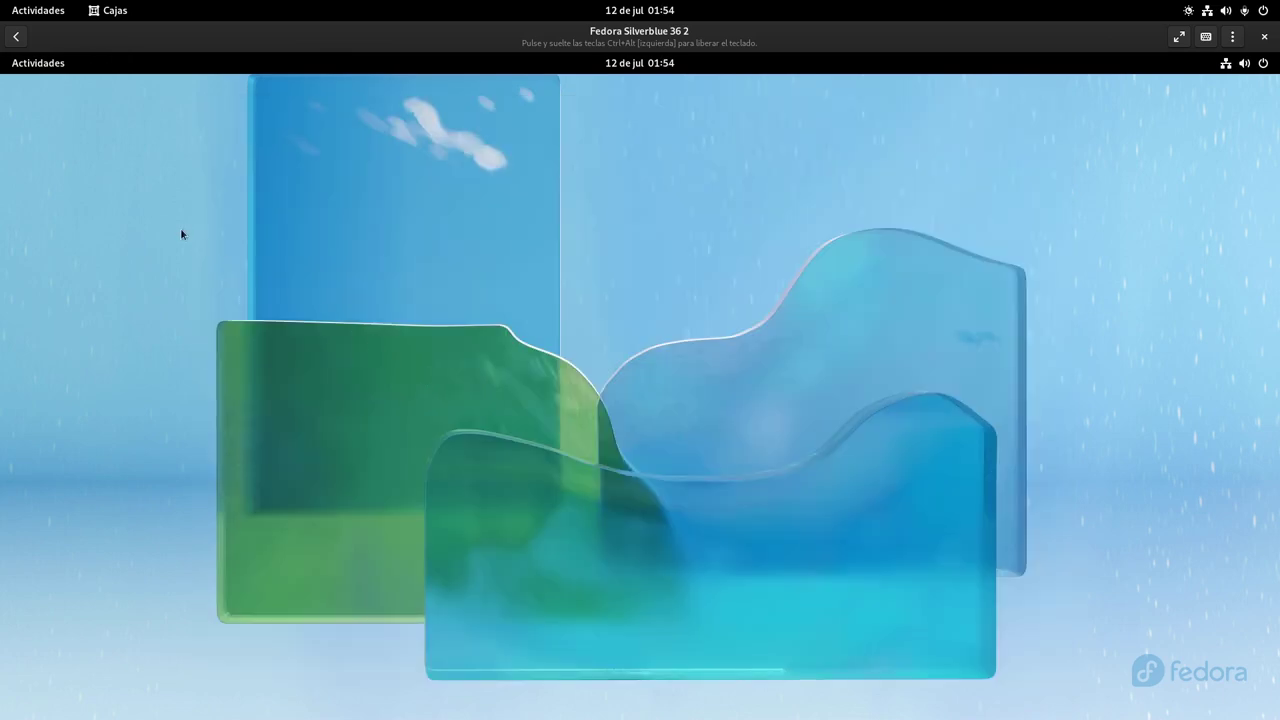
# Launch Firefox and check About Firefox, confirming the 102.0.1 Flatpak build
pyautogui.click(38, 63)
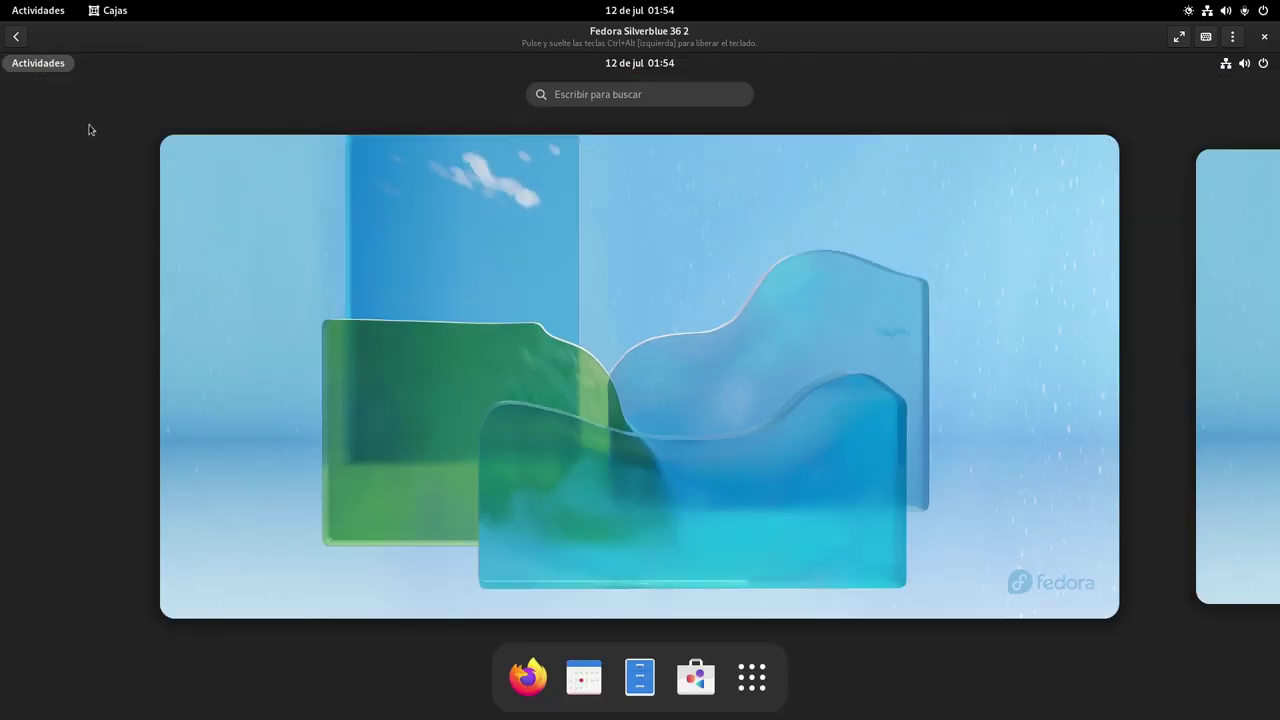
pyautogui.click(522, 679)
pyautogui.click(1049, 138)
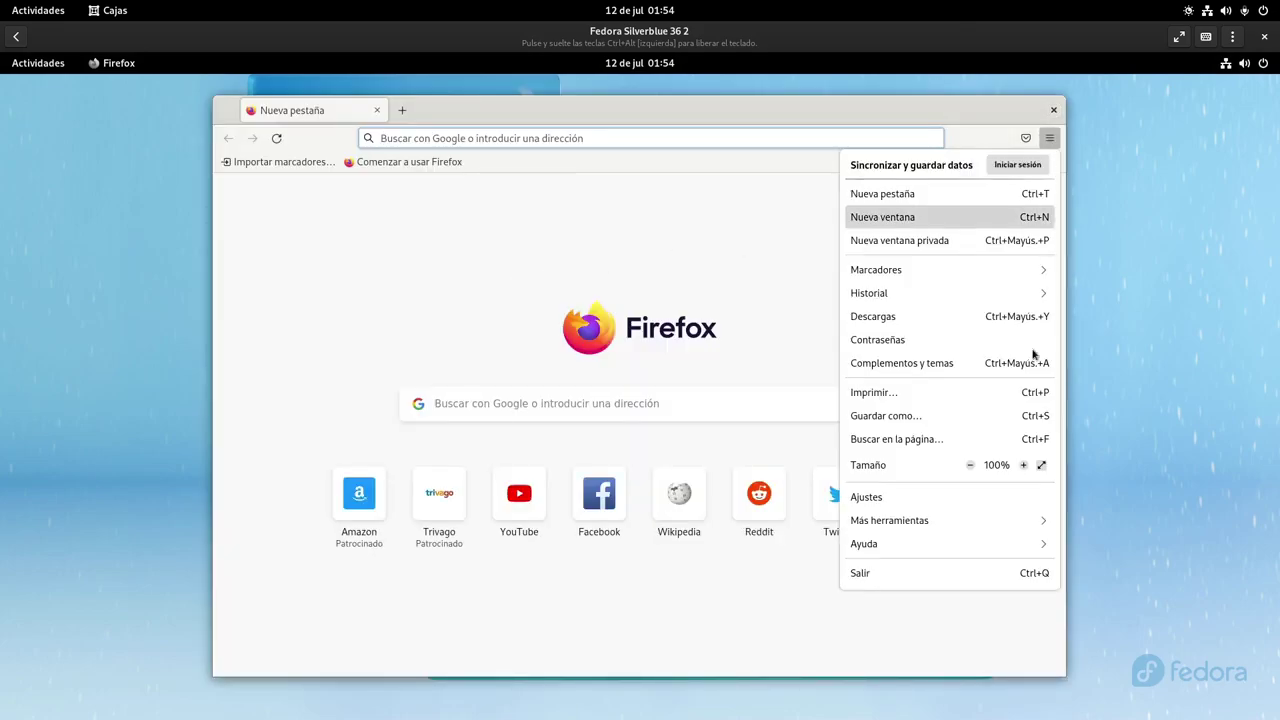
pyautogui.click(923, 543)
pyautogui.click(883, 318)
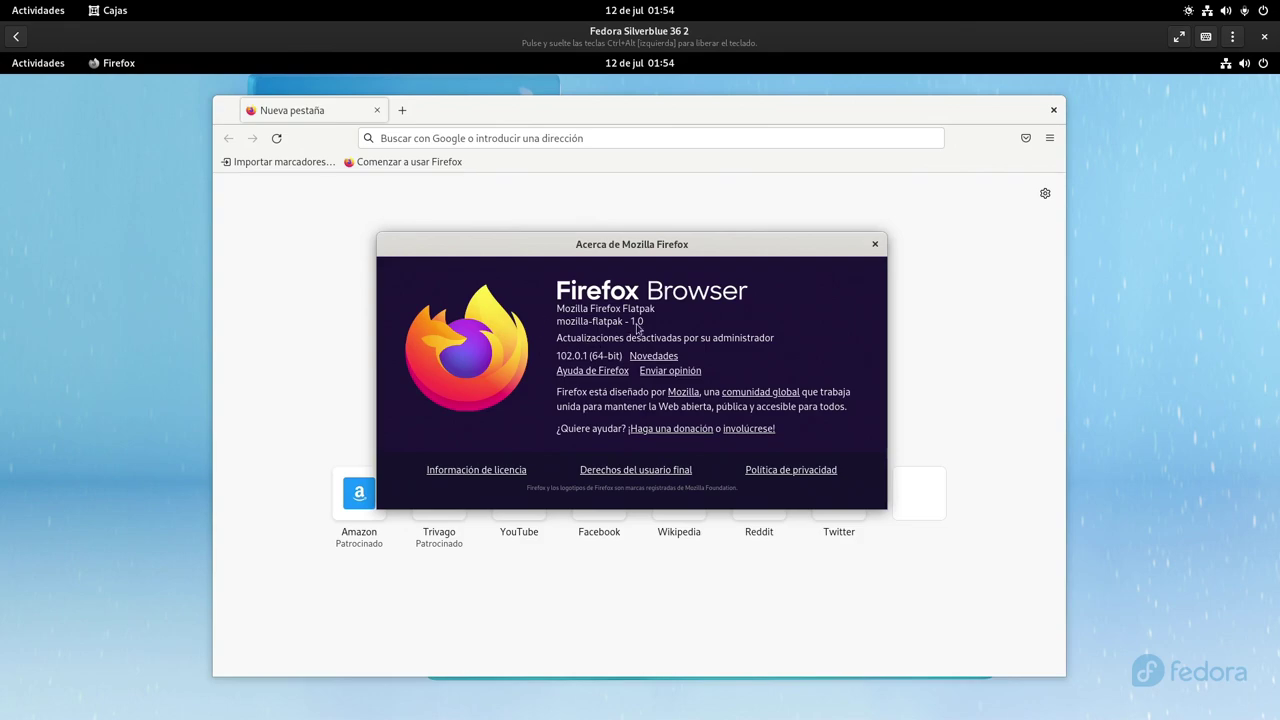
# Close the About dialog and Firefox, then return to the guest's Activities overview
pyautogui.click(874, 244)
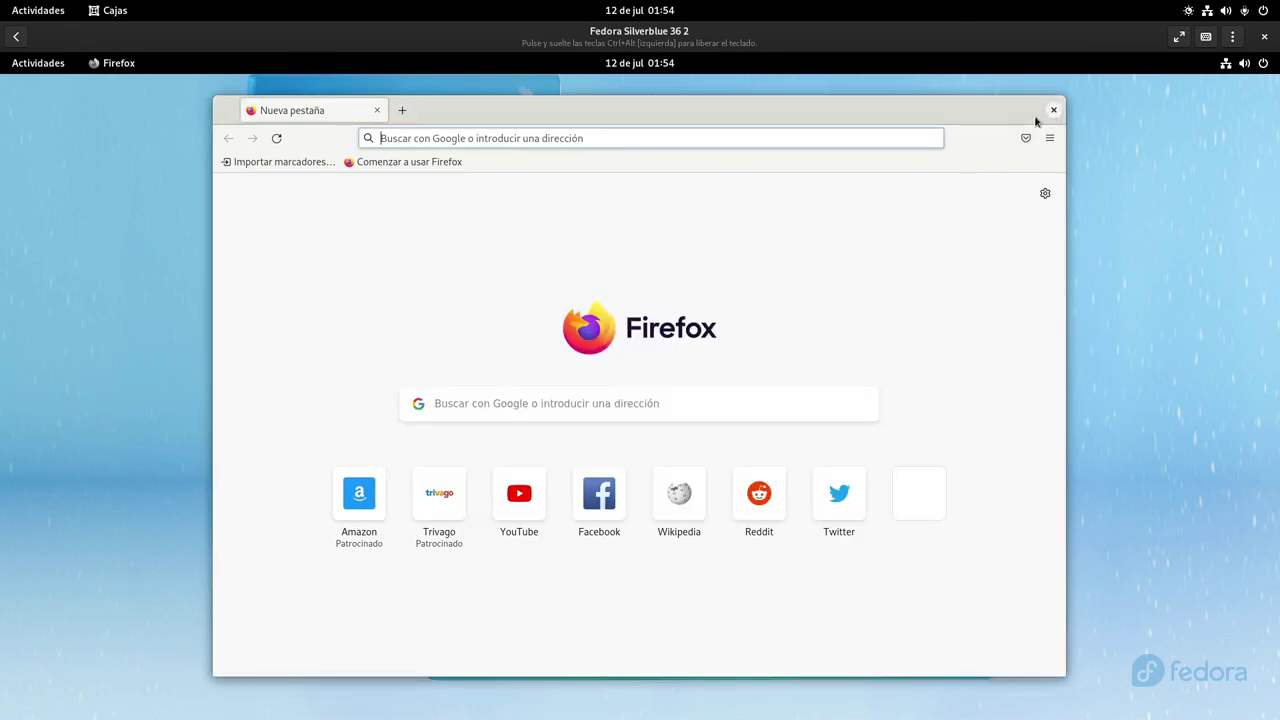
pyautogui.click(1053, 110)
pyautogui.press('super')
# Search Software for 'extens' and open the Flathub Gestor de extensiones details page
pyautogui.click(752, 677)
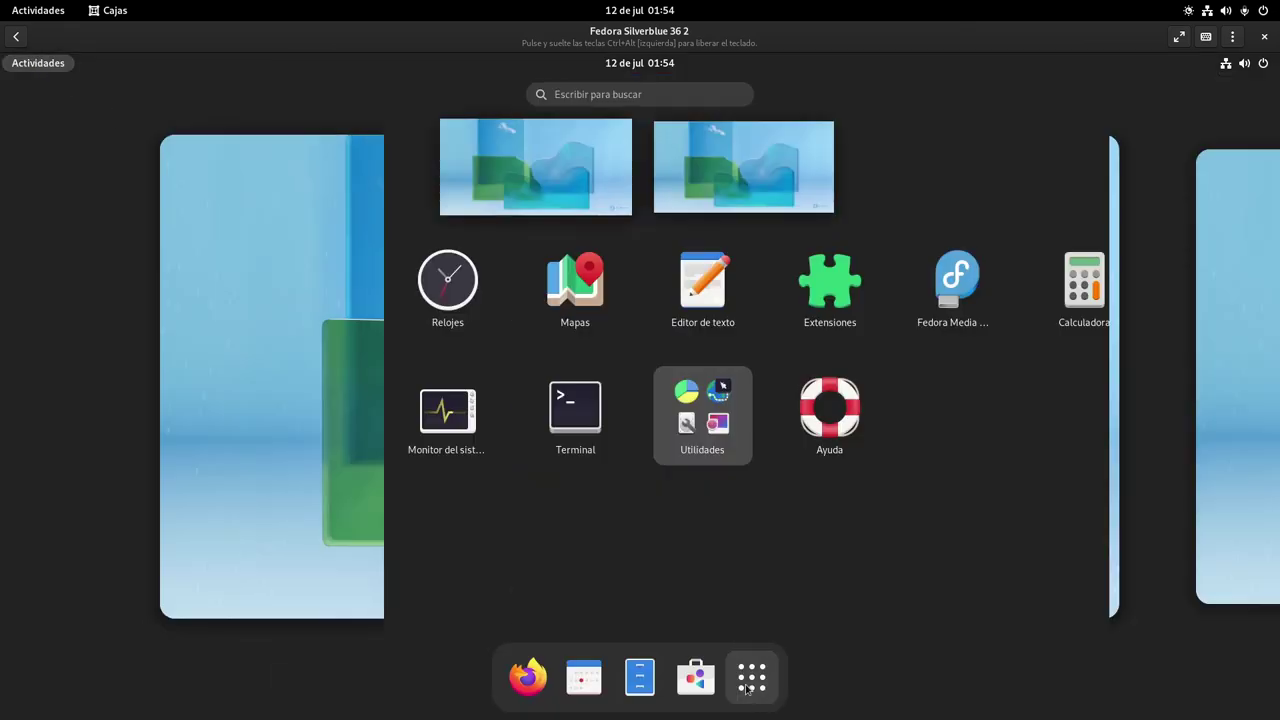
pyautogui.click(696, 677)
pyautogui.click(255, 127)
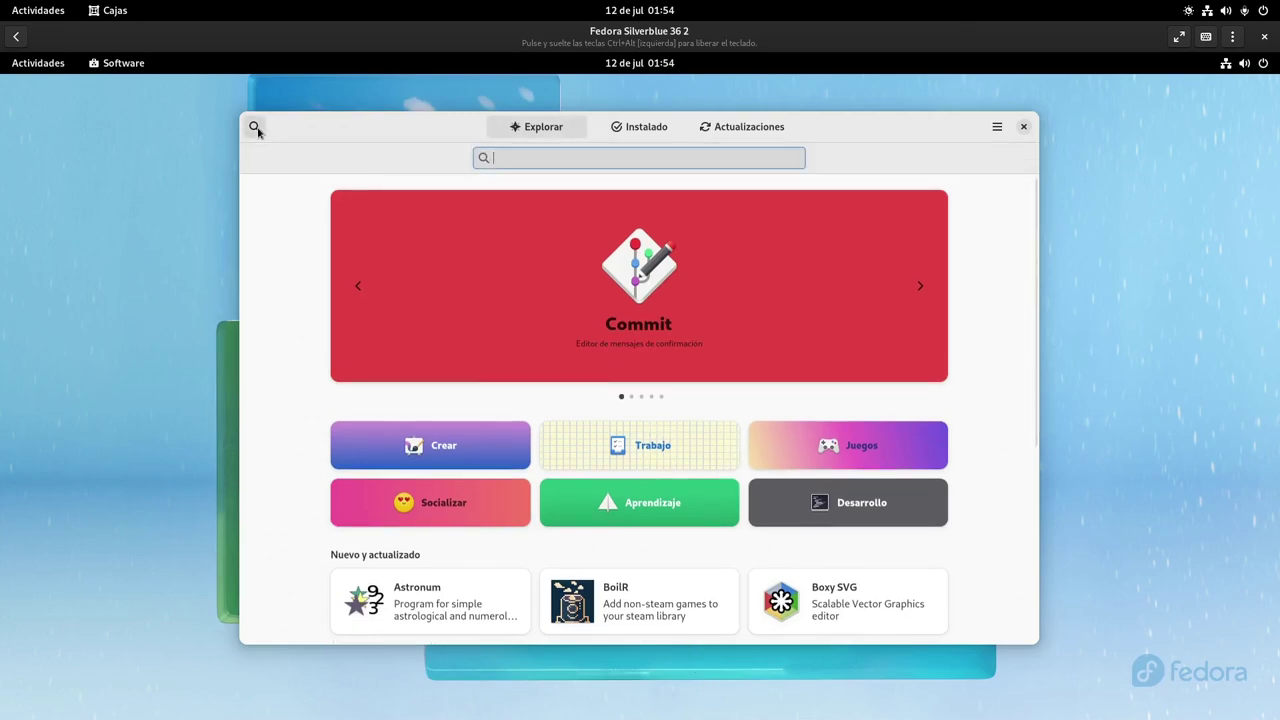
pyautogui.write('extens')
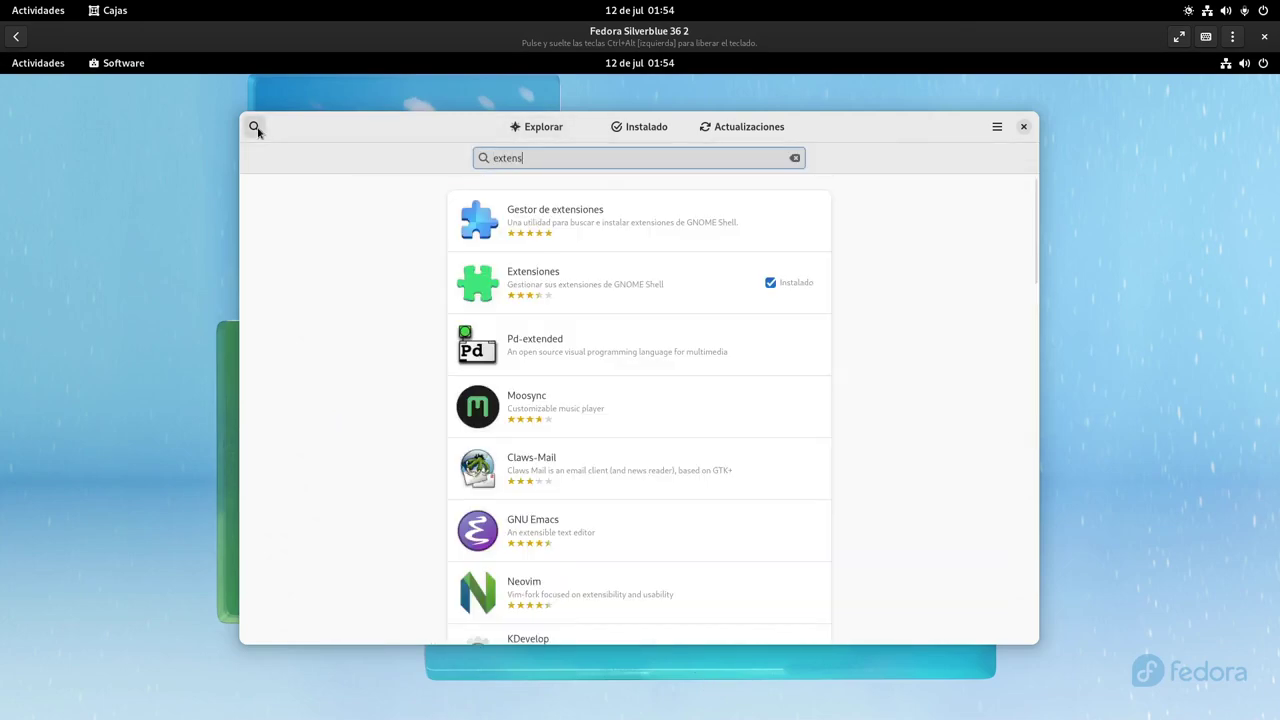
pyautogui.click(650, 209)
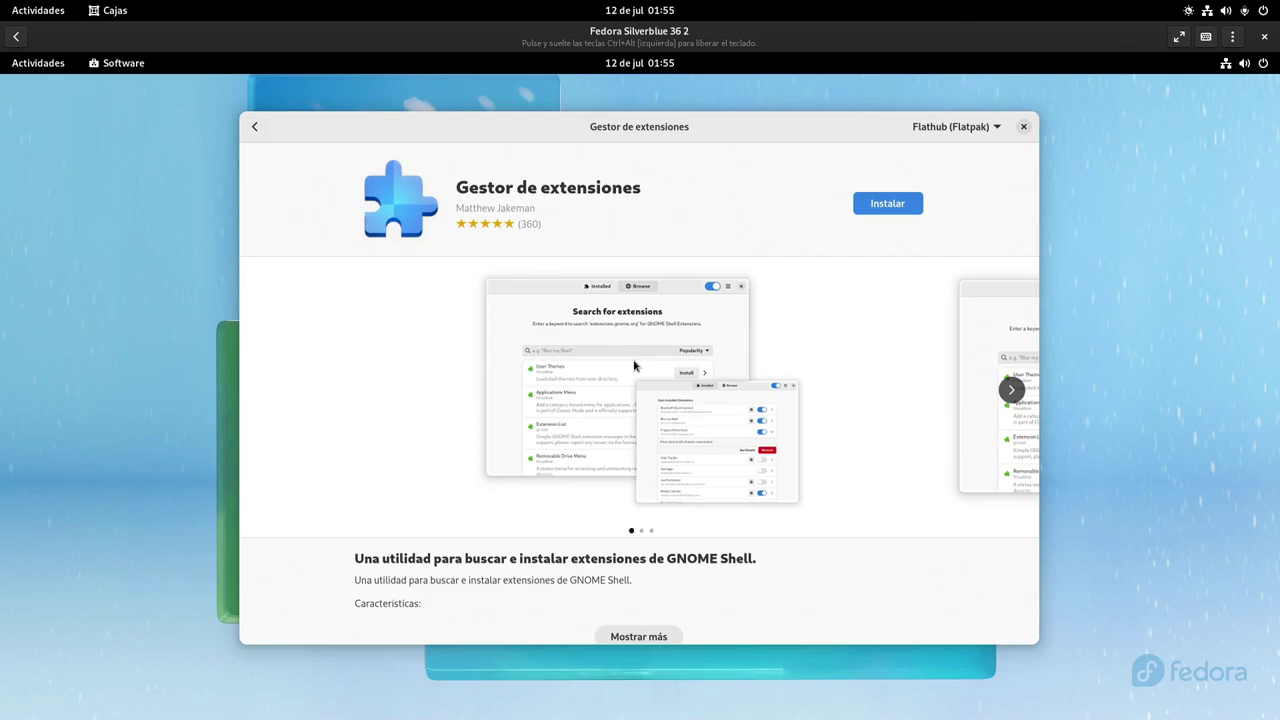
pyautogui.press('super')
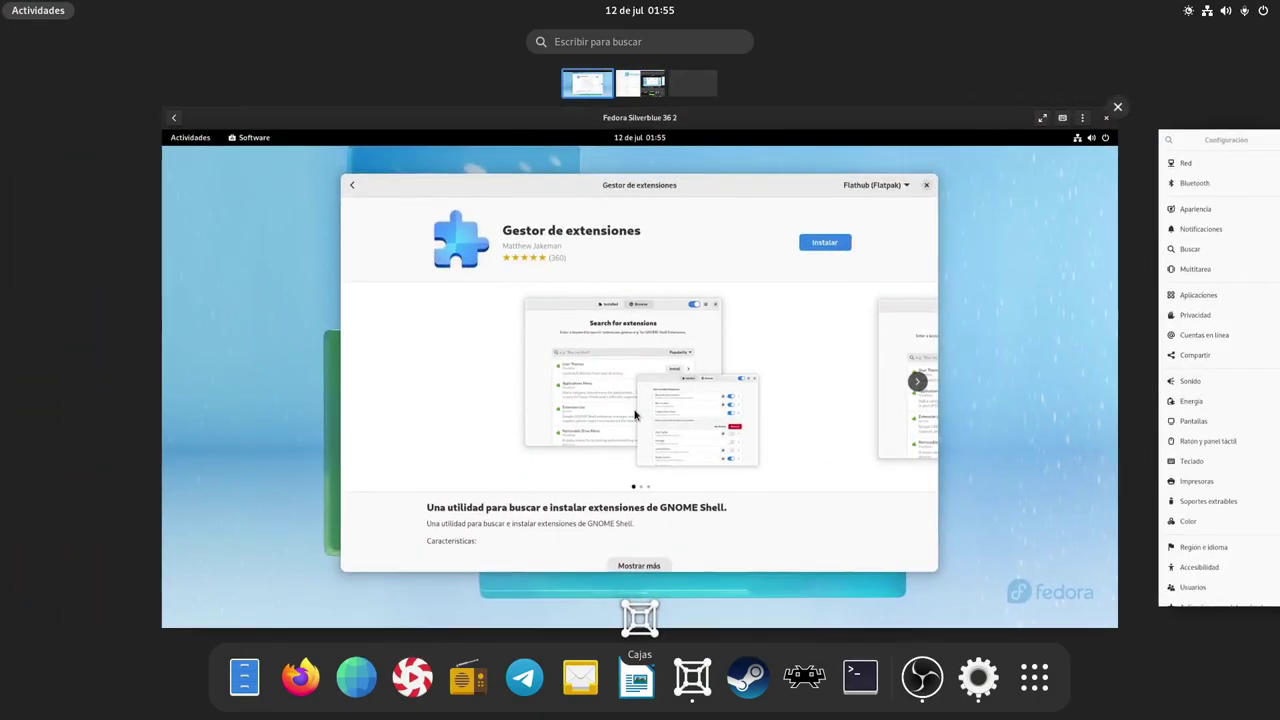
pyautogui.click(634, 414)
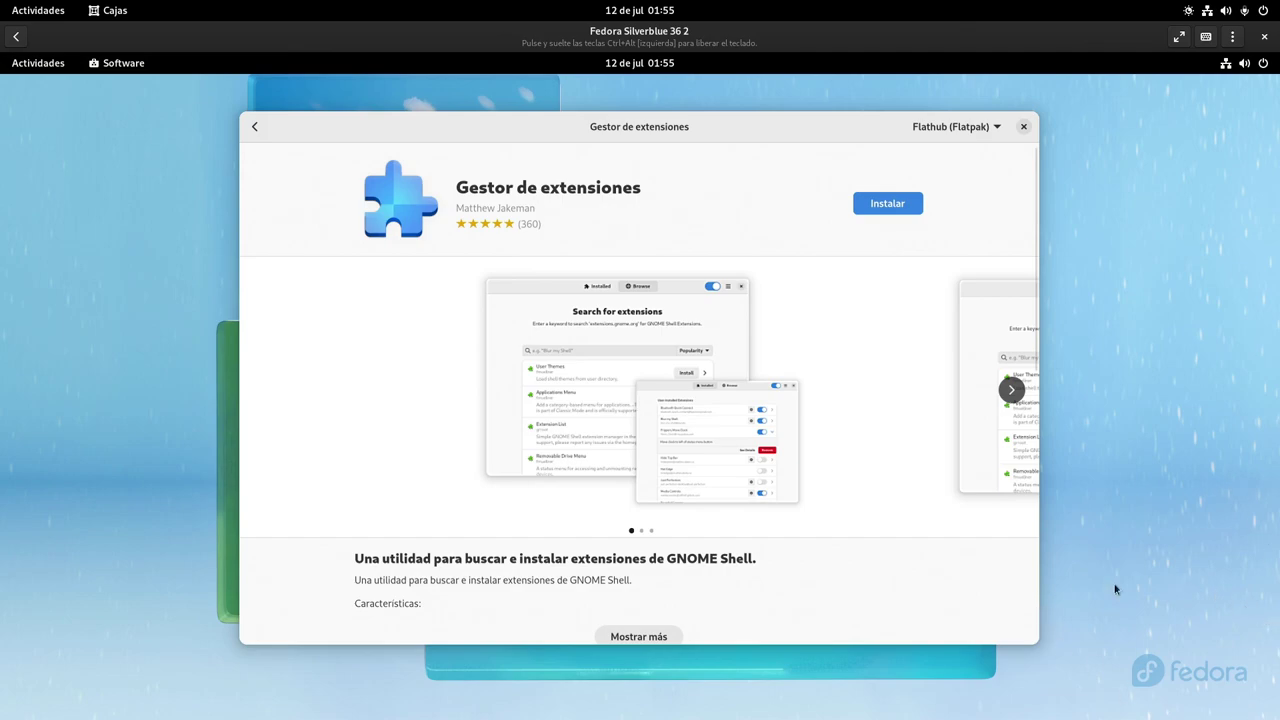
# Open and dismiss the guest's Activities overview to get back to Software's Explorar page
pyautogui.click(36, 63)
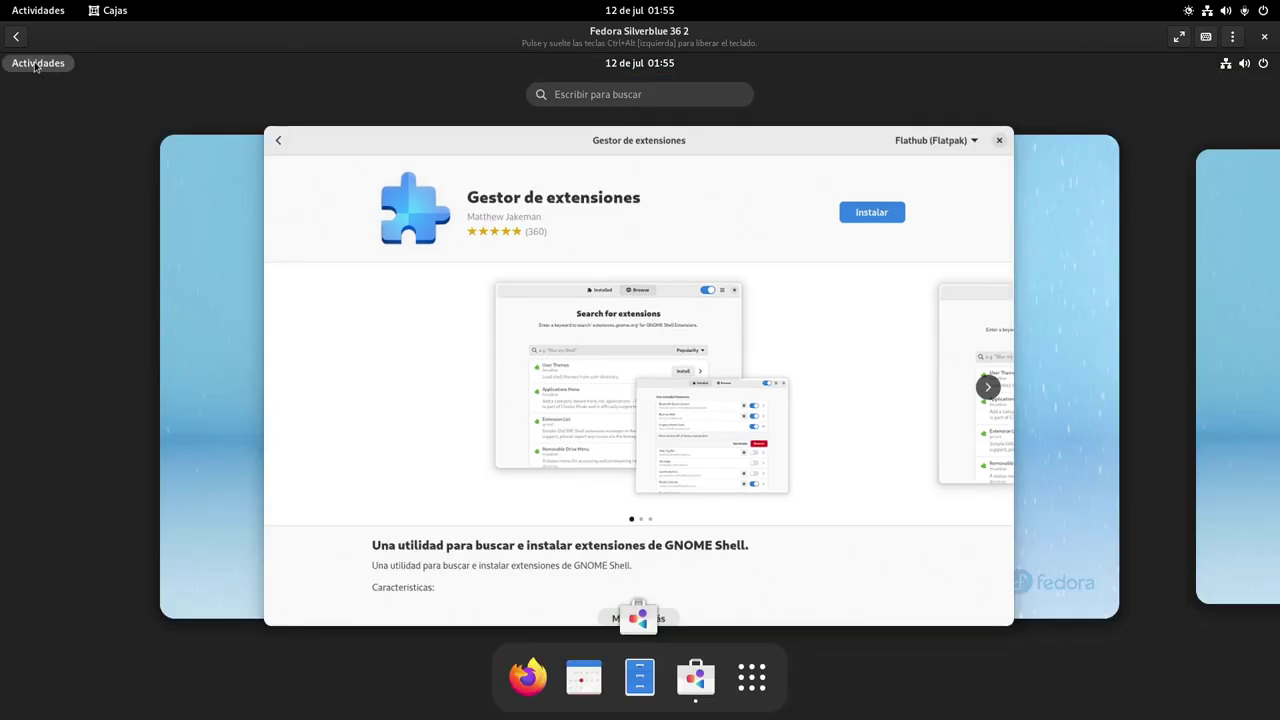
pyautogui.click(36, 64)
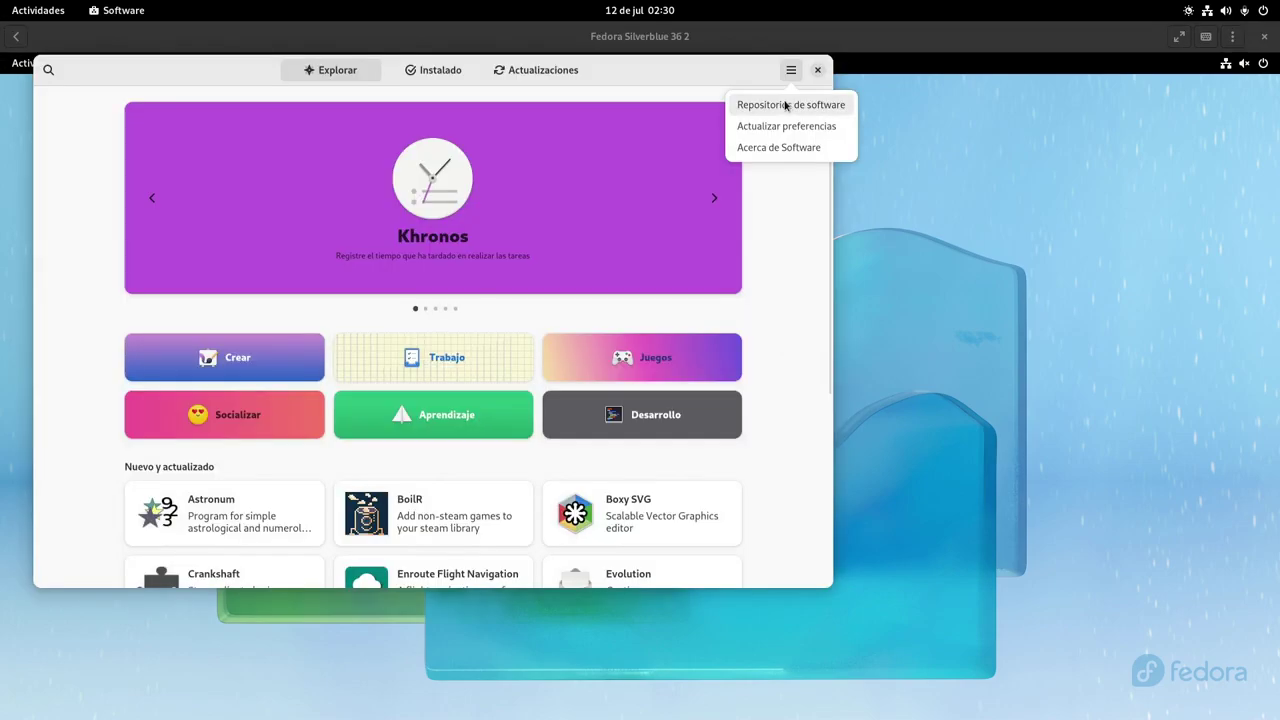
# Review the Repositorios de software list, including RPM Fusion Nonfree Steam, then close it
pyautogui.click(789, 105)
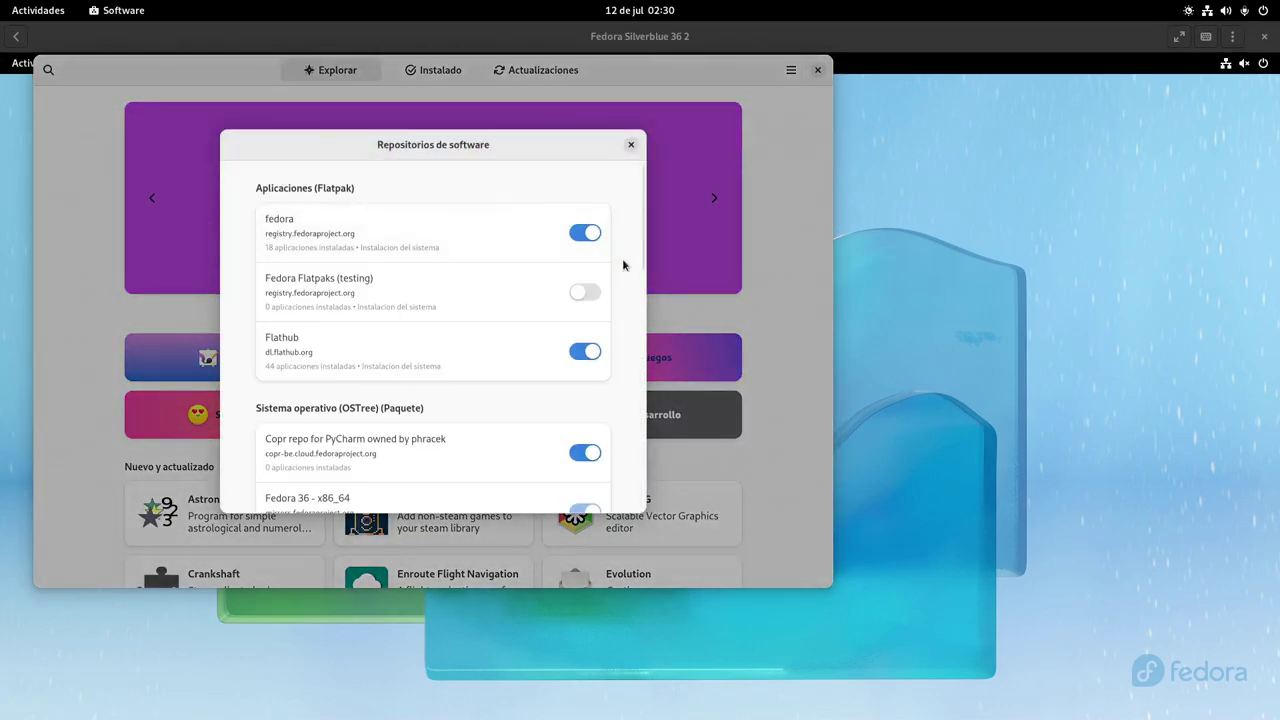
pyautogui.scroll(-2, 619, 268)
pyautogui.scroll(-10, 619, 268)
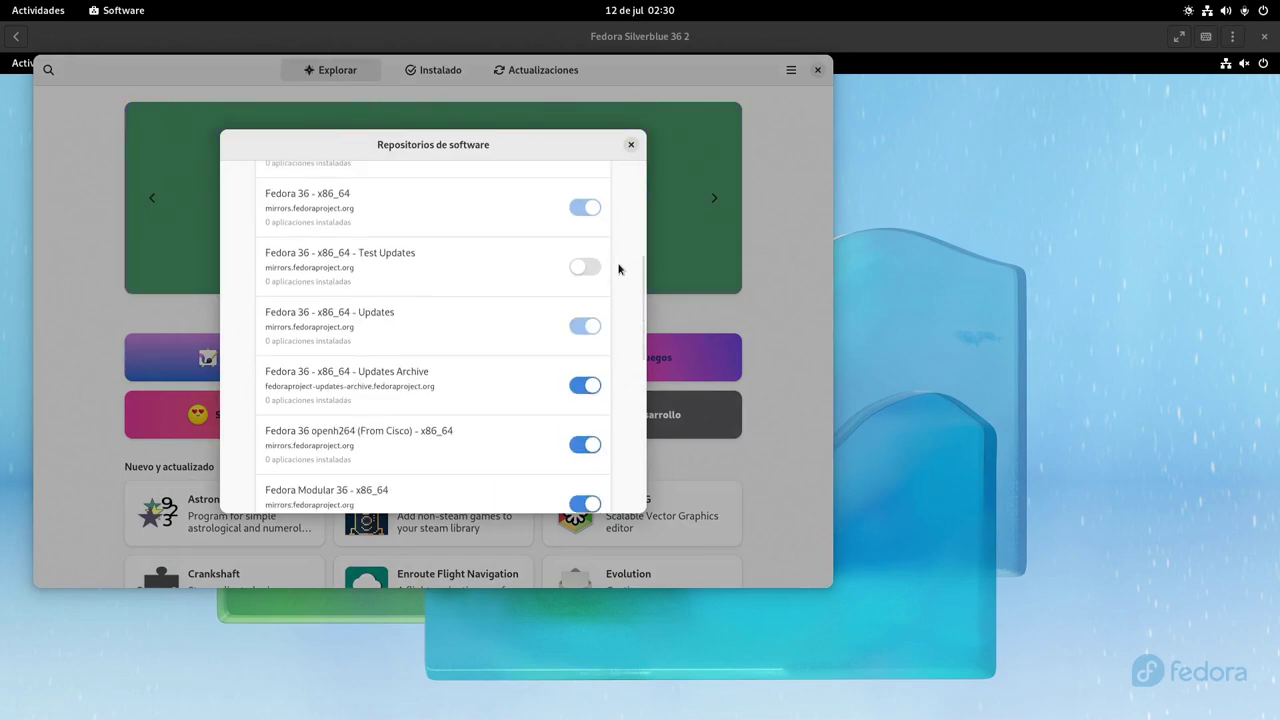
pyautogui.scroll(-6, 619, 268)
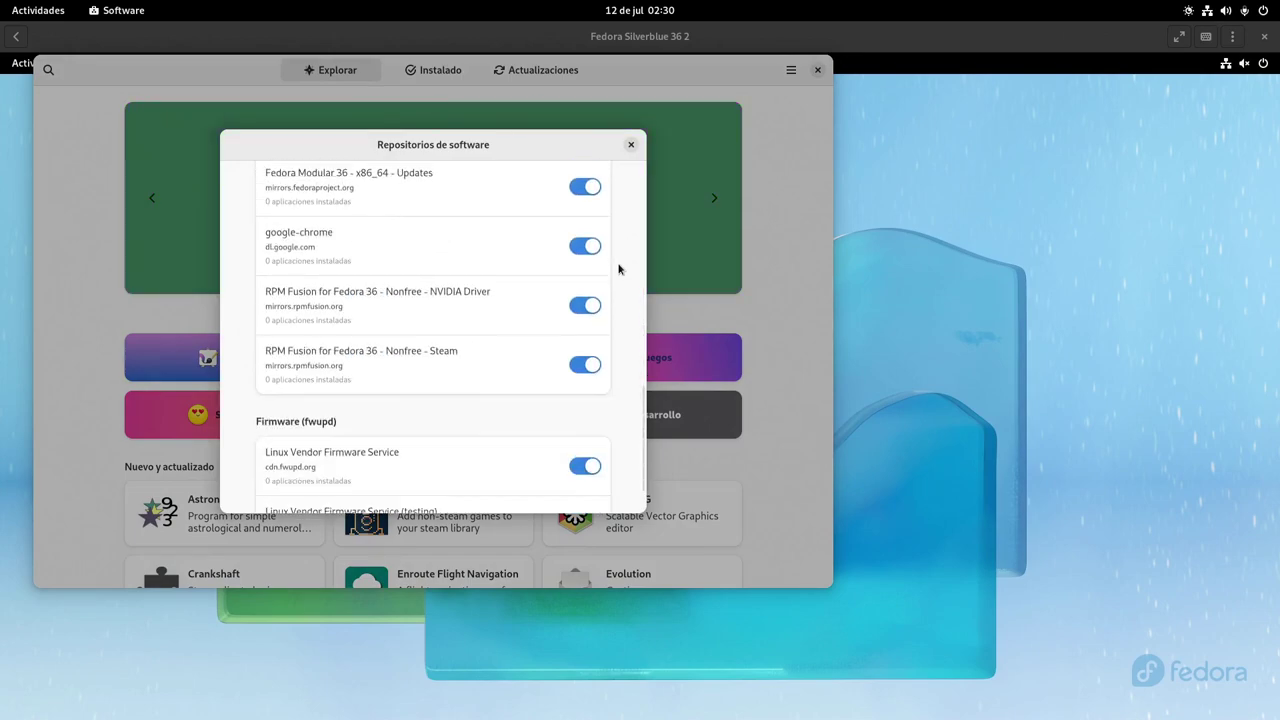
pyautogui.scroll(18, 619, 268)
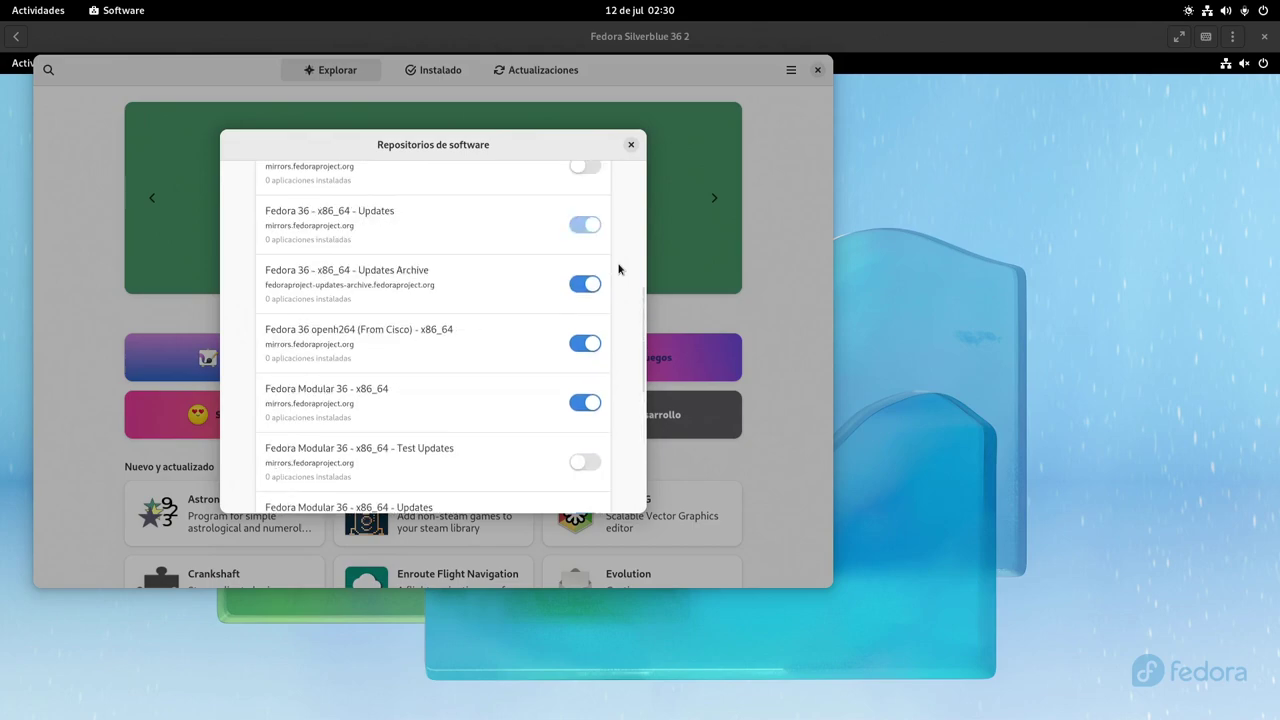
pyautogui.scroll(1, 619, 268)
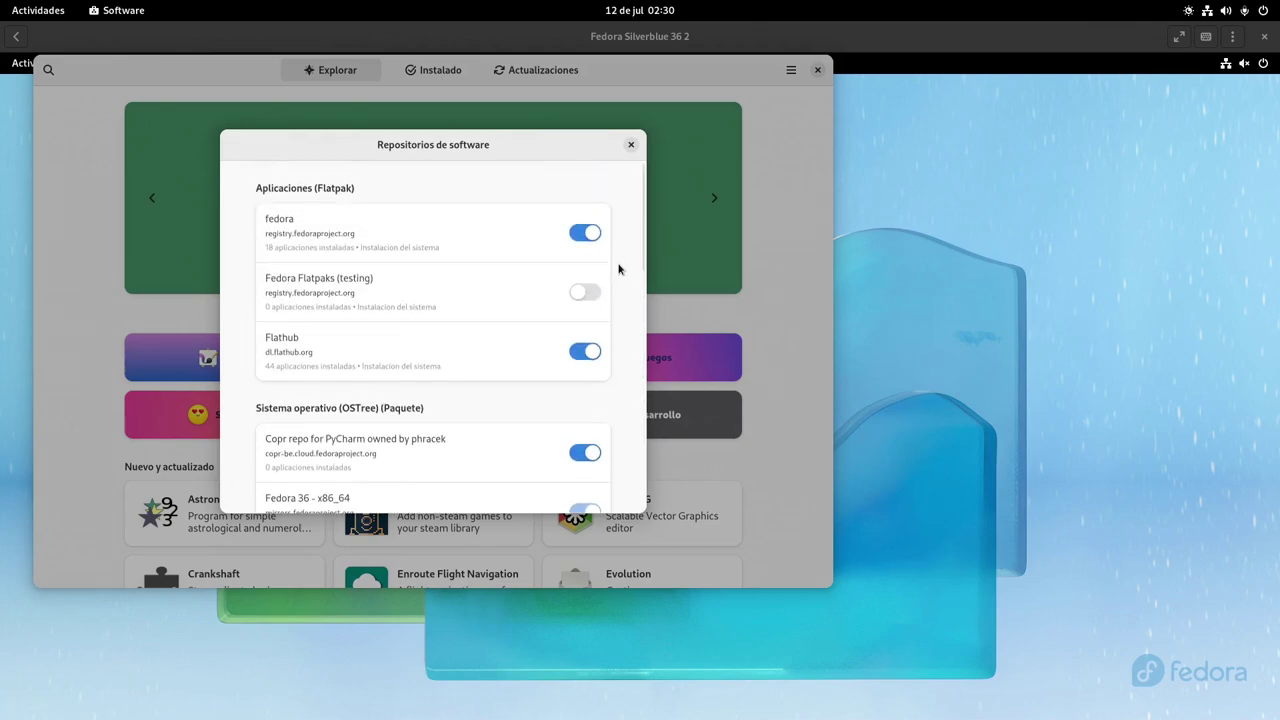
pyautogui.scroll(-4, 619, 268)
pyautogui.scroll(-13, 619, 268)
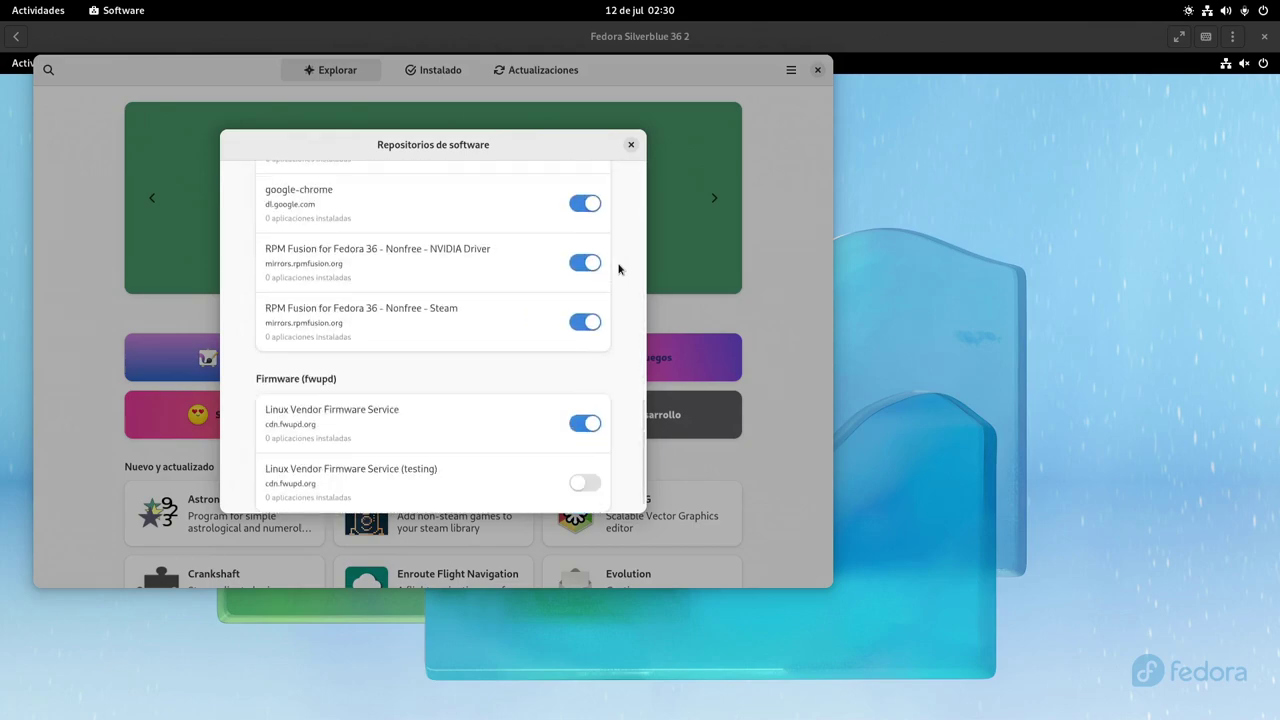
pyautogui.click(629, 146)
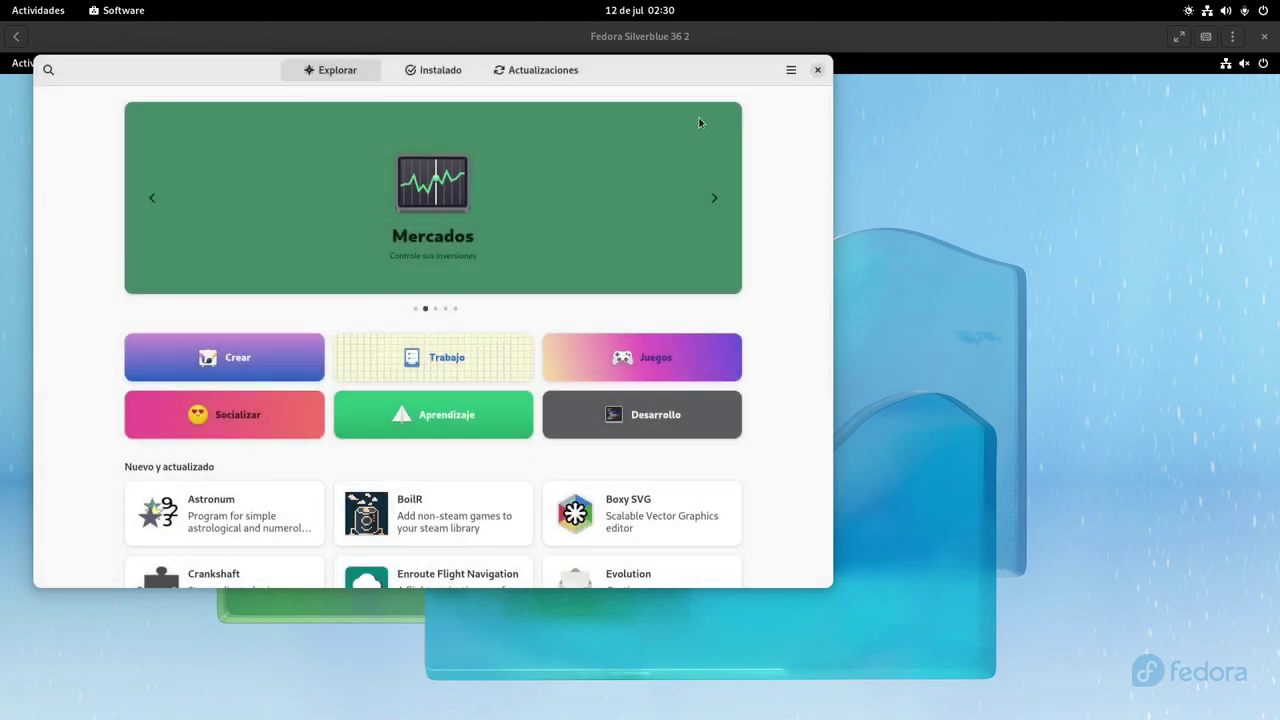
# Close Software and open a full-screen Terminal with enlarged text
pyautogui.click(818, 70)
pyautogui.click(37, 64)
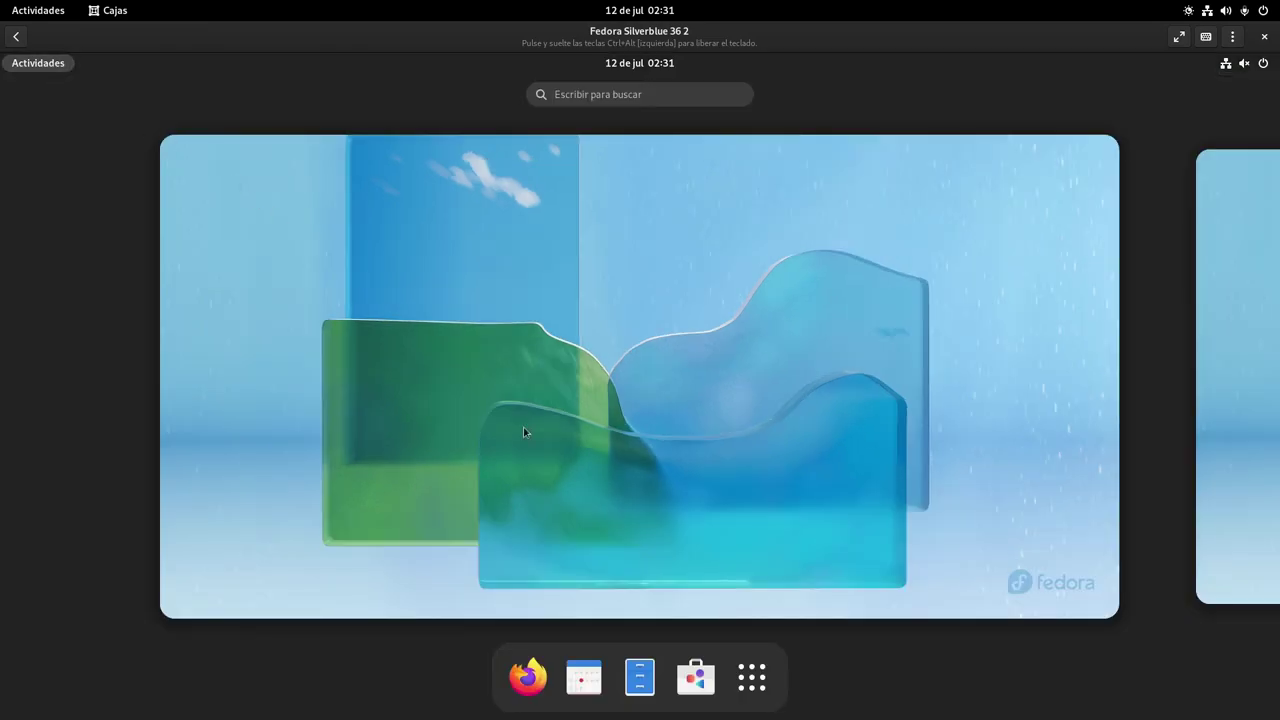
pyautogui.click(752, 678)
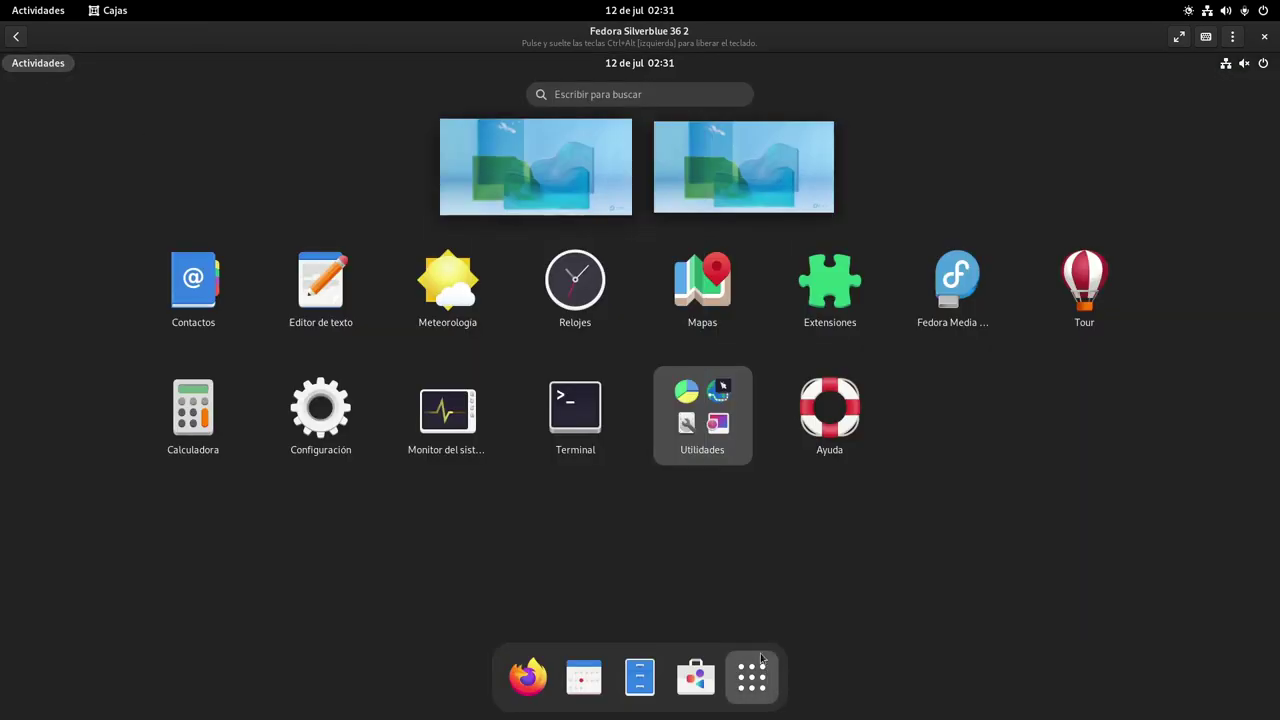
pyautogui.click(575, 408)
pyautogui.press('super+Up')
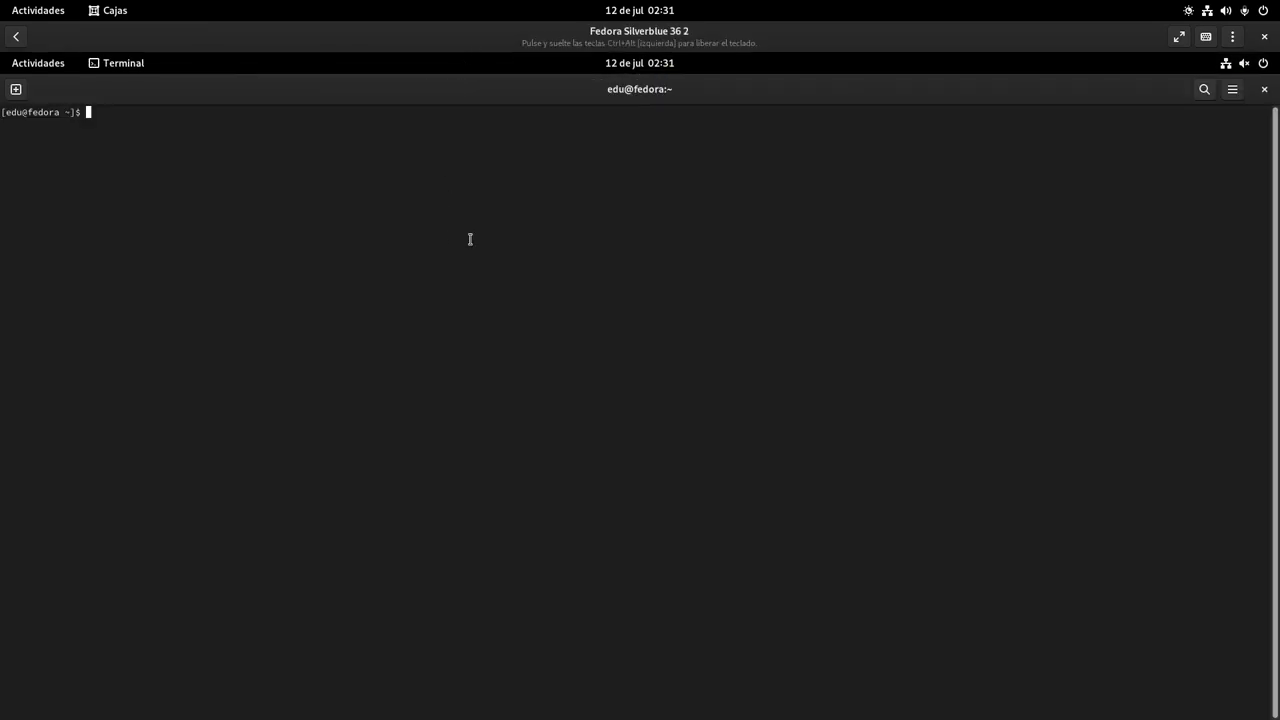
pyautogui.hotkey('ctrl', '+')
pyautogui.hotkey('ctrl', '+')
pyautogui.hotkey('ctrl', '+')
pyautogui.hotkey('ctrl', '+')
pyautogui.hotkey('ctrl', '+')
pyautogui.hotkey('ctrl', '+')
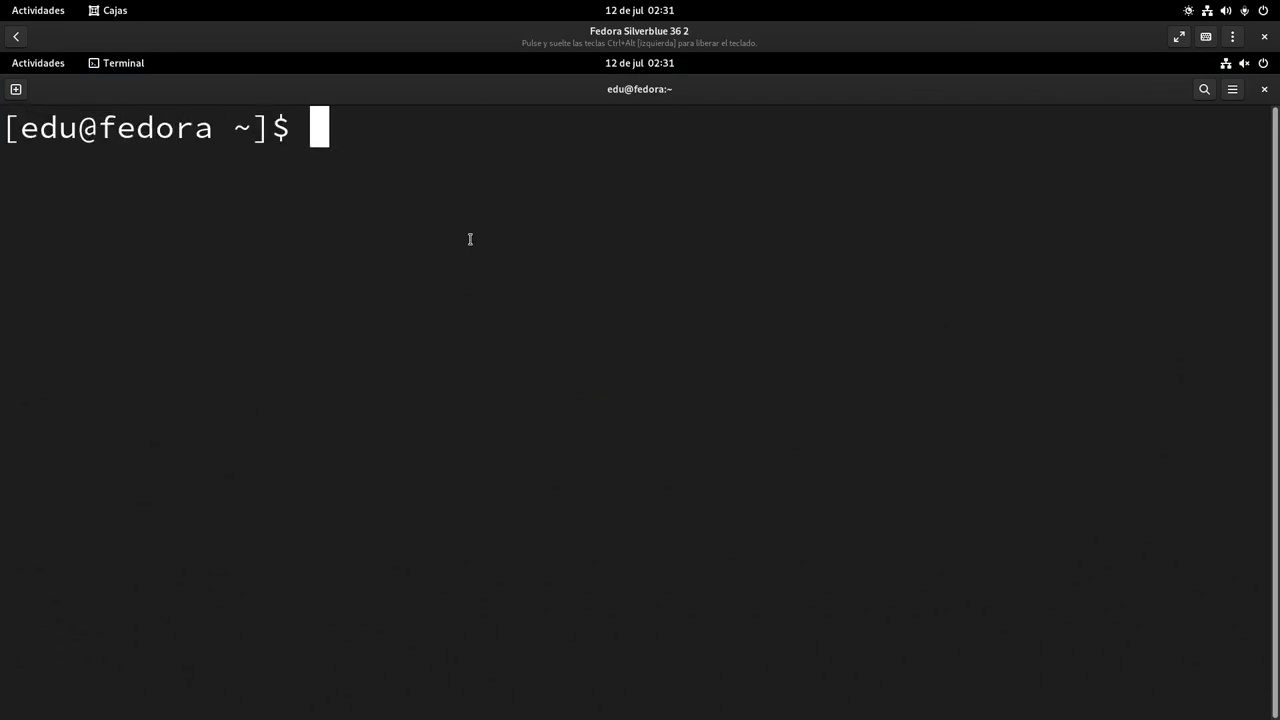
# Attempt 'rpm-ostree install steam-devices', then paste and run 'sudo rpm-ostree cleanup -m' from the notes
pyautogui.write('rpm-ostree inst')
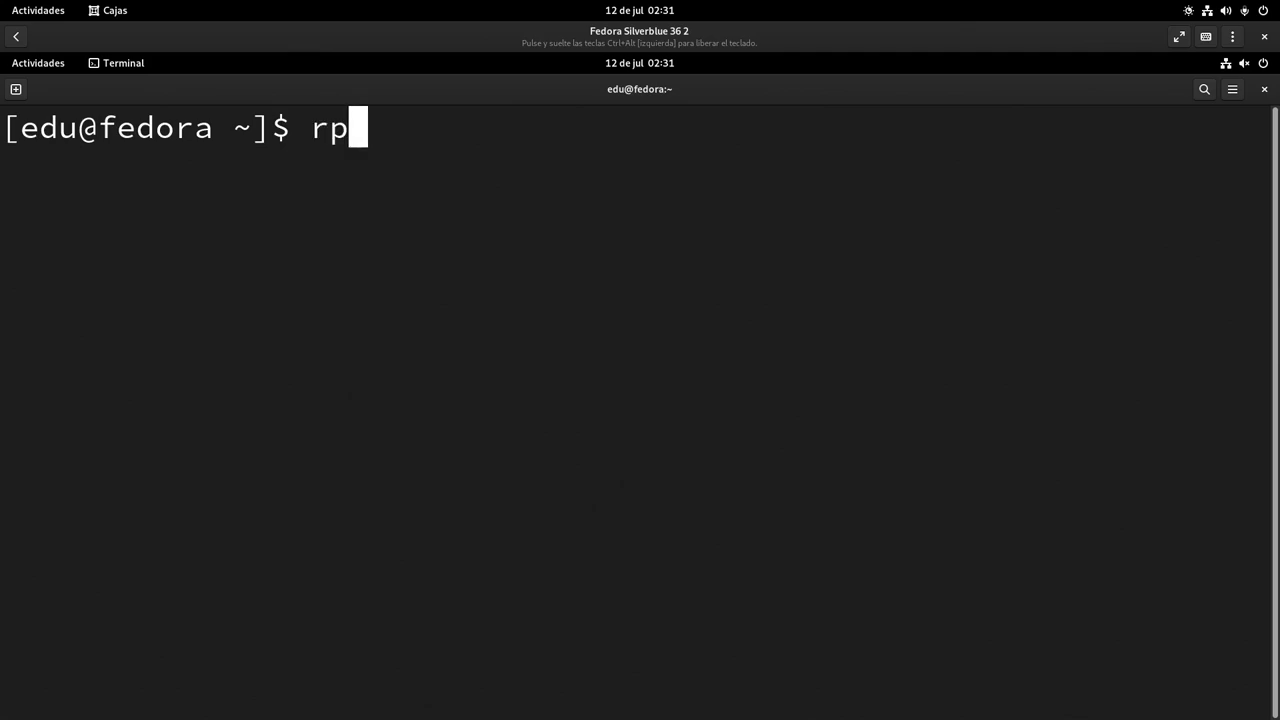
pyautogui.write('all ')
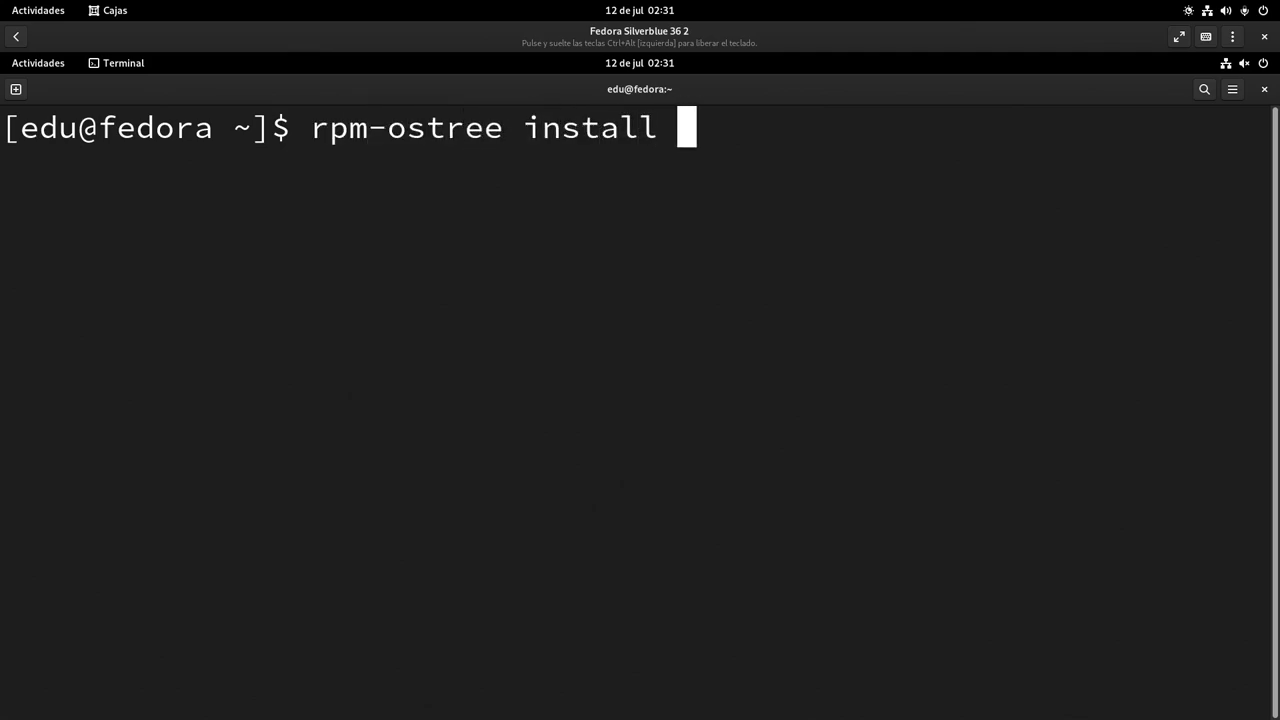
pyautogui.write('steam-devices')
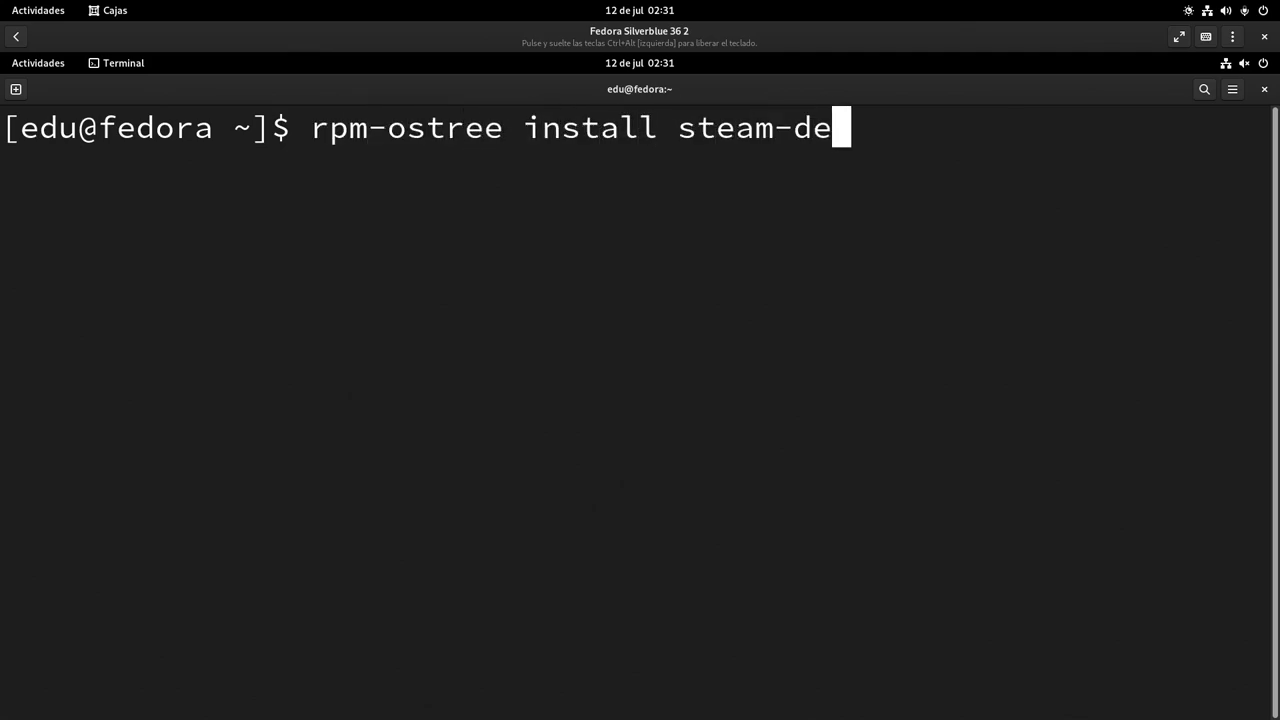
pyautogui.press('Return')
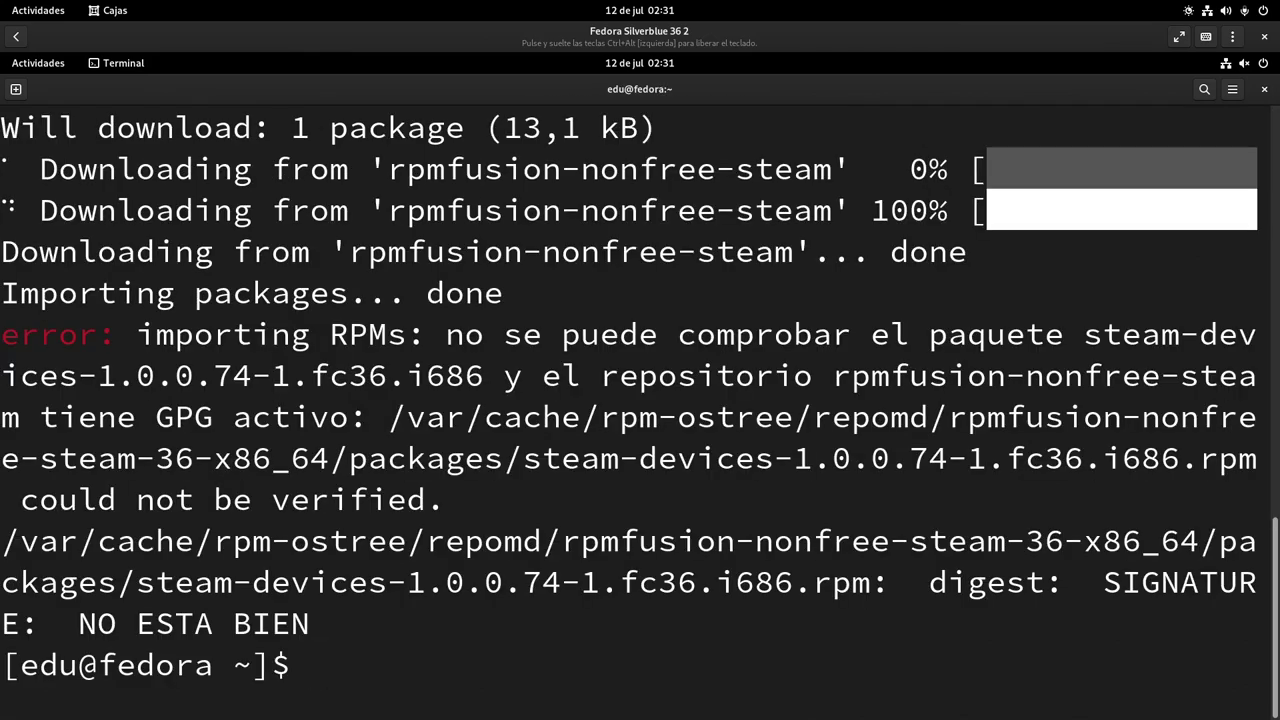
pyautogui.hotkey('alt', 'Tab')
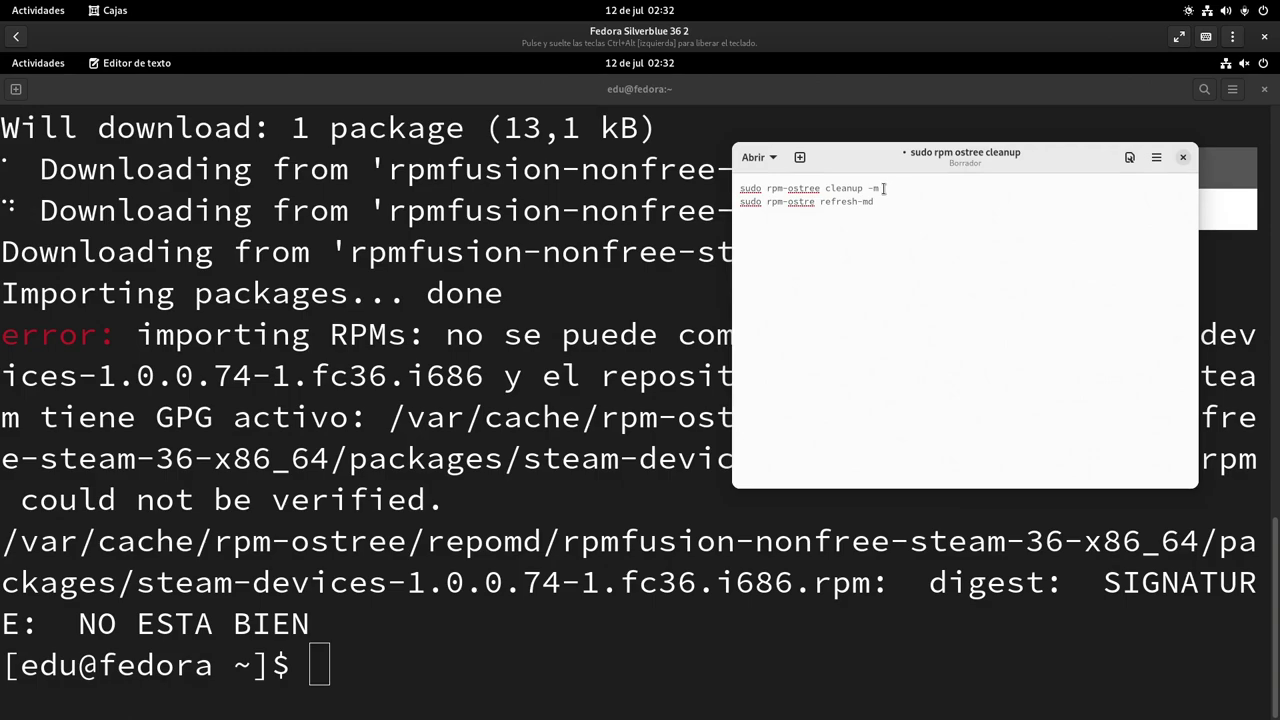
pyautogui.moveTo(886, 188); pyautogui.dragTo(739, 188)
pyautogui.rightClick(760, 186)
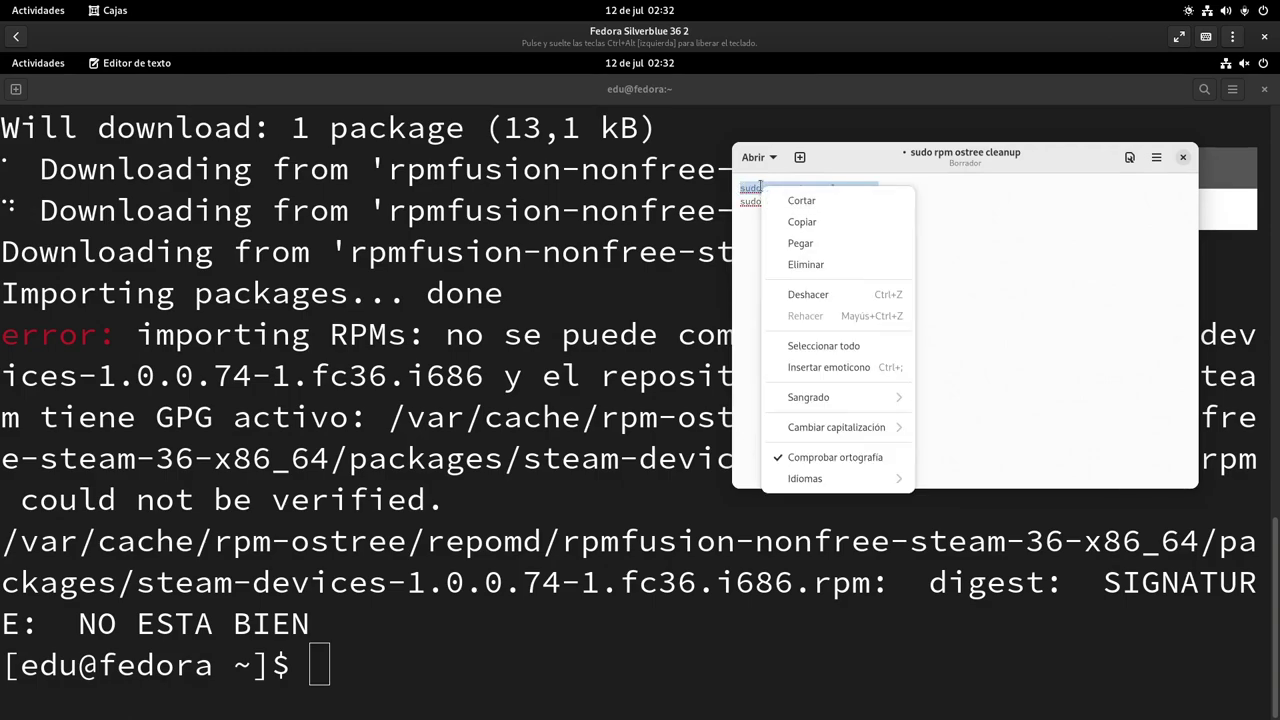
pyautogui.click(800, 222)
pyautogui.rightClick(452, 552)
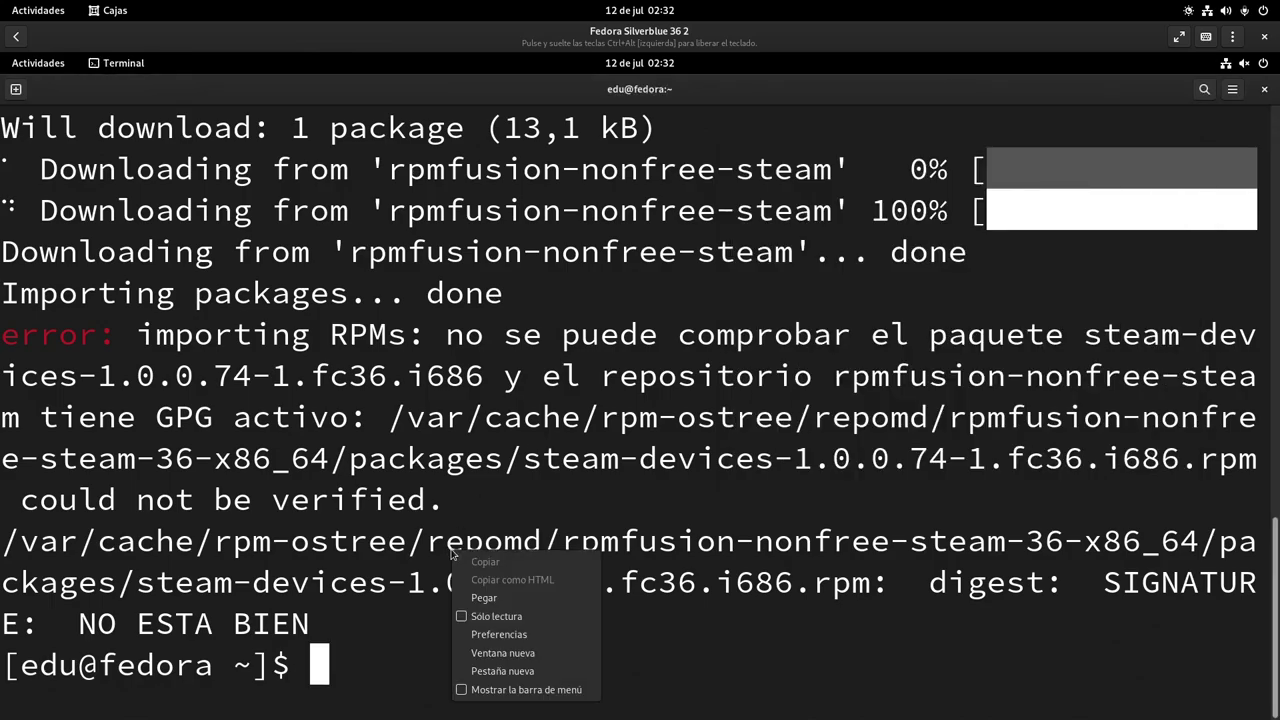
pyautogui.click(484, 597)
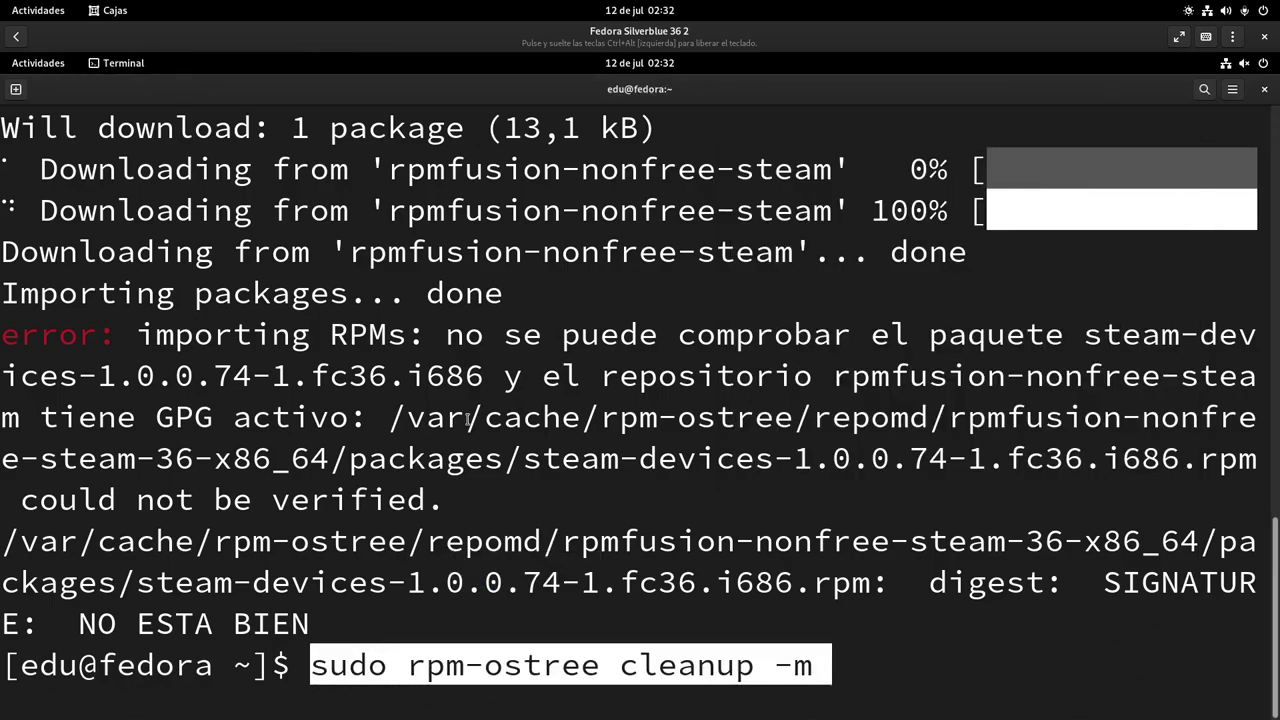
pyautogui.press('Return')
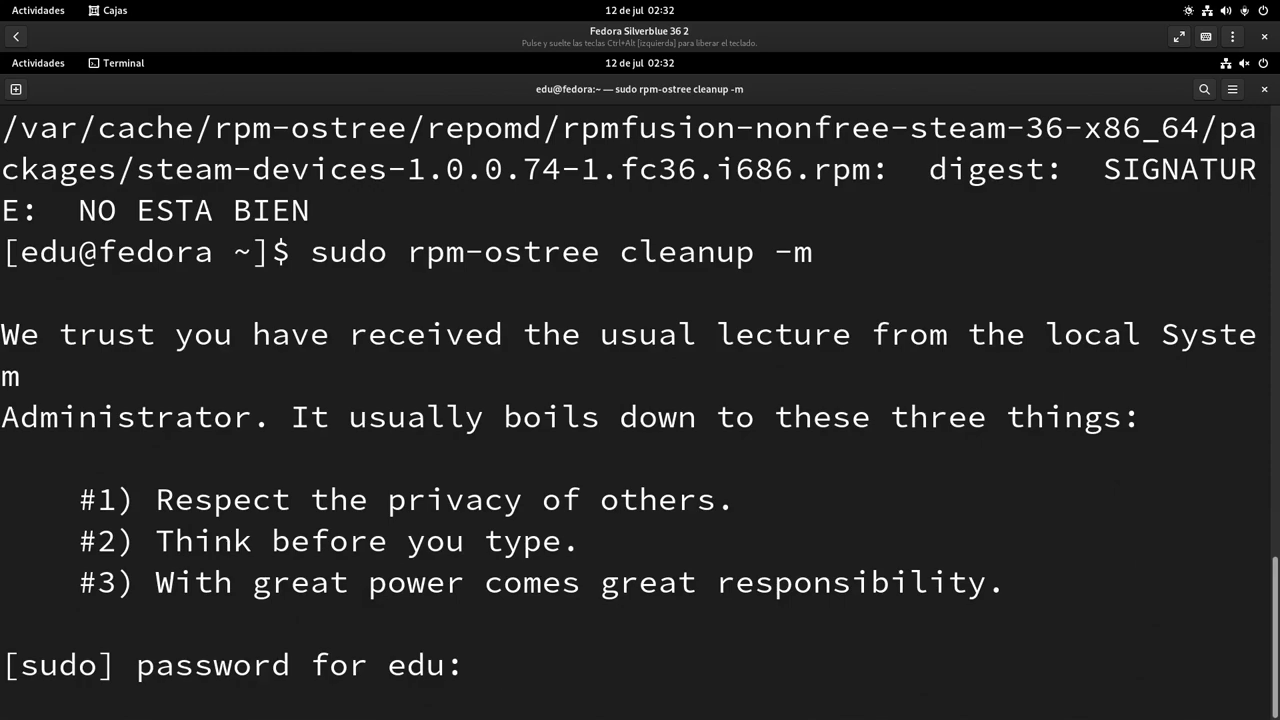
pyautogui.press('Return')
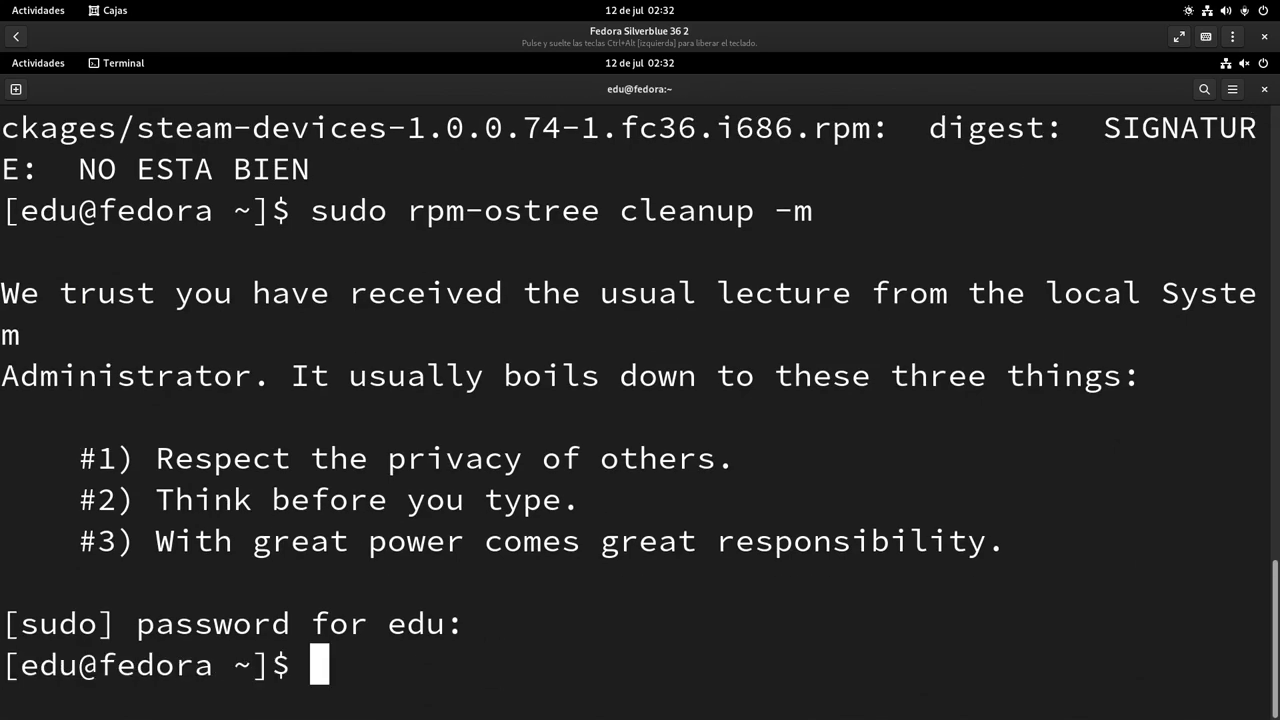
# Copy the refresh-md command from the notes and run it in Terminal
pyautogui.click(38, 62)
pyautogui.click(894, 337)
pyautogui.moveTo(873, 202); pyautogui.dragTo(740, 202)
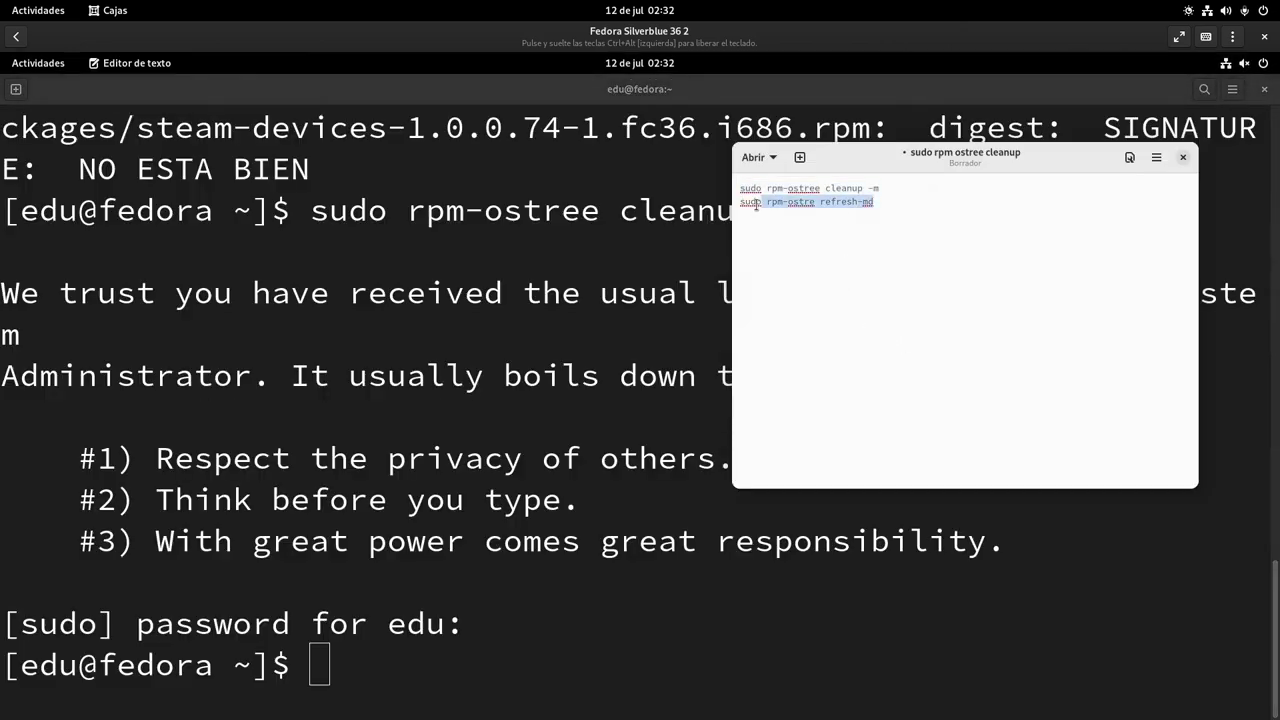
pyautogui.rightClick(763, 214)
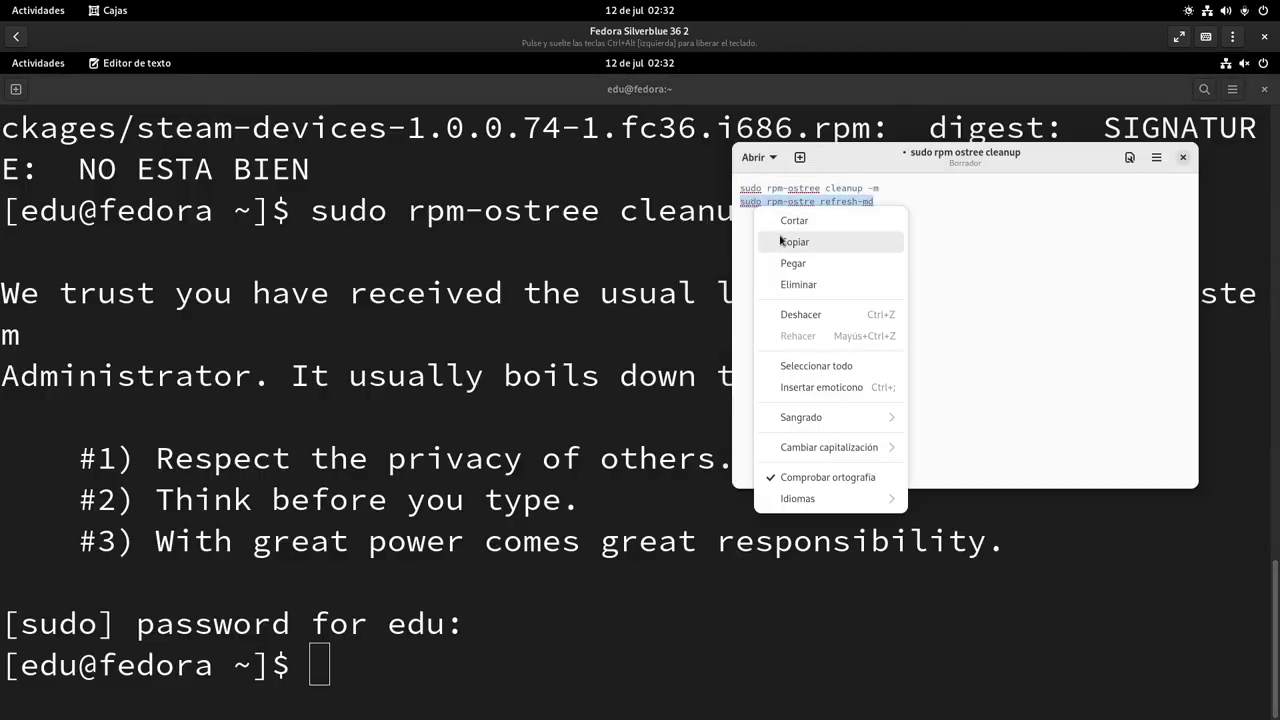
pyautogui.click(794, 242)
pyautogui.rightClick(534, 411)
pyautogui.click(566, 459)
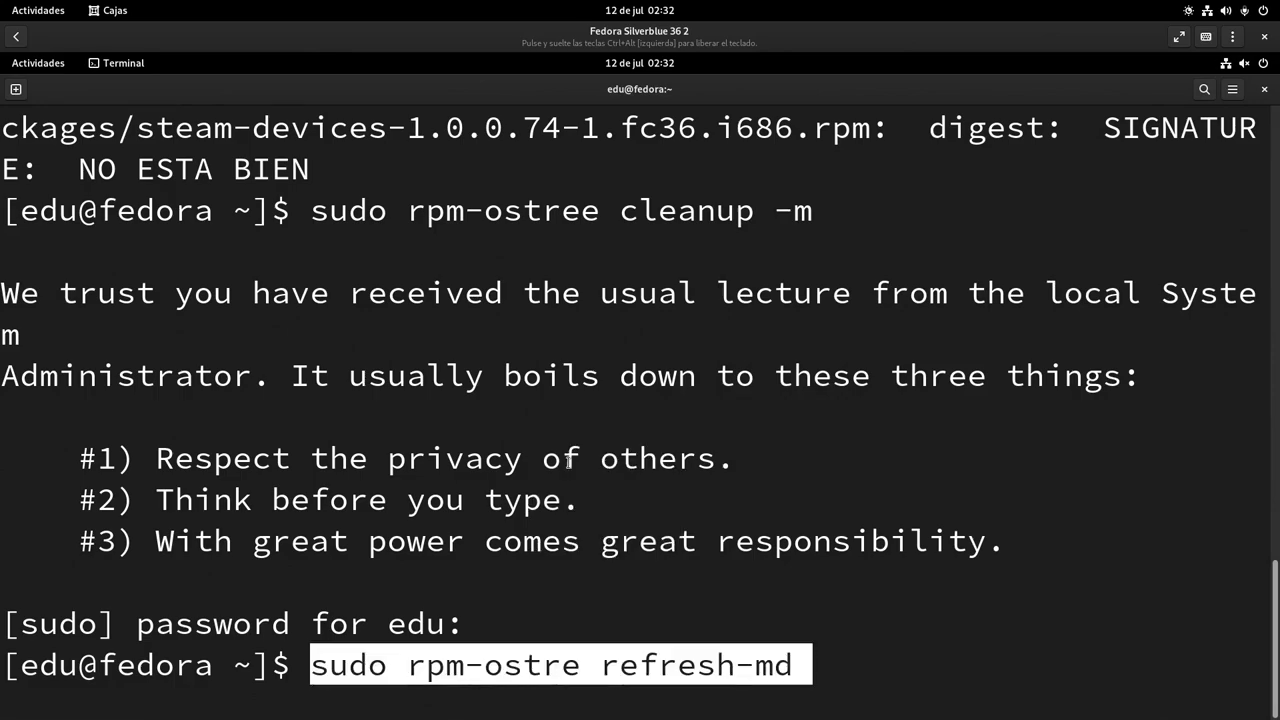
pyautogui.press('Return')
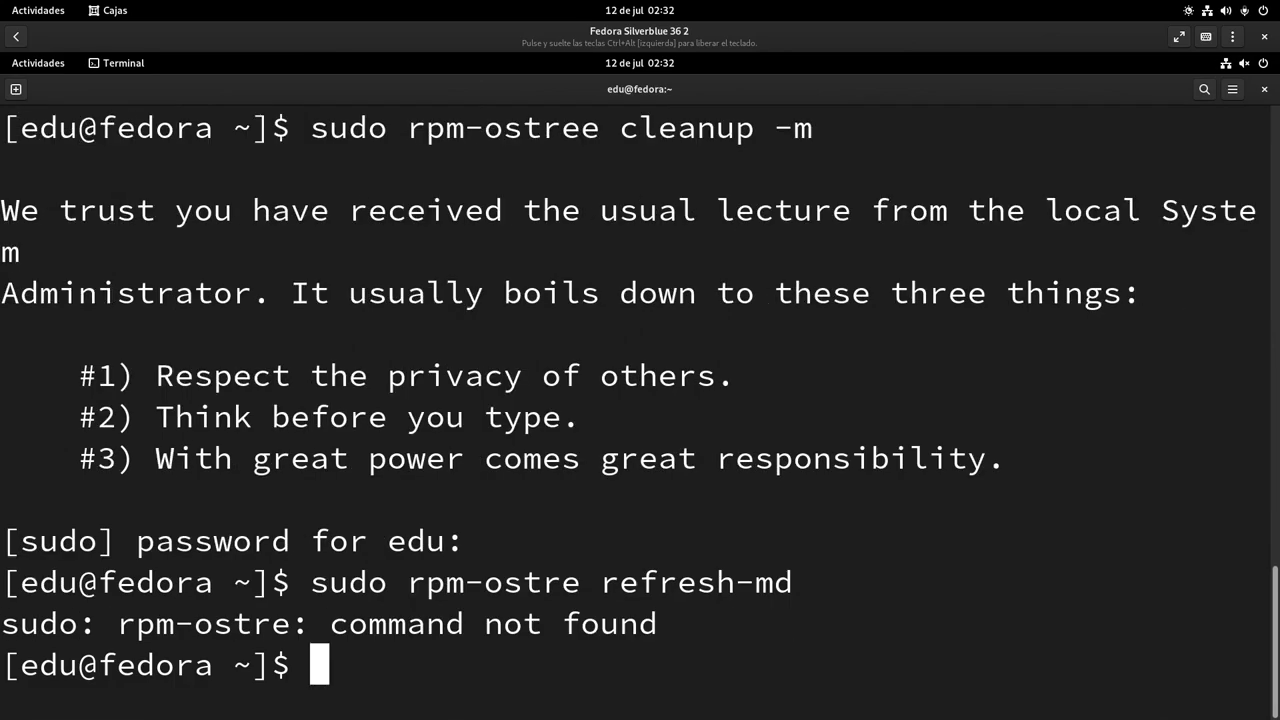
# Fix the 'rpm-ostre' typo, rerun 'sudo rpm-ostree refresh-md', and clear the terminal
pyautogui.press('Up')
pyautogui.press('Left')
pyautogui.press('Left')
pyautogui.press('Left')
pyautogui.press('Left')
pyautogui.press('Left')
pyautogui.press('Left')
pyautogui.press('Left')
pyautogui.press('Left')
pyautogui.press('Left')
pyautogui.press('Left')
pyautogui.press('Left')
pyautogui.press('Left')
pyautogui.press('Left')
pyautogui.press('Right')
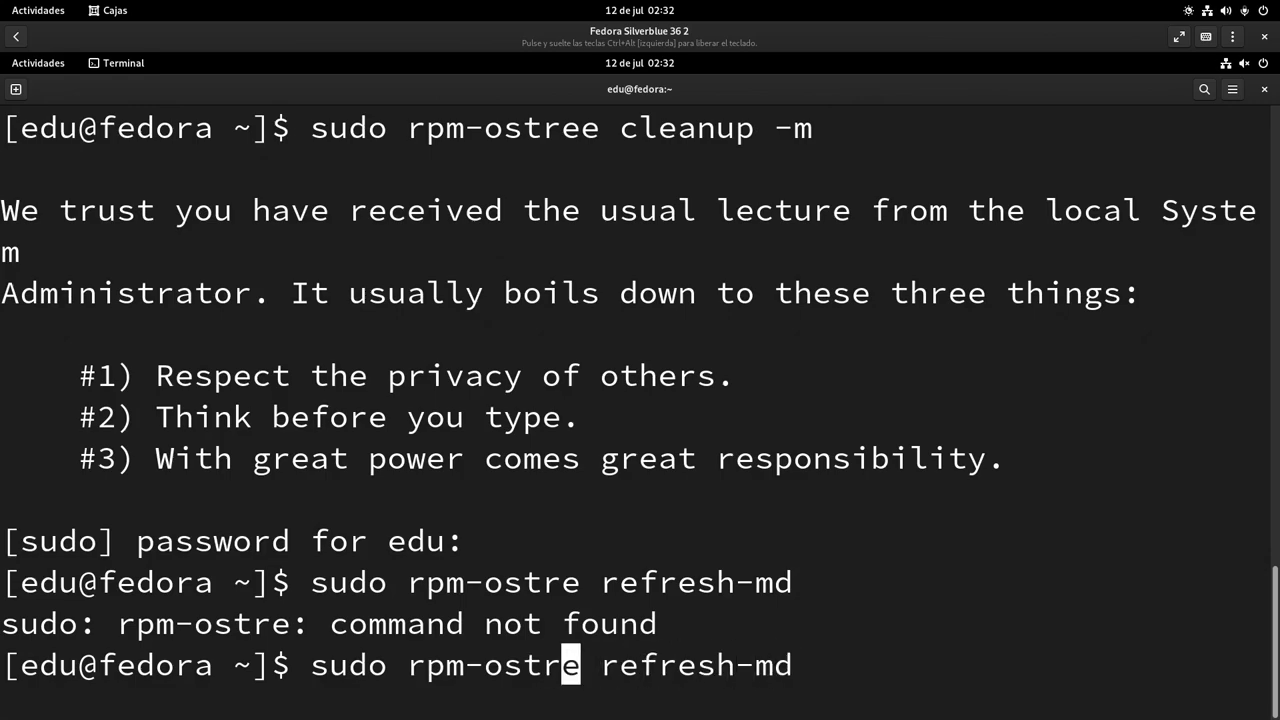
pyautogui.write('e')
pyautogui.press('Return')
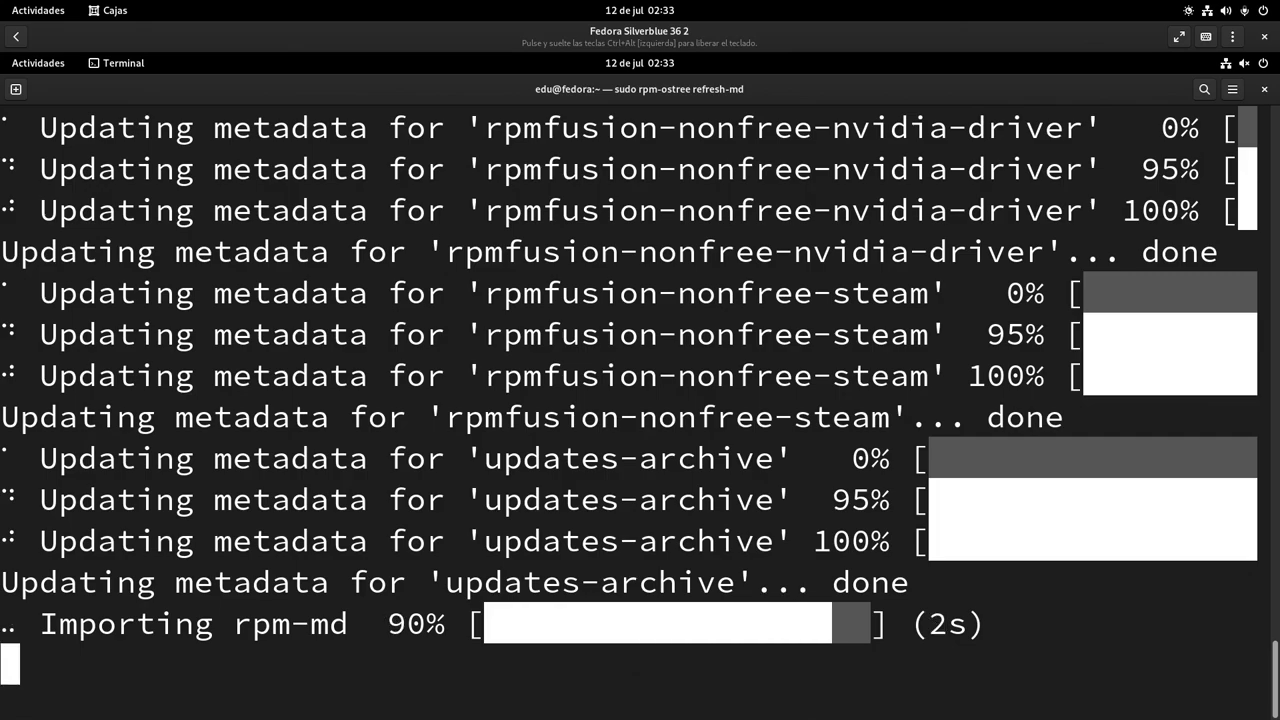
pyautogui.write('clear')
pyautogui.press('Return')
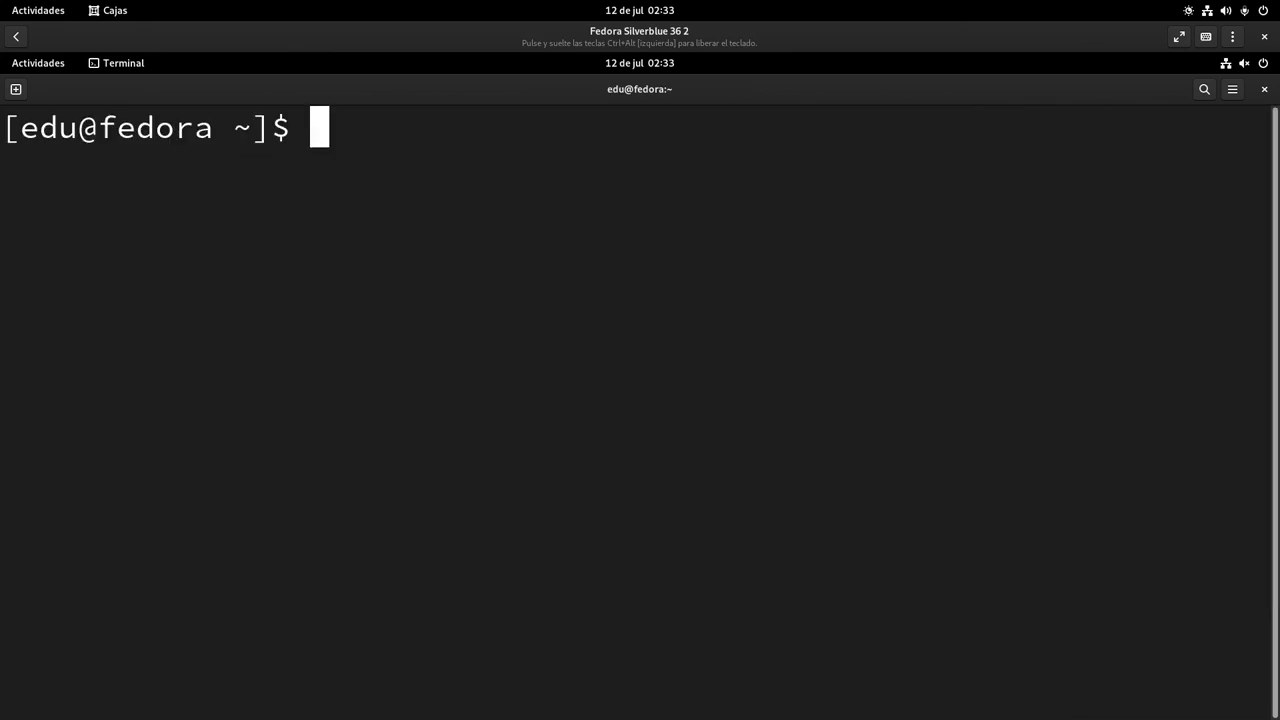
# Recall and rerun 'rpm-ostree install steam-devices' from command history
pyautogui.press('Up')
pyautogui.press('Up')
pyautogui.press('Up')
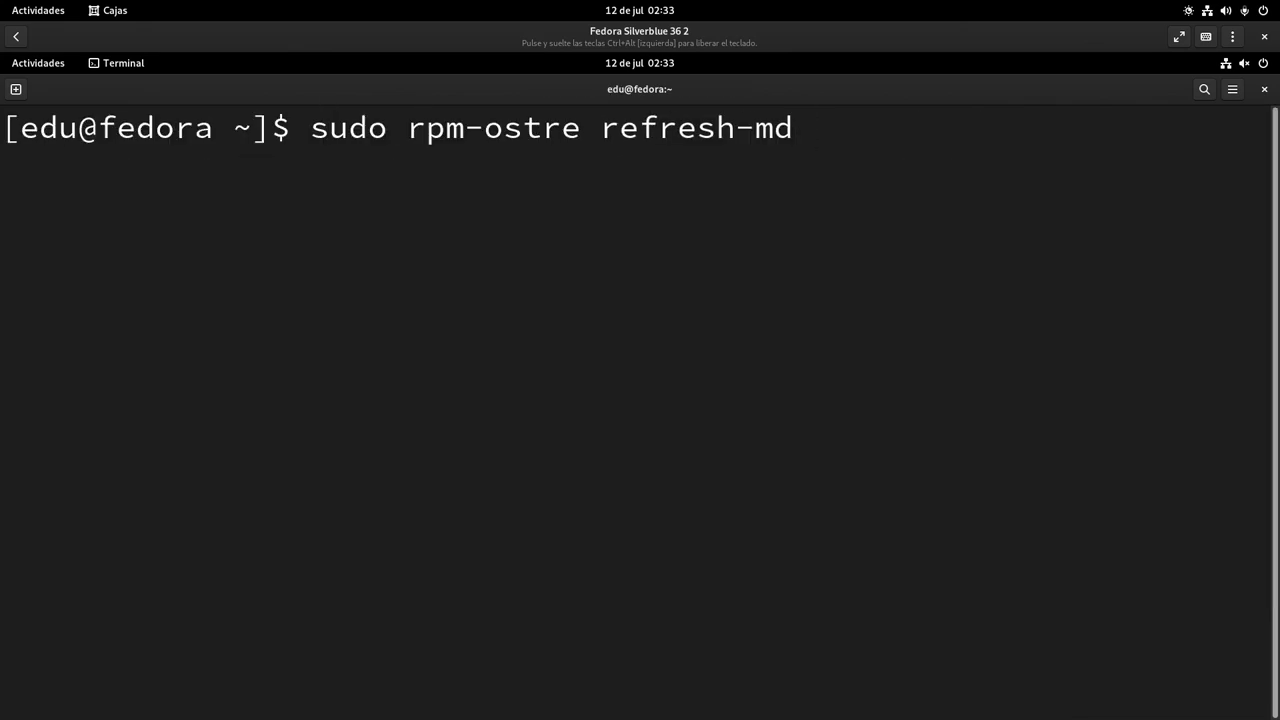
pyautogui.press('Up')
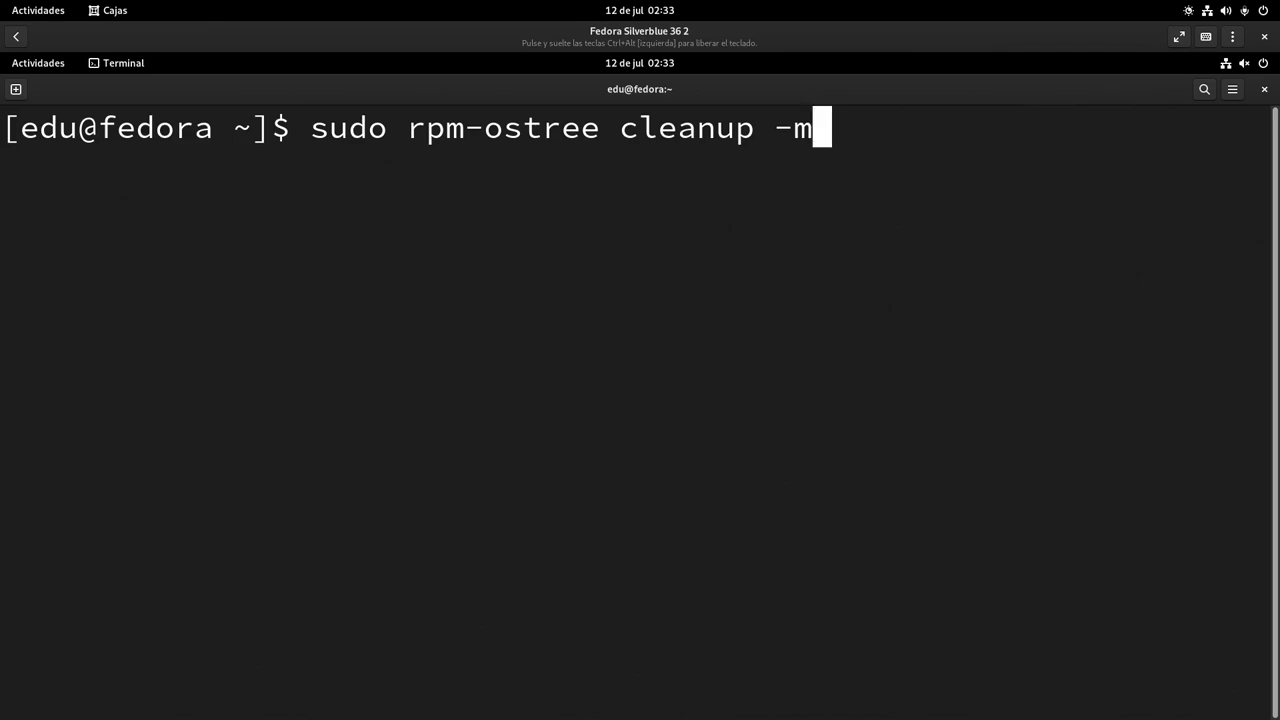
pyautogui.press('Up')
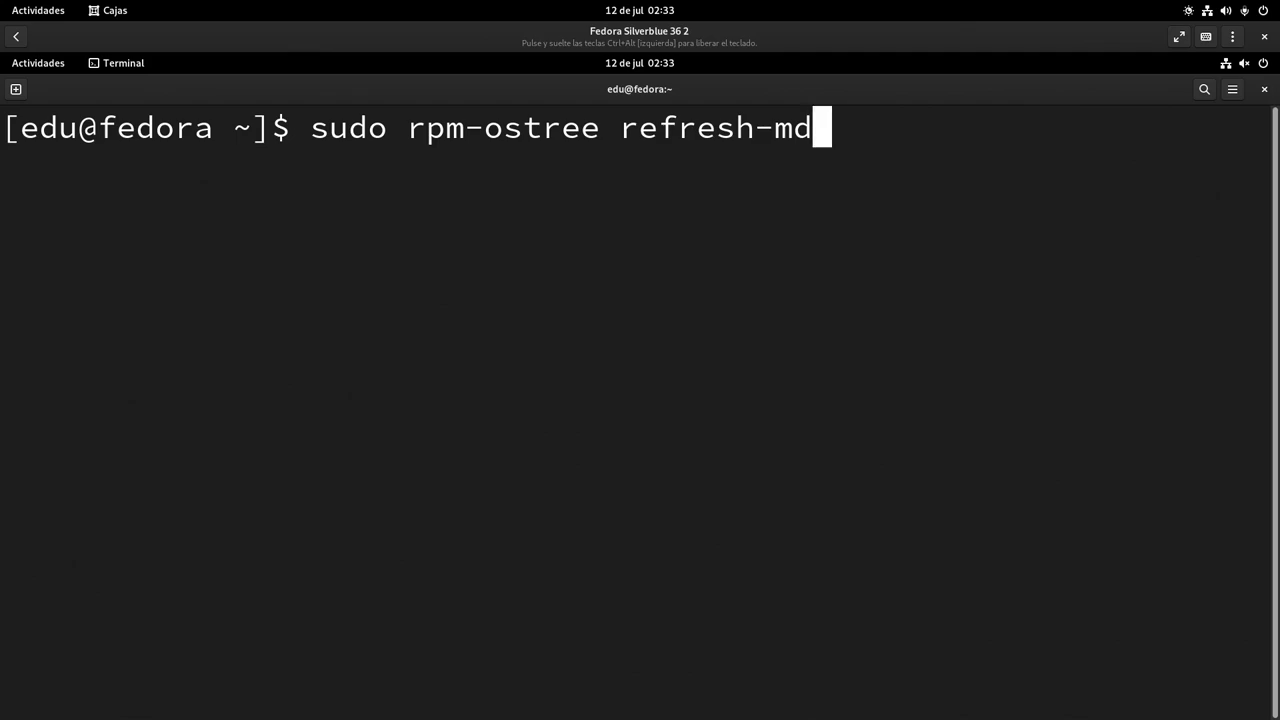
pyautogui.press('Up')
pyautogui.press('Up')
pyautogui.press('Up')
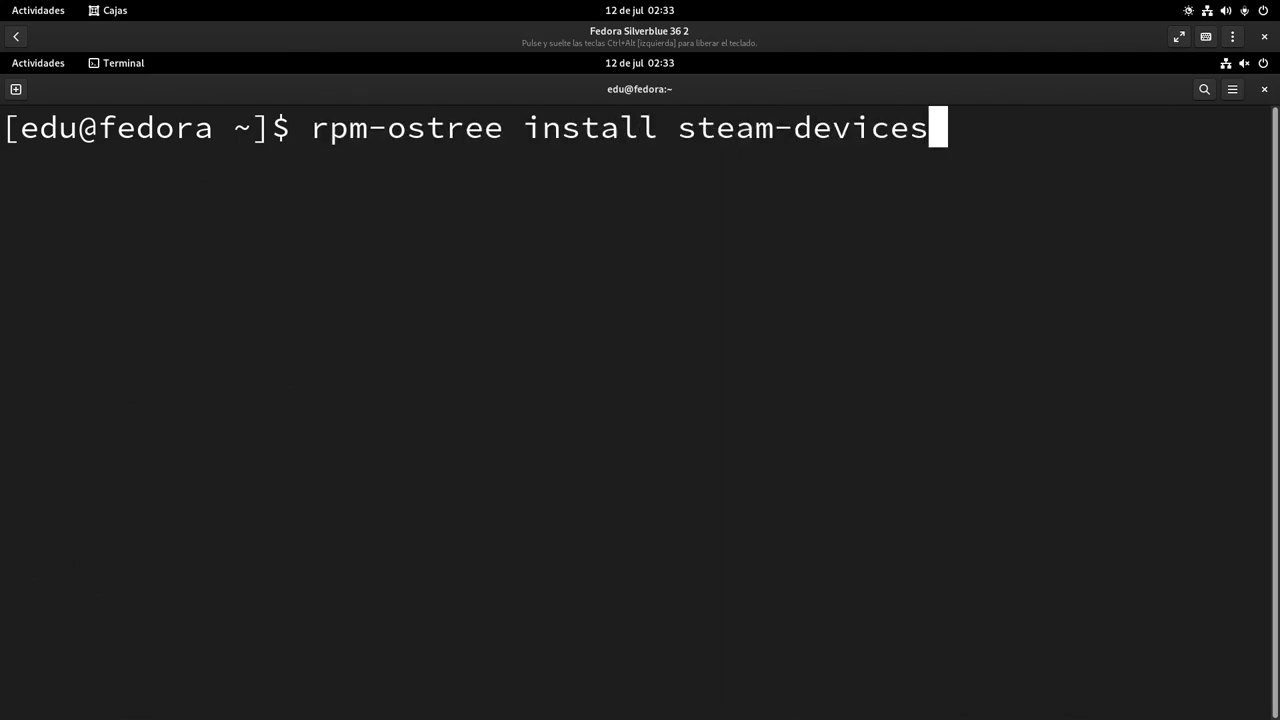
pyautogui.press('Return')
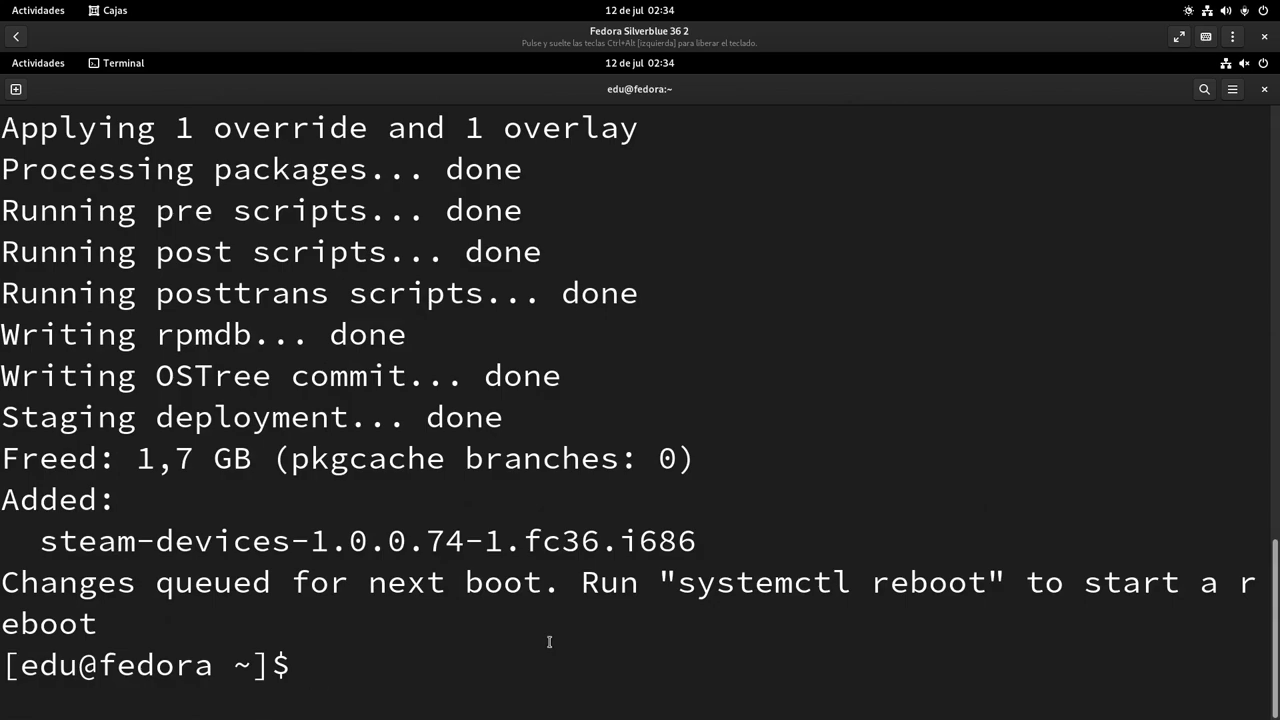
# Restart the VM with 'systemctl reboot' to boot into the layered steam-devices
pyautogui.press('Up')
pyautogui.press('Up')
pyautogui.press('Up')
pyautogui.press('Up')
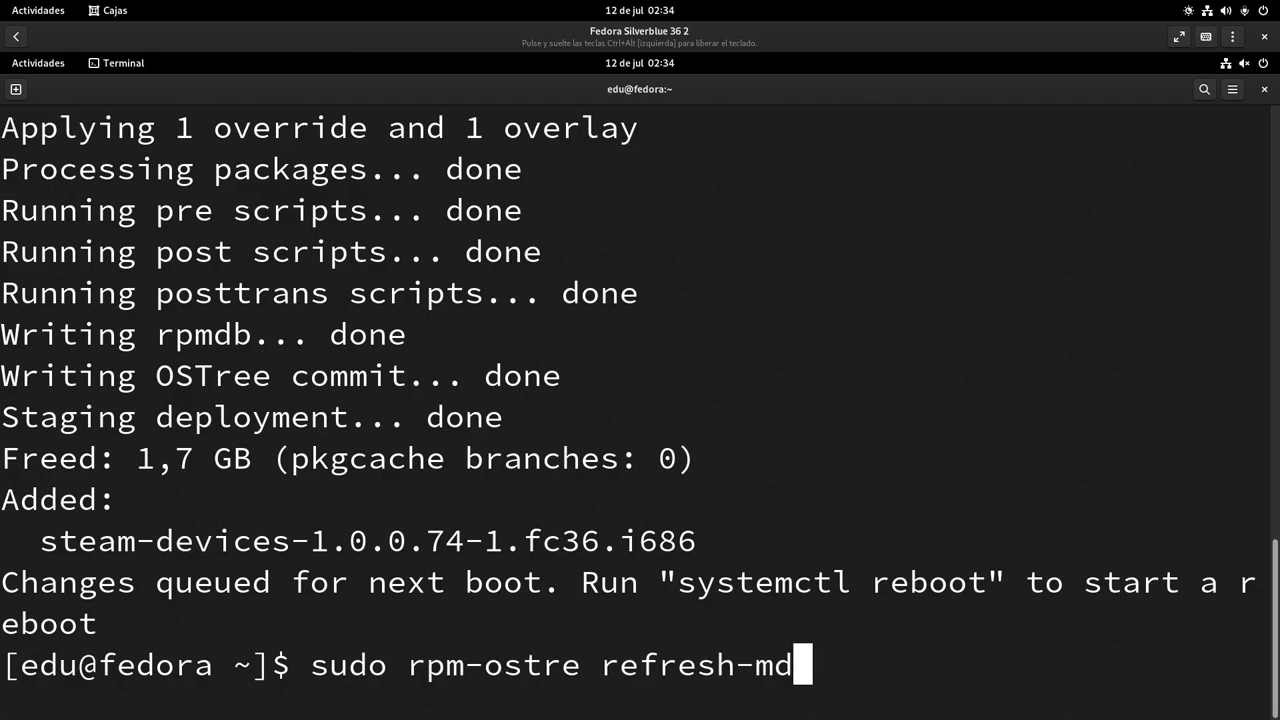
pyautogui.press('Up')
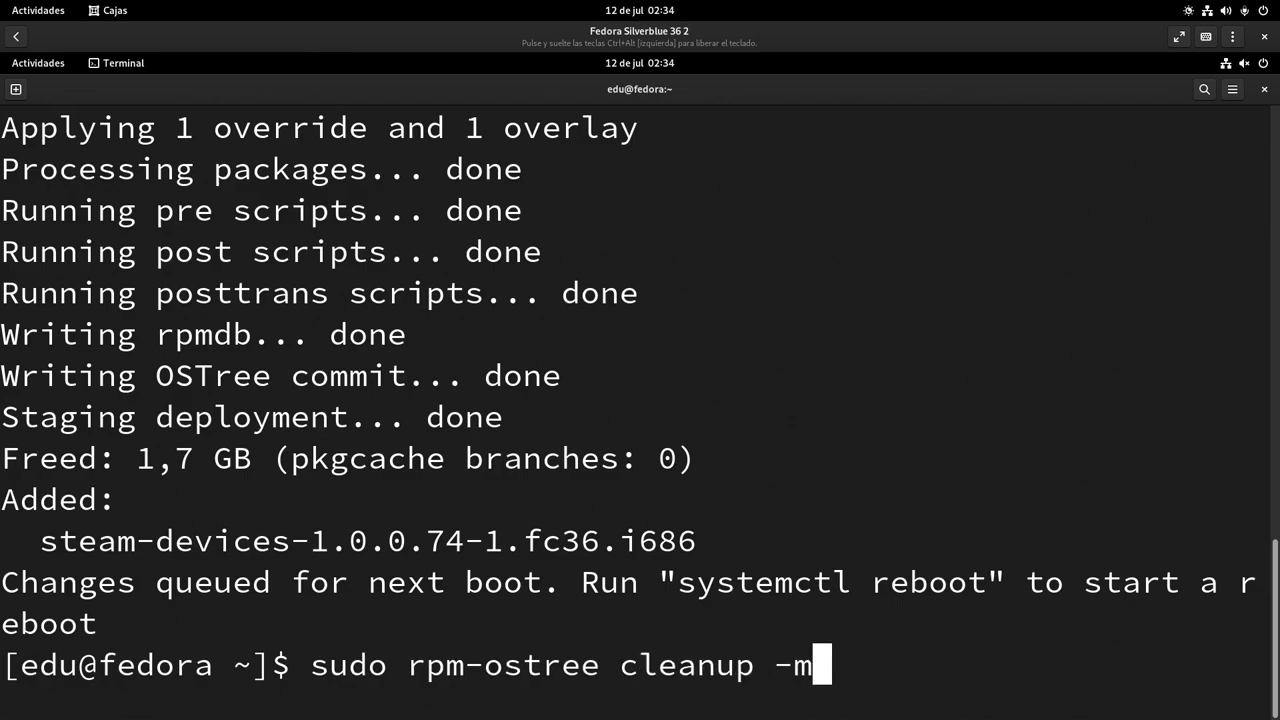
pyautogui.press('Up')
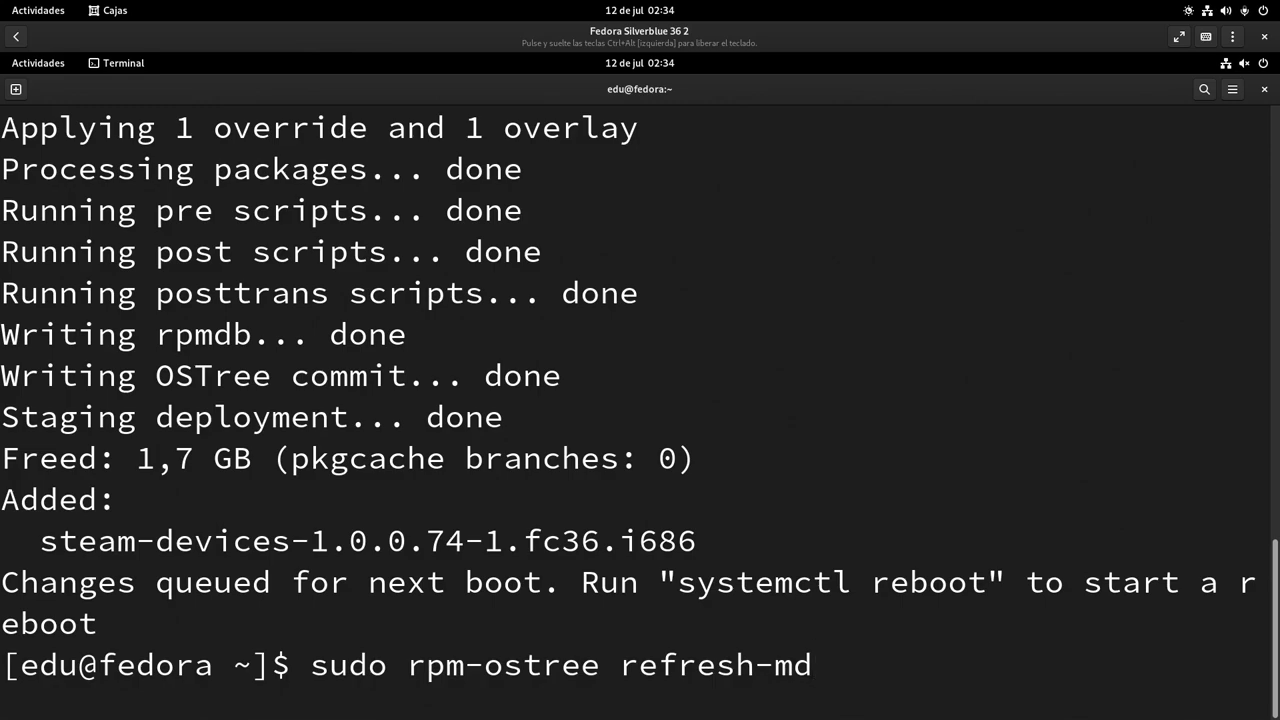
pyautogui.press('Up')
pyautogui.press('Up')
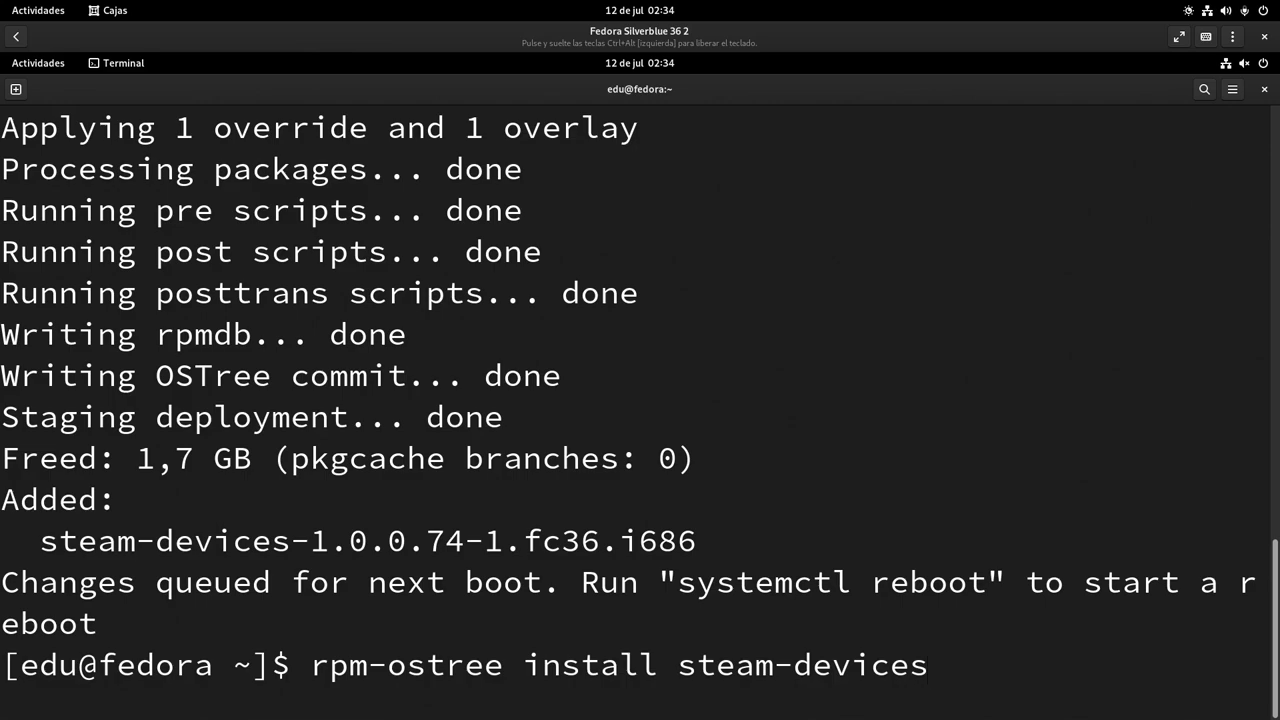
pyautogui.hotkey('ctrl', 'u')
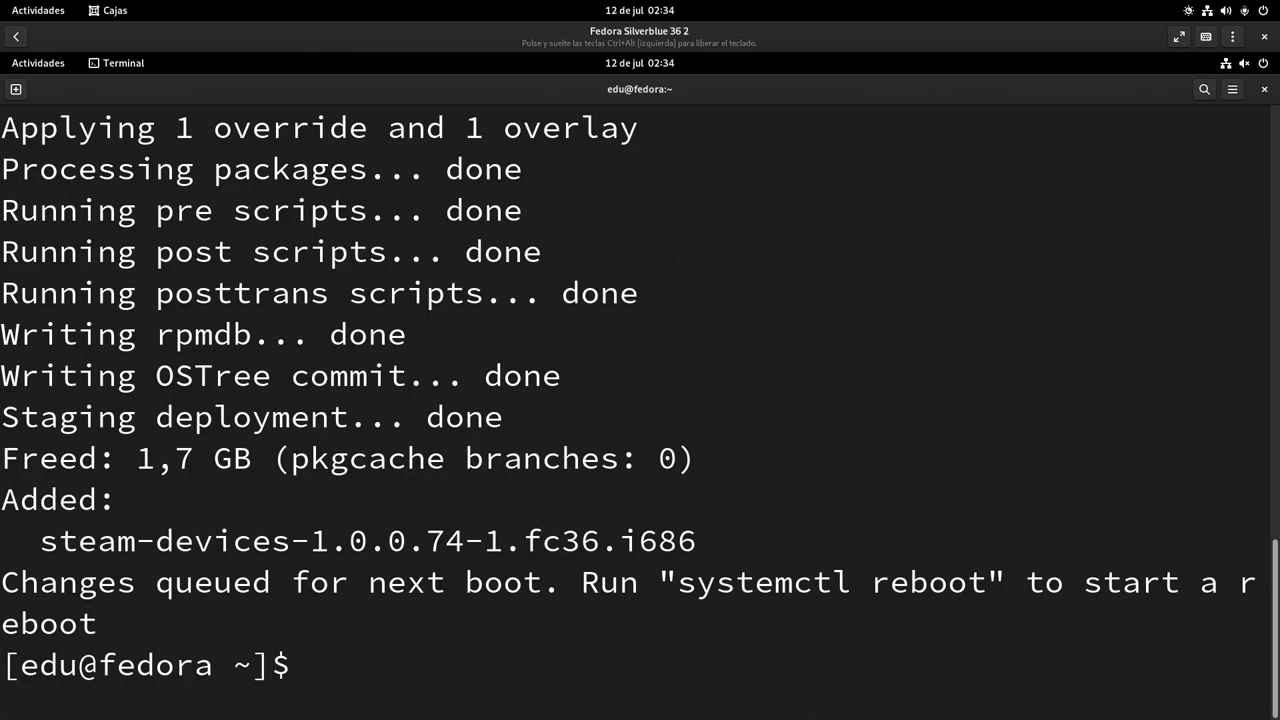
pyautogui.write('systemctl ')
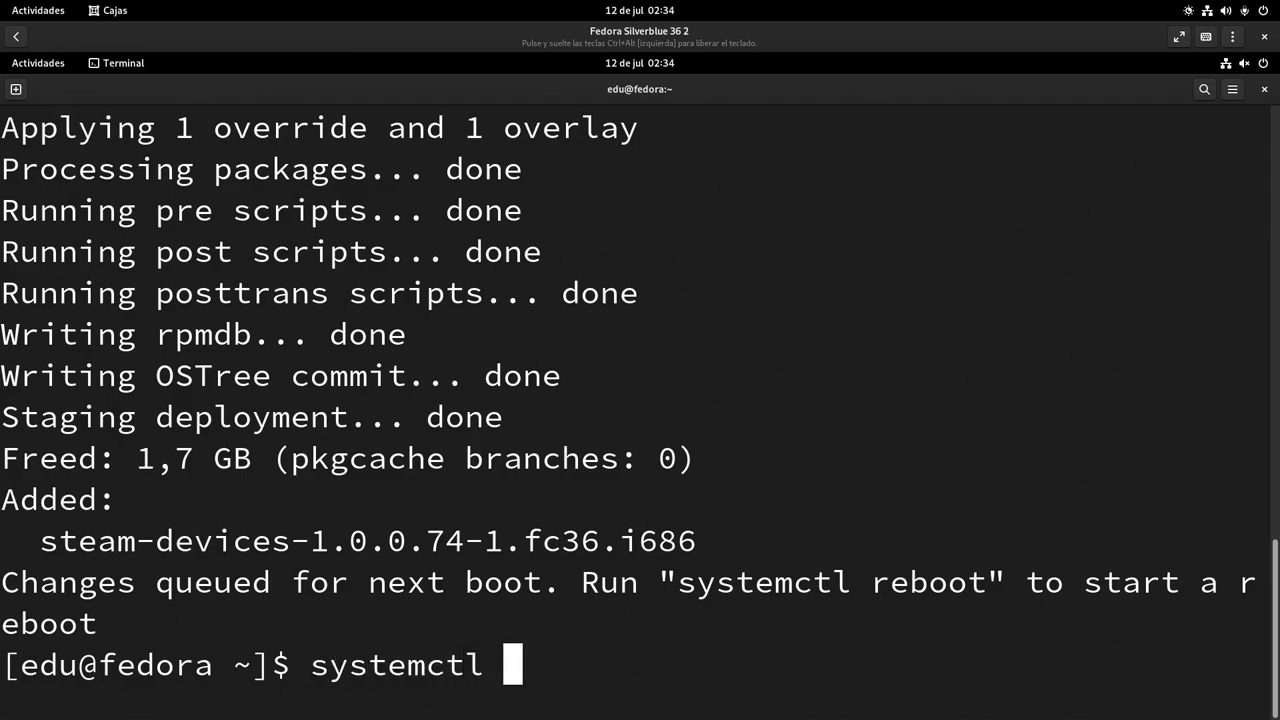
pyautogui.write('reboot')
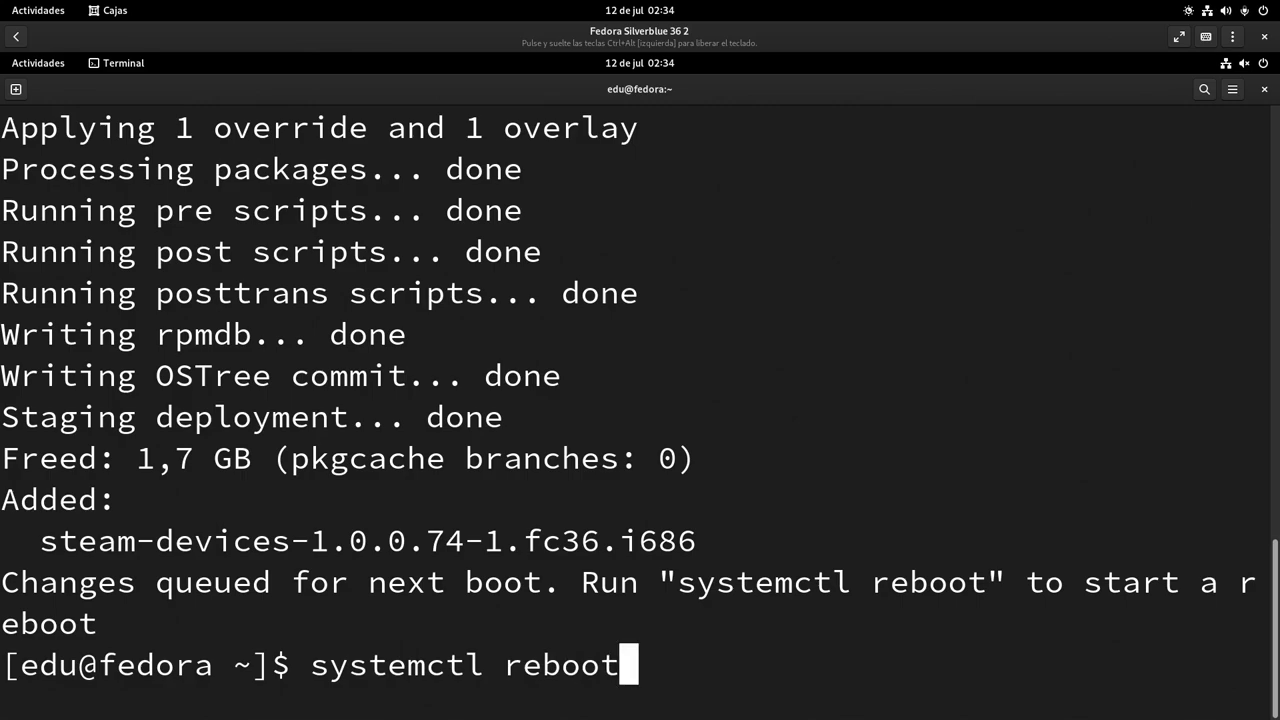
pyautogui.press('Return')
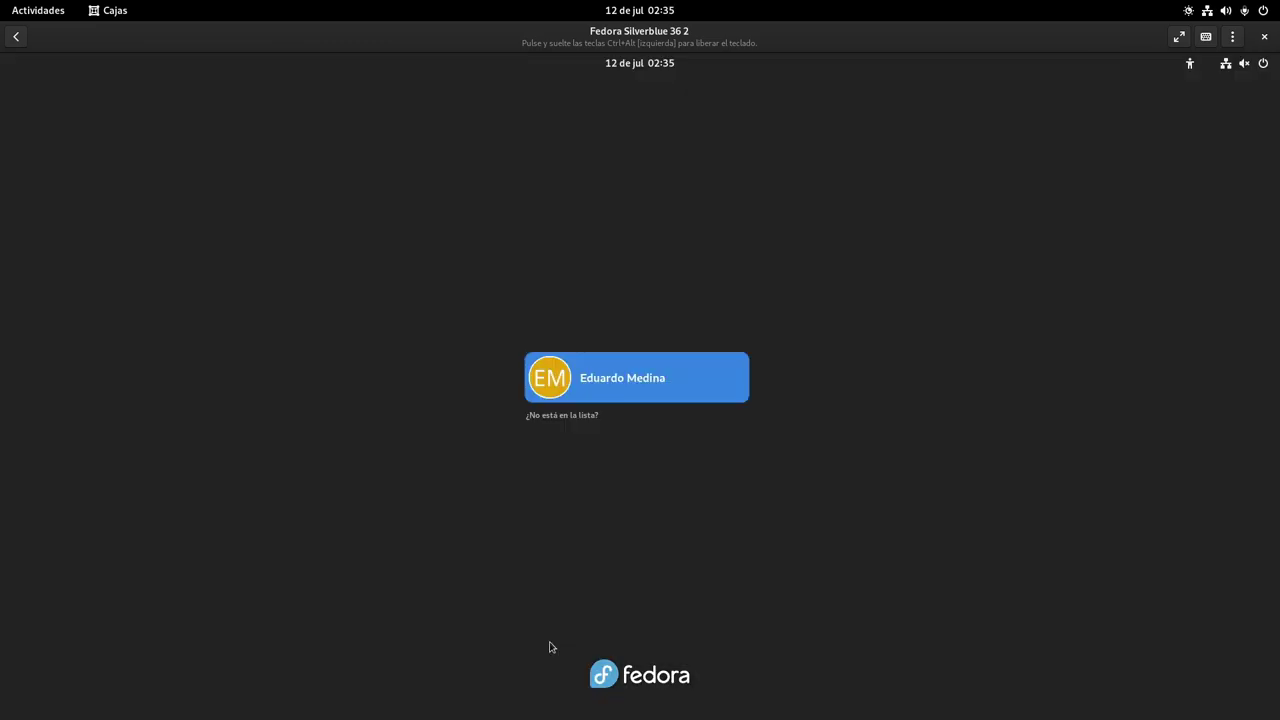
# Log in to the Silverblue VM from the GDM screen with the account password
pyautogui.press('Return')
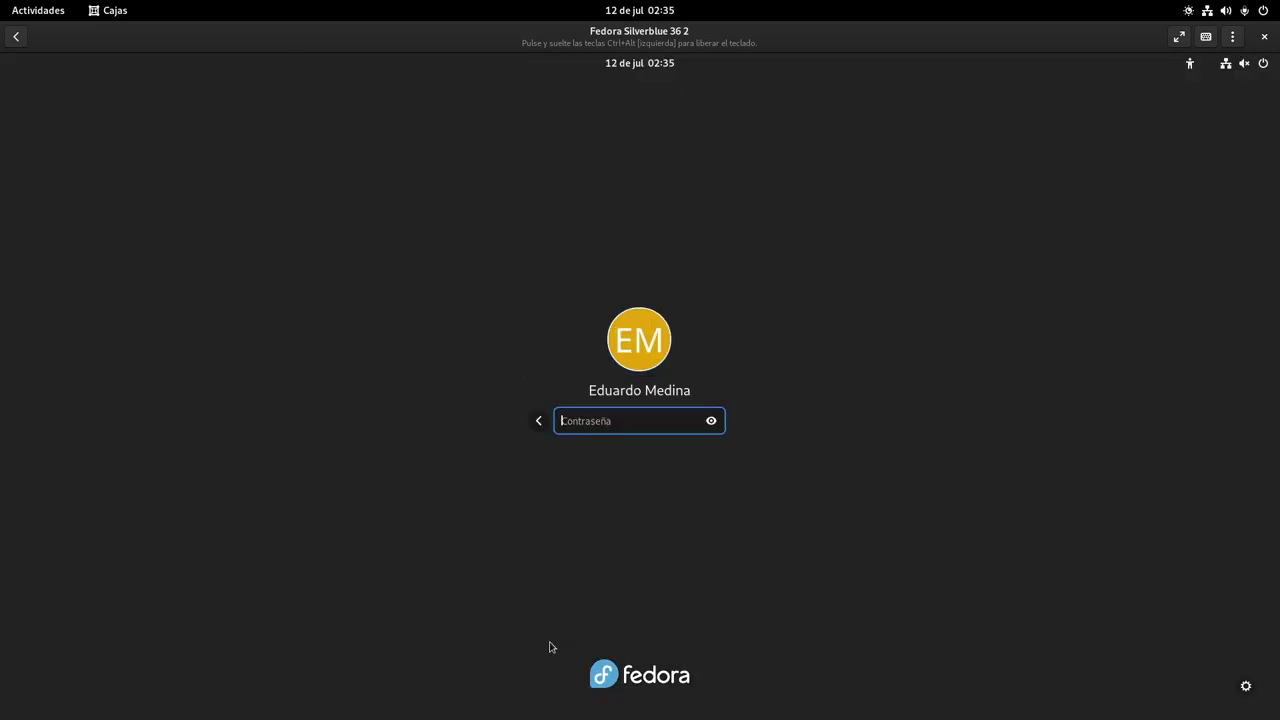
pyautogui.write('*******')
pyautogui.press('Return')
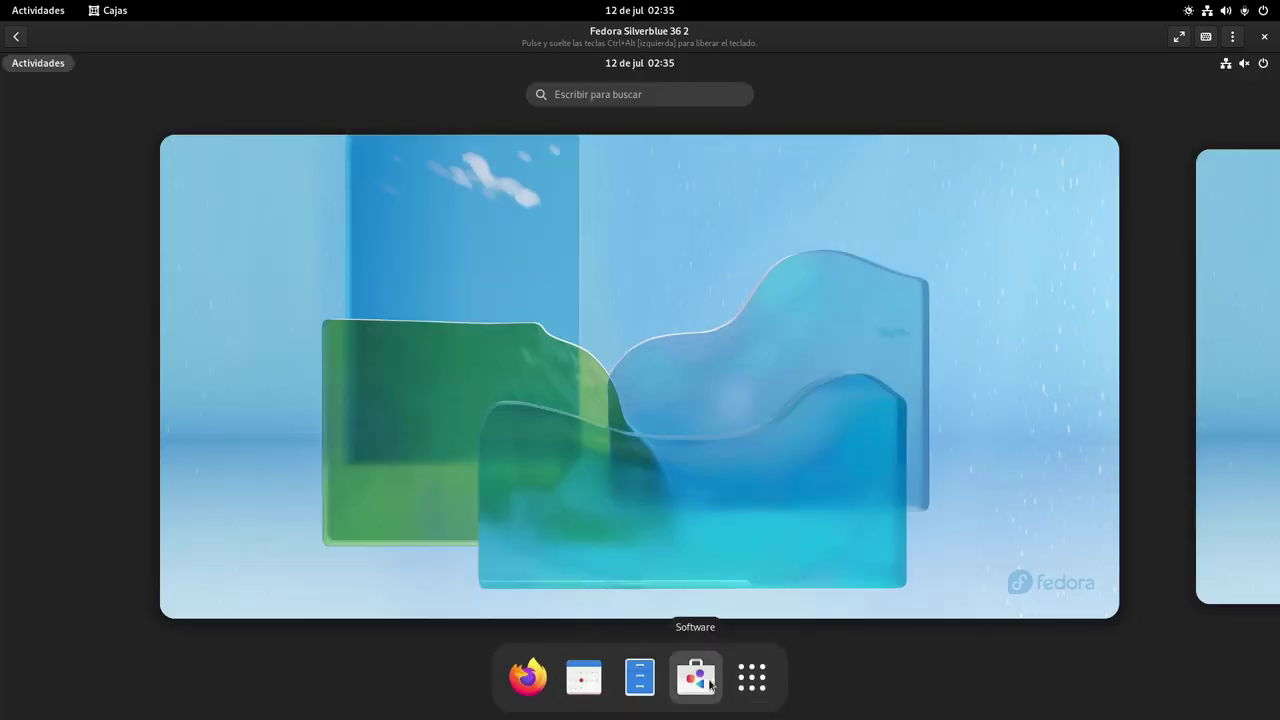
# Search GNOME Software for 'steam' and open the Flathub Steam details page
pyautogui.click(695, 678)
pyautogui.click(255, 128)
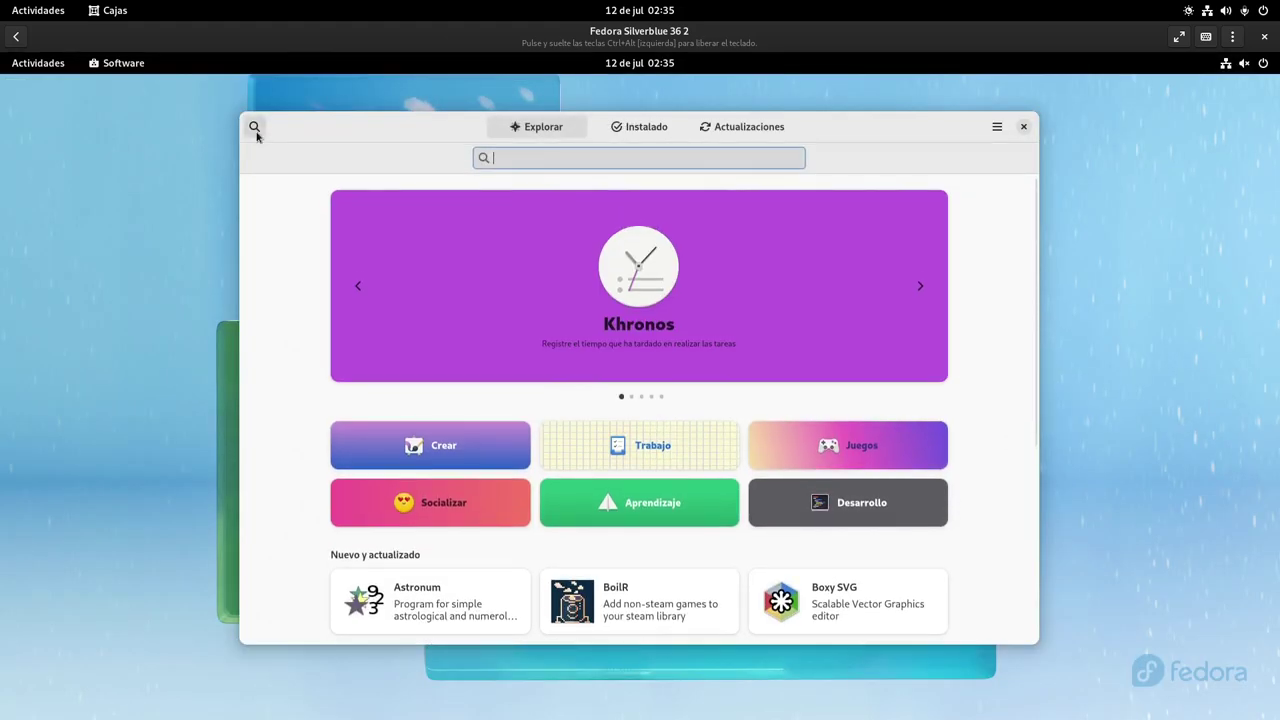
pyautogui.write('steam')
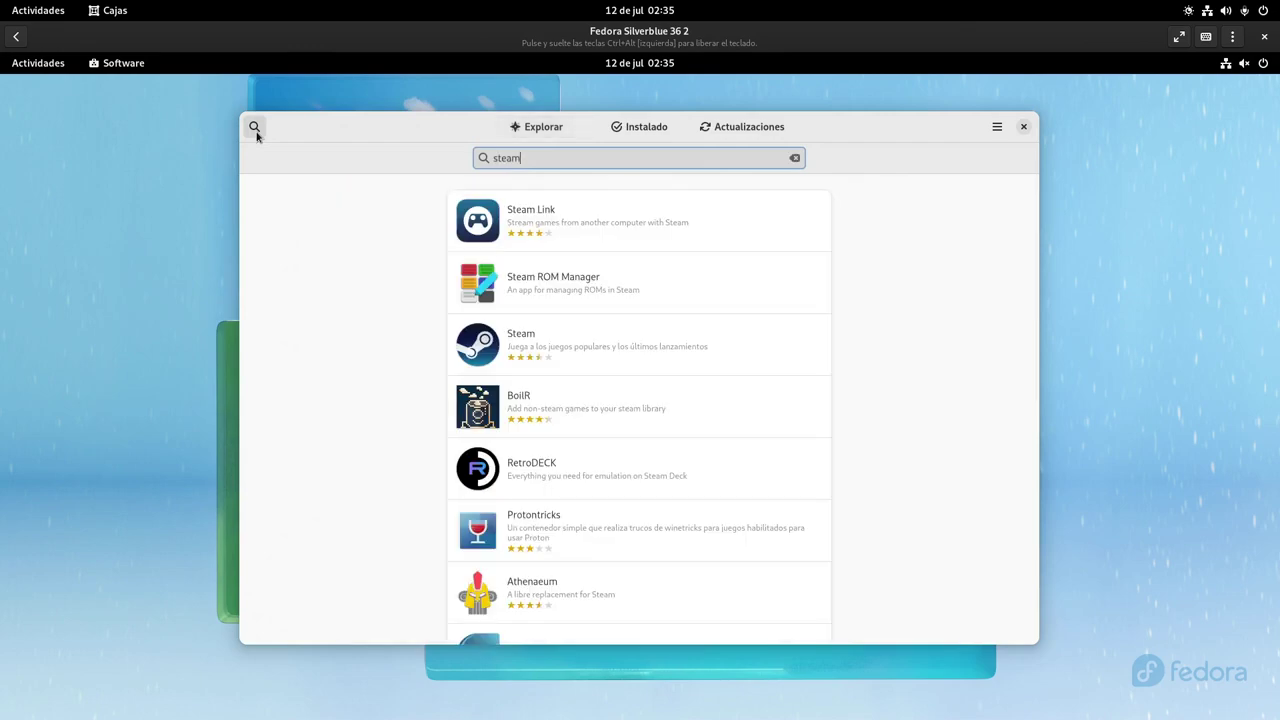
pyautogui.click(577, 336)
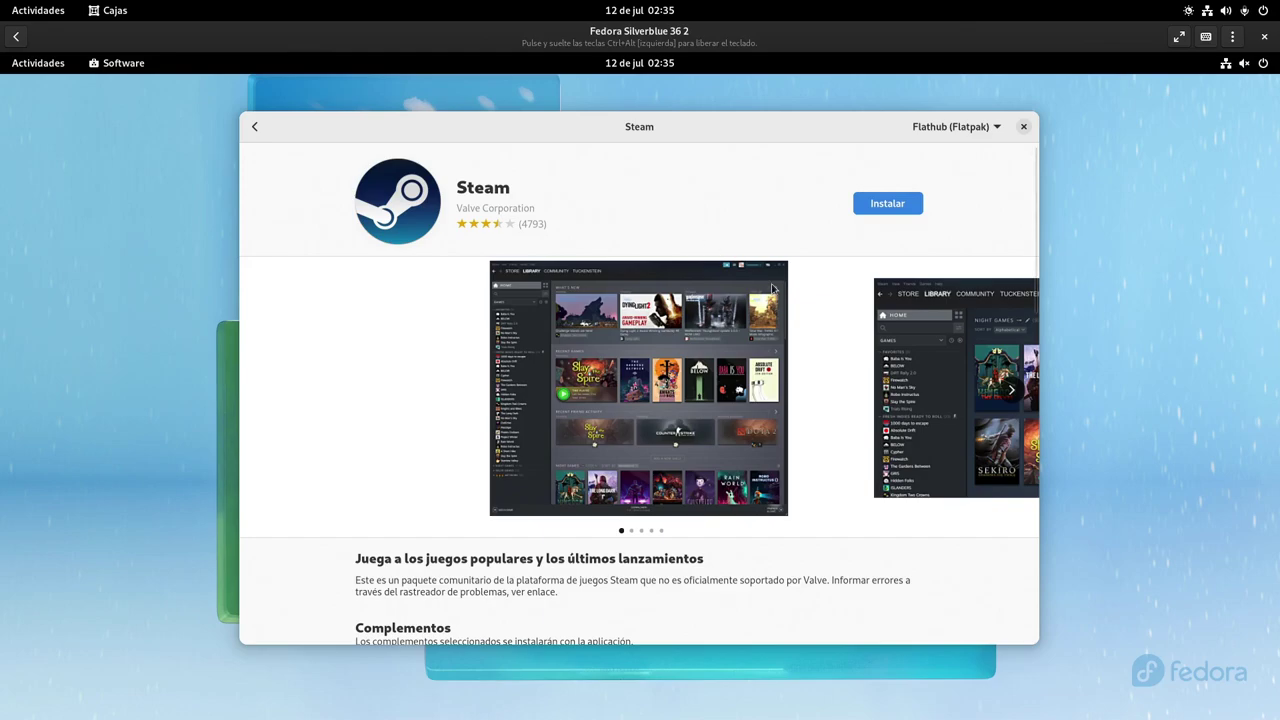
# Install Steam from Flathub and add the Proton-GE add-on
pyautogui.click(892, 206)
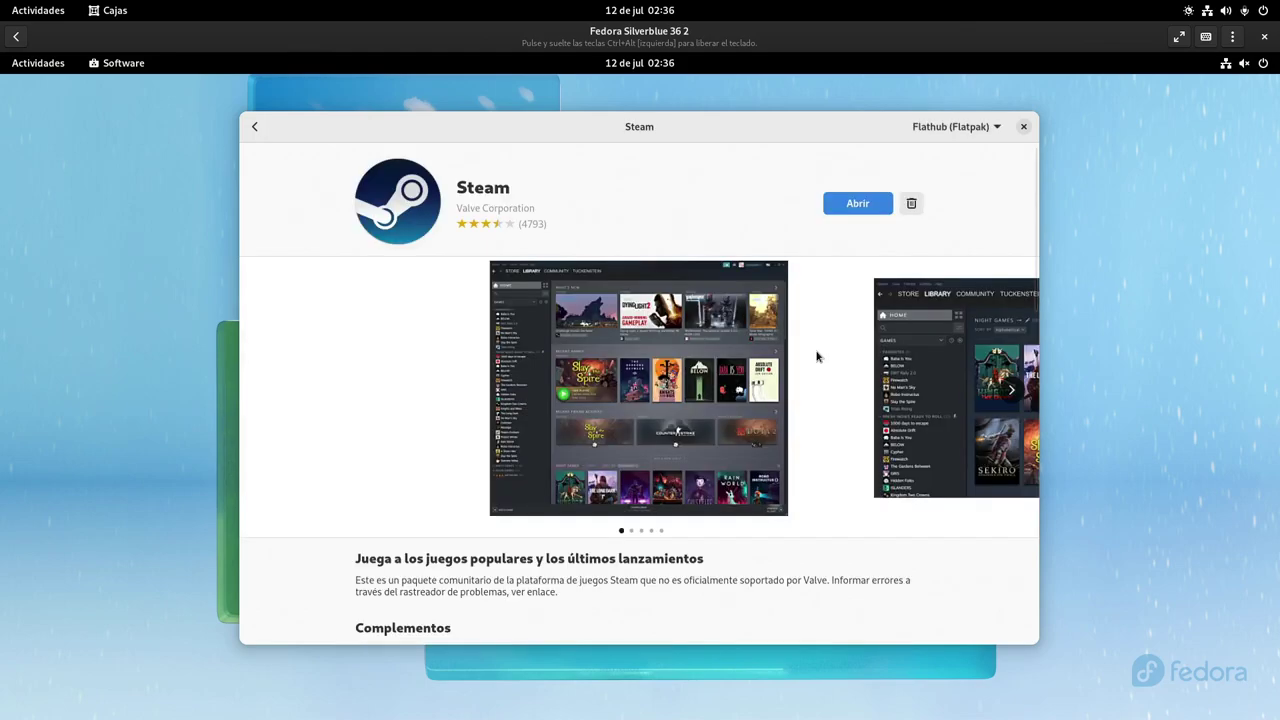
pyautogui.scroll(-5, 816, 356)
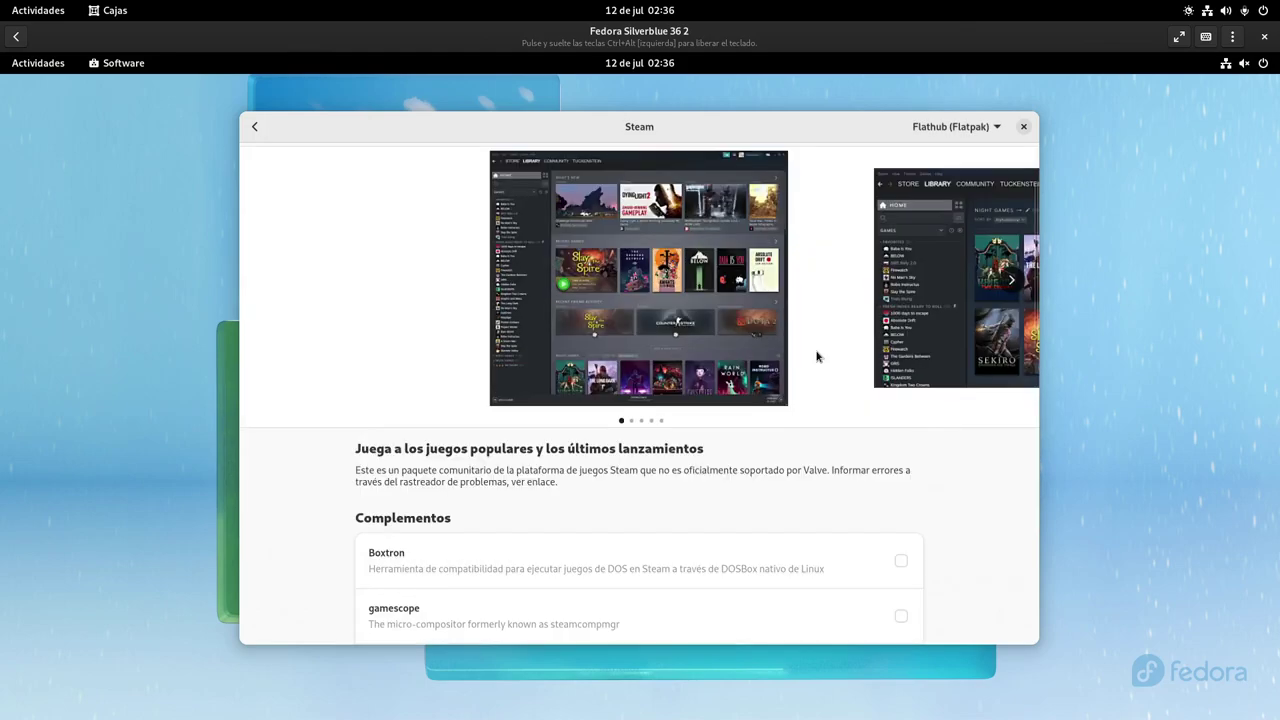
pyautogui.scroll(-1, 816, 356)
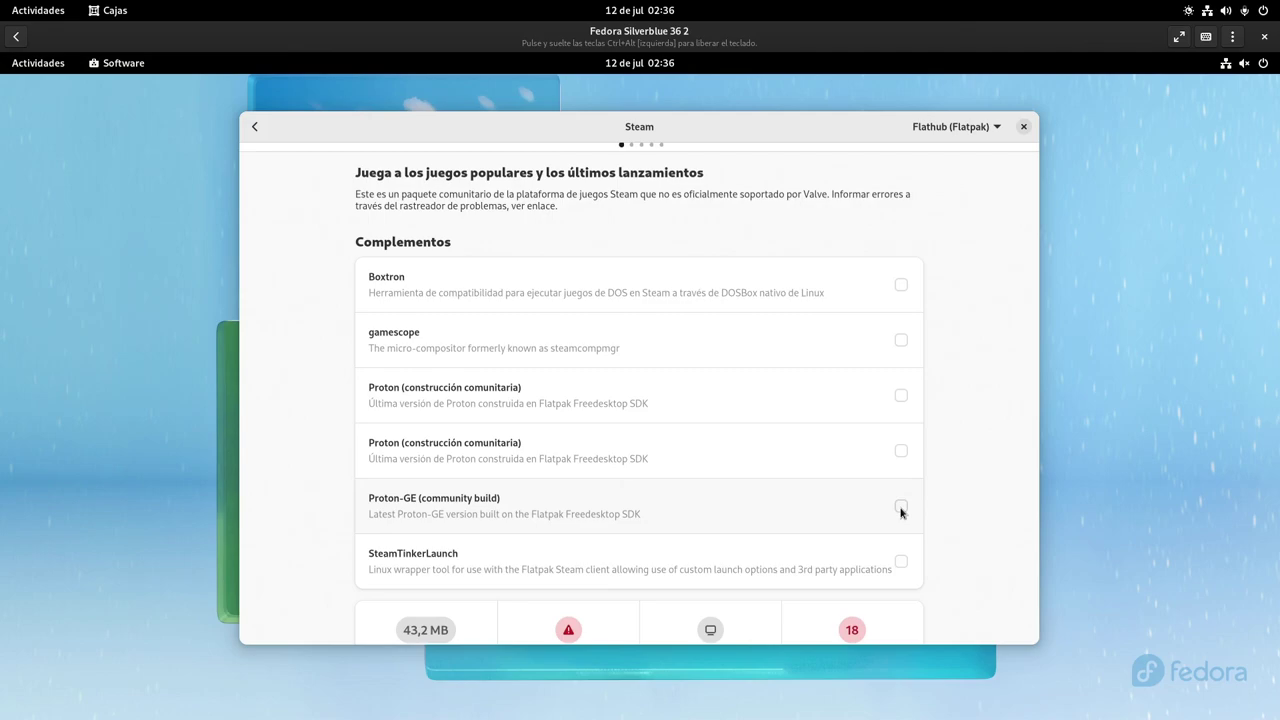
pyautogui.click(901, 507)
pyautogui.scroll(3, 934, 397)
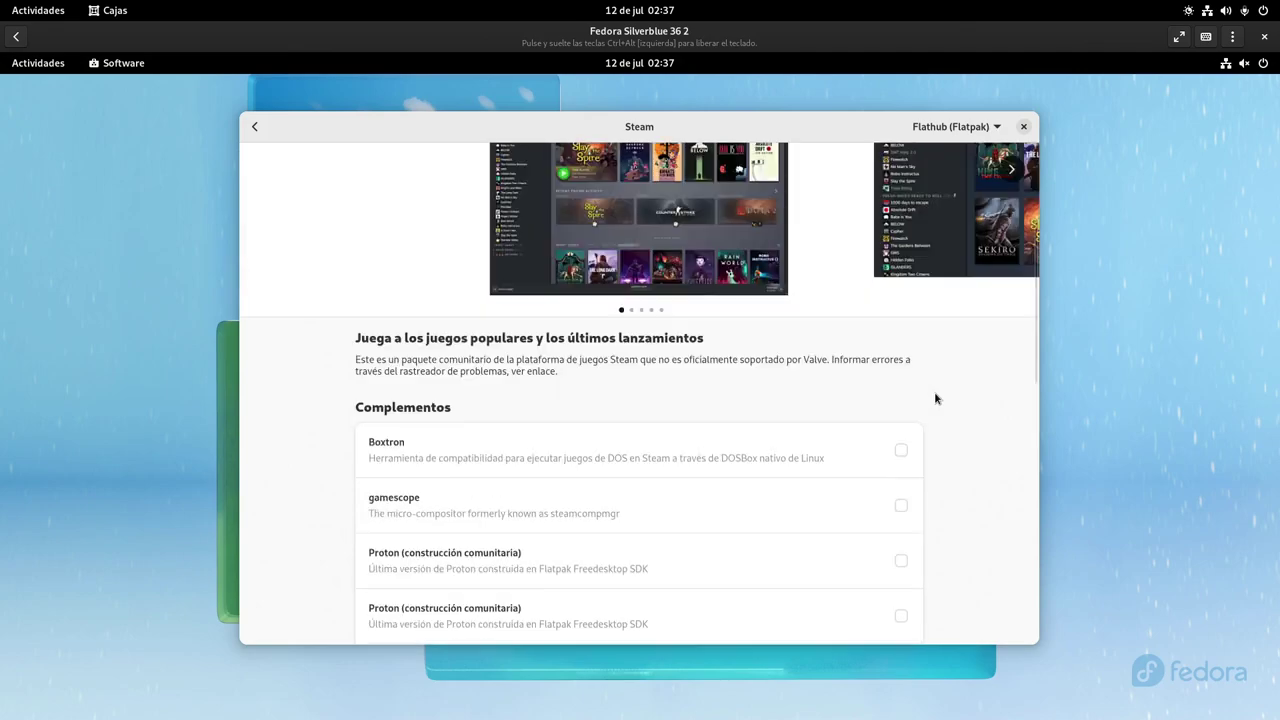
pyautogui.scroll(3, 934, 397)
pyautogui.scroll(-6, 934, 397)
pyautogui.scroll(8, 934, 397)
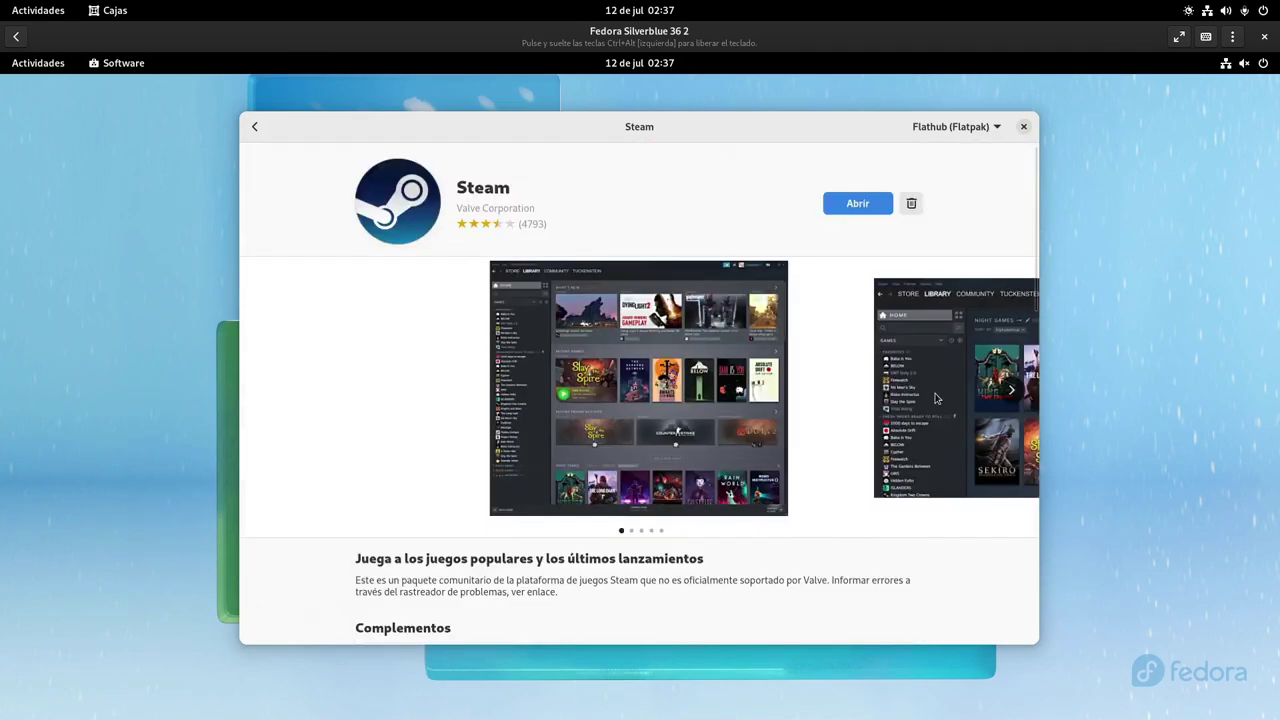
# Go back to search and replace the search term with 'mangohud'
pyautogui.click(254, 126)
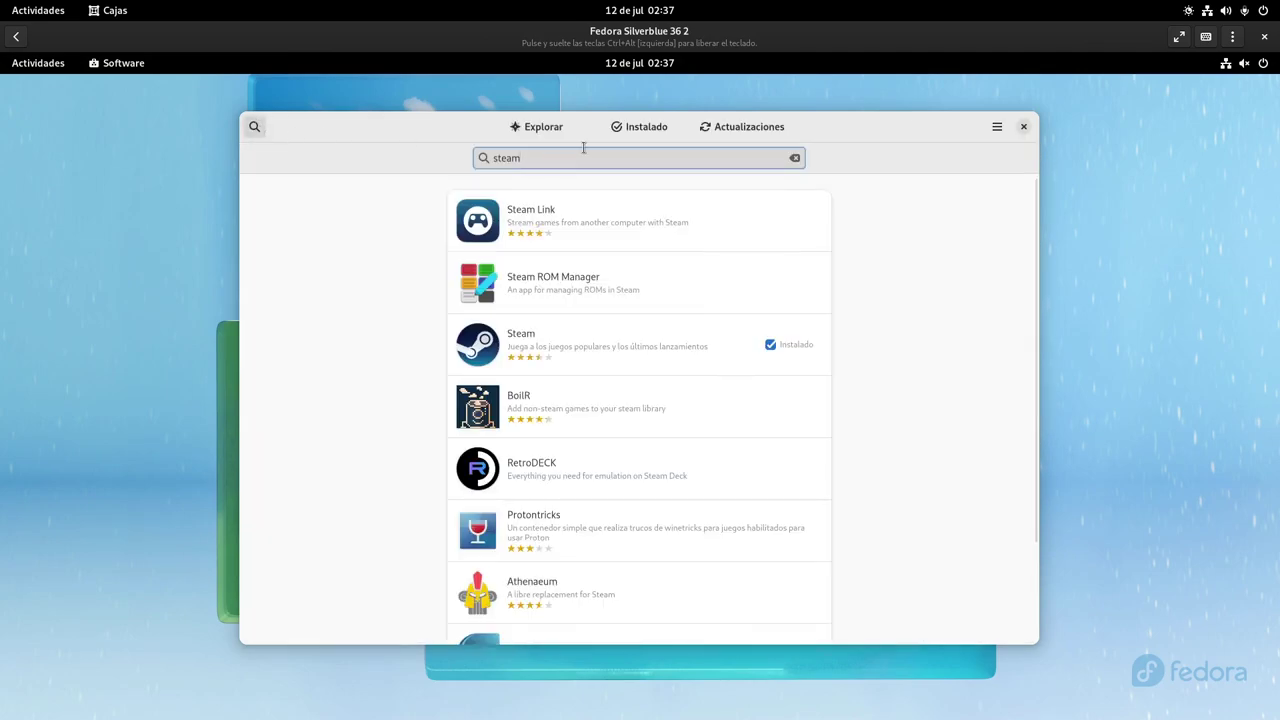
pyautogui.moveTo(541, 161); pyautogui.dragTo(349, 131)
pyautogui.write('mango')
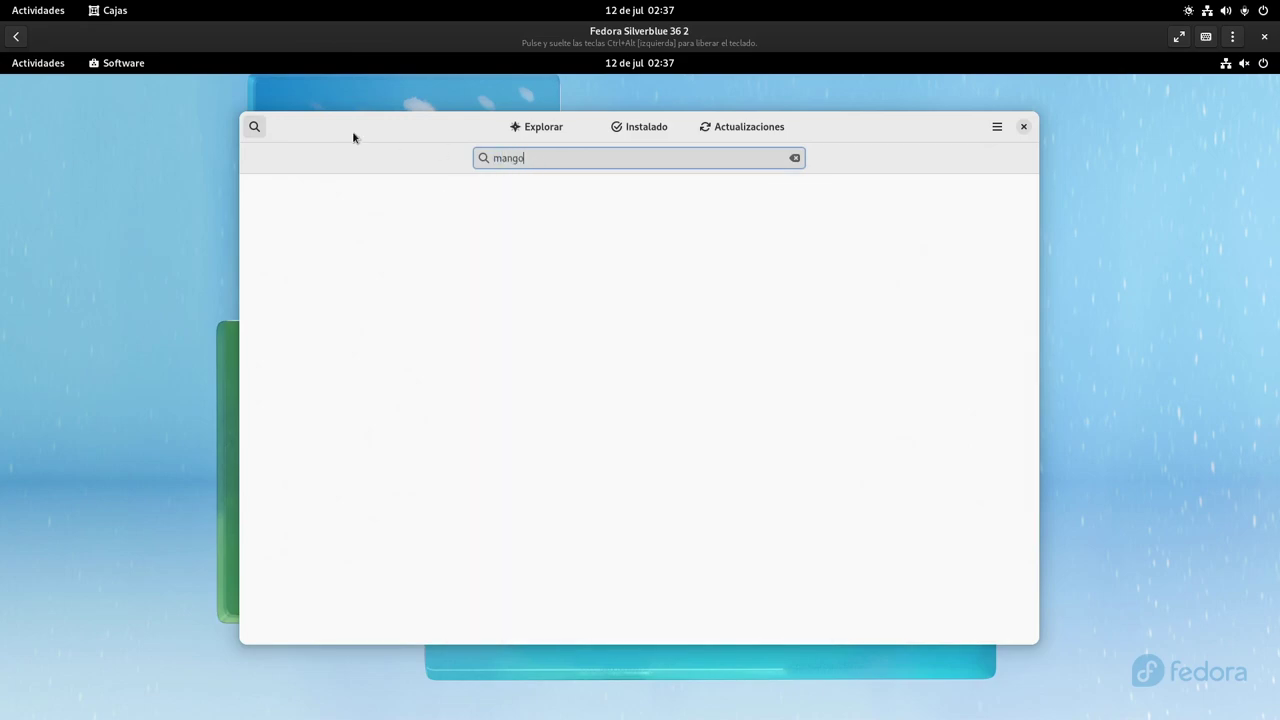
pyautogui.write('hud')
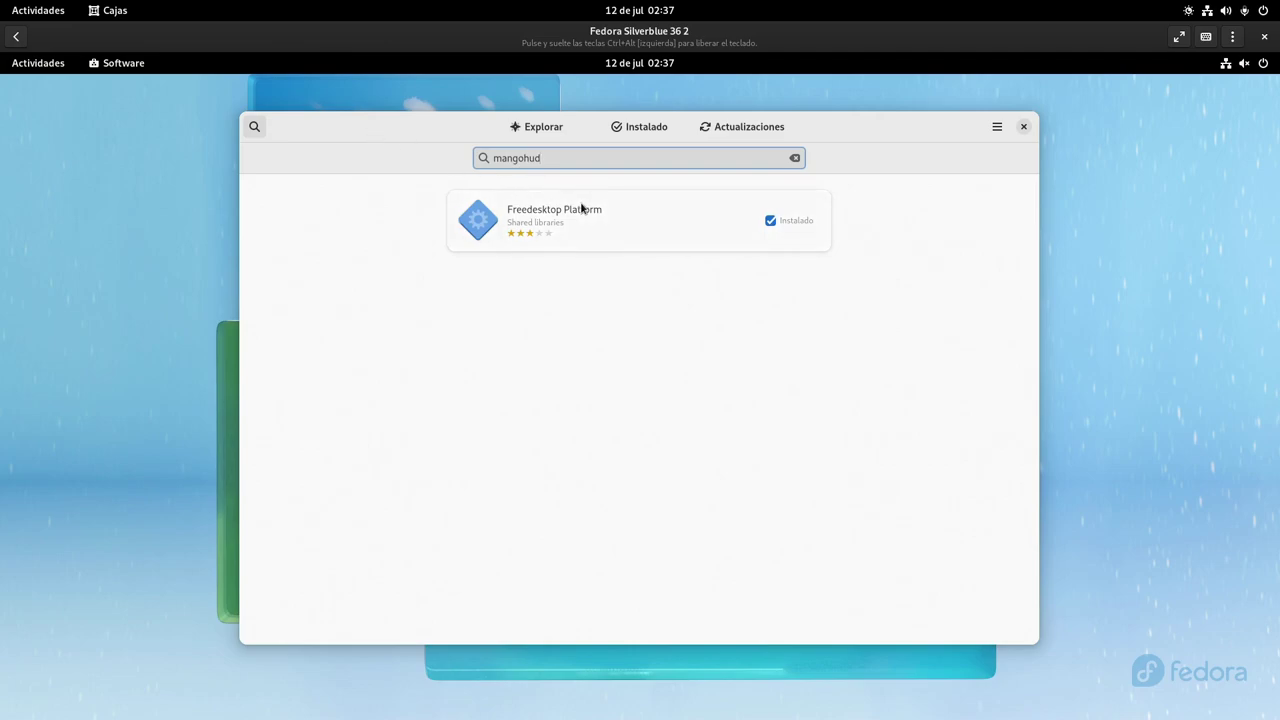
# Install the MangoHud add-on from the Freedesktop Platform runtime page
pyautogui.click(583, 207)
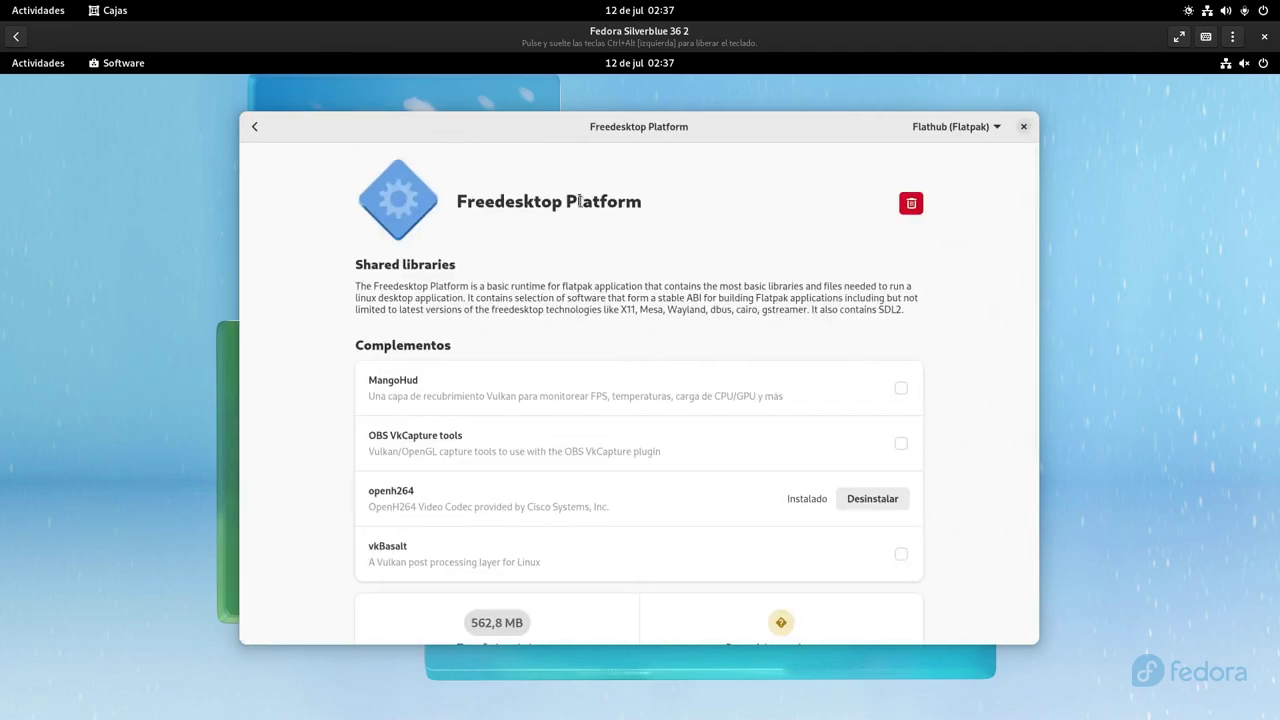
pyautogui.click(900, 390)
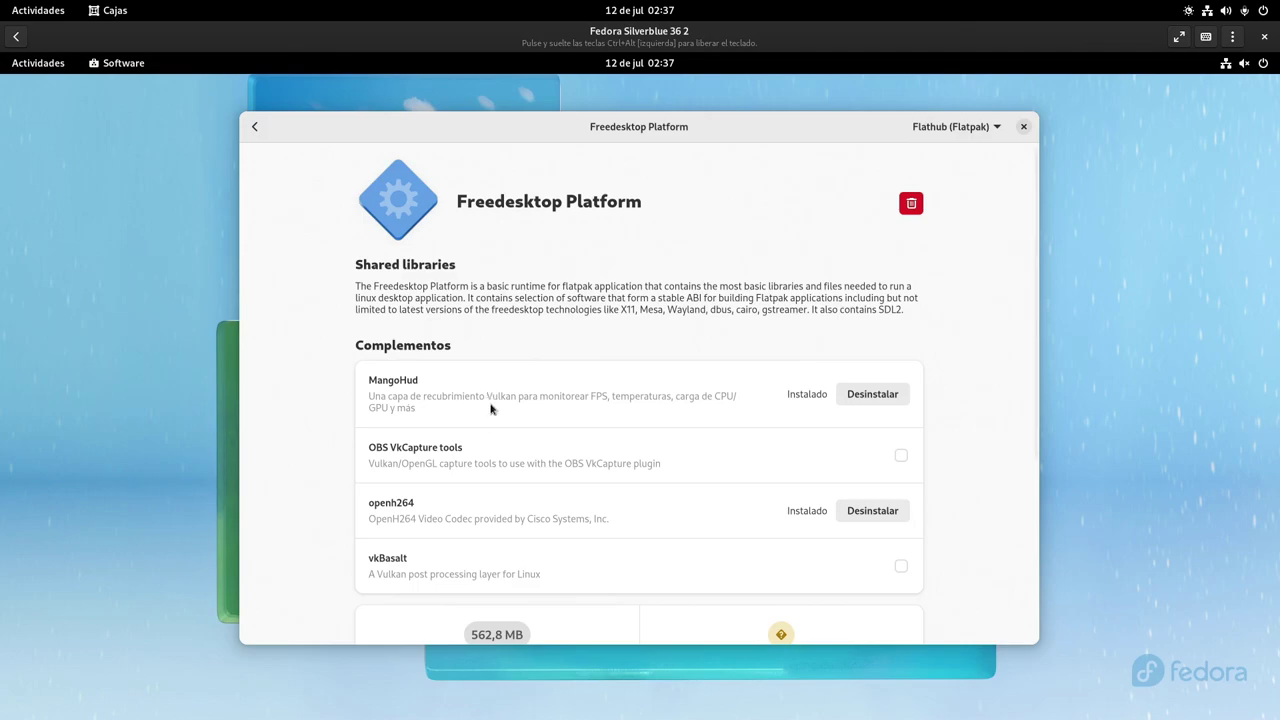
# Close Software, launch Steam from the app grid, and close its login window
pyautogui.click(1023, 126)
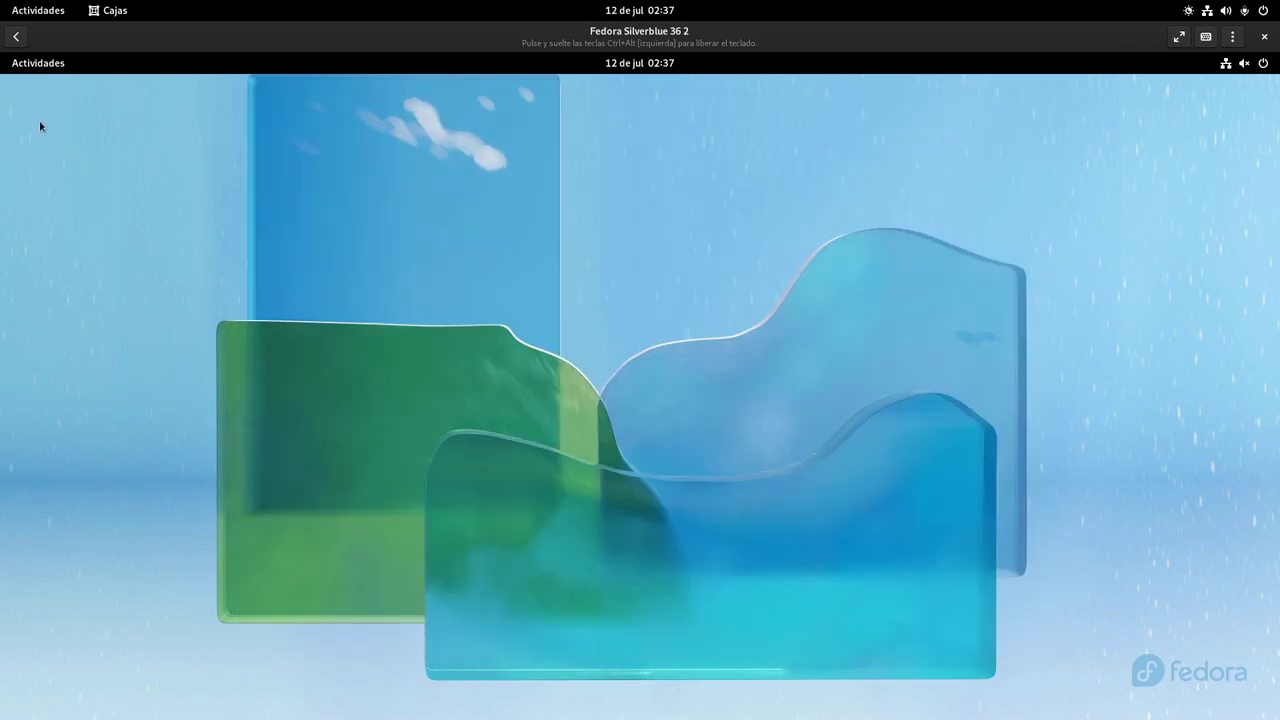
pyautogui.click(38, 63)
pyautogui.click(752, 677)
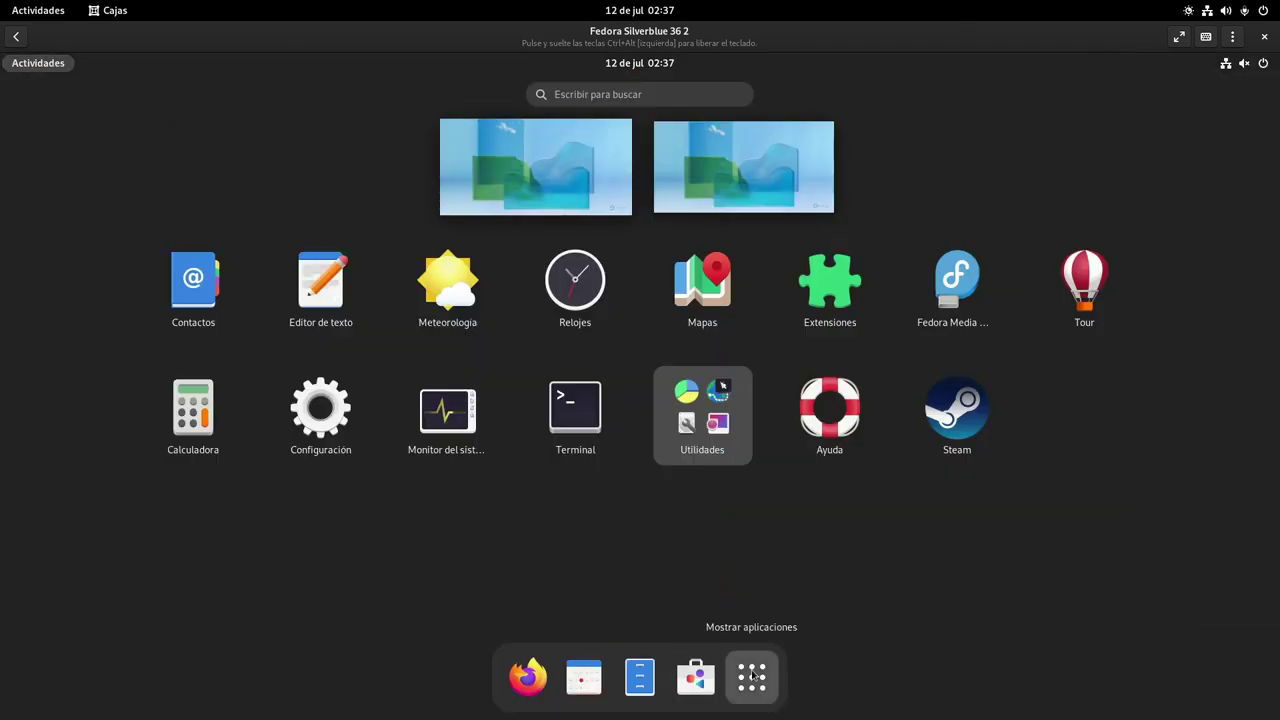
pyautogui.click(945, 405)
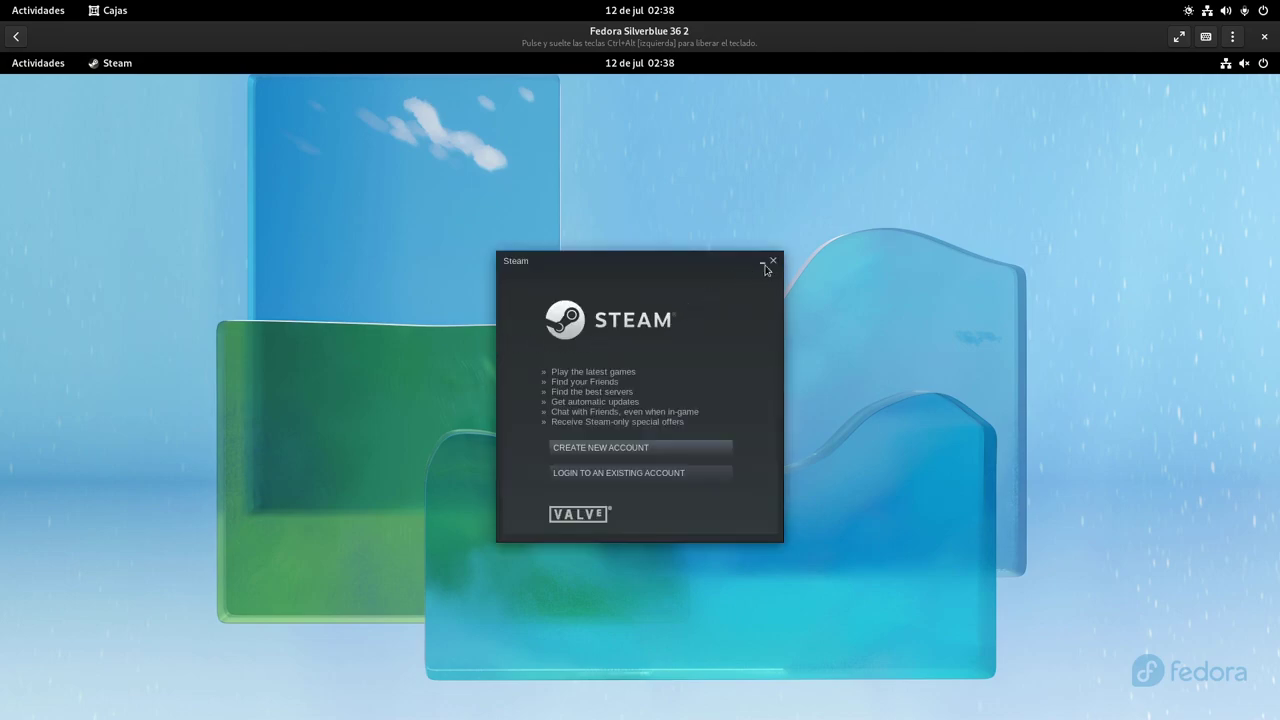
pyautogui.click(772, 262)
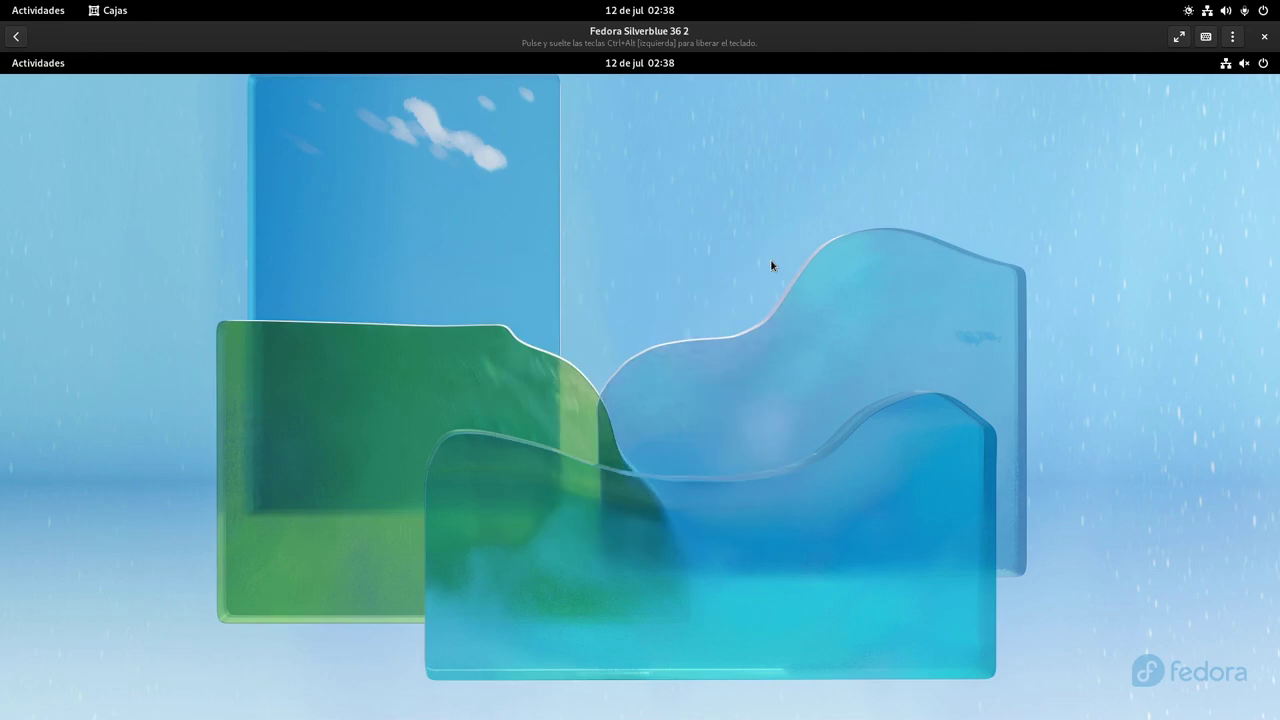
# Browse the app grid and look inside the Utilidades folder
pyautogui.click(30, 62)
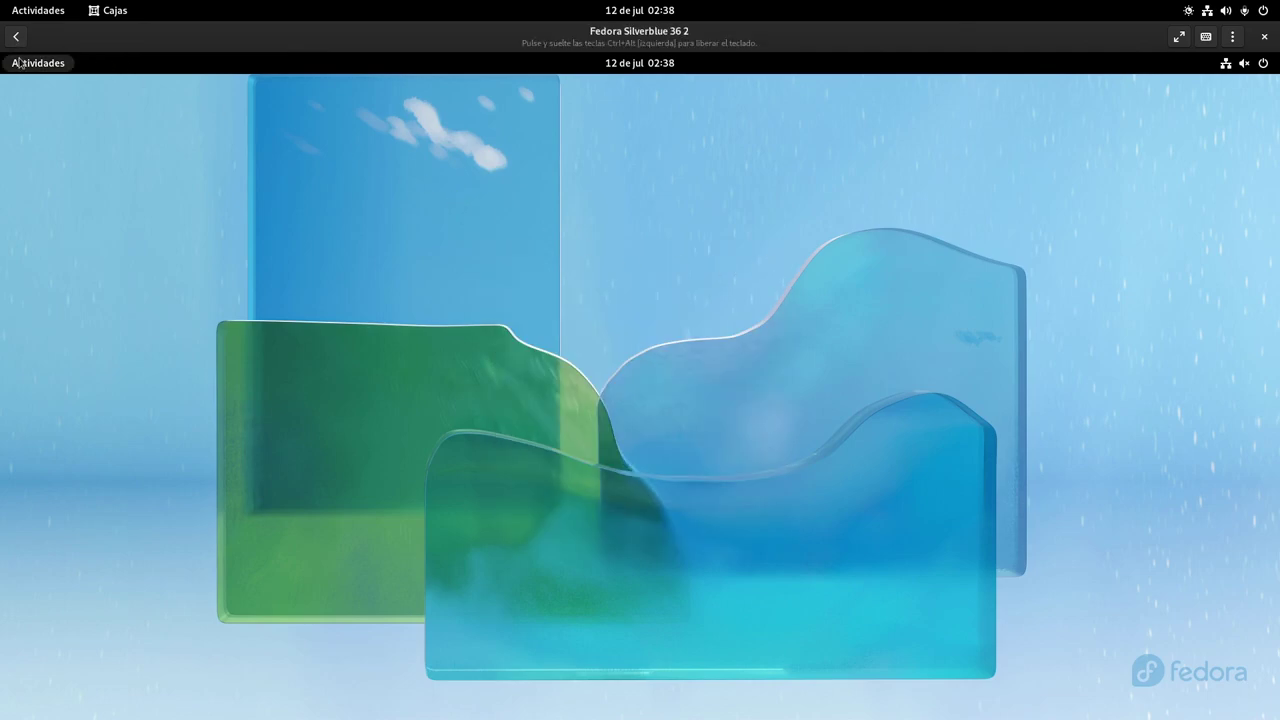
pyautogui.click(752, 677)
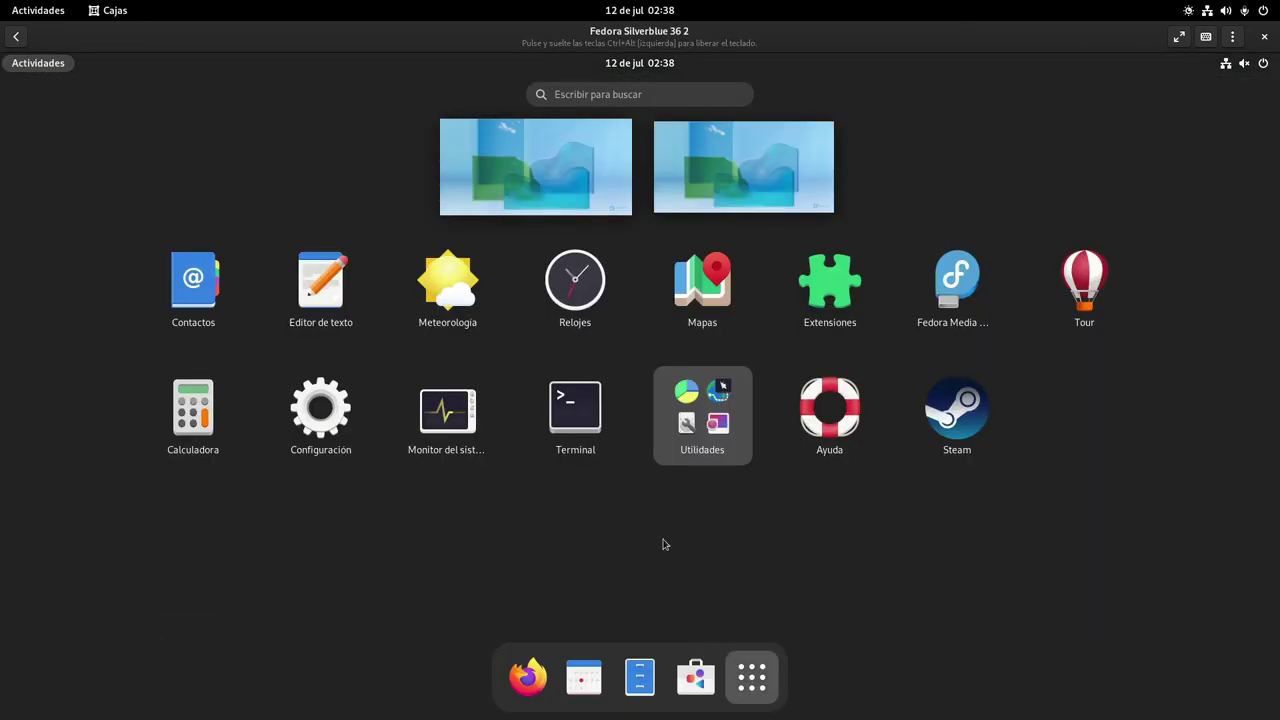
pyautogui.click(692, 438)
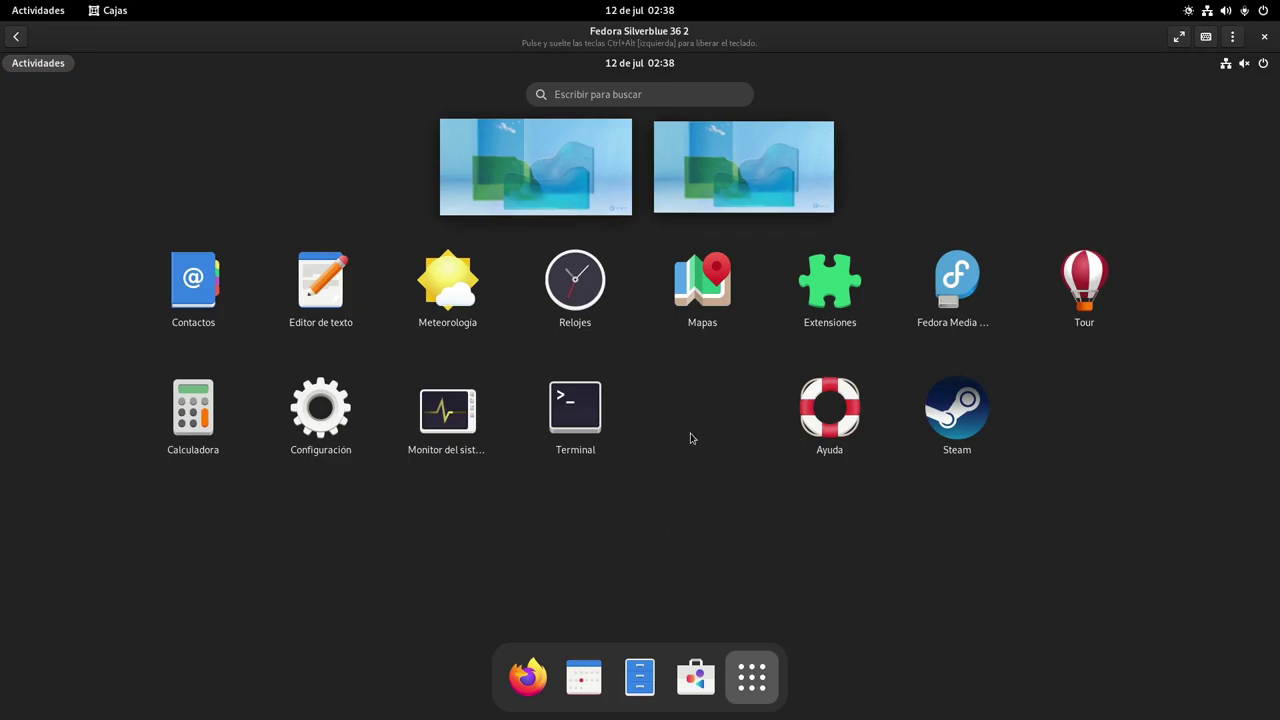
pyautogui.click(1067, 358)
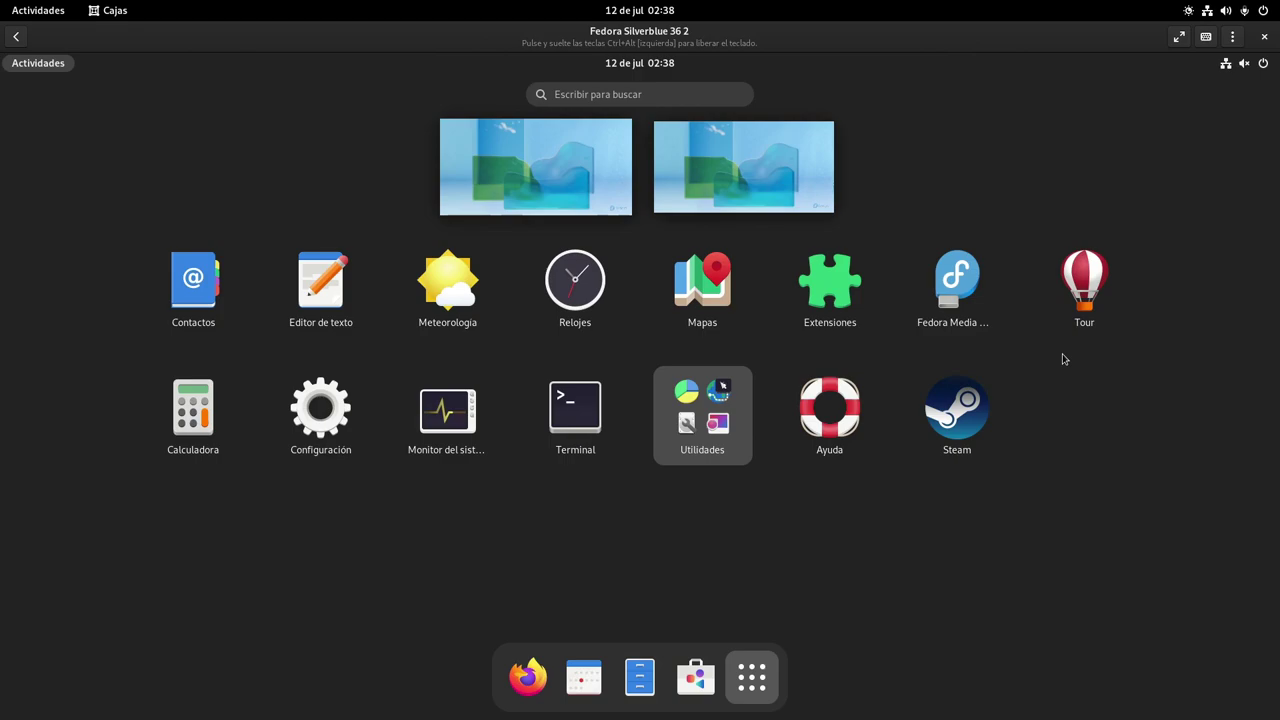
# Search Software for 'onlyoffice', view ONLYOFFICE Desktop Editors, then close Software
pyautogui.click(695, 677)
pyautogui.click(255, 127)
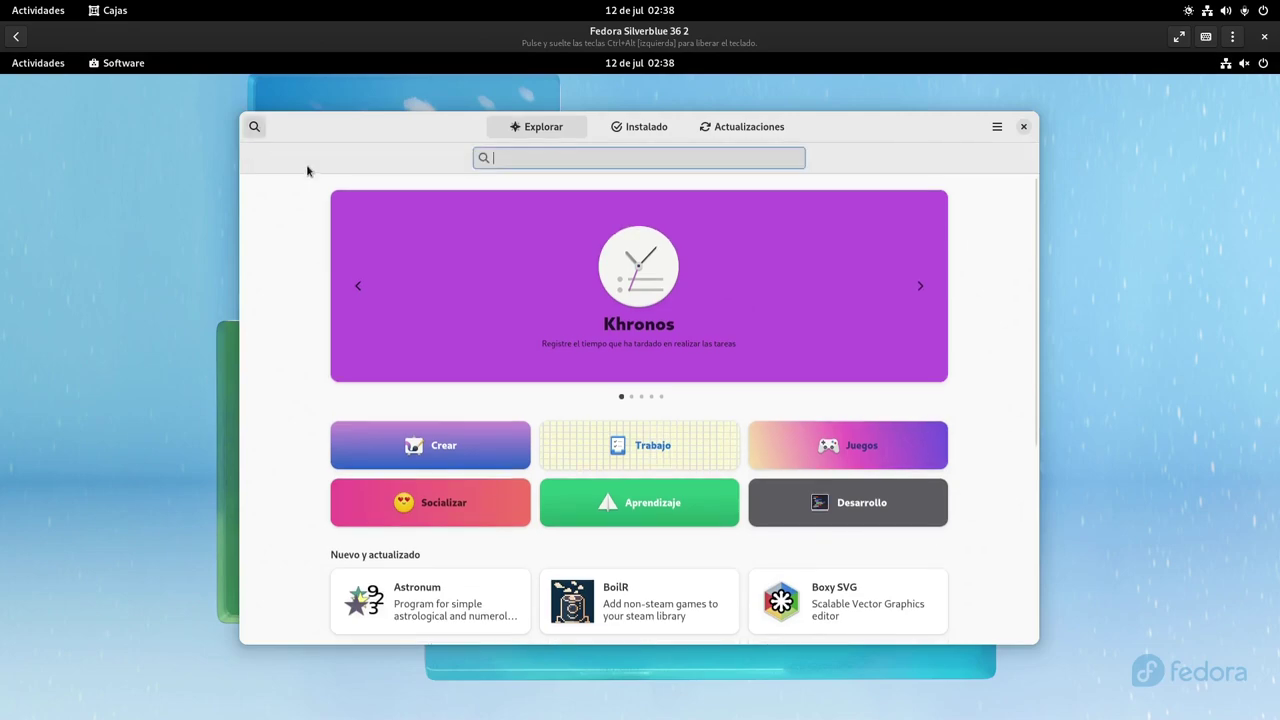
pyautogui.write('only')
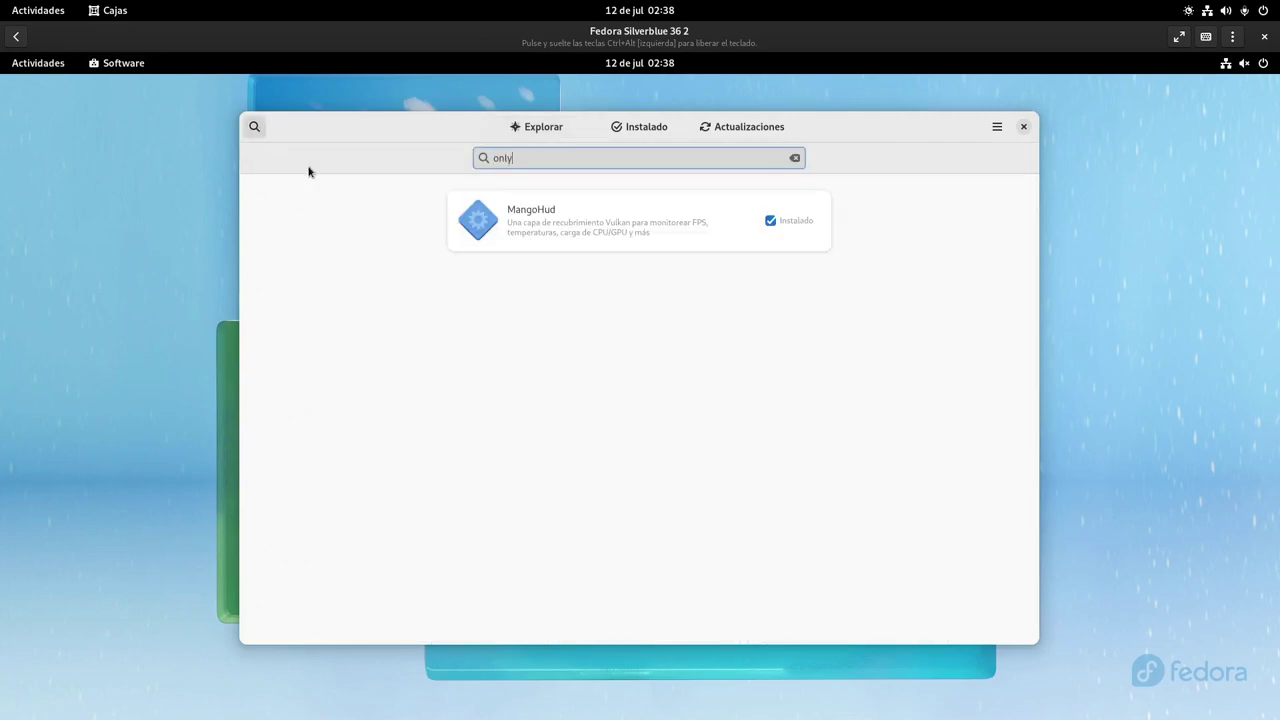
pyautogui.write('office')
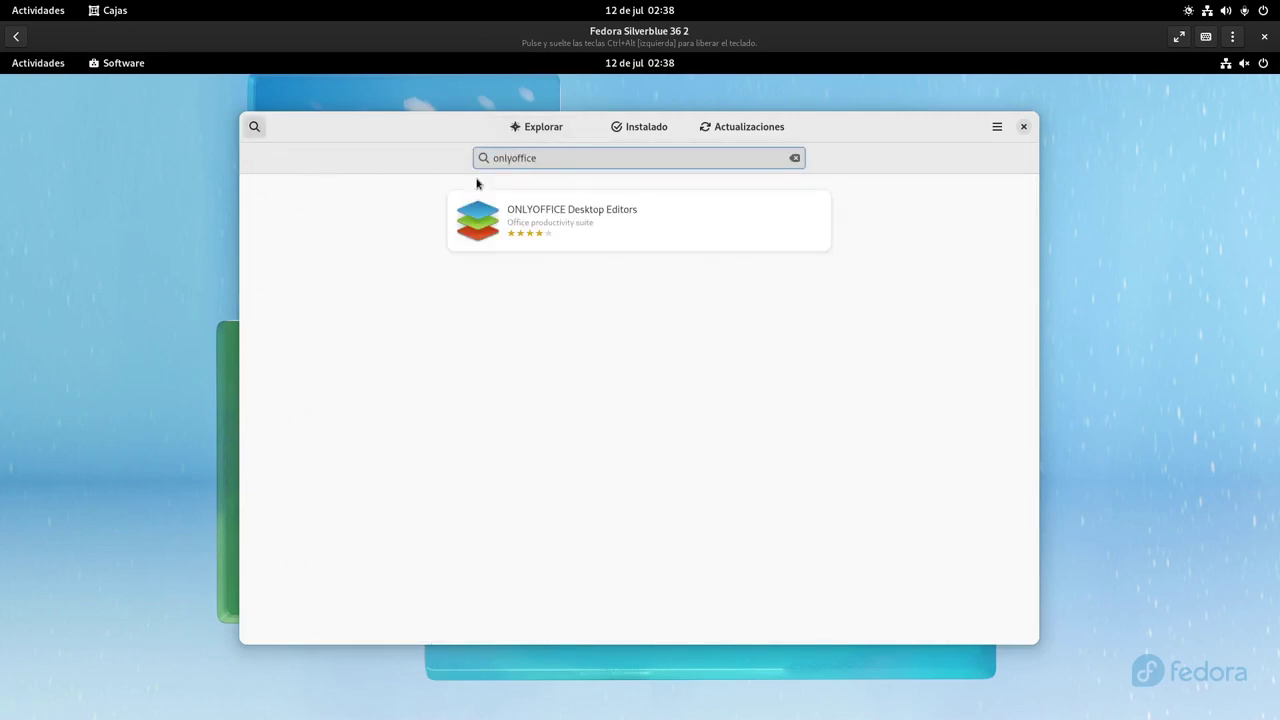
pyautogui.click(580, 208)
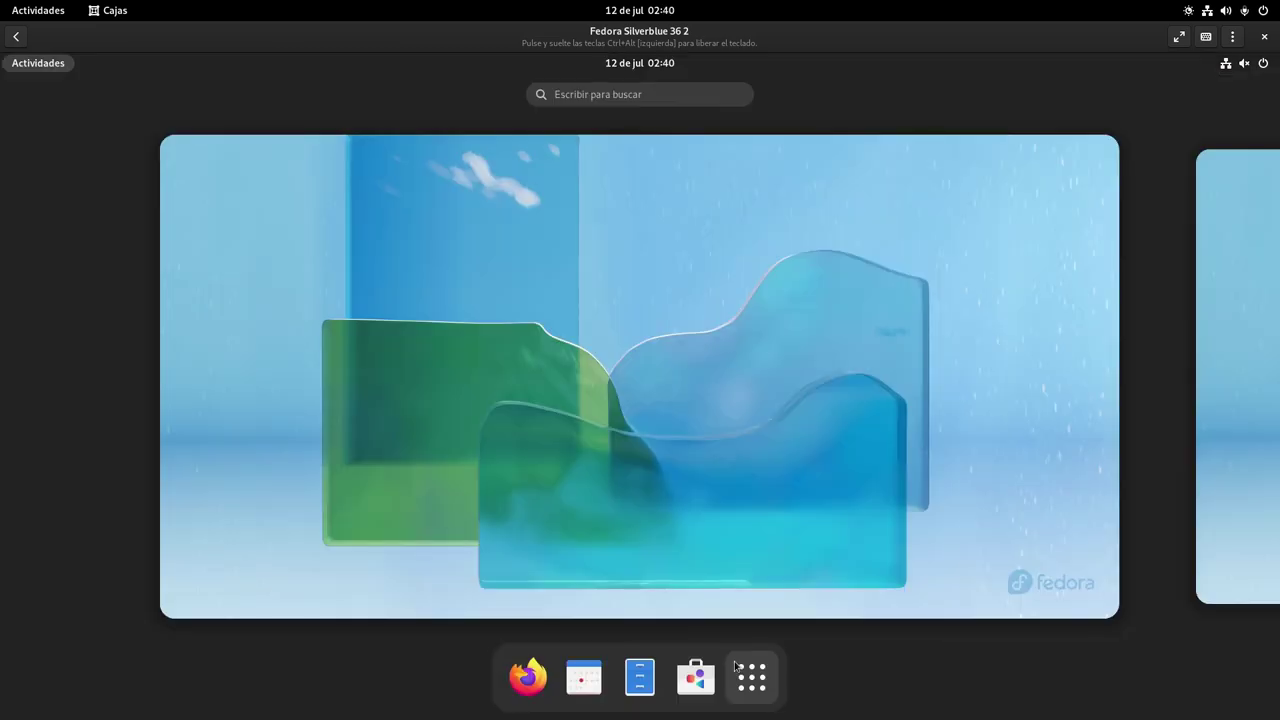
pyautogui.click(752, 677)
# Open a terminal, maximize it, and enlarge its text twice
pyautogui.click(560, 410)
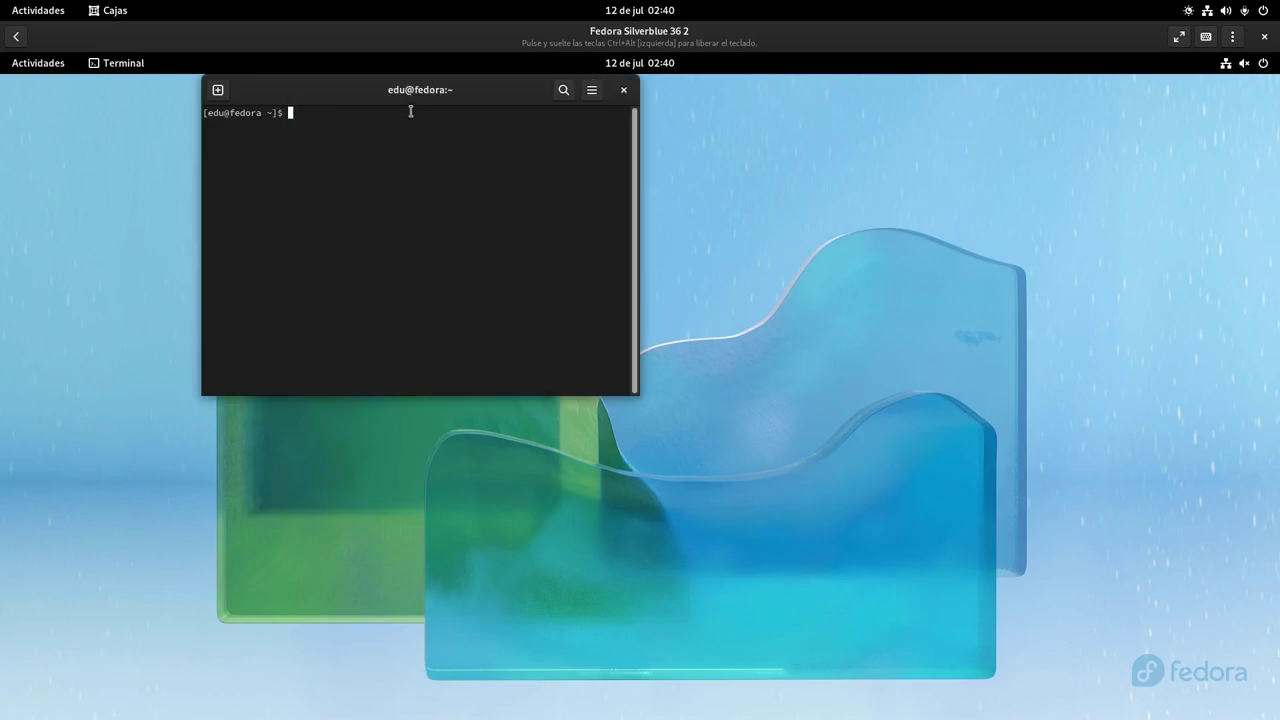
pyautogui.doubleClick(420, 90)
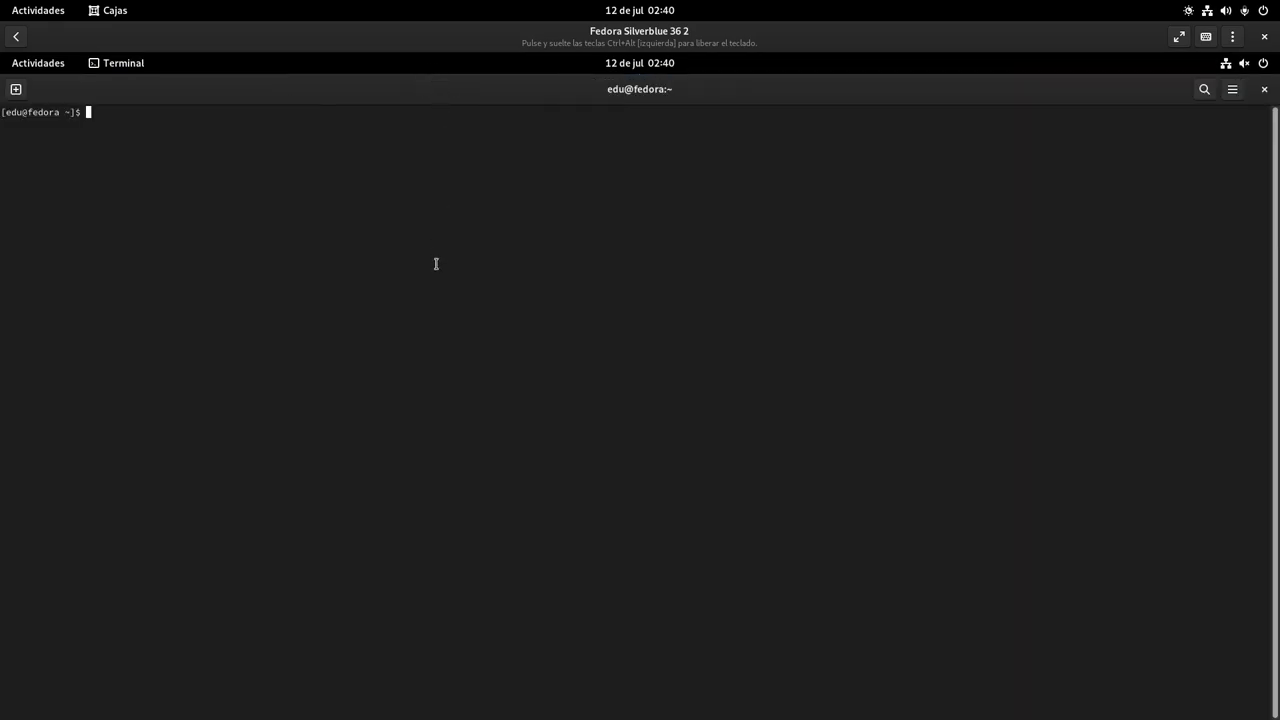
pyautogui.hotkey('ctrl', '+')
pyautogui.hotkey('ctrl', '+')
pyautogui.hotkey('ctrl', '+')
pyautogui.hotkey('ctrl', '+')
pyautogui.hotkey('ctrl', '+')
pyautogui.hotkey('ctrl', '+')
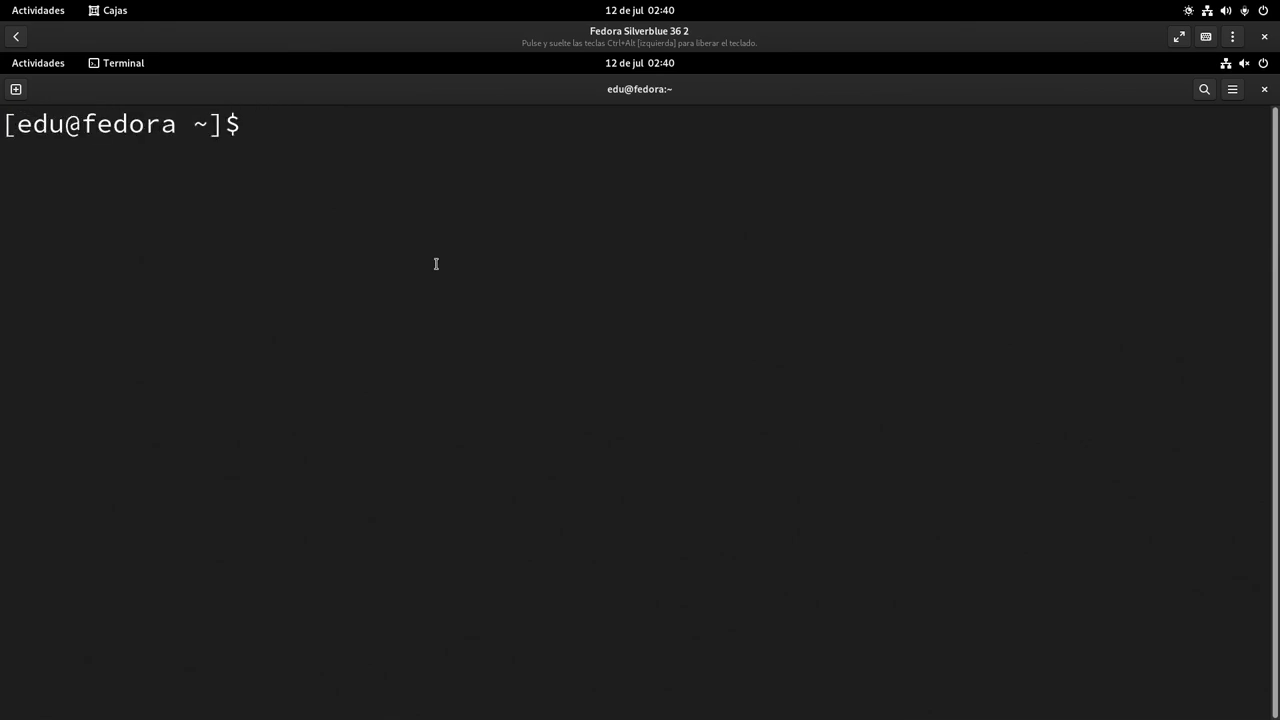
pyautogui.hotkey('ctrl', '+')
# Run 'rpm-ostree install k3b libburn cdrskin' after reviewing the typed command
pyautogui.write('rpm-ostree')
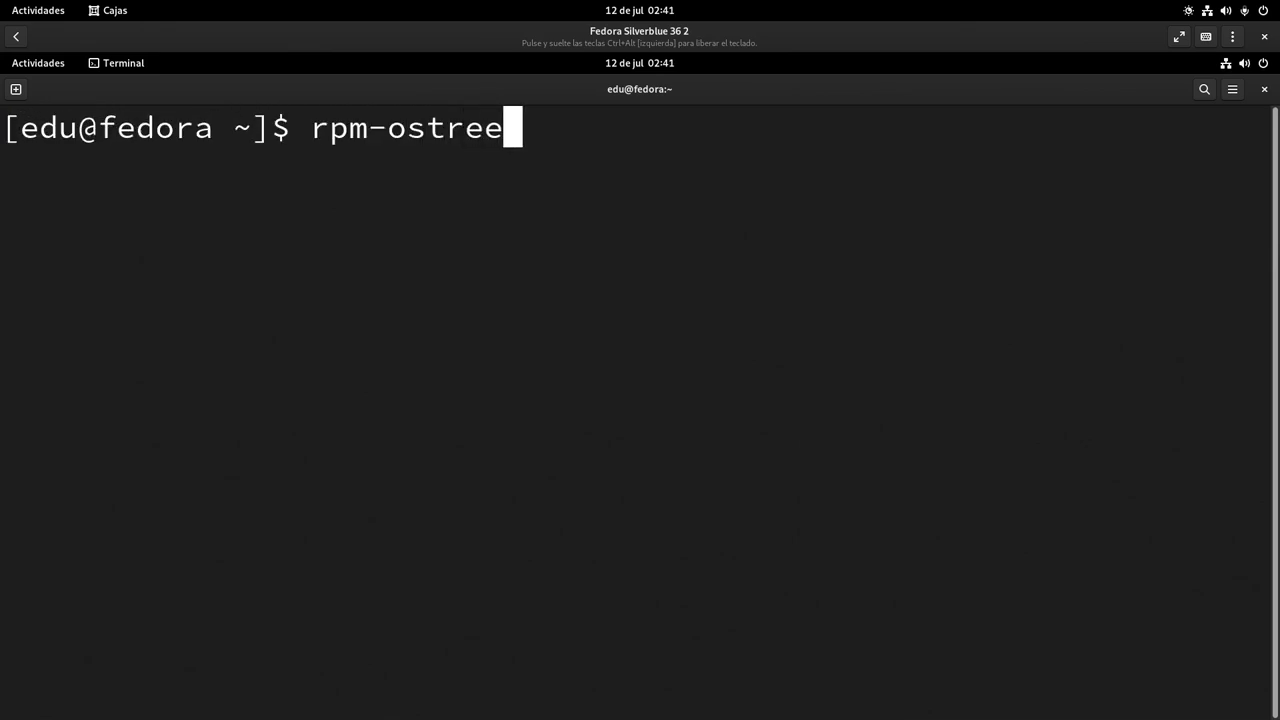
pyautogui.write(' install ')
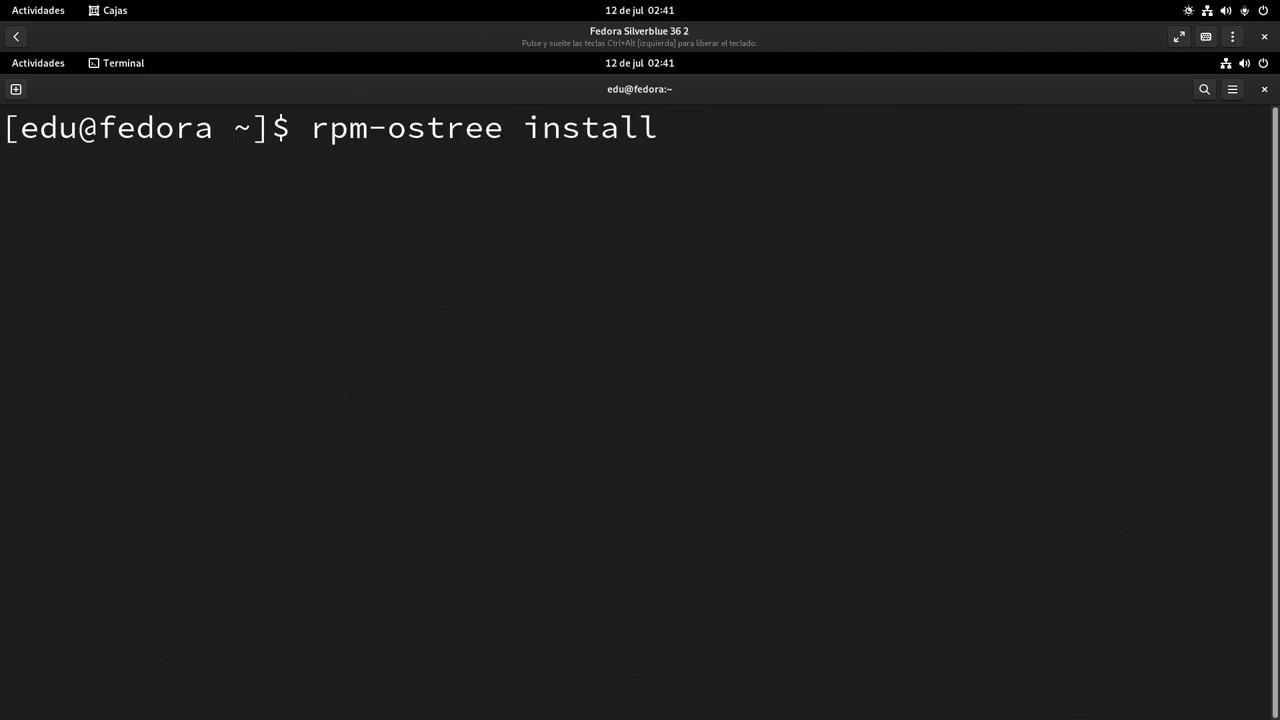
pyautogui.write('k3b li')
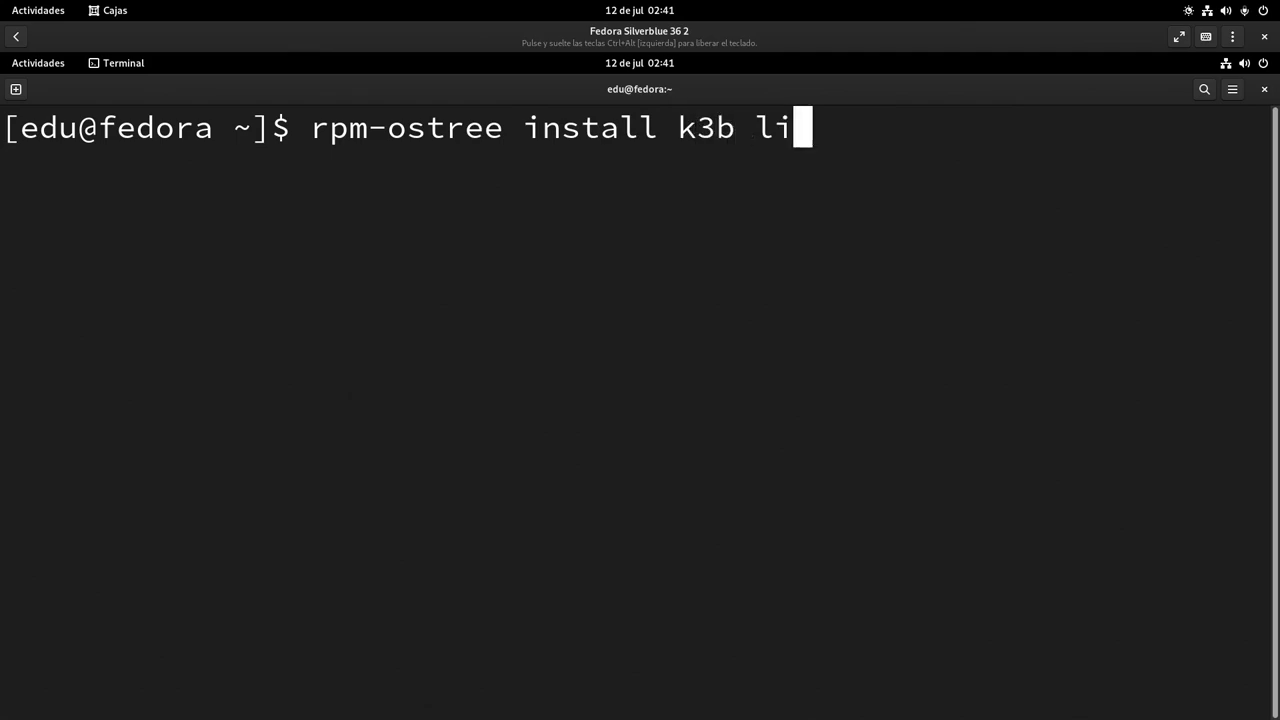
pyautogui.write('bburn ')
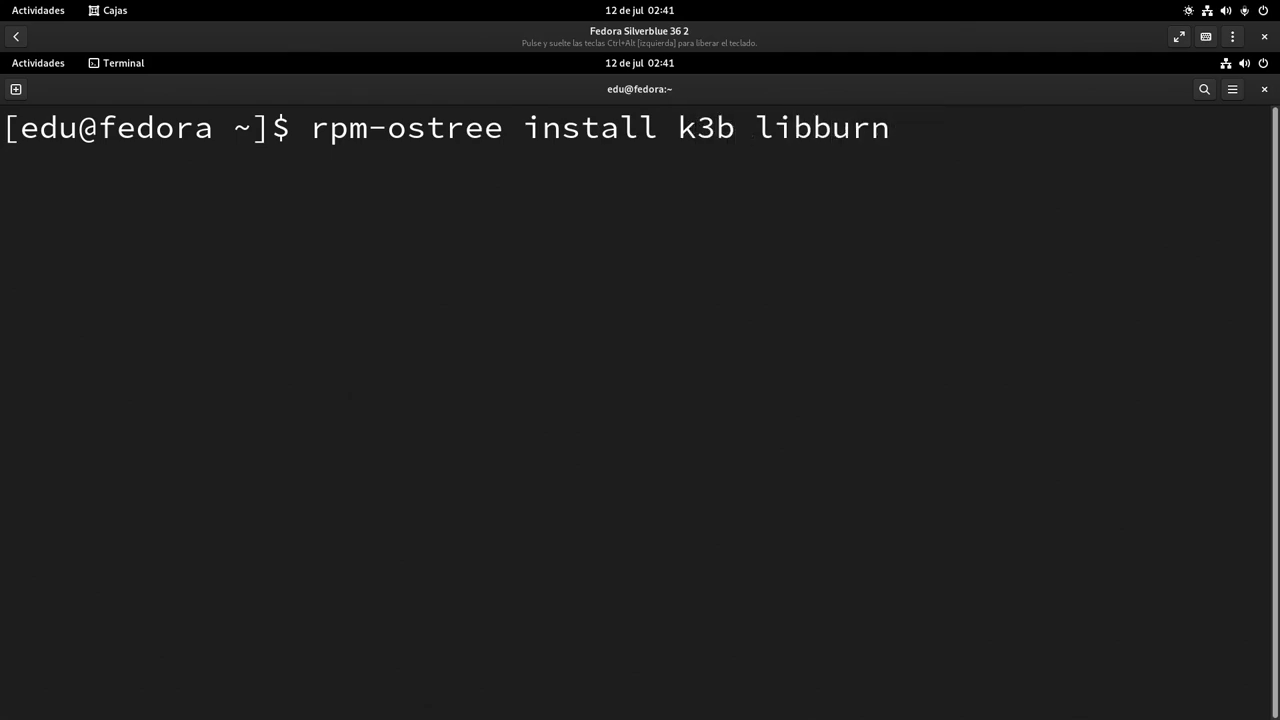
pyautogui.write('c')
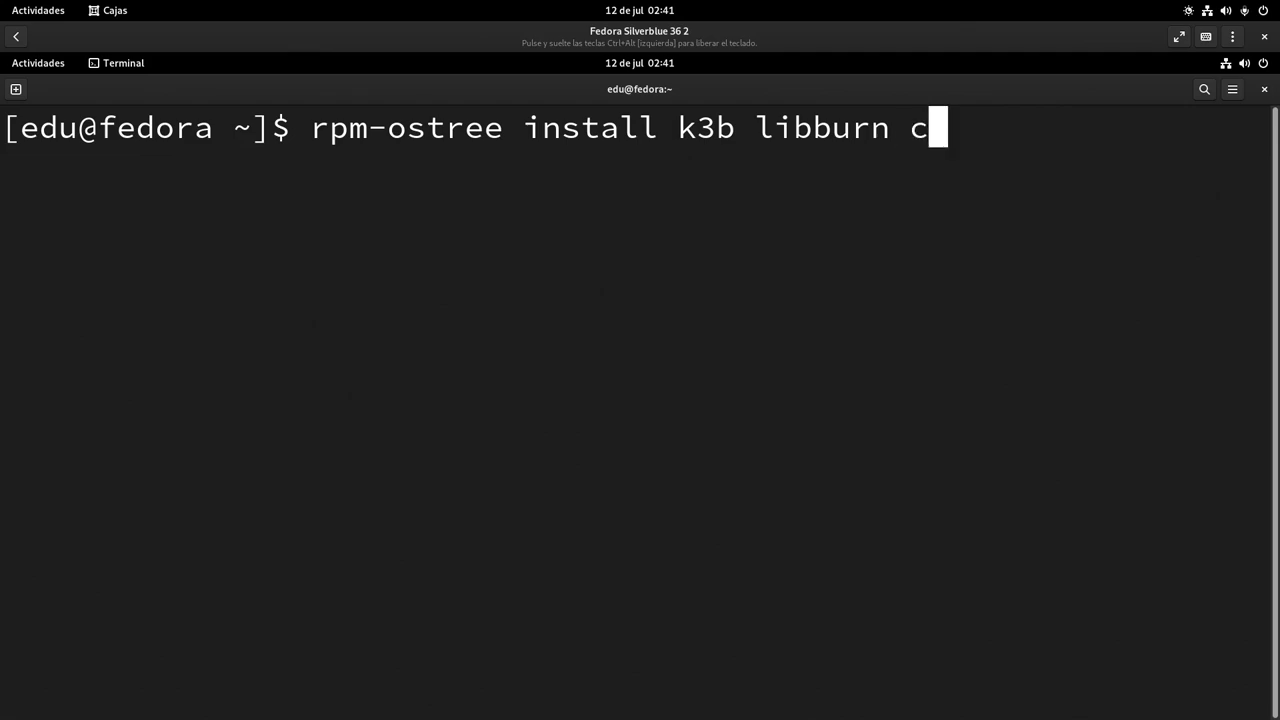
pyautogui.write('drskin')
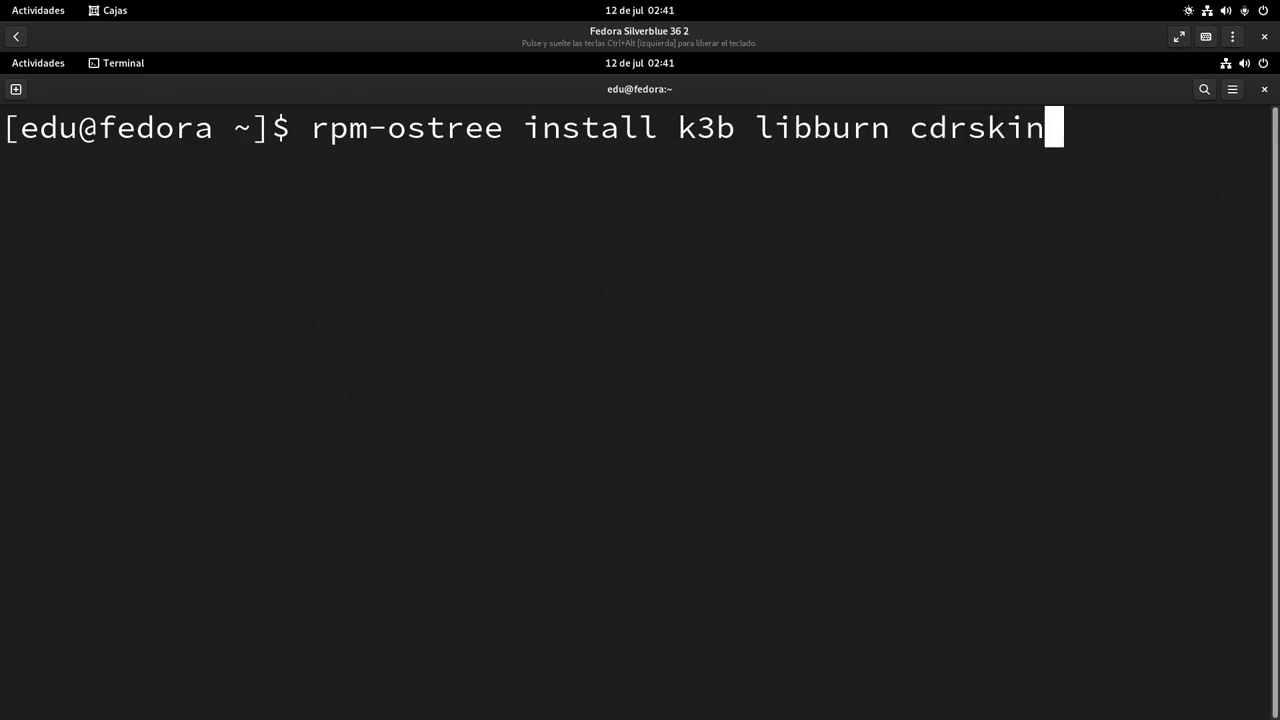
pyautogui.press('Left')
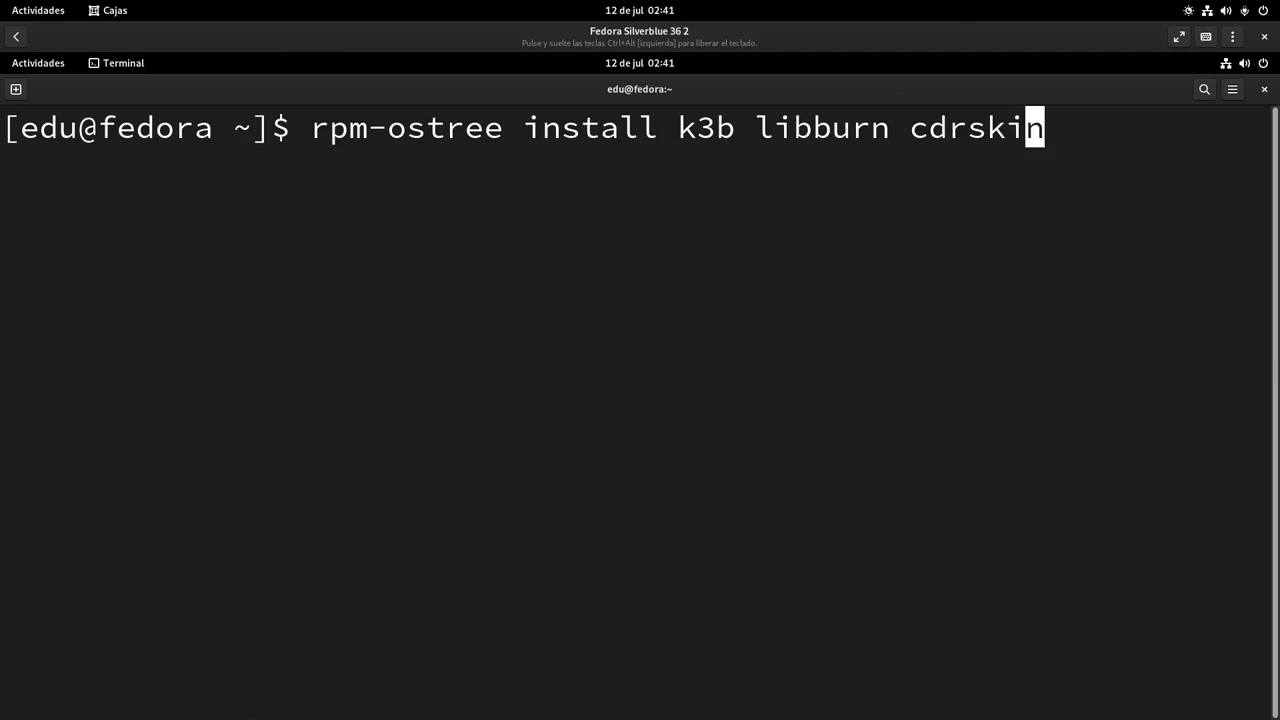
pyautogui.press('Left')
pyautogui.press('Left')
pyautogui.press('Left')
pyautogui.press('Left')
pyautogui.press('Left')
pyautogui.press('Left')
pyautogui.press('Left')
pyautogui.press('Left')
pyautogui.press('Left')
pyautogui.press('Left')
pyautogui.press('Left')
pyautogui.press('Left')
pyautogui.press('Left')
pyautogui.press('Left')
pyautogui.press('Left')
pyautogui.press('Left')
pyautogui.press('Left')
pyautogui.press('Left')
pyautogui.press('Left')
pyautogui.press('Left')
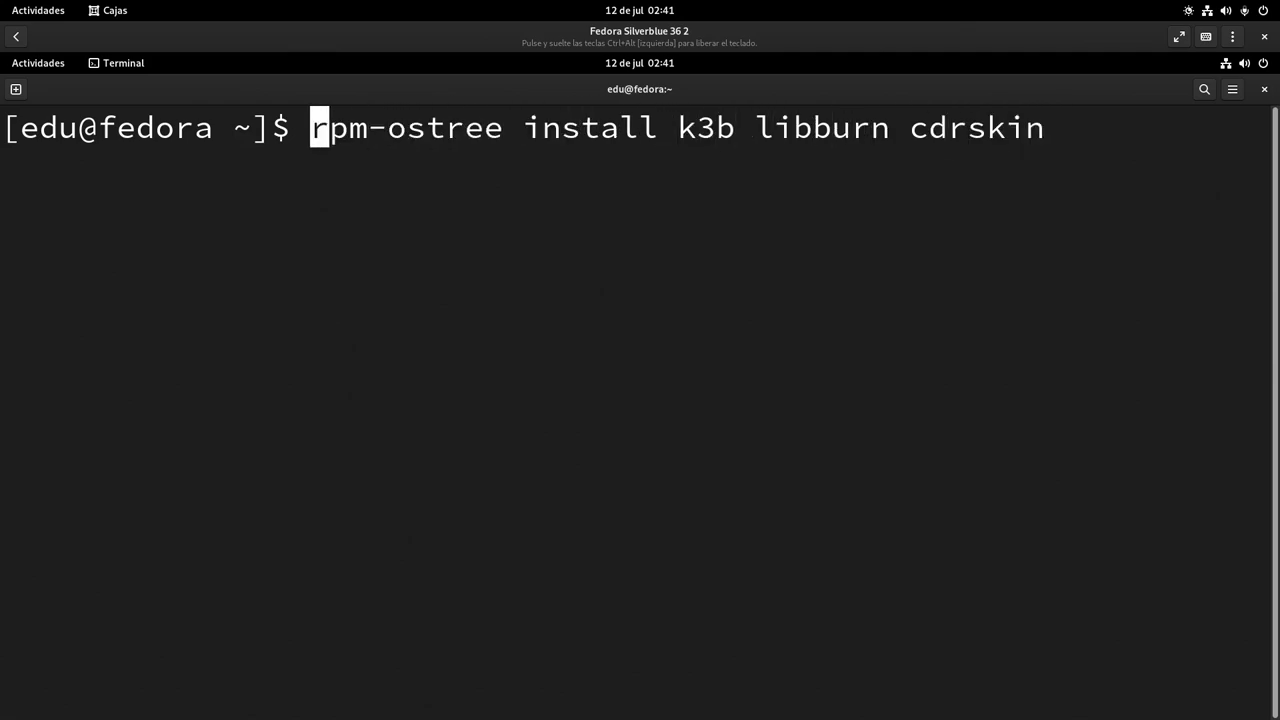
pyautogui.press('Right')
pyautogui.press('Right')
pyautogui.press('Right')
pyautogui.press('Right')
pyautogui.press('Right')
pyautogui.press('Right')
pyautogui.press('Right')
pyautogui.press('Right')
pyautogui.press('Right')
pyautogui.press('Right')
pyautogui.press('Right')
pyautogui.press('Right')
pyautogui.press('Right')
pyautogui.press('Right')
pyautogui.press('Right')
pyautogui.press('Right')
pyautogui.press('Right')
pyautogui.press('Right')
pyautogui.press('Right')
pyautogui.press('Right')
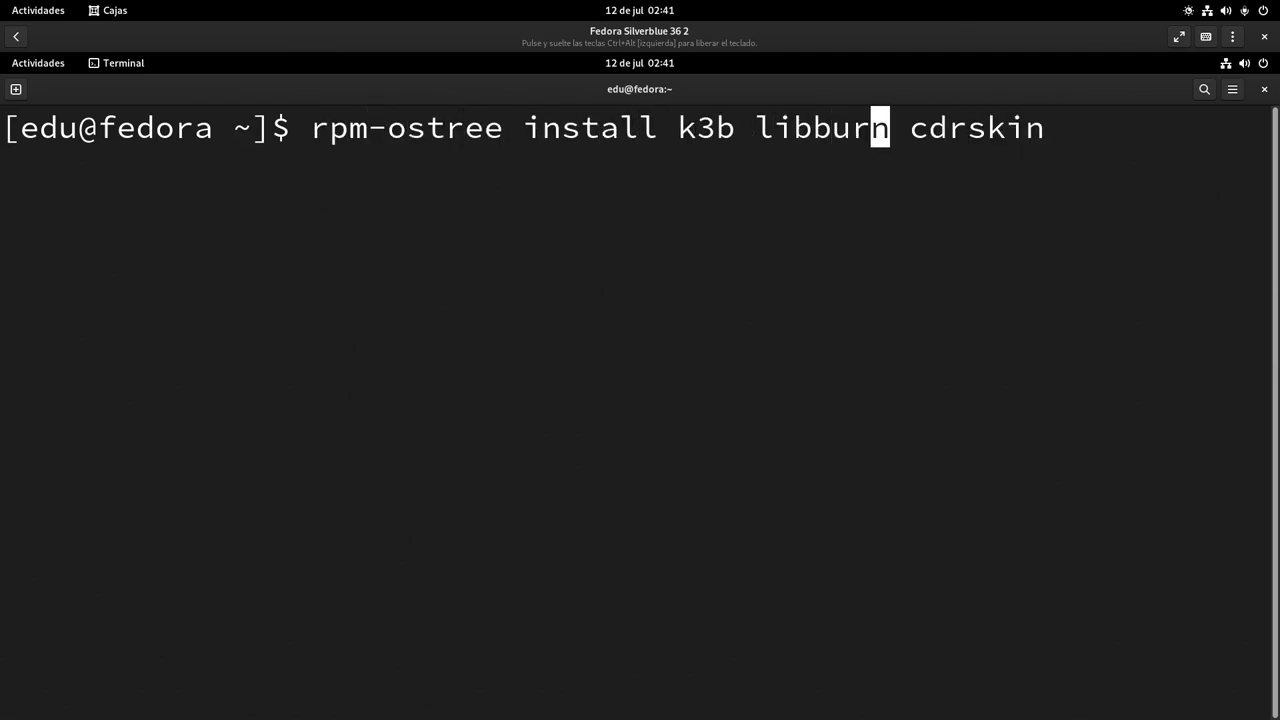
pyautogui.press('Right')
pyautogui.press('Right')
pyautogui.press('Right')
pyautogui.press('Right')
pyautogui.press('Right')
pyautogui.press('Right')
pyautogui.press('Right')
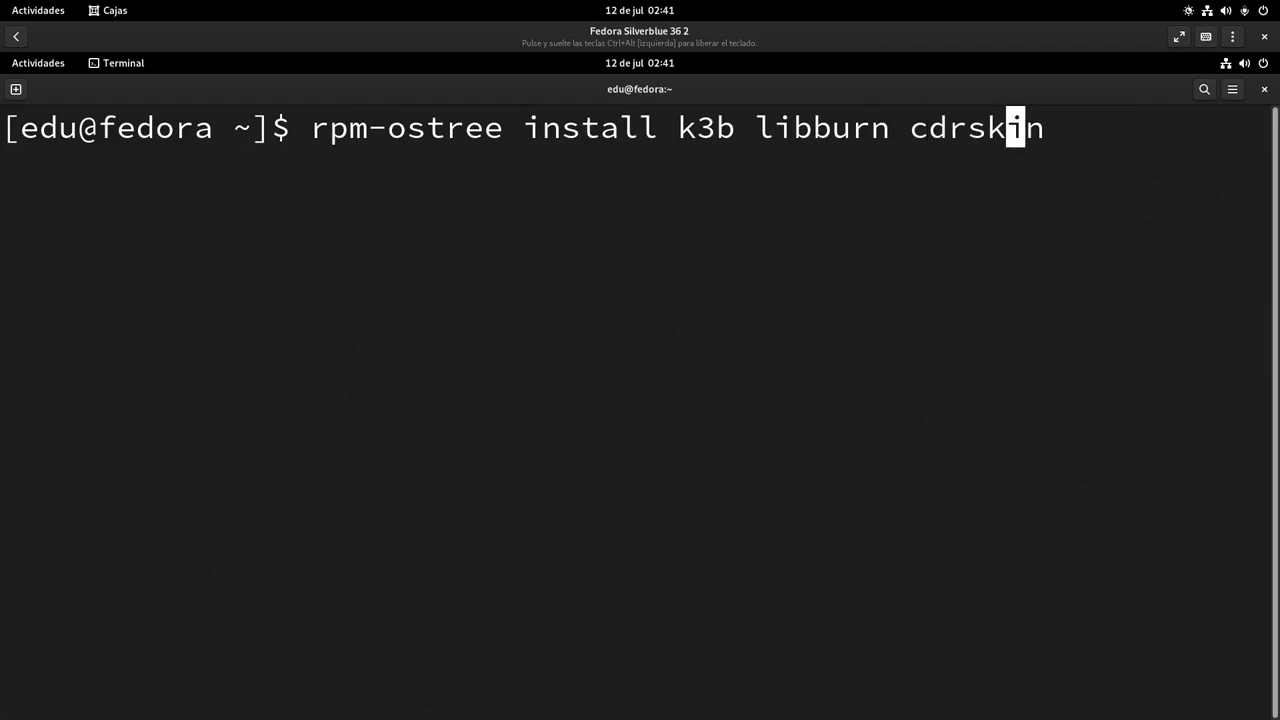
pyautogui.press('Left')
pyautogui.press('Left')
pyautogui.press('Left')
pyautogui.press('Left')
pyautogui.press('Left')
pyautogui.press('Left')
pyautogui.press('Left')
pyautogui.press('Left')
pyautogui.press('Left')
pyautogui.press('Left')
pyautogui.press('Left')
pyautogui.press('Left')
pyautogui.press('Left')
pyautogui.press('Left')
pyautogui.press('Left')
pyautogui.press('Left')
pyautogui.press('Left')
pyautogui.press('Left')
pyautogui.press('Left')
pyautogui.press('Left')
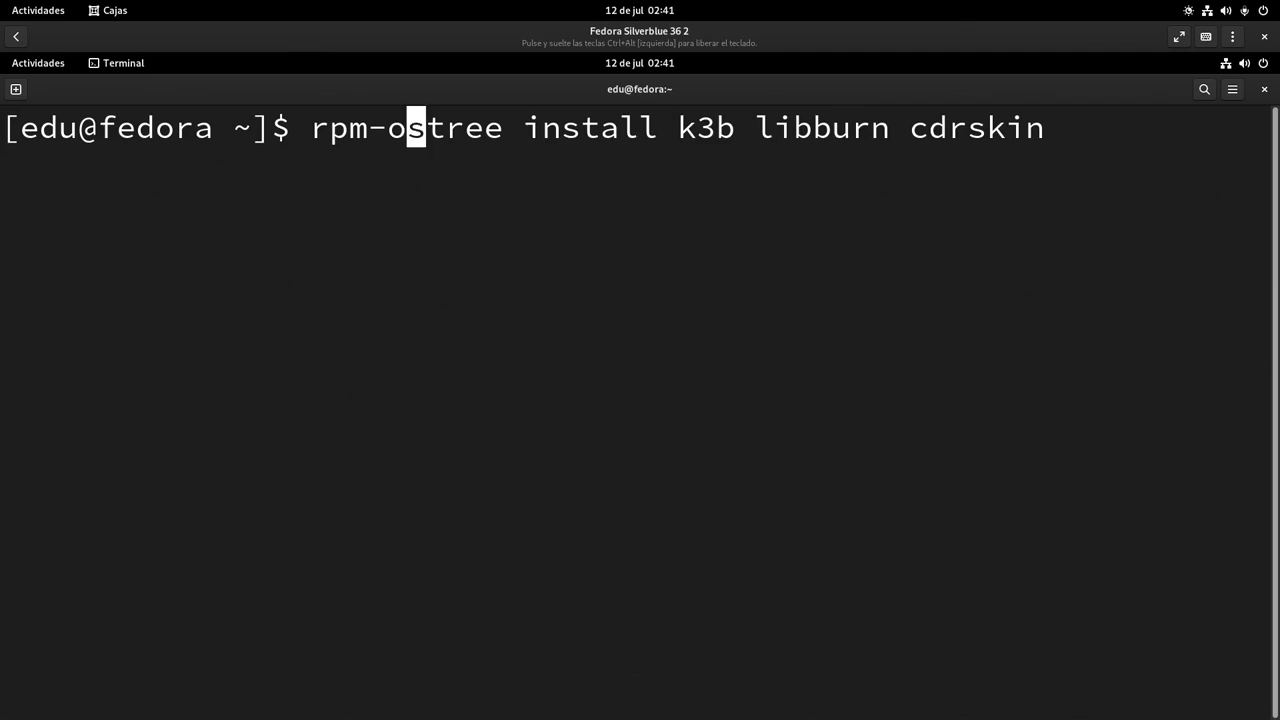
pyautogui.press('Right')
pyautogui.press('Right')
pyautogui.press('Right')
pyautogui.press('Right')
pyautogui.press('Right')
pyautogui.press('Right')
pyautogui.press('Right')
pyautogui.press('Right')
pyautogui.press('Right')
pyautogui.press('Right')
pyautogui.press('Right')
pyautogui.press('Right')
pyautogui.press('Right')
pyautogui.press('Right')
pyautogui.press('Right')
pyautogui.press('Right')
pyautogui.press('Right')
pyautogui.press('Right')
pyautogui.press('Right')
pyautogui.press('Right')
pyautogui.press('Right')
pyautogui.press('Right')
pyautogui.press('Right')
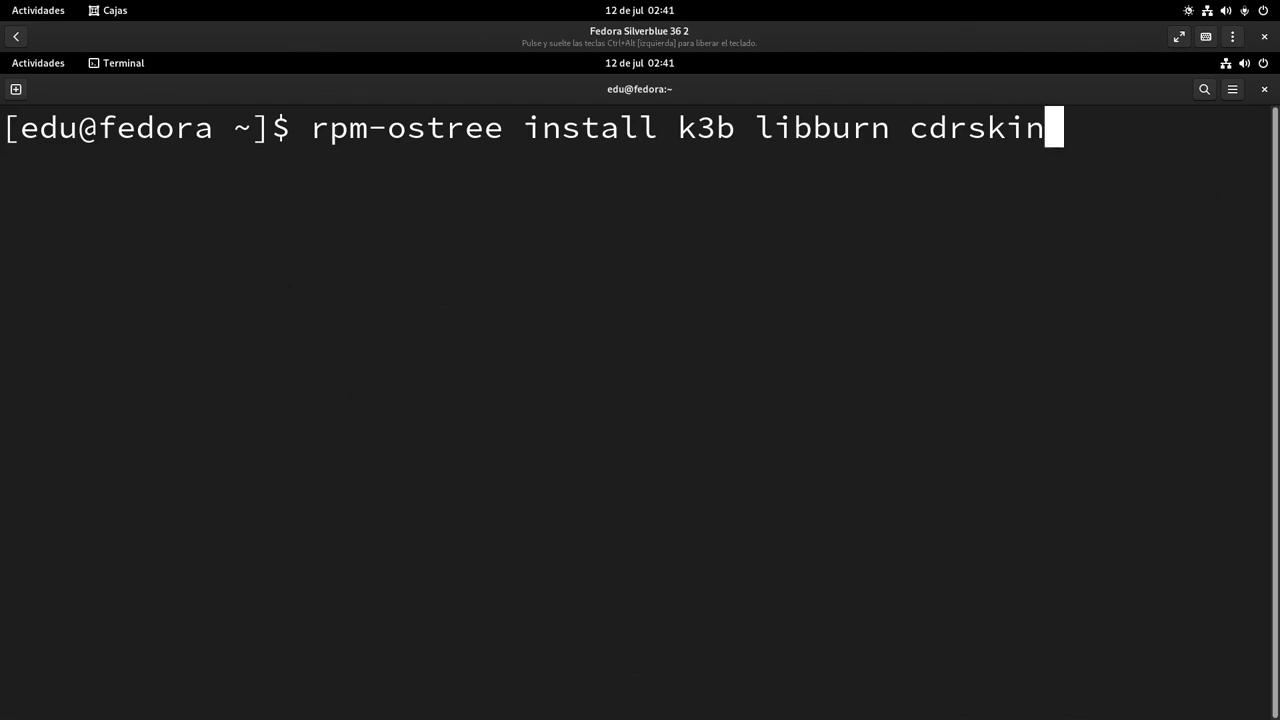
pyautogui.press('Return')
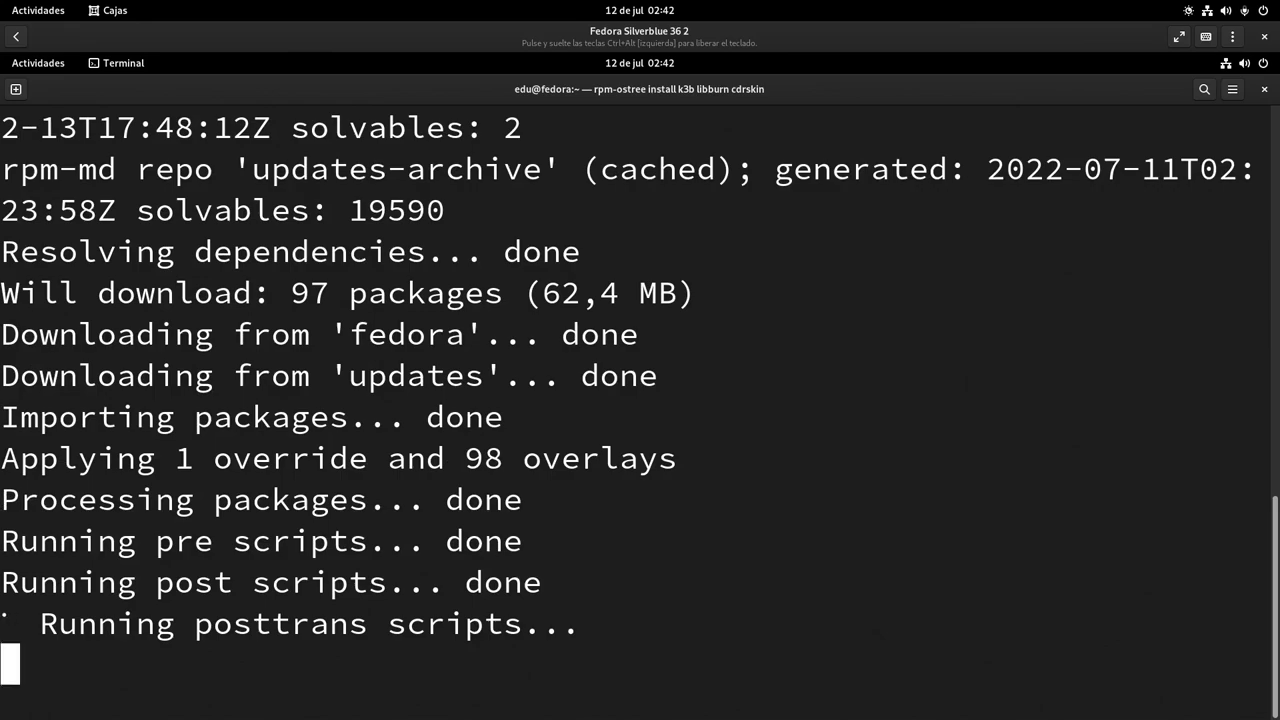
# Clear the terminal and check the Apagar / cerrar sesión choices, then dismiss the menu
pyautogui.write('clear')
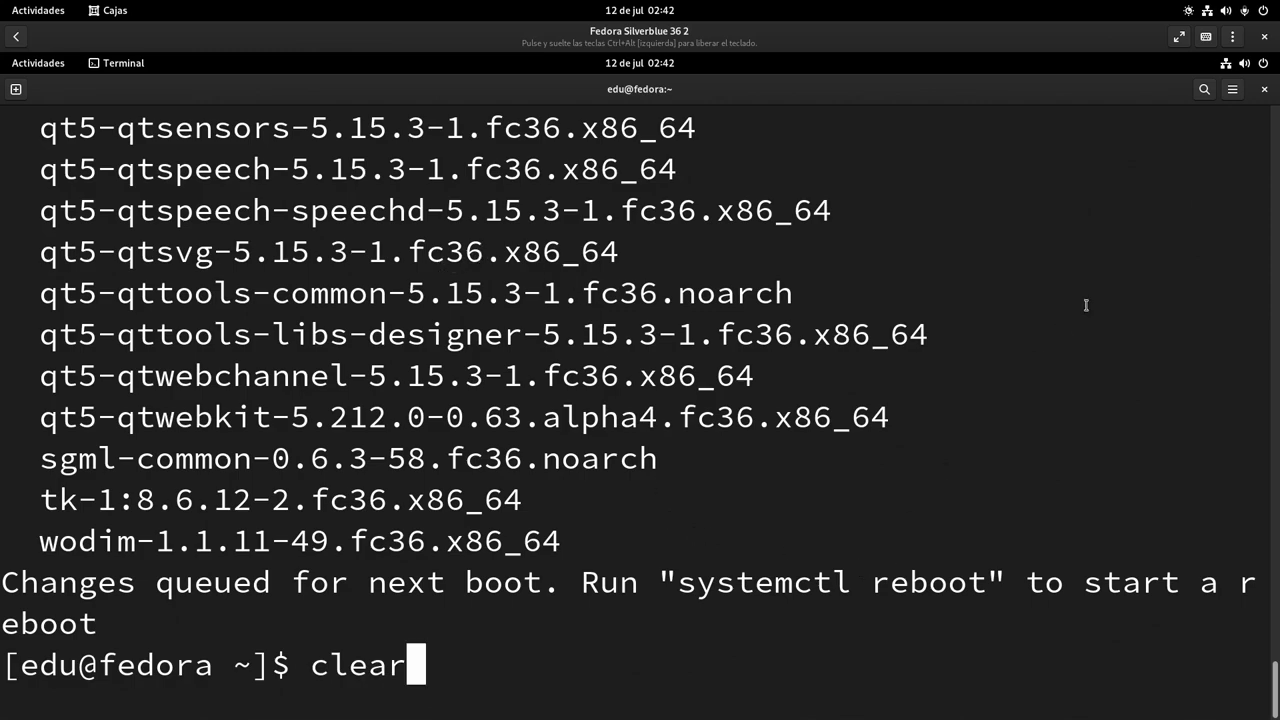
pyautogui.click(1248, 63)
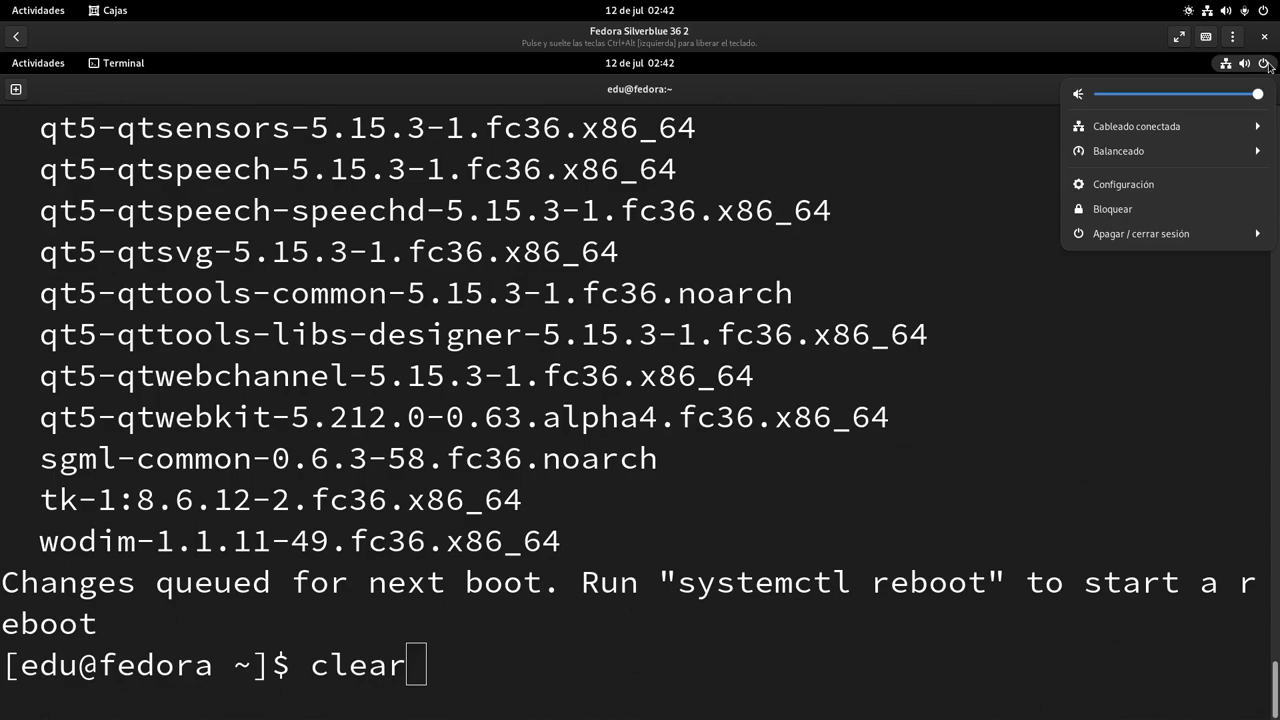
pyautogui.click(1200, 236)
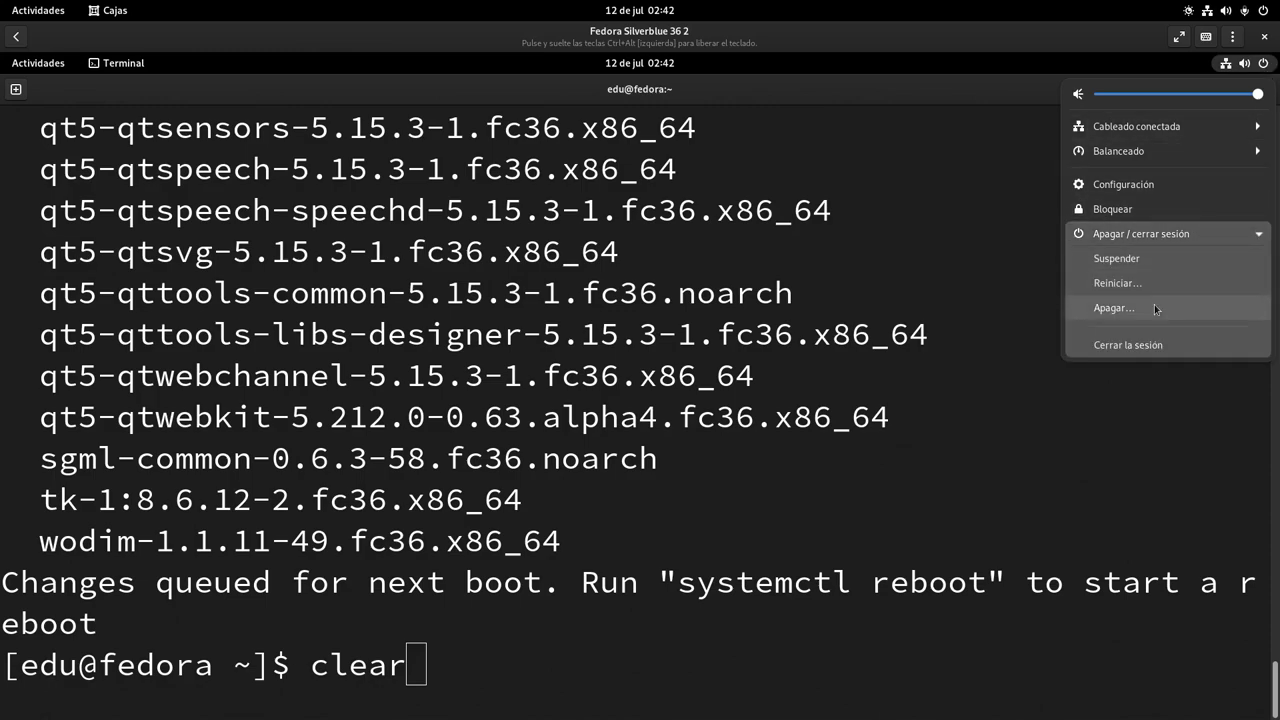
pyautogui.click(699, 484)
# Recall the install command and edit it to 'rpm-ostree install --apply-live k3b libburn cdrskin'
pyautogui.press('Return')
pyautogui.press('Up')
pyautogui.press('Up')
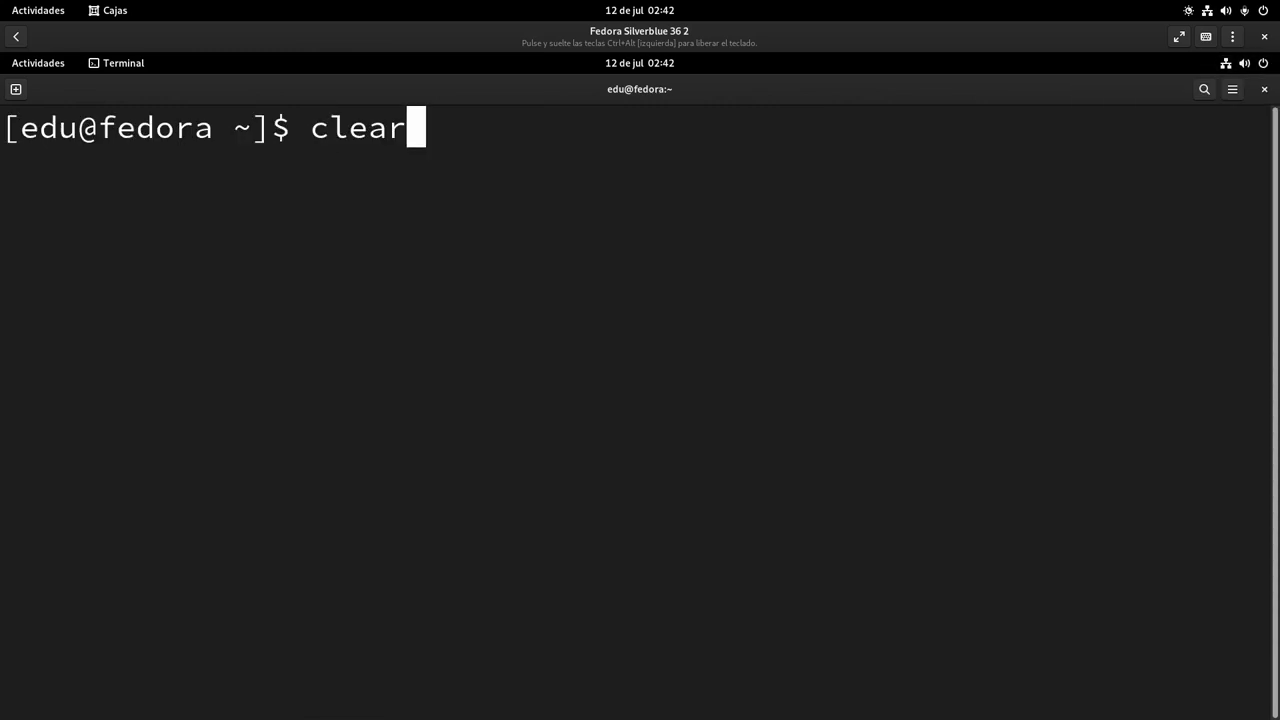
pyautogui.press('Left')
pyautogui.press('Left')
pyautogui.press('Left')
pyautogui.press('Left')
pyautogui.press('Left')
pyautogui.press('Left')
pyautogui.press('Left')
pyautogui.press('Left')
pyautogui.press('Left')
pyautogui.press('Left')
pyautogui.press('Left')
pyautogui.press('Left')
pyautogui.press('Left')
pyautogui.press('Left')
pyautogui.press('Left')
pyautogui.press('Left')
pyautogui.press('Left')
pyautogui.press('Left')
pyautogui.press('Left')
pyautogui.press('Left')
pyautogui.press('Right')
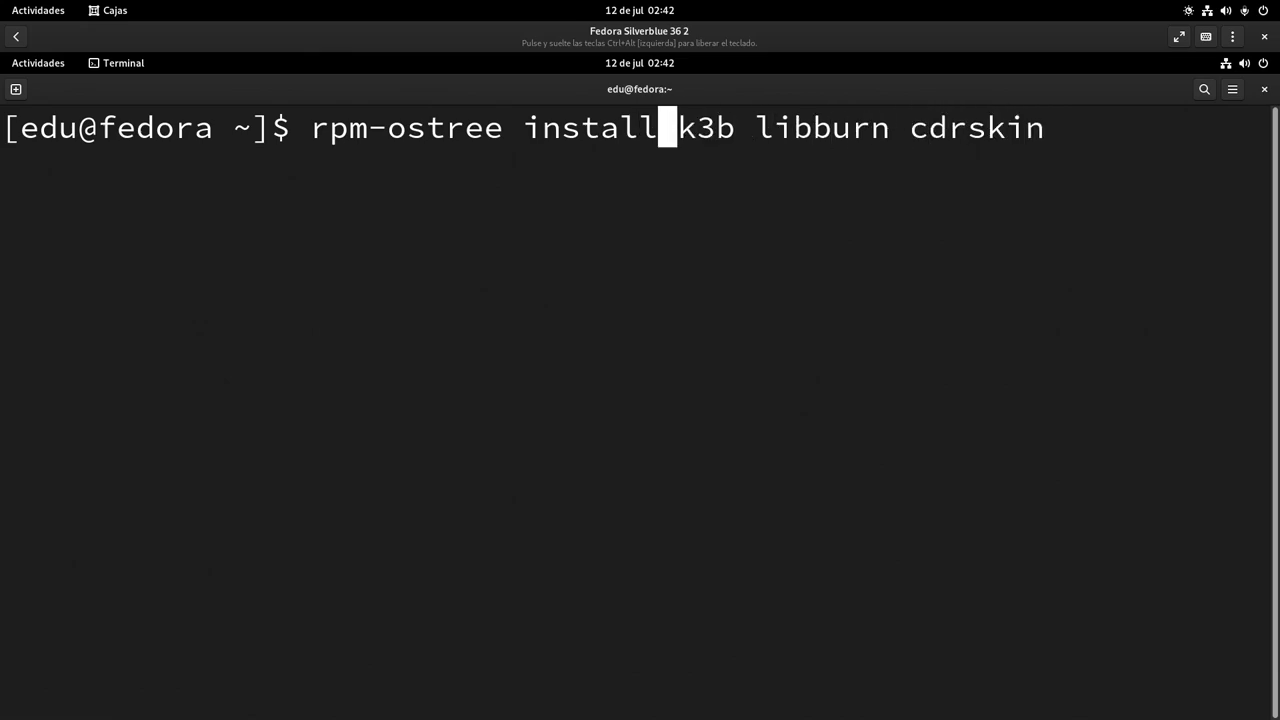
pyautogui.write('--apply')
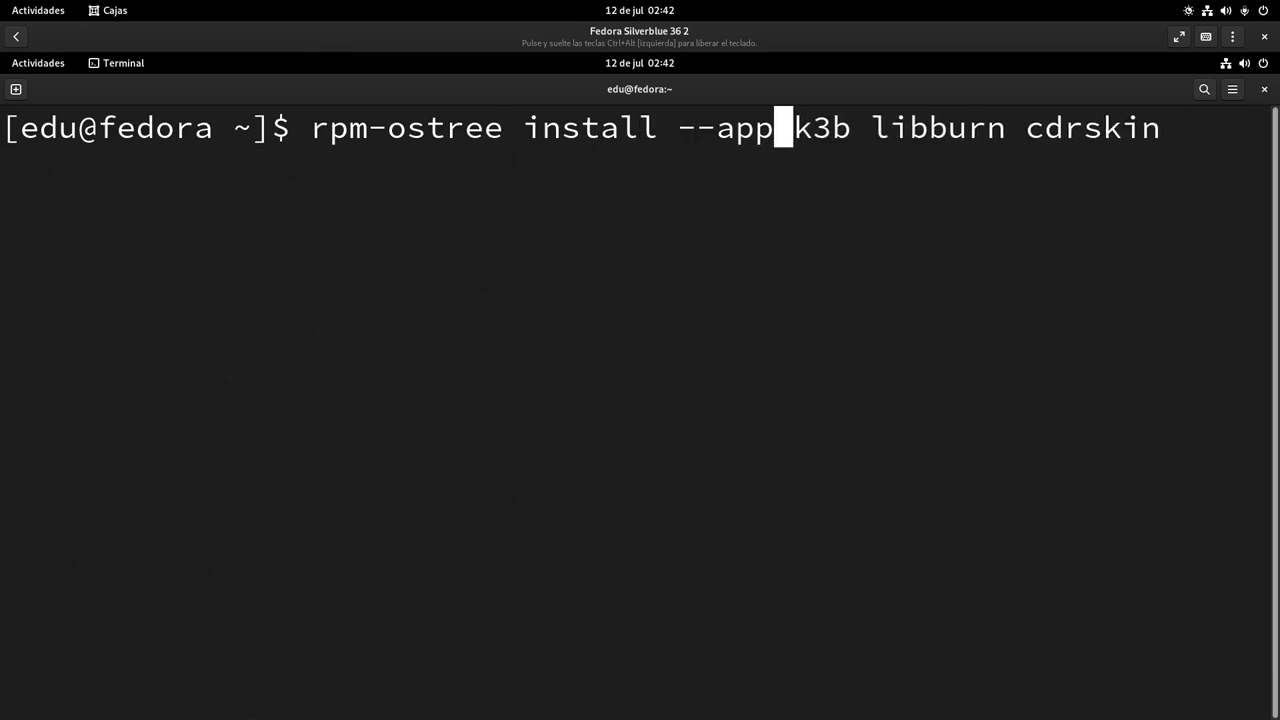
pyautogui.write('-li')
pyautogui.press('BackSpace')
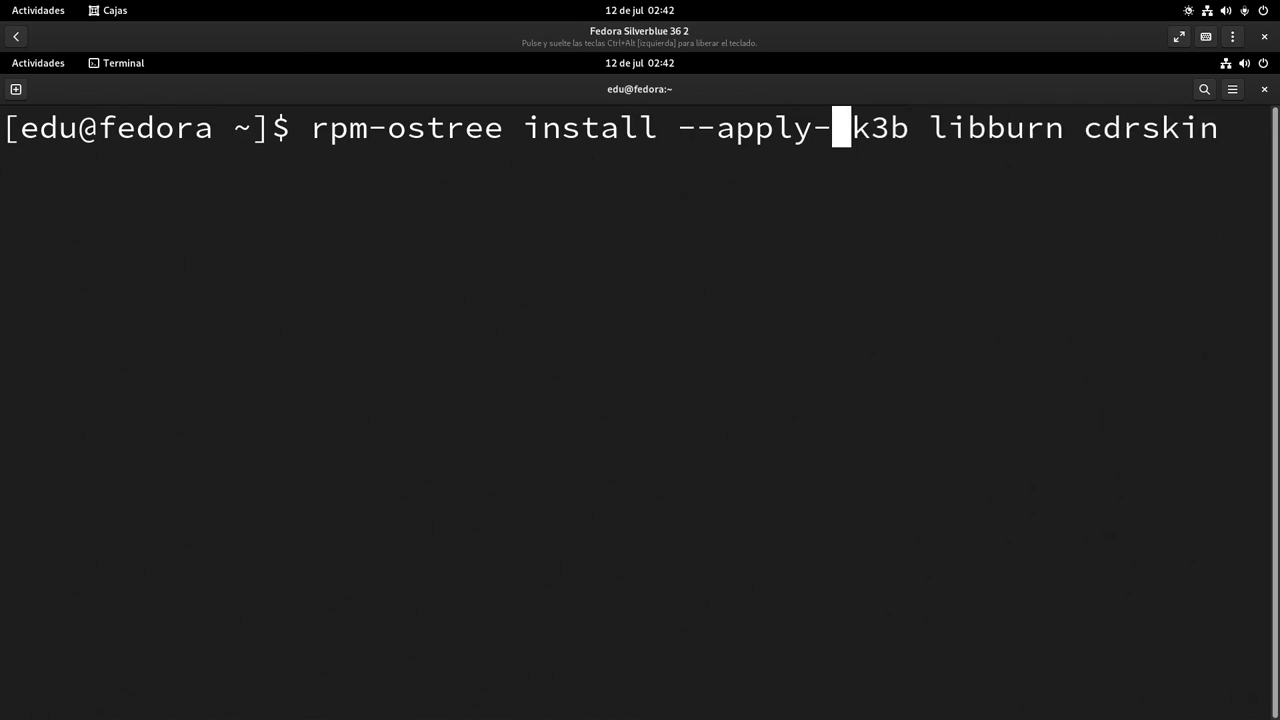
pyautogui.write('live')
pyautogui.press('Left')
pyautogui.press('Left')
pyautogui.press('Left')
pyautogui.press('Left')
pyautogui.press('Left')
pyautogui.press('Left')
pyautogui.press('Left')
pyautogui.press('Left')
pyautogui.press('Left')
pyautogui.press('Left')
pyautogui.press('Left')
pyautogui.press('Left')
pyautogui.press('Left')
pyautogui.press('Left')
pyautogui.press('Left')
pyautogui.press('Left')
pyautogui.press('Left')
pyautogui.press('Left')
pyautogui.press('Left')
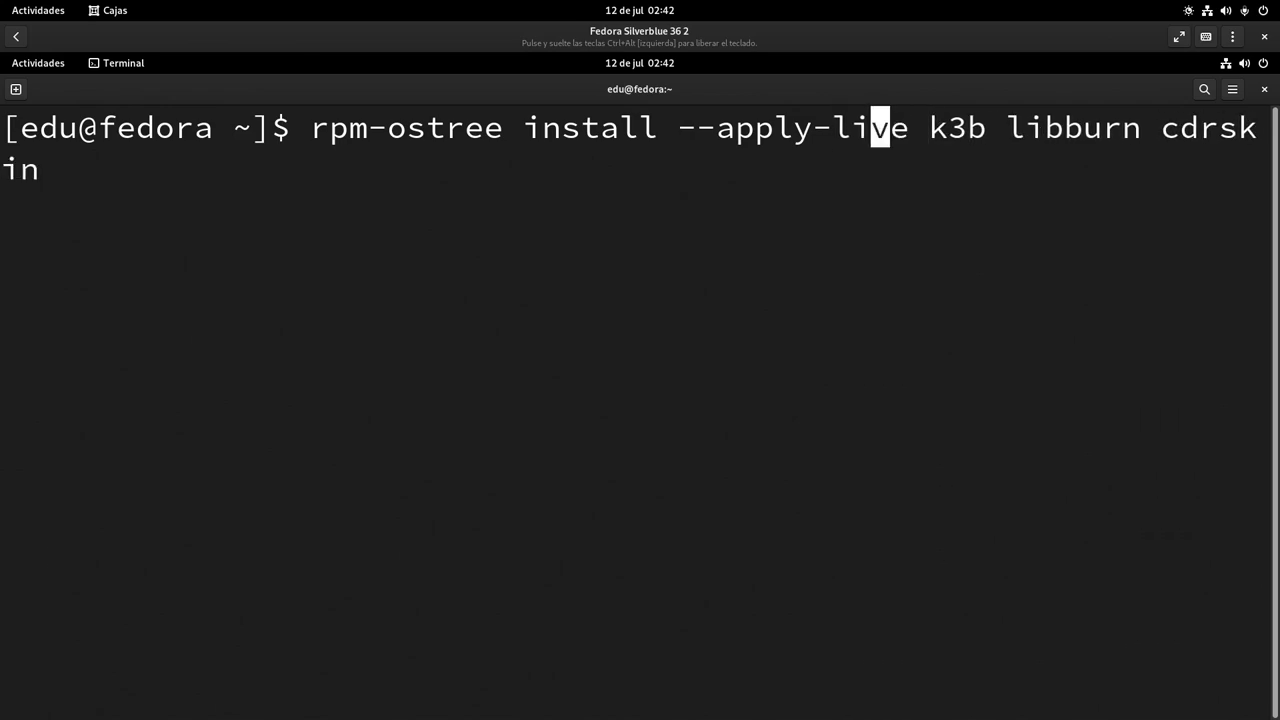
pyautogui.press('Left')
pyautogui.press('Left')
pyautogui.press('Left')
pyautogui.press('Left')
pyautogui.press('Left')
pyautogui.press('Left')
pyautogui.press('Left')
pyautogui.press('Left')
pyautogui.press('Left')
pyautogui.press('Left')
pyautogui.press('Left')
pyautogui.press('Left')
pyautogui.press('Right')
pyautogui.press('Right')
pyautogui.press('Right')
pyautogui.press('Right')
pyautogui.press('Right')
pyautogui.press('Right')
pyautogui.press('Right')
pyautogui.press('Right')
pyautogui.press('Right')
pyautogui.press('Right')
pyautogui.press('Right')
pyautogui.press('Right')
pyautogui.press('Right')
pyautogui.press('Right')
pyautogui.press('Right')
pyautogui.press('Right')
pyautogui.press('Right')
pyautogui.press('Right')
pyautogui.press('Right')
pyautogui.press('Right')
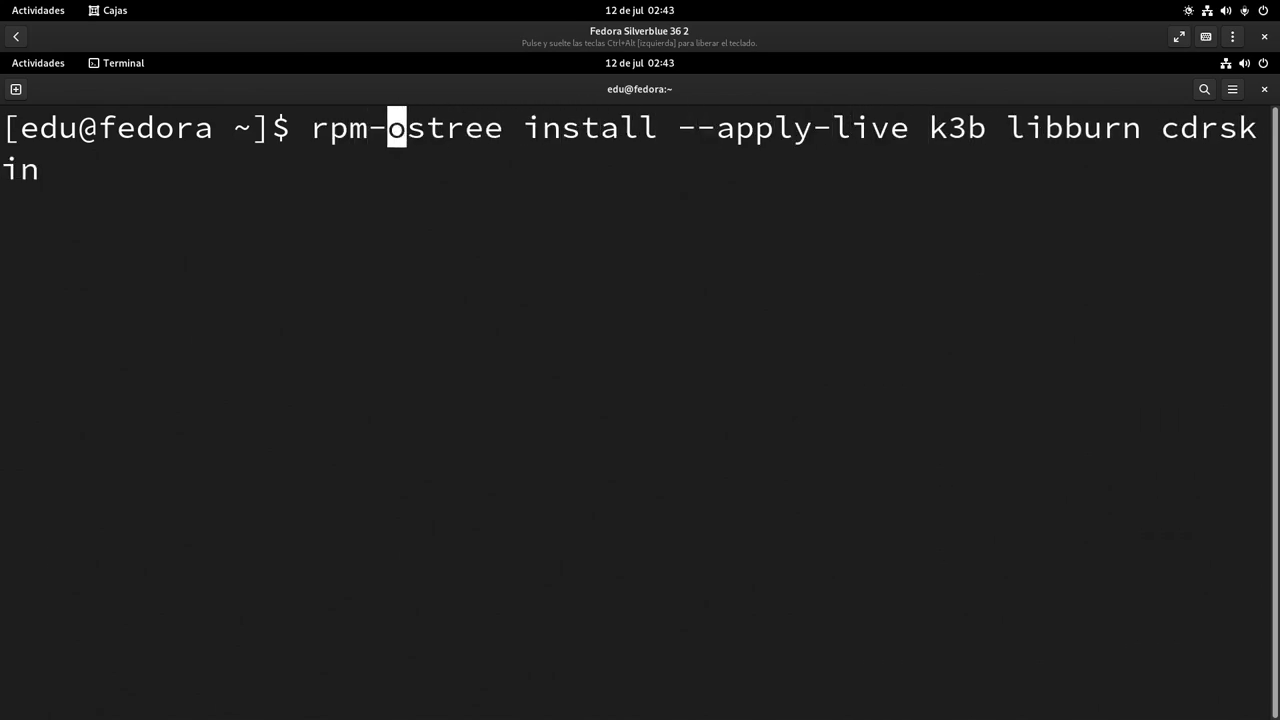
pyautogui.press('Right')
pyautogui.press('Right')
pyautogui.press('Right')
pyautogui.press('Right')
pyautogui.press('Right')
pyautogui.press('Right')
pyautogui.press('Right')
pyautogui.press('Right')
pyautogui.press('Right')
pyautogui.press('Right')
pyautogui.press('Right')
pyautogui.press('Right')
pyautogui.press('Right')
pyautogui.press('Right')
pyautogui.press('Right')
pyautogui.press('Right')
pyautogui.press('Right')
pyautogui.press('Right')
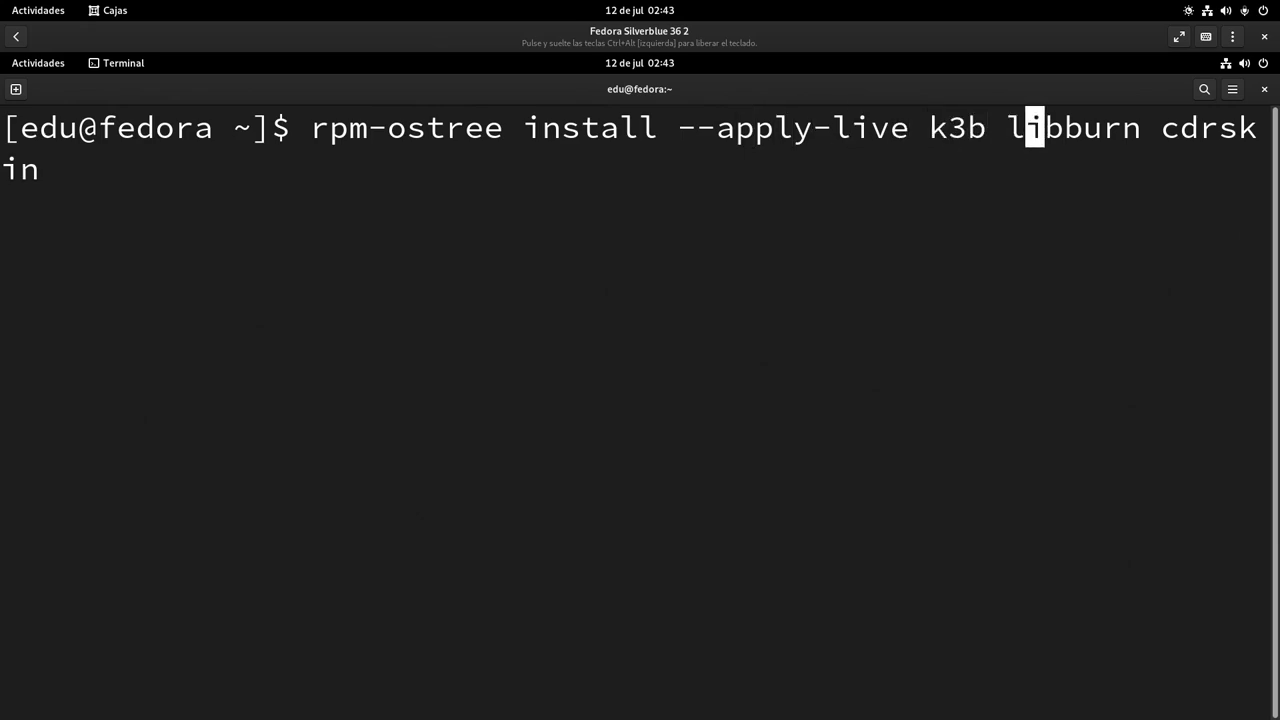
pyautogui.press('Right')
pyautogui.press('Right')
pyautogui.press('Right')
pyautogui.press('Right')
pyautogui.press('Right')
pyautogui.press('Right')
pyautogui.press('Right')
pyautogui.press('Right')
pyautogui.press('Right')
pyautogui.press('Right')
pyautogui.press('Right')
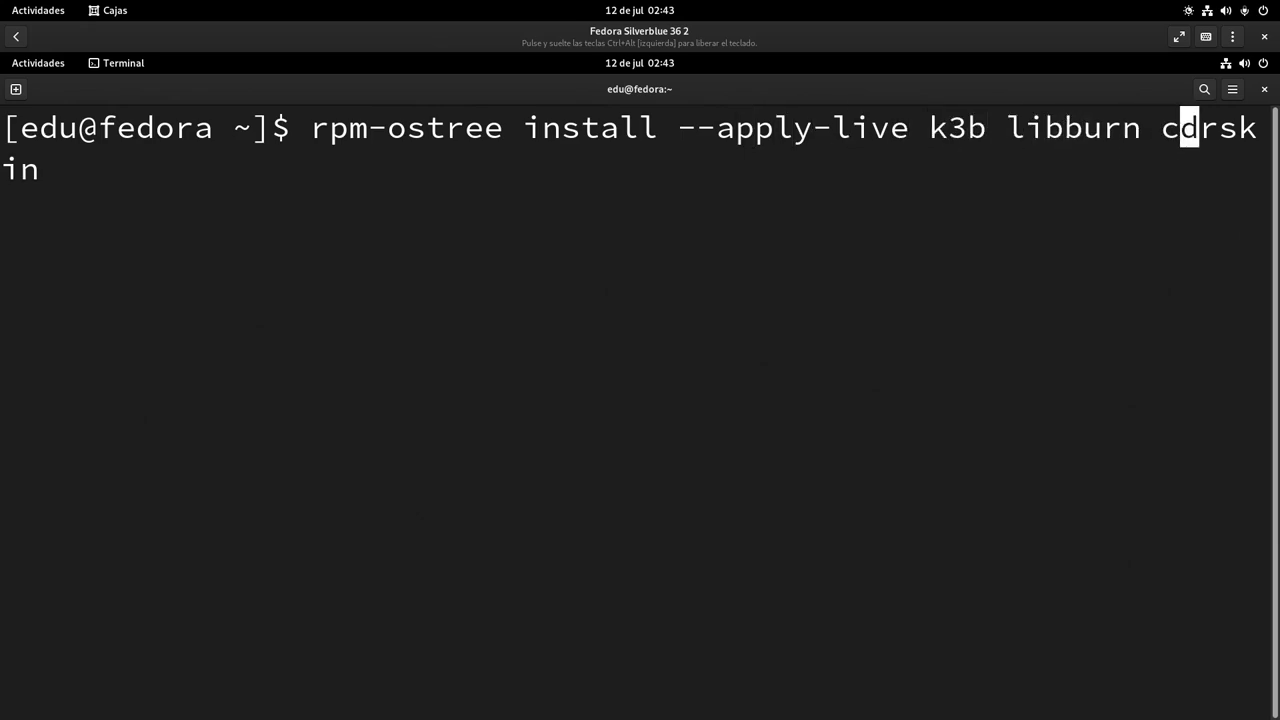